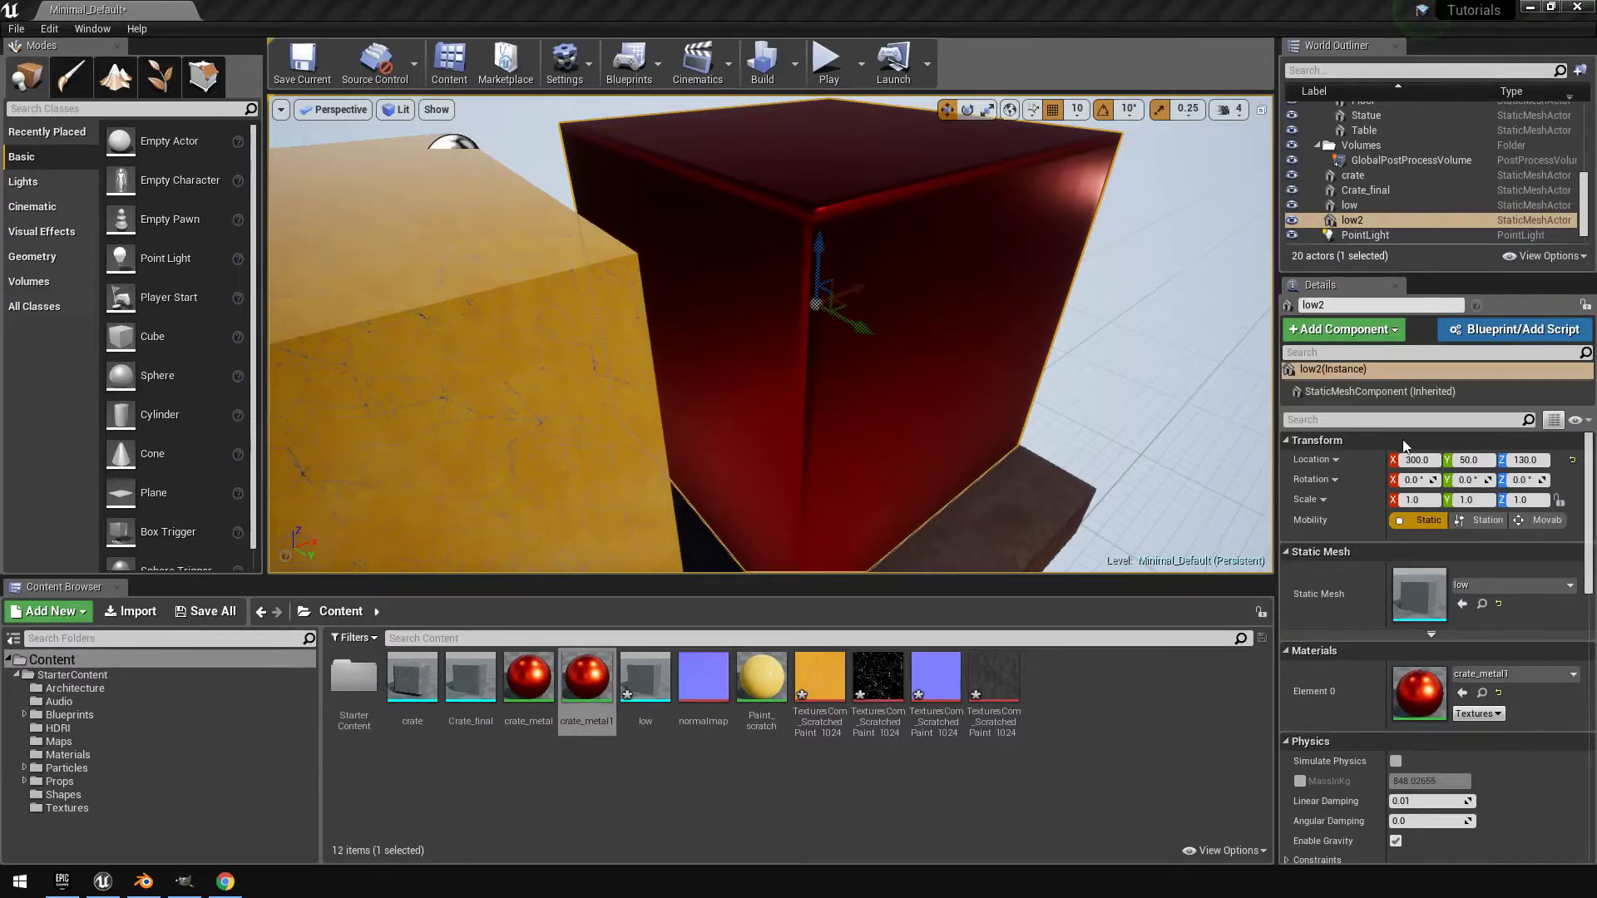
# Fly the UE4 viewport around the red crate, then over and above the yellow crate
pyautogui.moveTo(956, 333); pyautogui.dragTo(849, 299, button='right')
pyautogui.moveTo(757, 426); pyautogui.dragTo(714, 433, button='right')
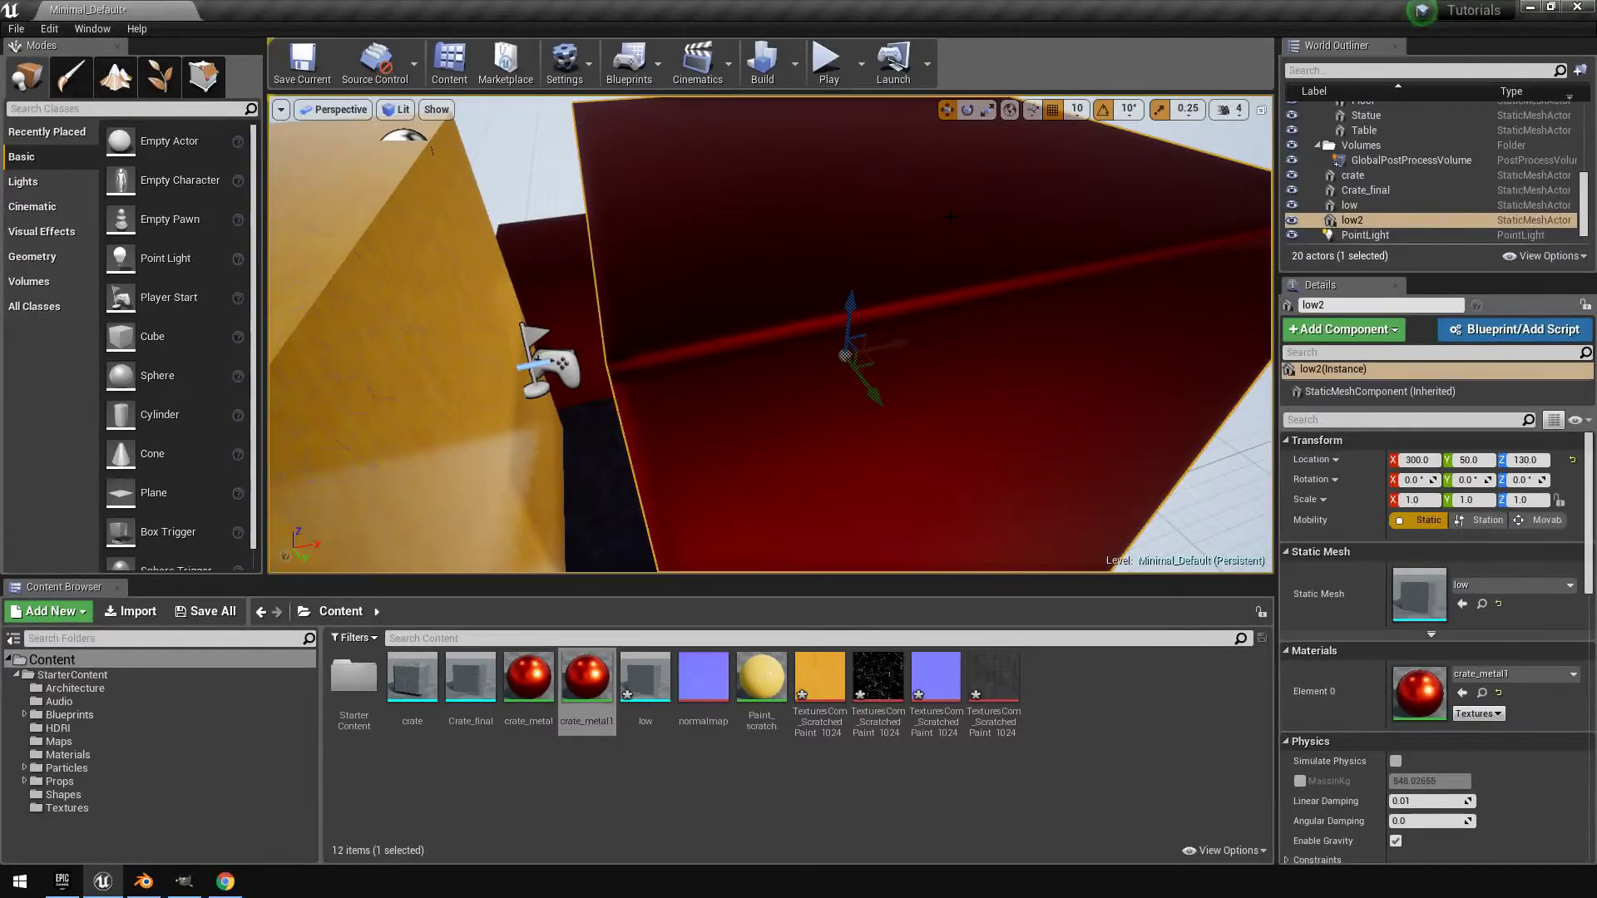
pyautogui.moveTo(749, 374); pyautogui.dragTo(616, 358, button='right')
pyautogui.moveTo(721, 422); pyautogui.dragTo(861, 296, button='right')
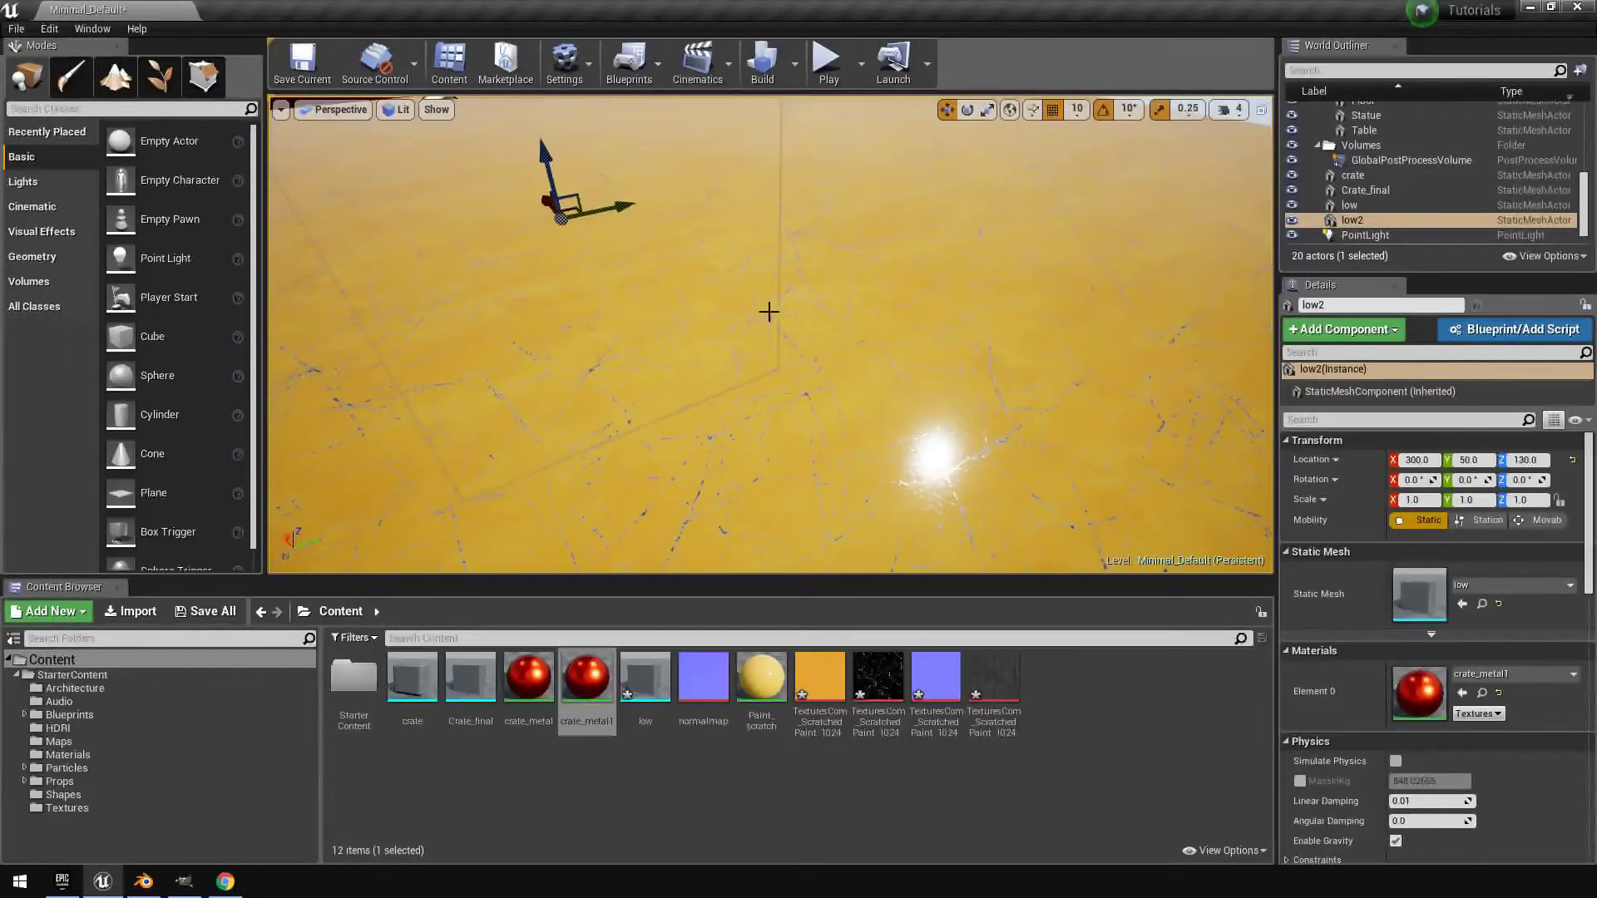
pyautogui.moveTo(773, 342); pyautogui.dragTo(783, 337, button='right')
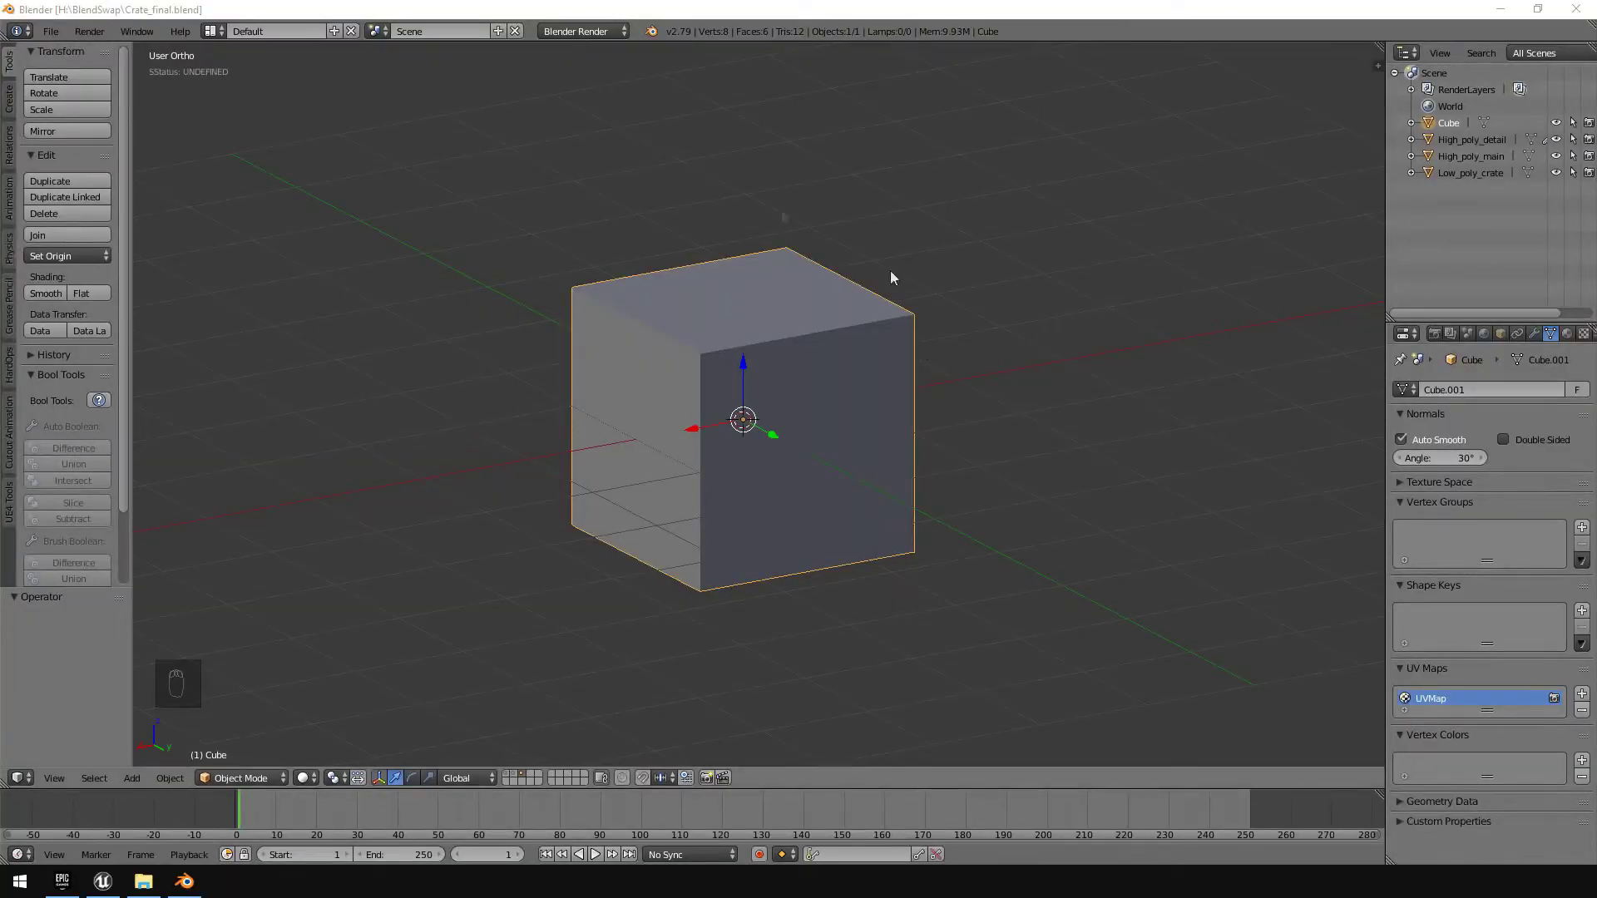
# Split the 3D view and turn the right half into a UV/Image Editor
pyautogui.moveTo(762, 388); pyautogui.dragTo(801, 389, button='middle')
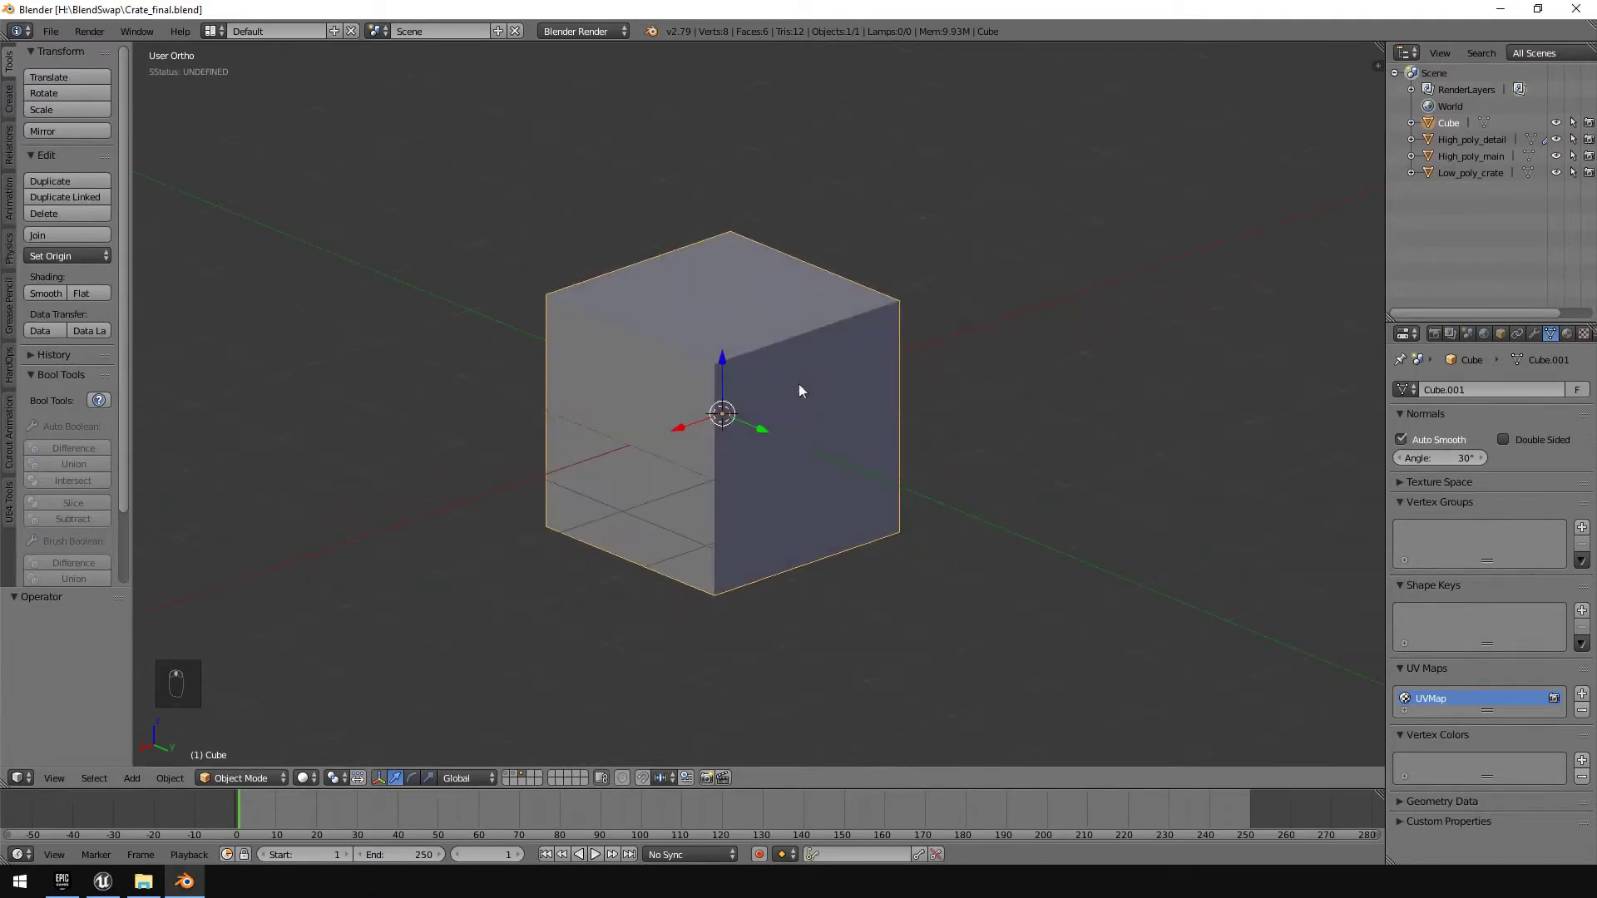
pyautogui.moveTo(1378, 65); pyautogui.dragTo(836, 333)
pyautogui.click(854, 778)
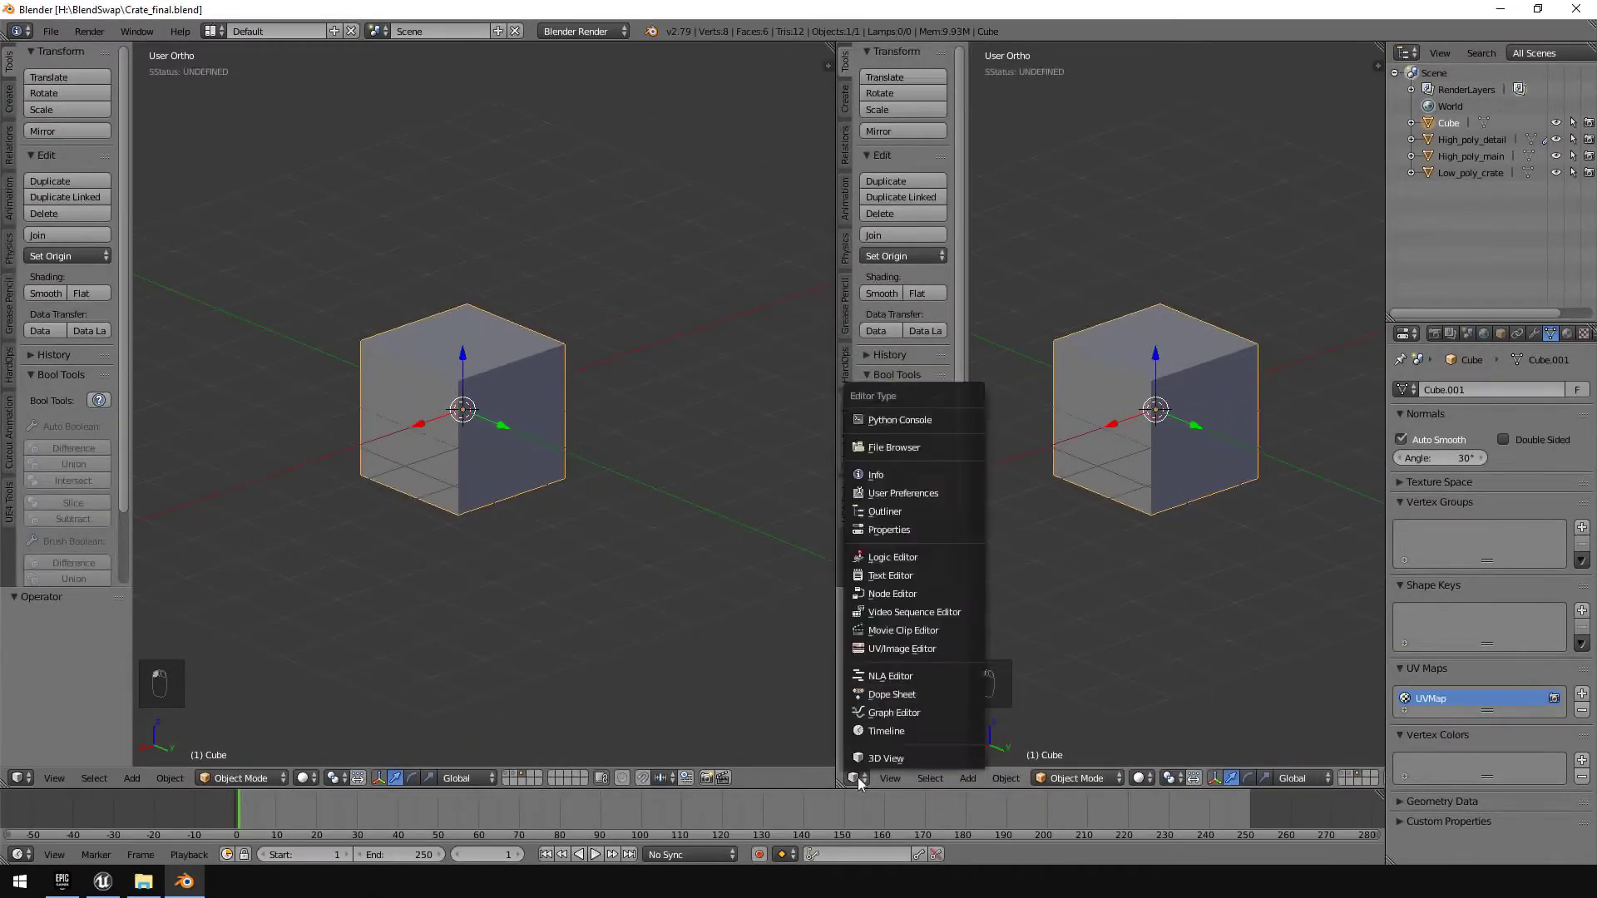
pyautogui.click(905, 649)
pyautogui.scroll(3, 616, 399)
# Enter Edit Mode on the cube and select all its geometry
pyautogui.moveTo(616, 399); pyautogui.dragTo(488, 417, button='middle')
pyautogui.press('Tab')
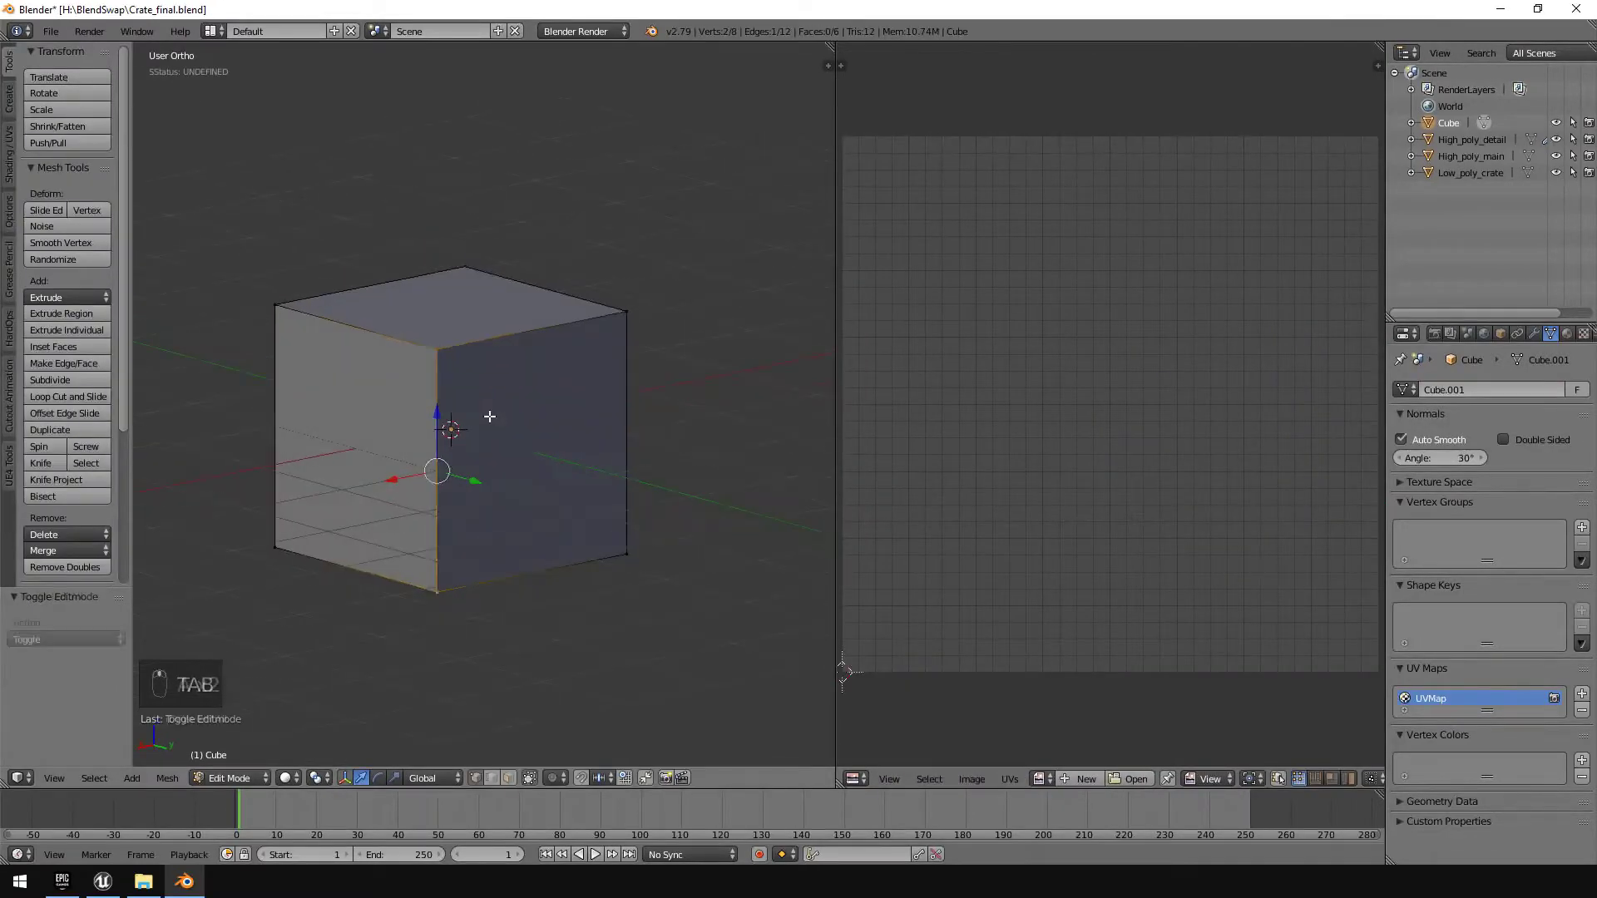
pyautogui.press('a')
pyautogui.press('a')
pyautogui.press('a')
pyautogui.press('a')
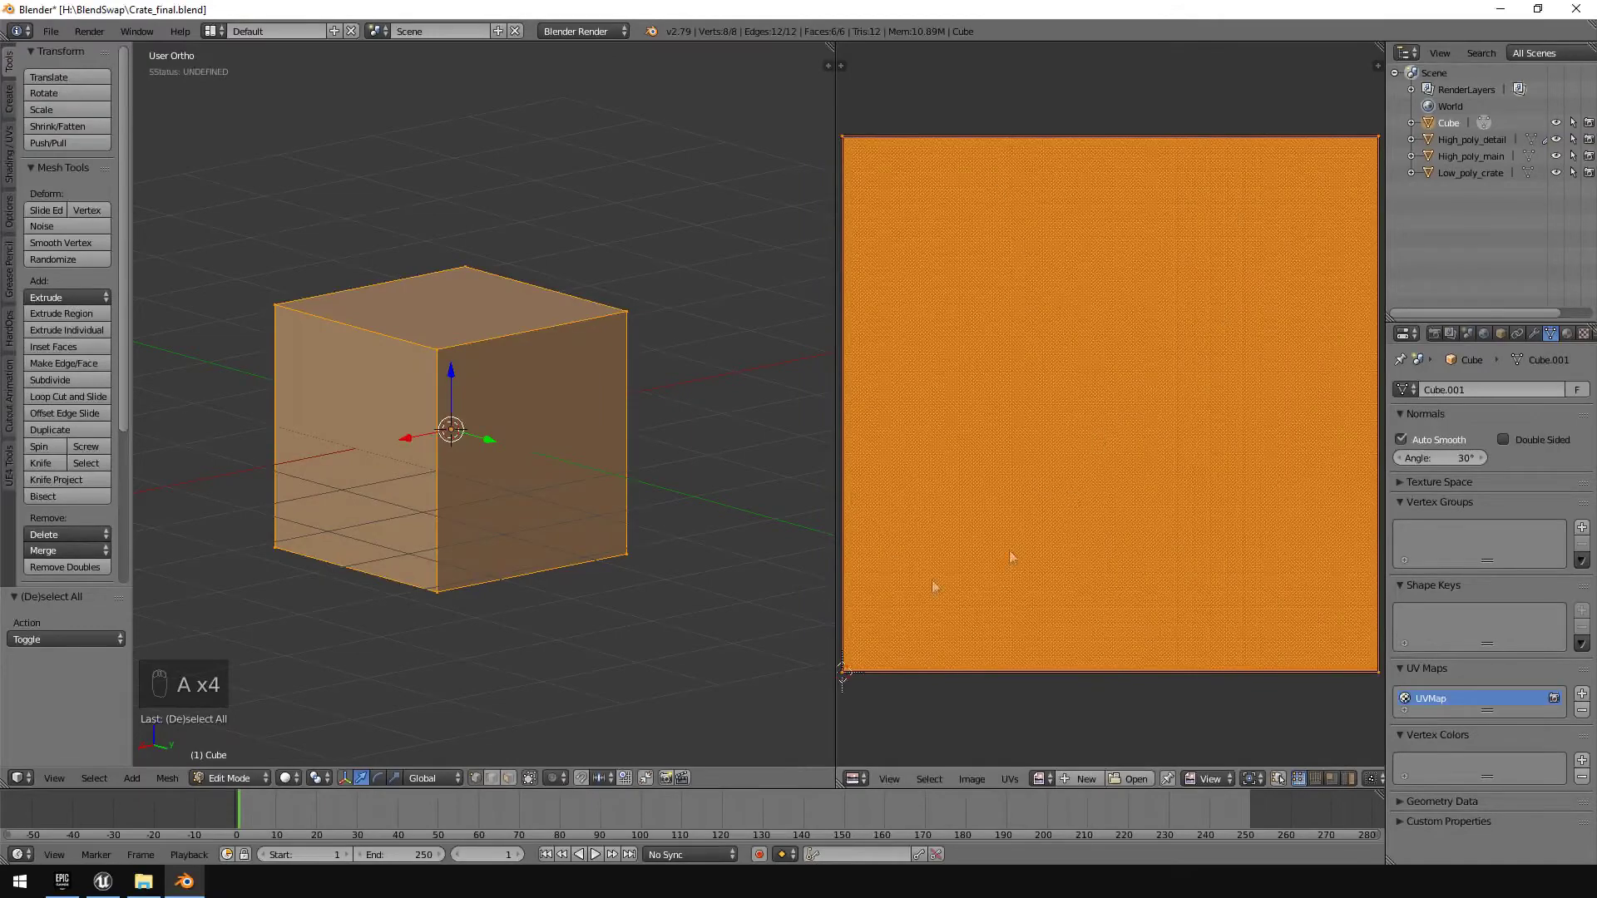
pyautogui.moveTo(546, 363); pyautogui.dragTo(607, 467, button='middle')
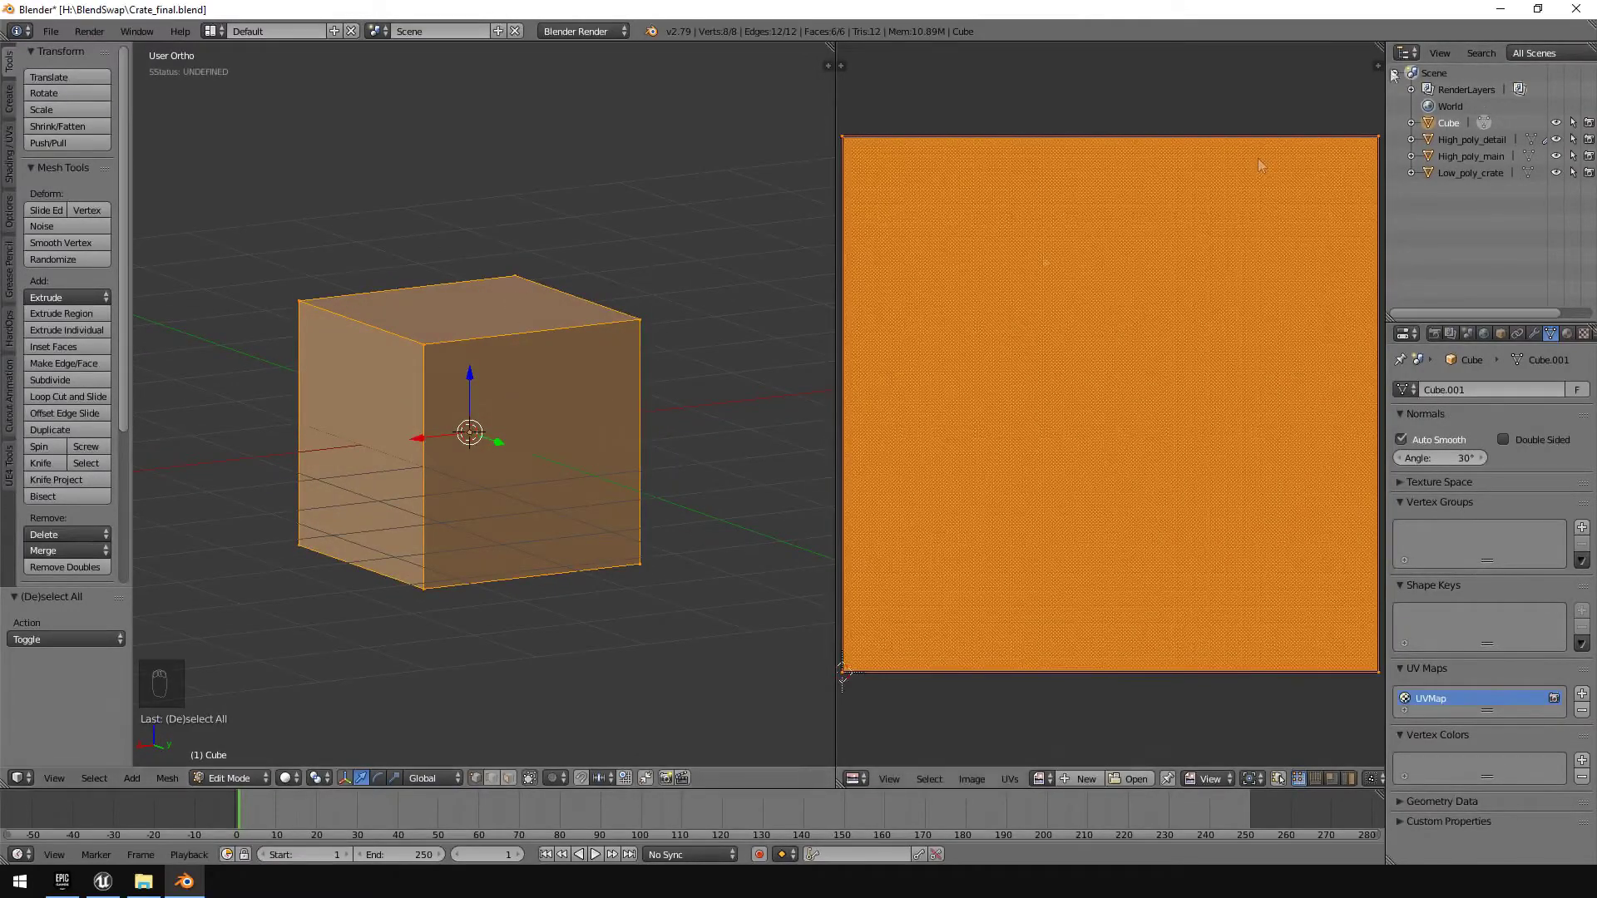
# Rename the Cube object to low_poly and return to Object Mode
pyautogui.doubleClick(1451, 124)
pyautogui.write('lo')
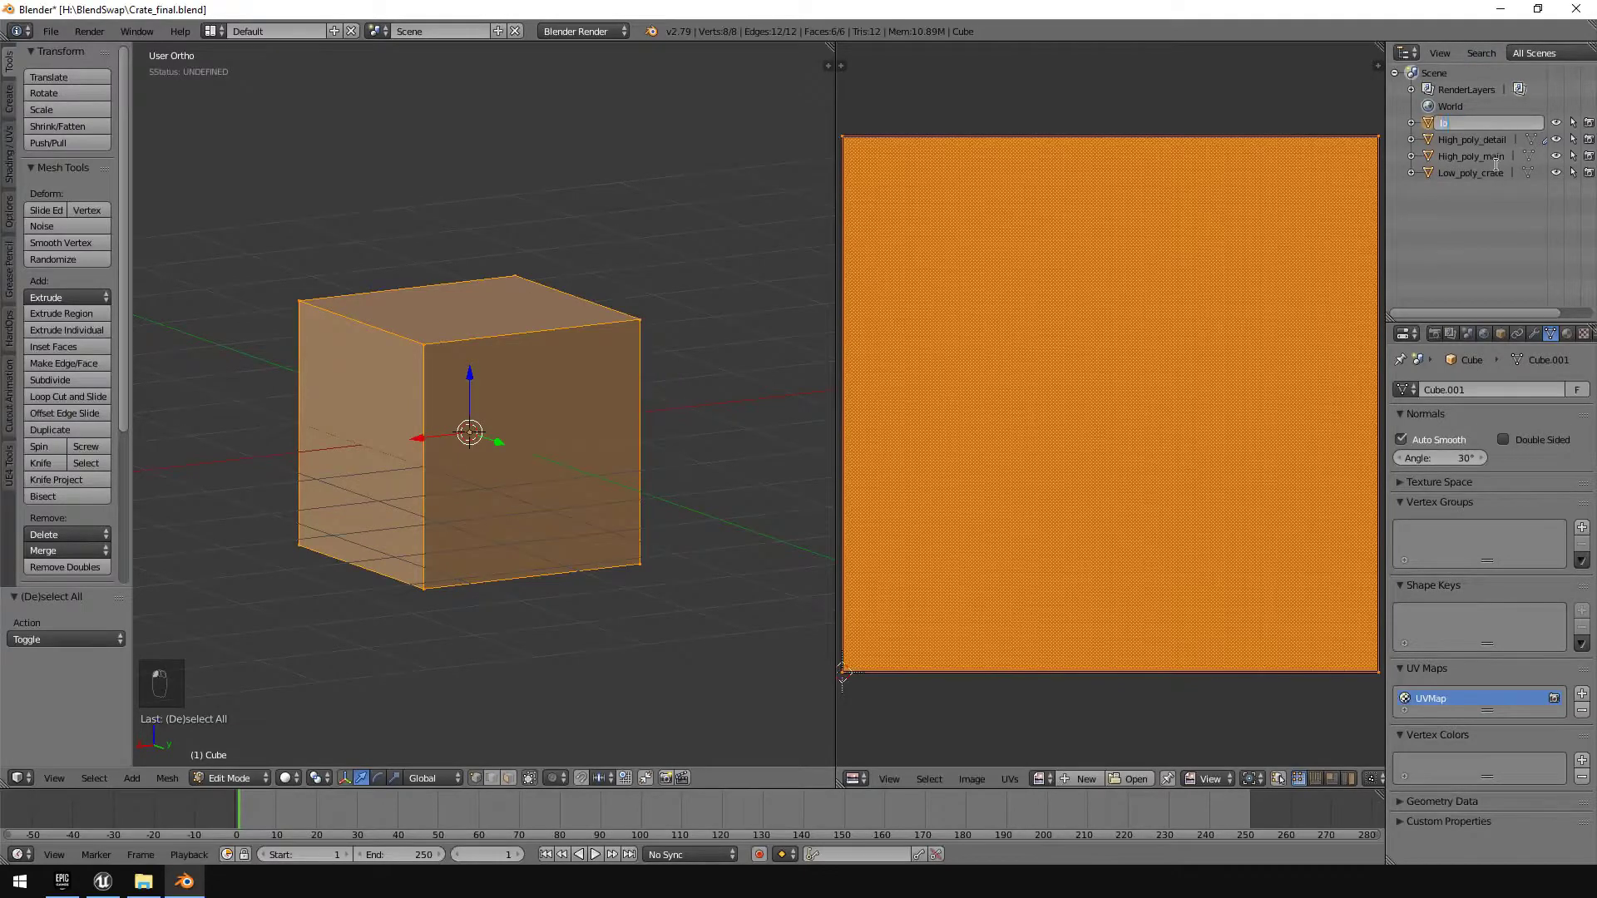
pyautogui.write('w_poly')
pyautogui.press('Return')
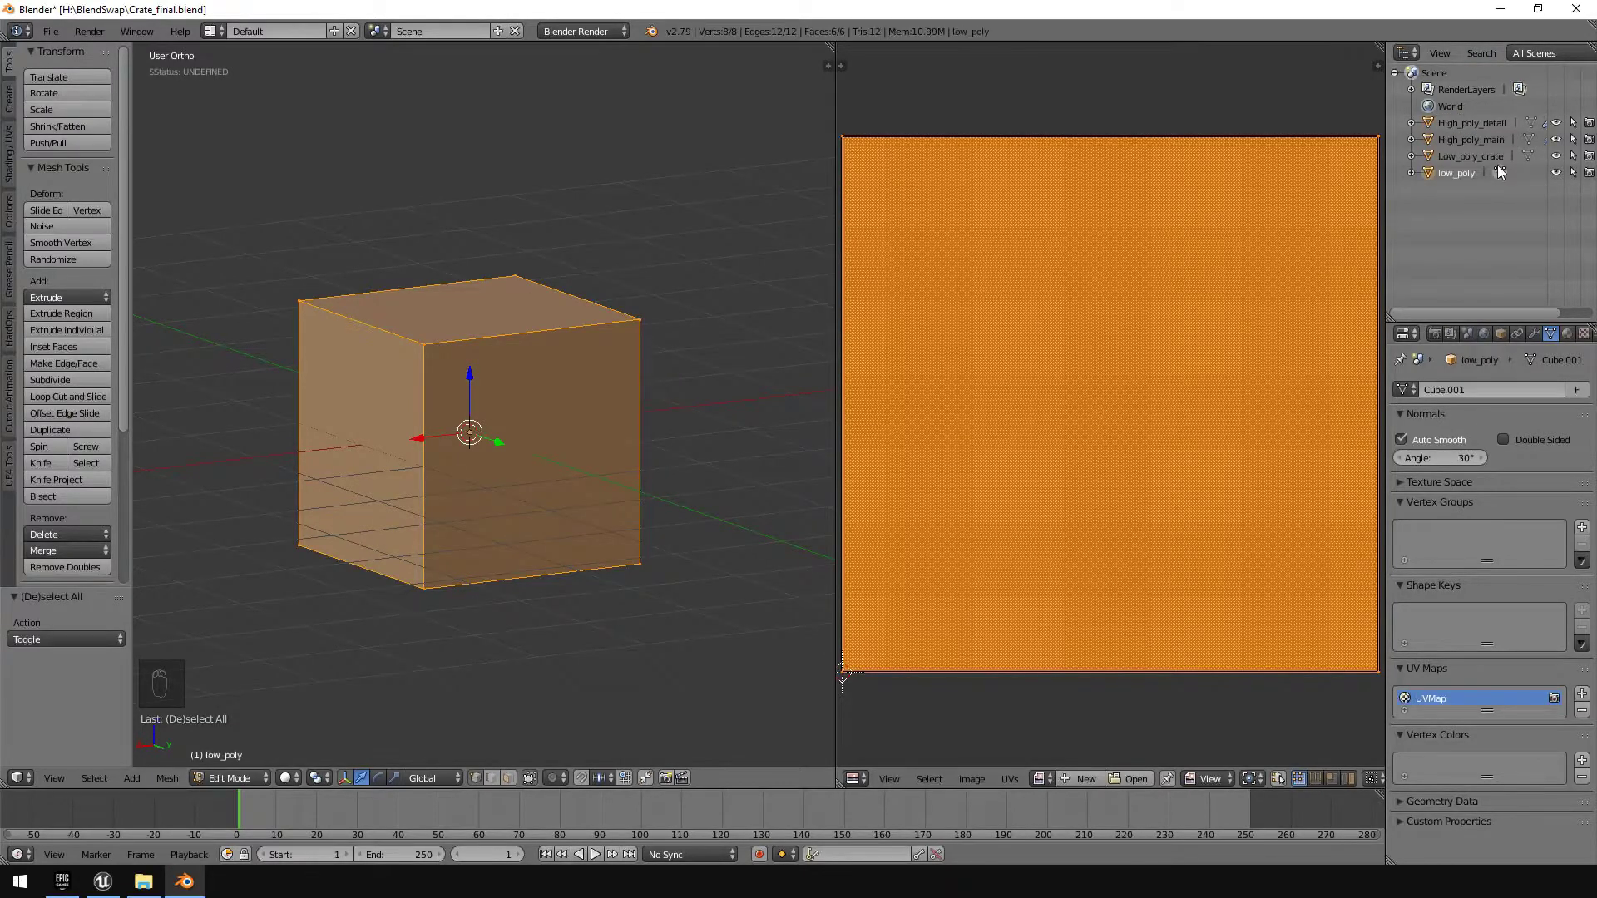
pyautogui.press('Tab')
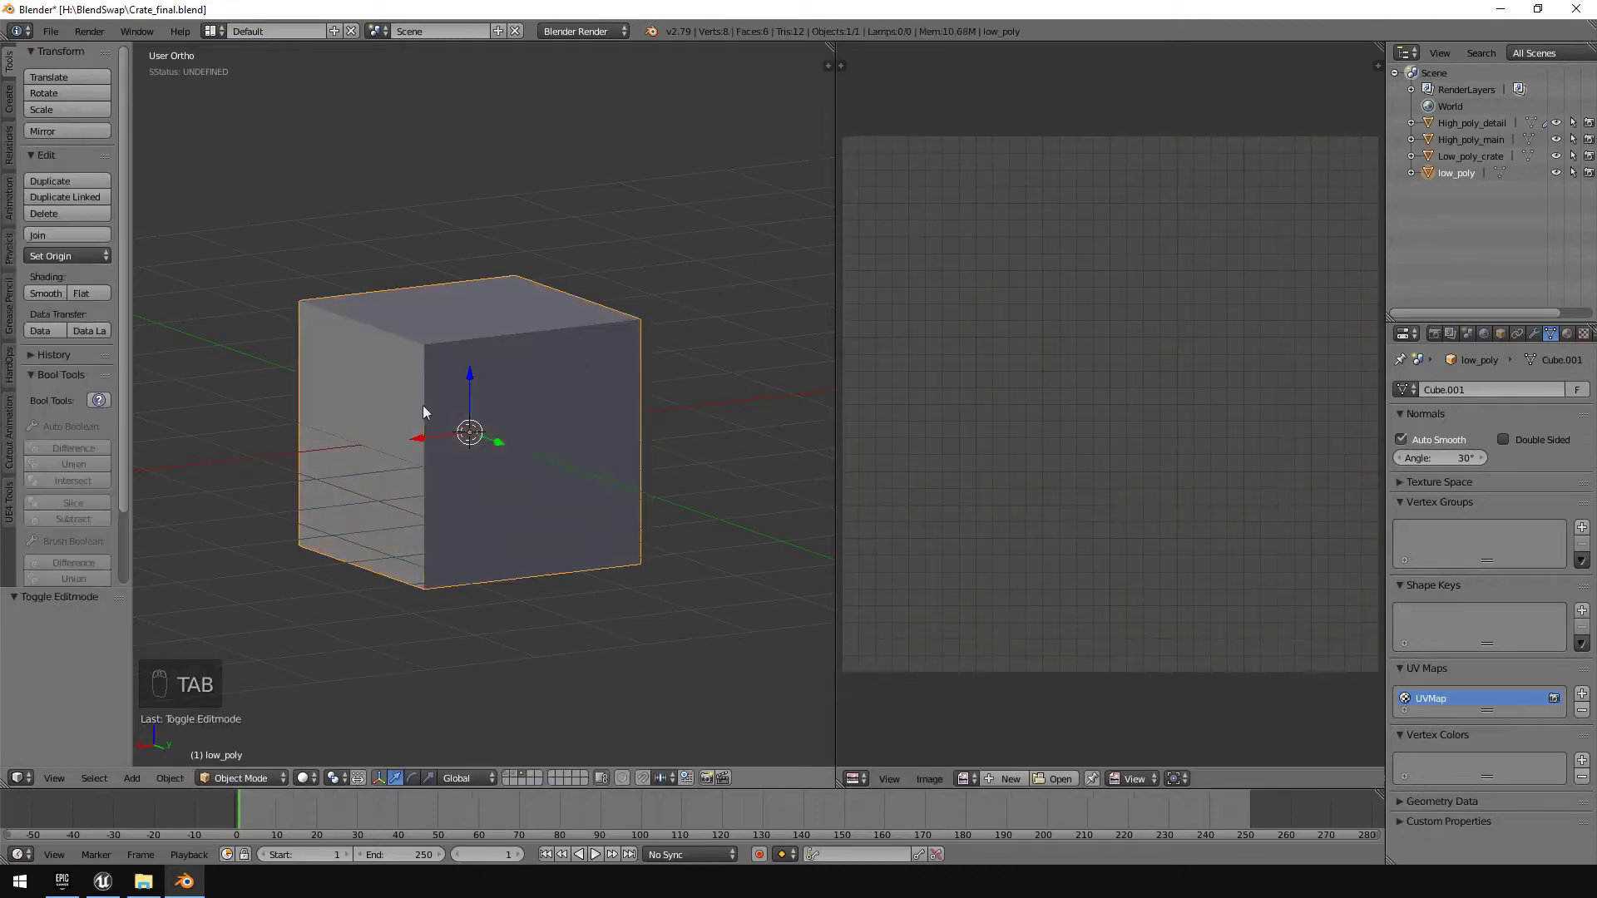
# Join the UV/Image Editor area into the 3D view, cancelling an accidental split first
pyautogui.rightClick(835, 182)
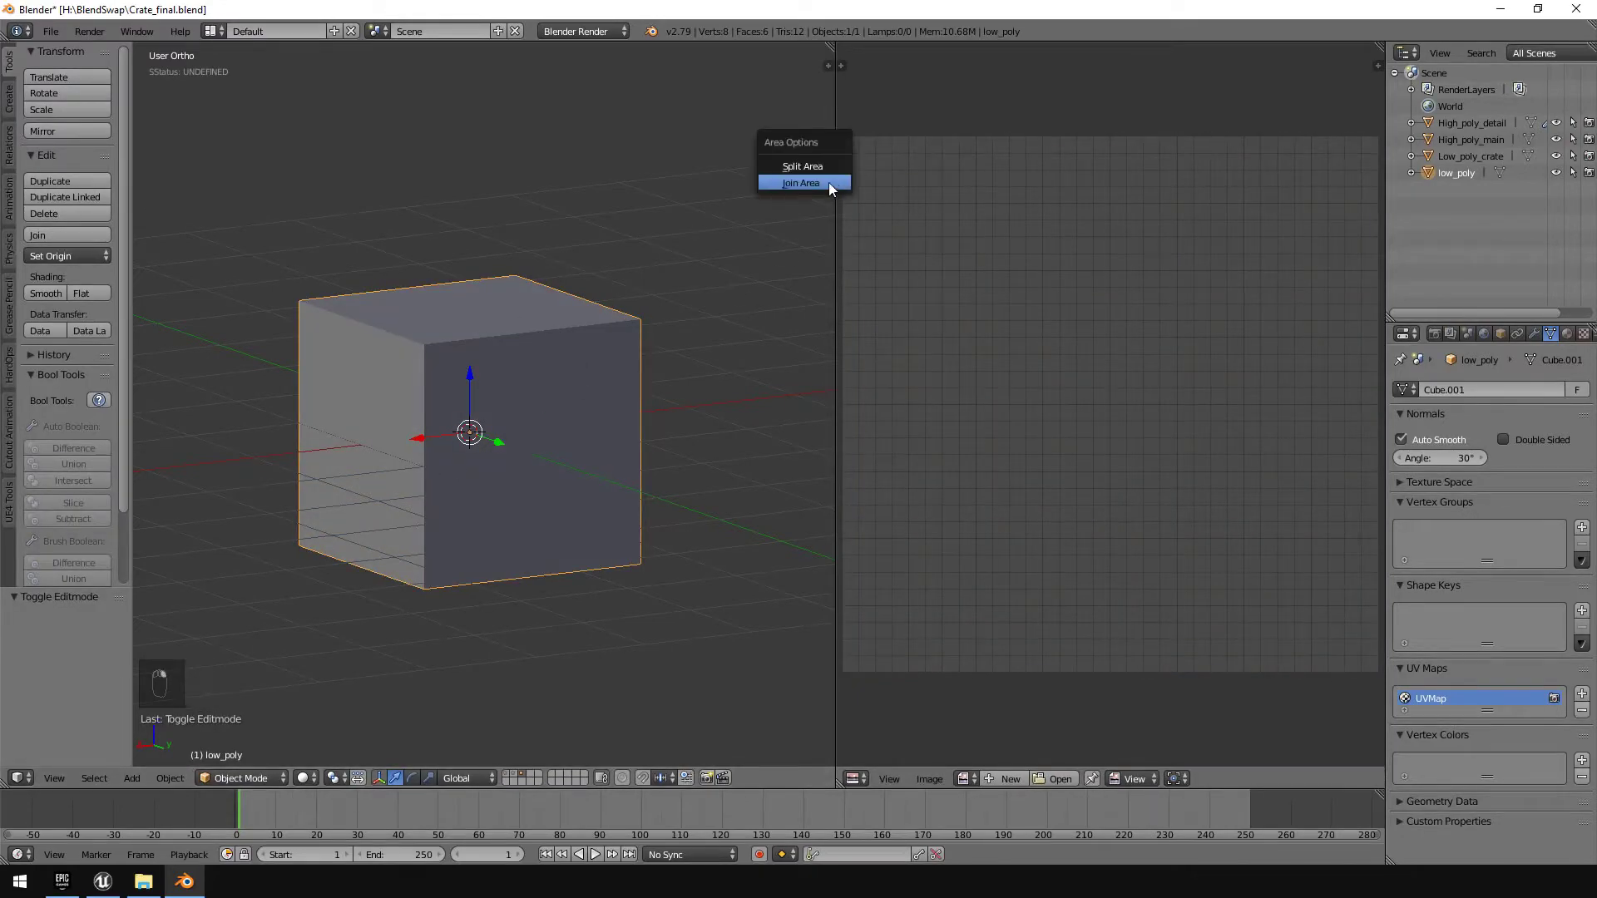
pyautogui.click(812, 167)
pyautogui.press('Escape')
pyautogui.rightClick(833, 168)
pyautogui.click(827, 182)
pyautogui.click(892, 186)
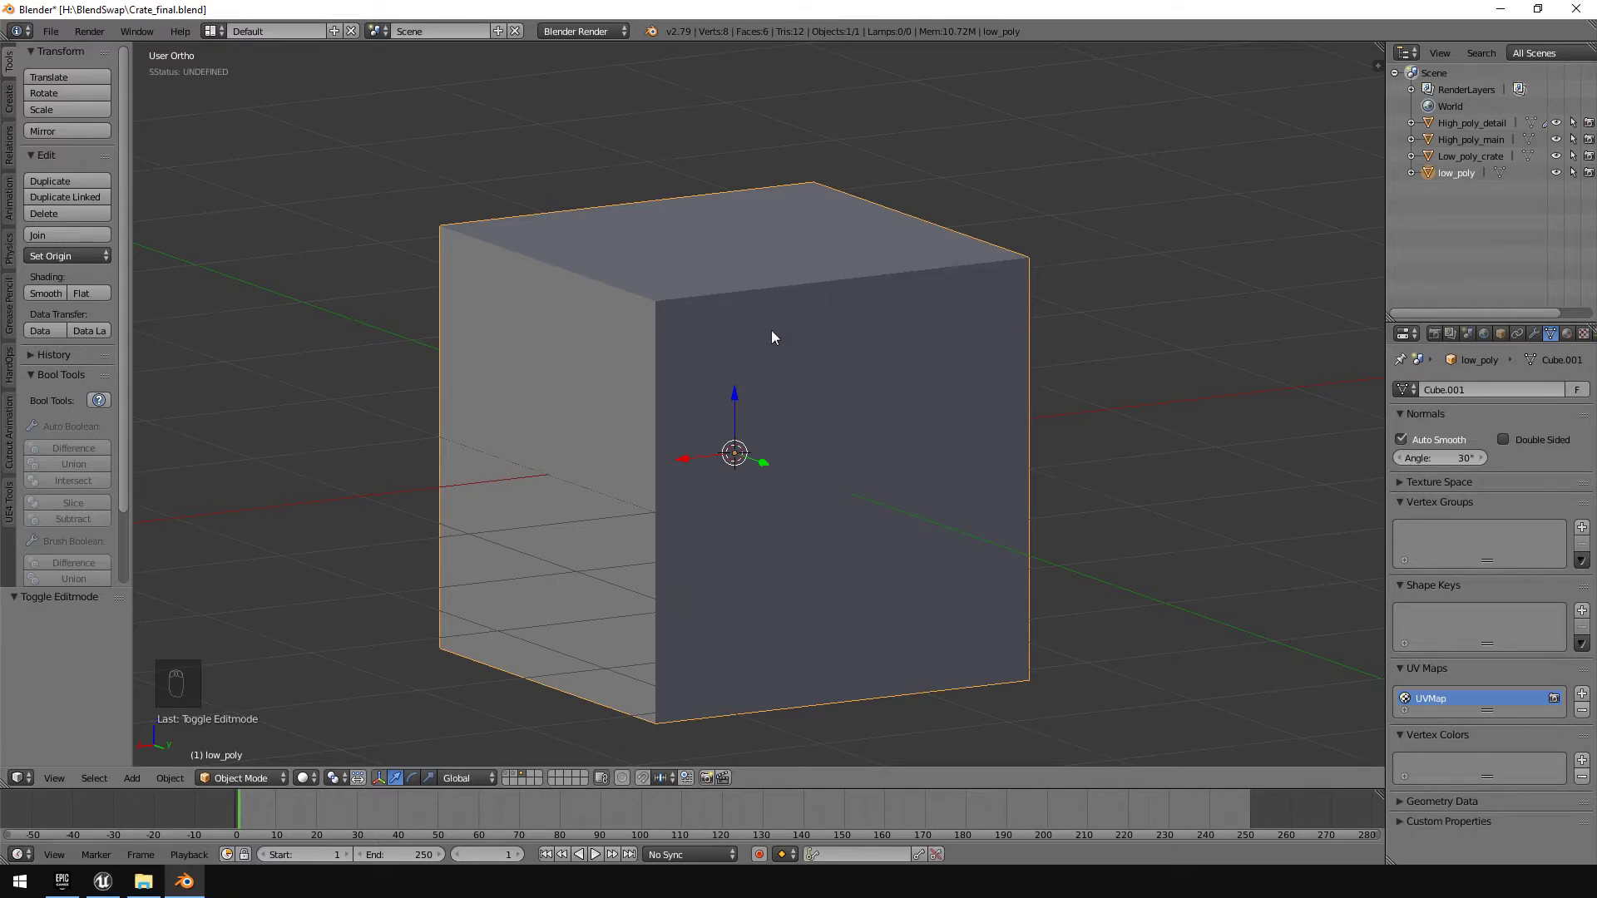
# Duplicate low_poly in place and rename the copy high_poly
pyautogui.hotkey('shift', 'd')
pyautogui.rightClick(973, 291)
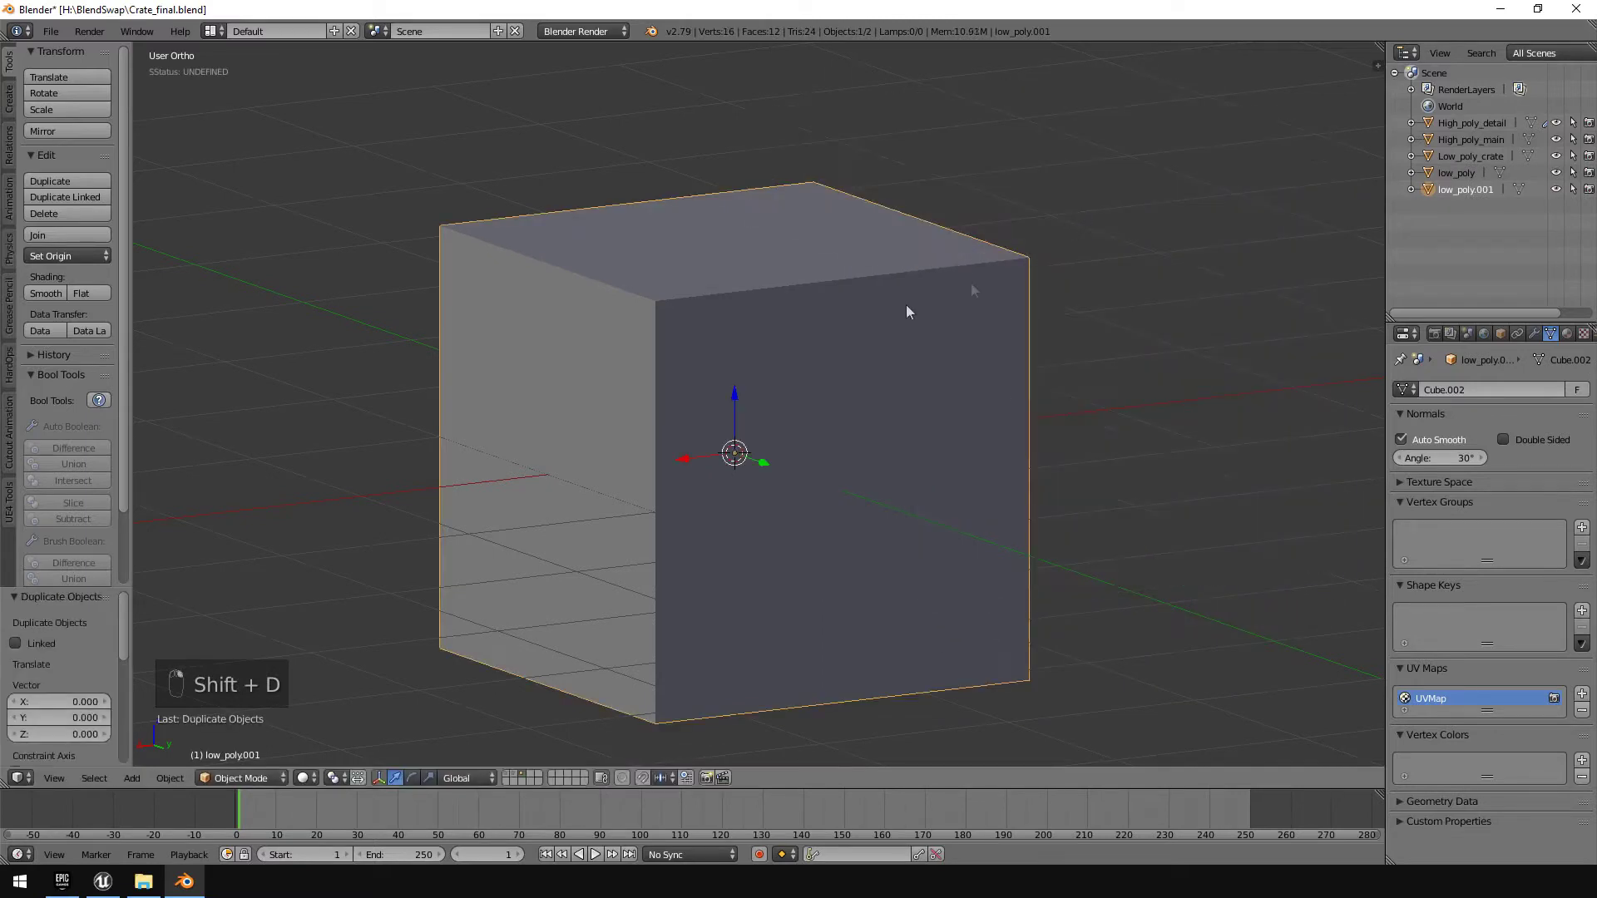
pyautogui.moveTo(759, 367); pyautogui.dragTo(738, 395, button='middle')
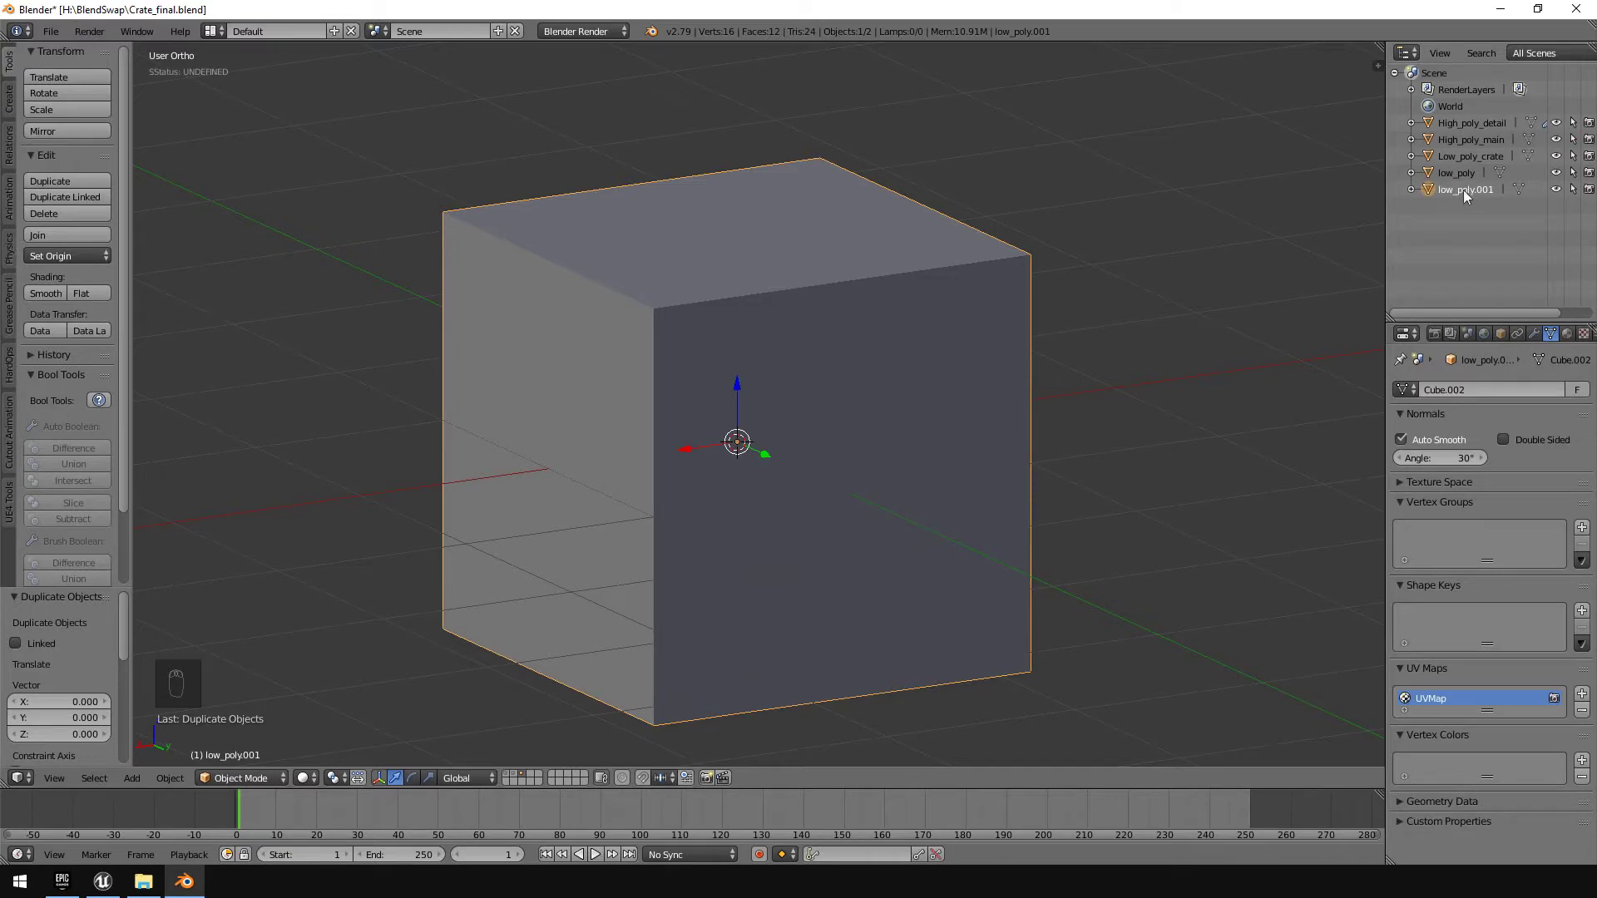
pyautogui.doubleClick(1483, 192)
pyautogui.write('high_poly')
pyautogui.press('Return')
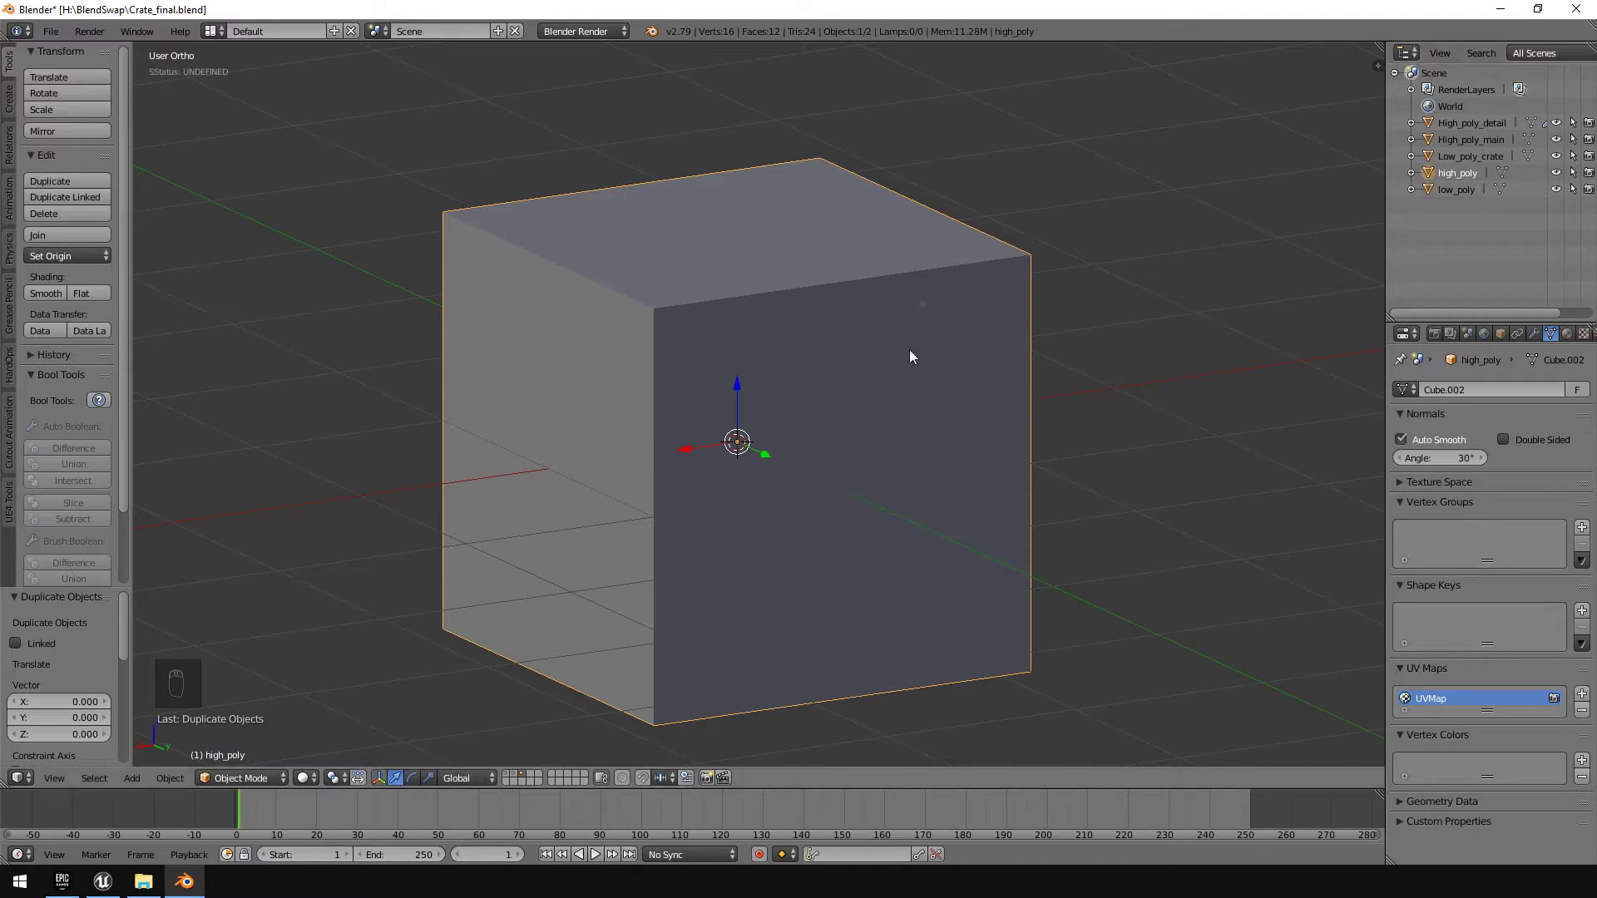
# Hide the low_poly cube and make high_poly the active object
pyautogui.rightClick(986, 290)
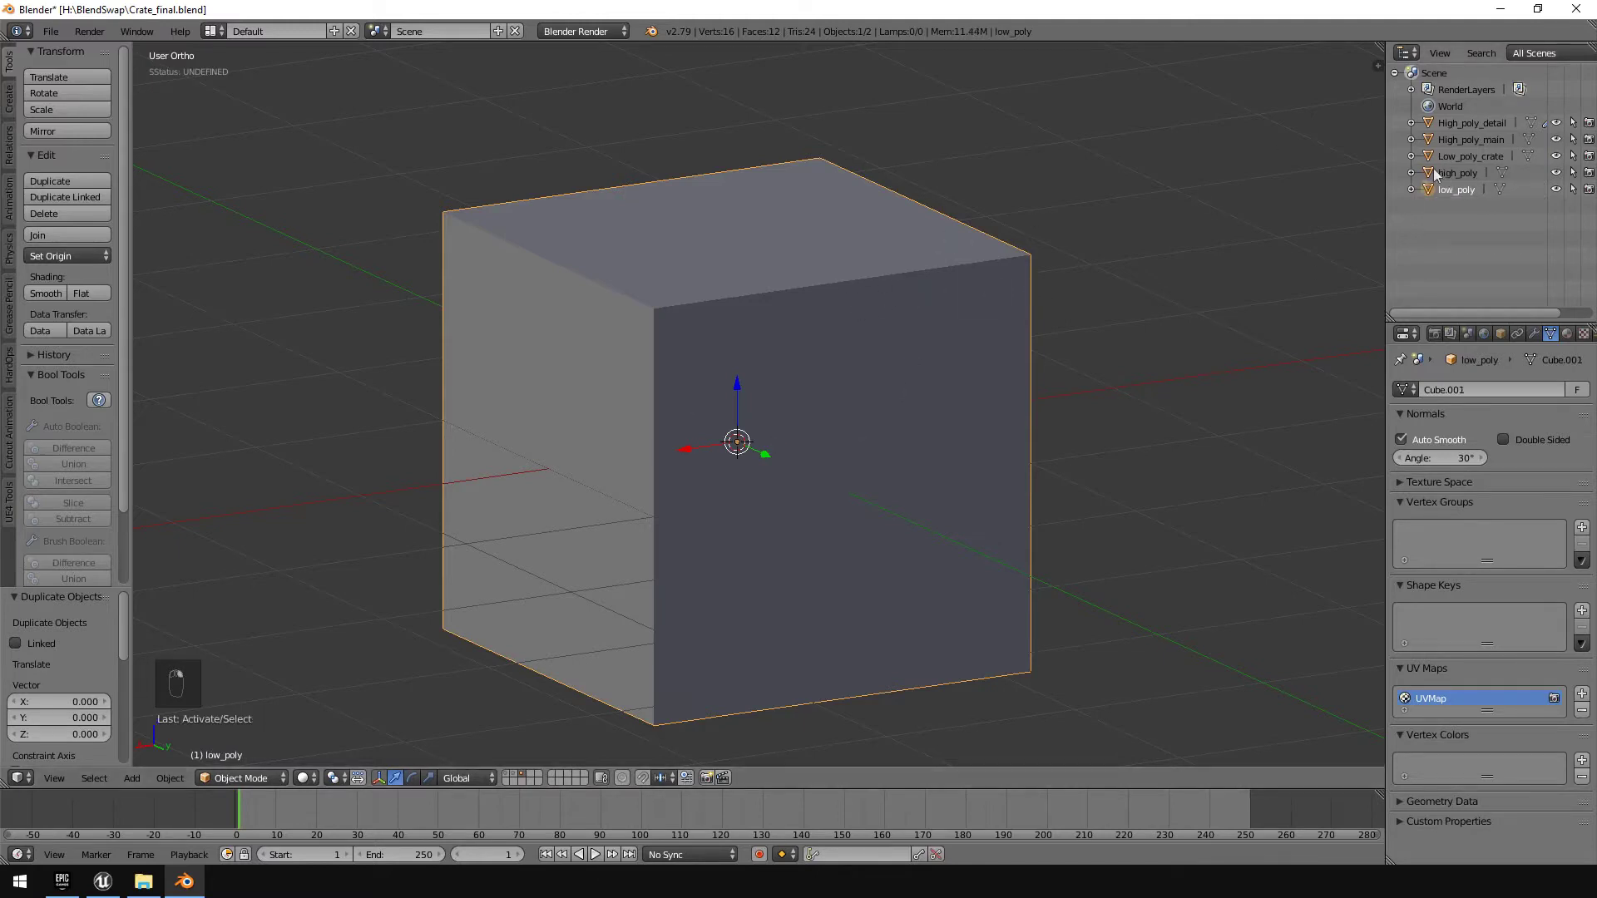
pyautogui.press('h')
pyautogui.rightClick(801, 303)
pyautogui.moveTo(374, 311); pyautogui.dragTo(530, 289, button='middle')
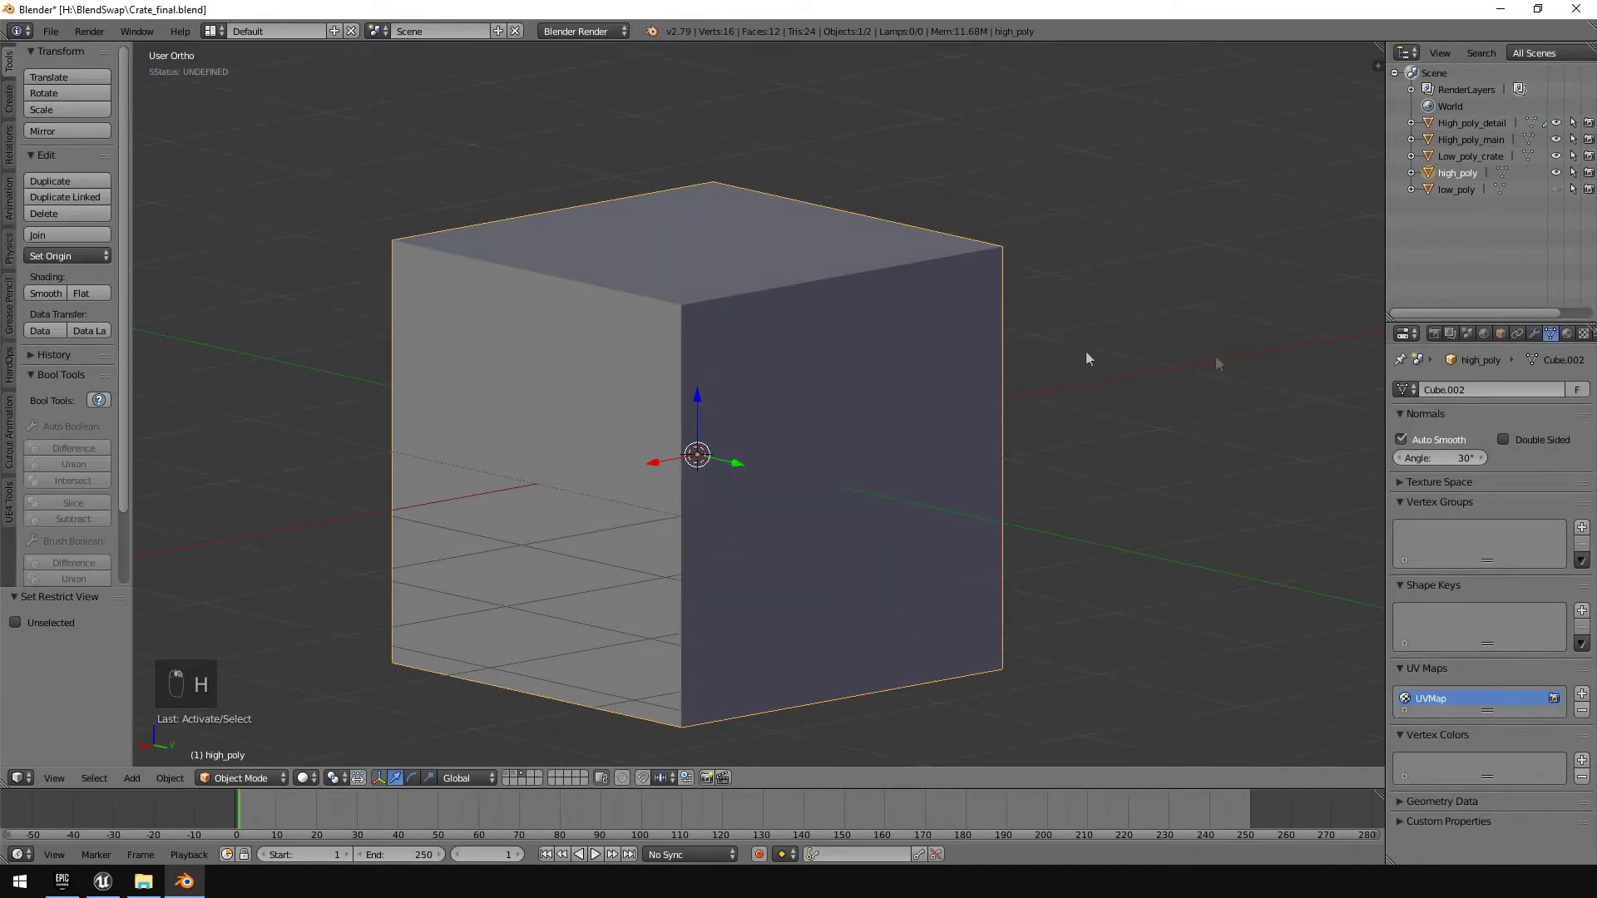
# Add a Bevel modifier with 12 segments to high_poly, apply it, and inspect the rounded edges
pyautogui.click(1533, 334)
pyautogui.click(1490, 391)
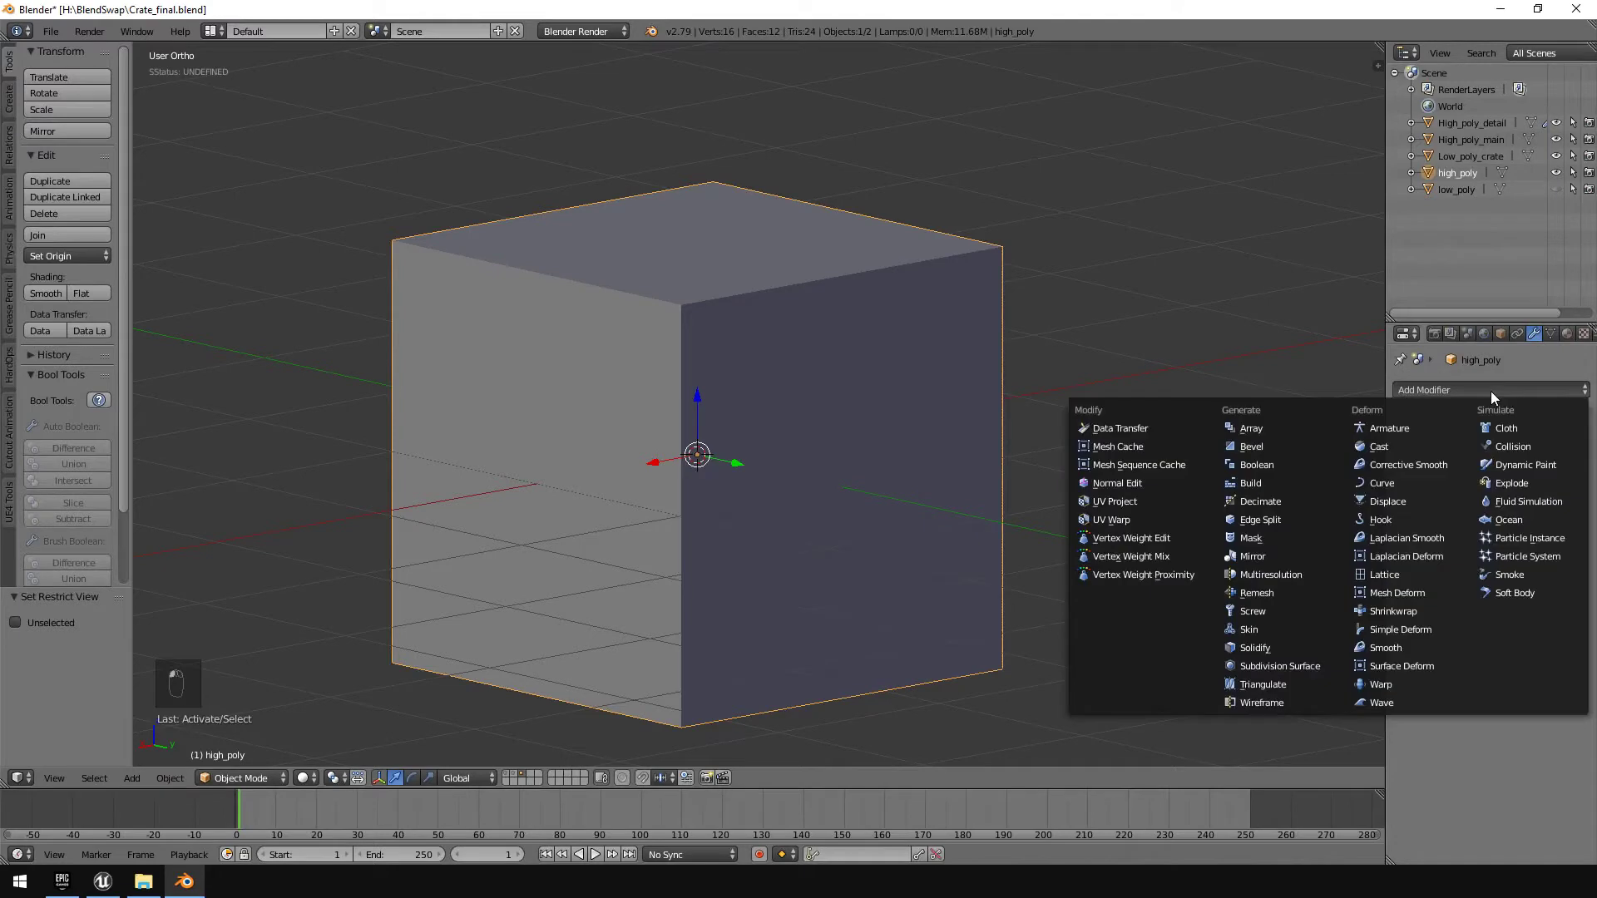
pyautogui.click(1266, 447)
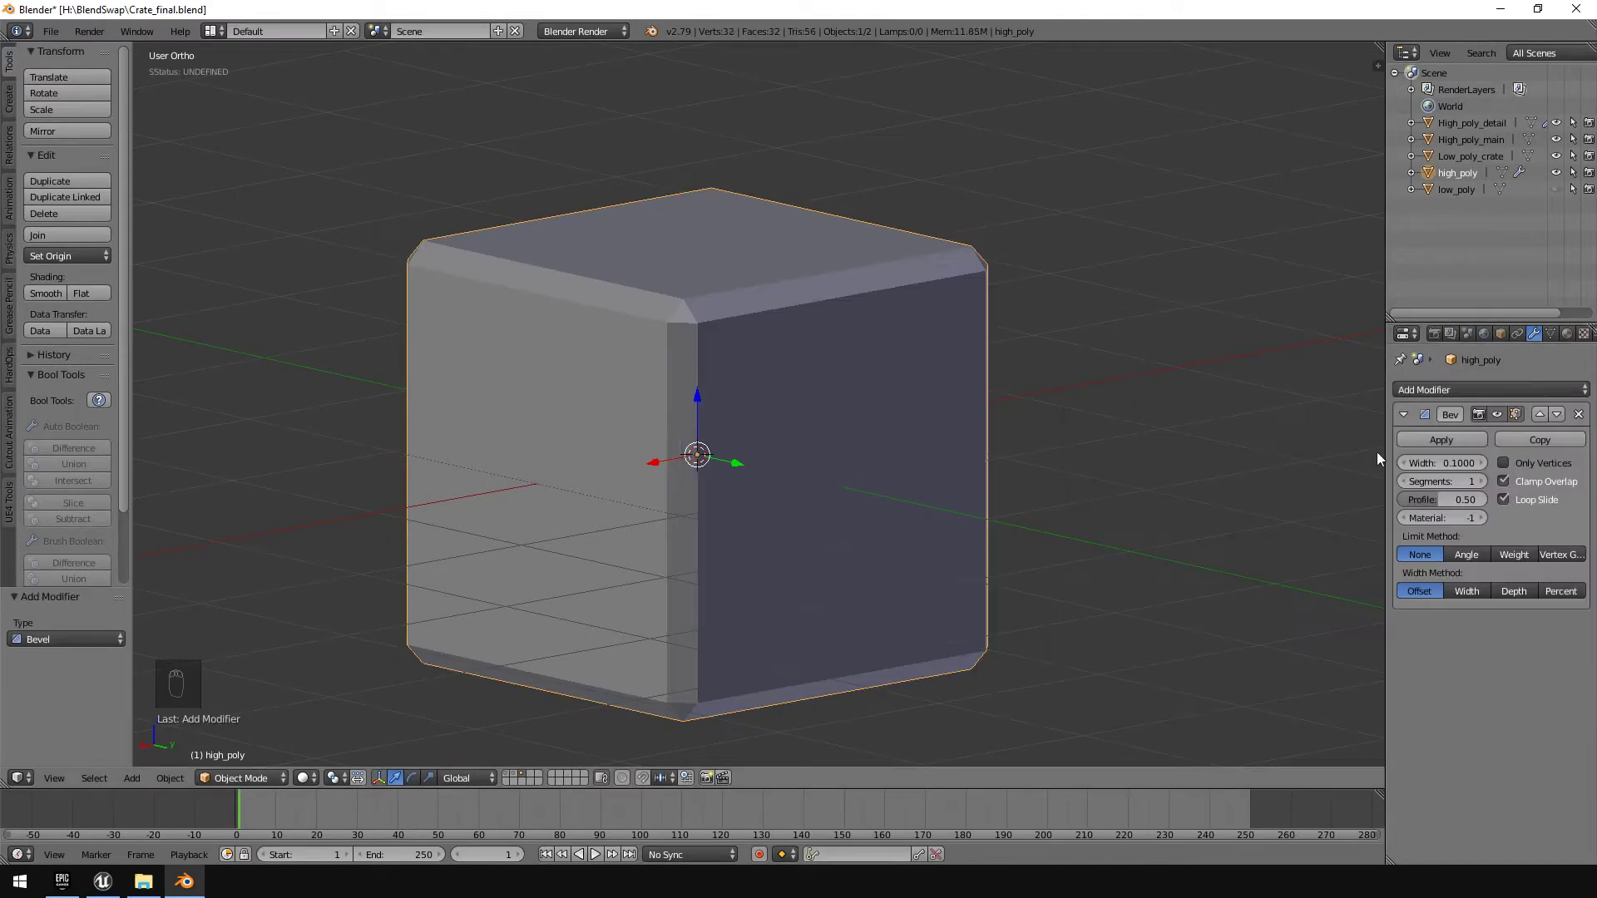
pyautogui.moveTo(1443, 482); pyautogui.dragTo(1485, 489)
pyautogui.click(1403, 482)
pyautogui.moveTo(1144, 456); pyautogui.dragTo(981, 437, button='middle')
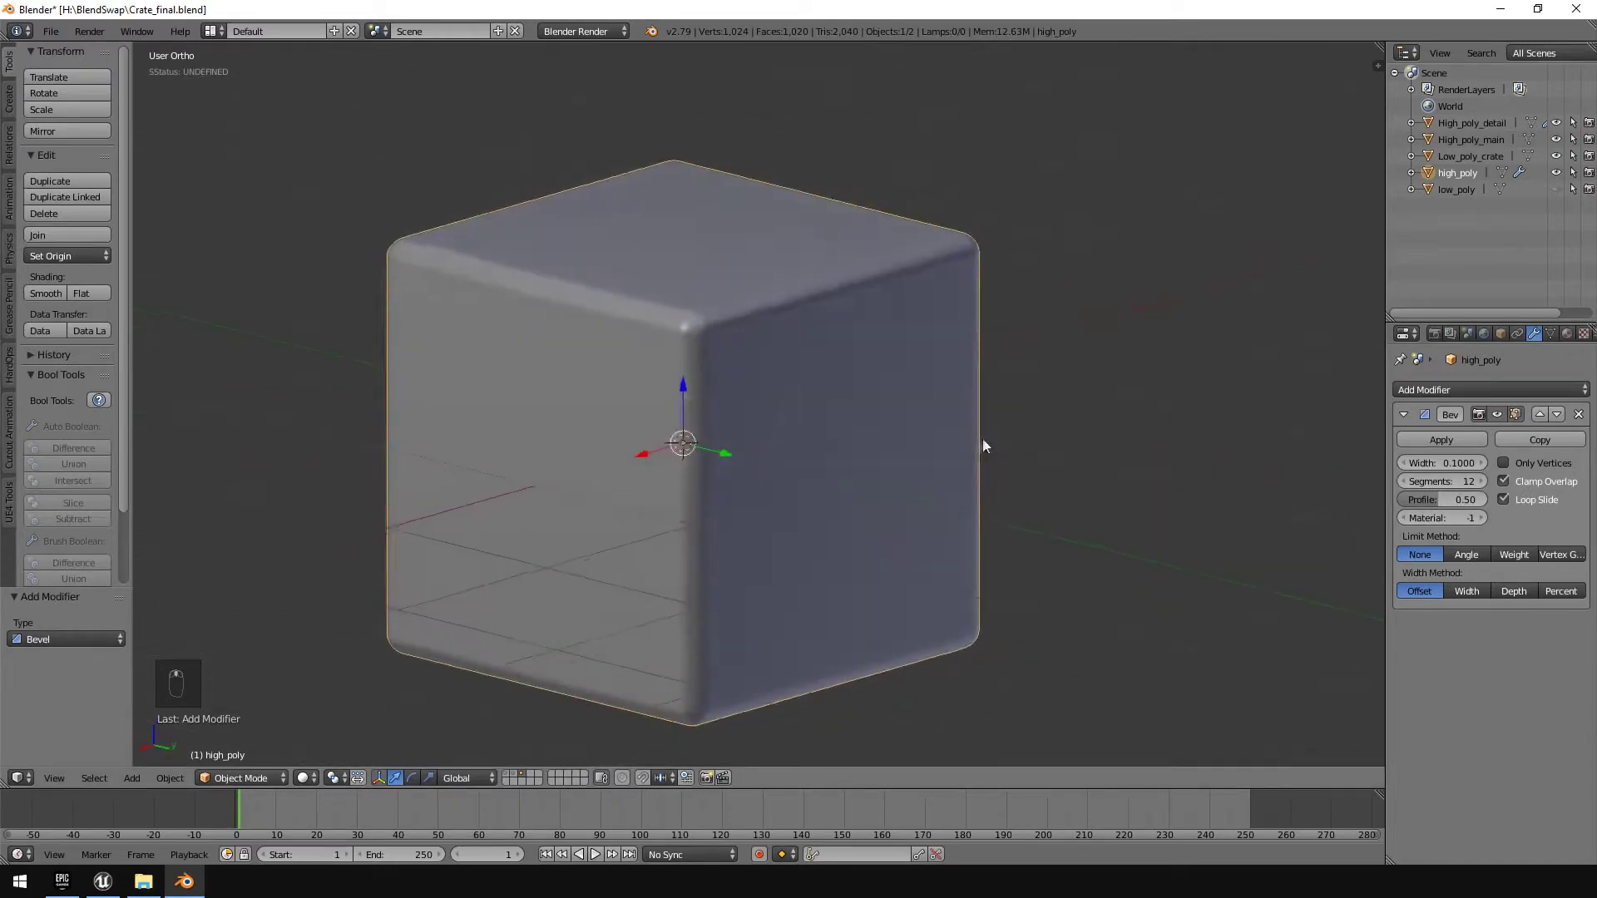
pyautogui.click(1440, 438)
pyautogui.moveTo(713, 387)
pyautogui.mouseDown(button='middle')
pyautogui.moveTo(634, 388)
pyautogui.moveTo(664, 334)
pyautogui.moveTo(694, 379)
pyautogui.mouseUp(button='middle')
pyautogui.scroll(1, 634, 387)
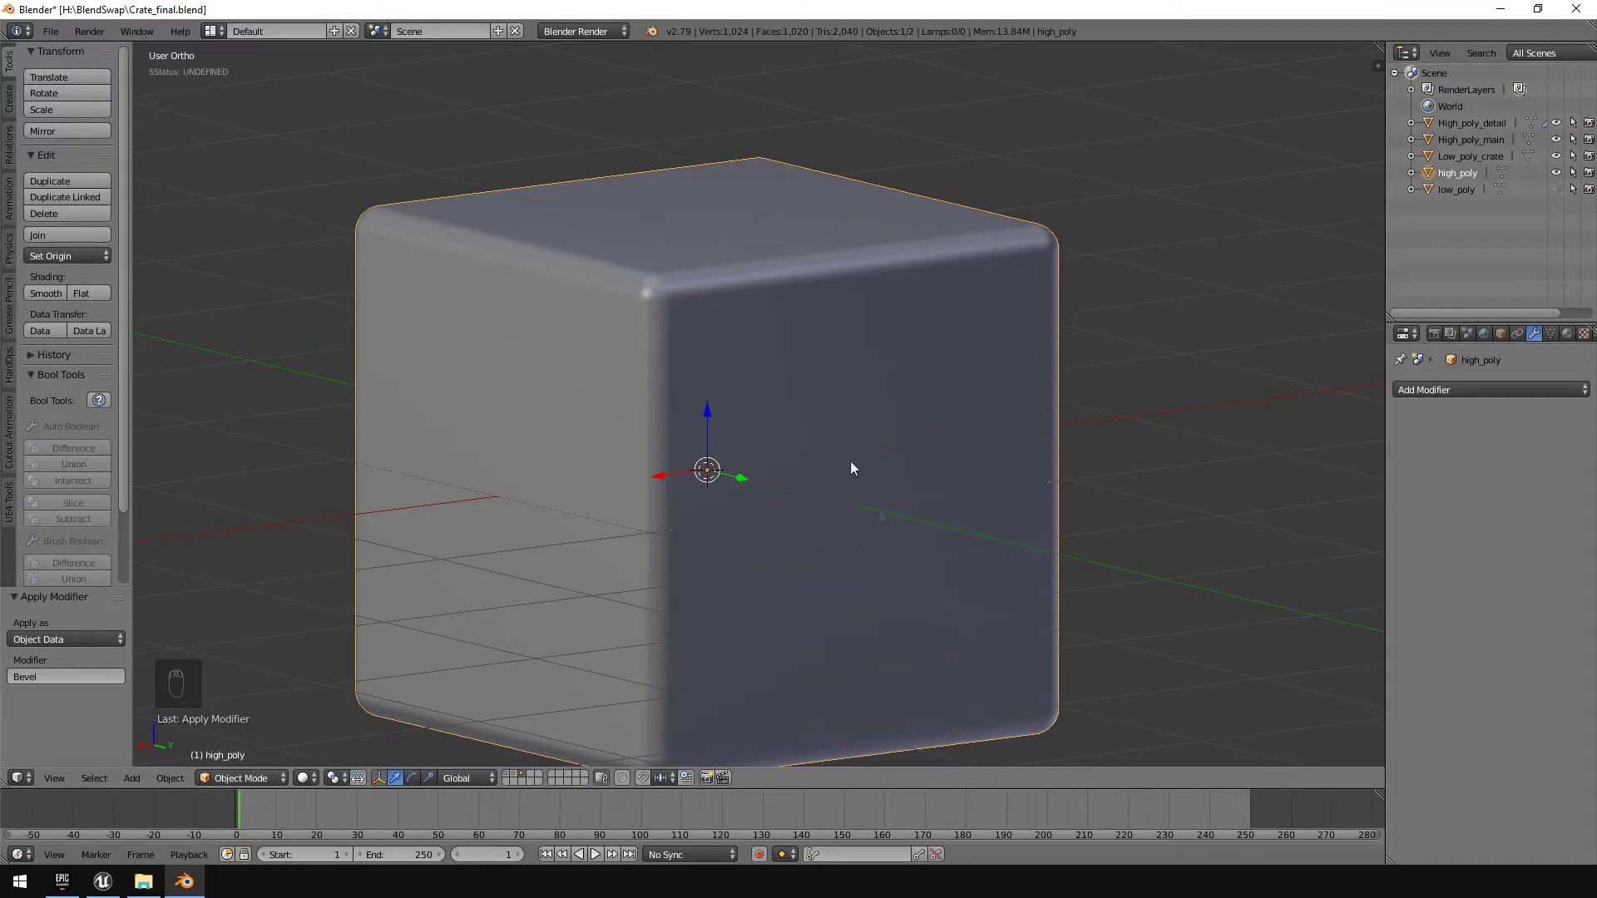
pyautogui.moveTo(519, 489); pyautogui.dragTo(964, 394, button='middle')
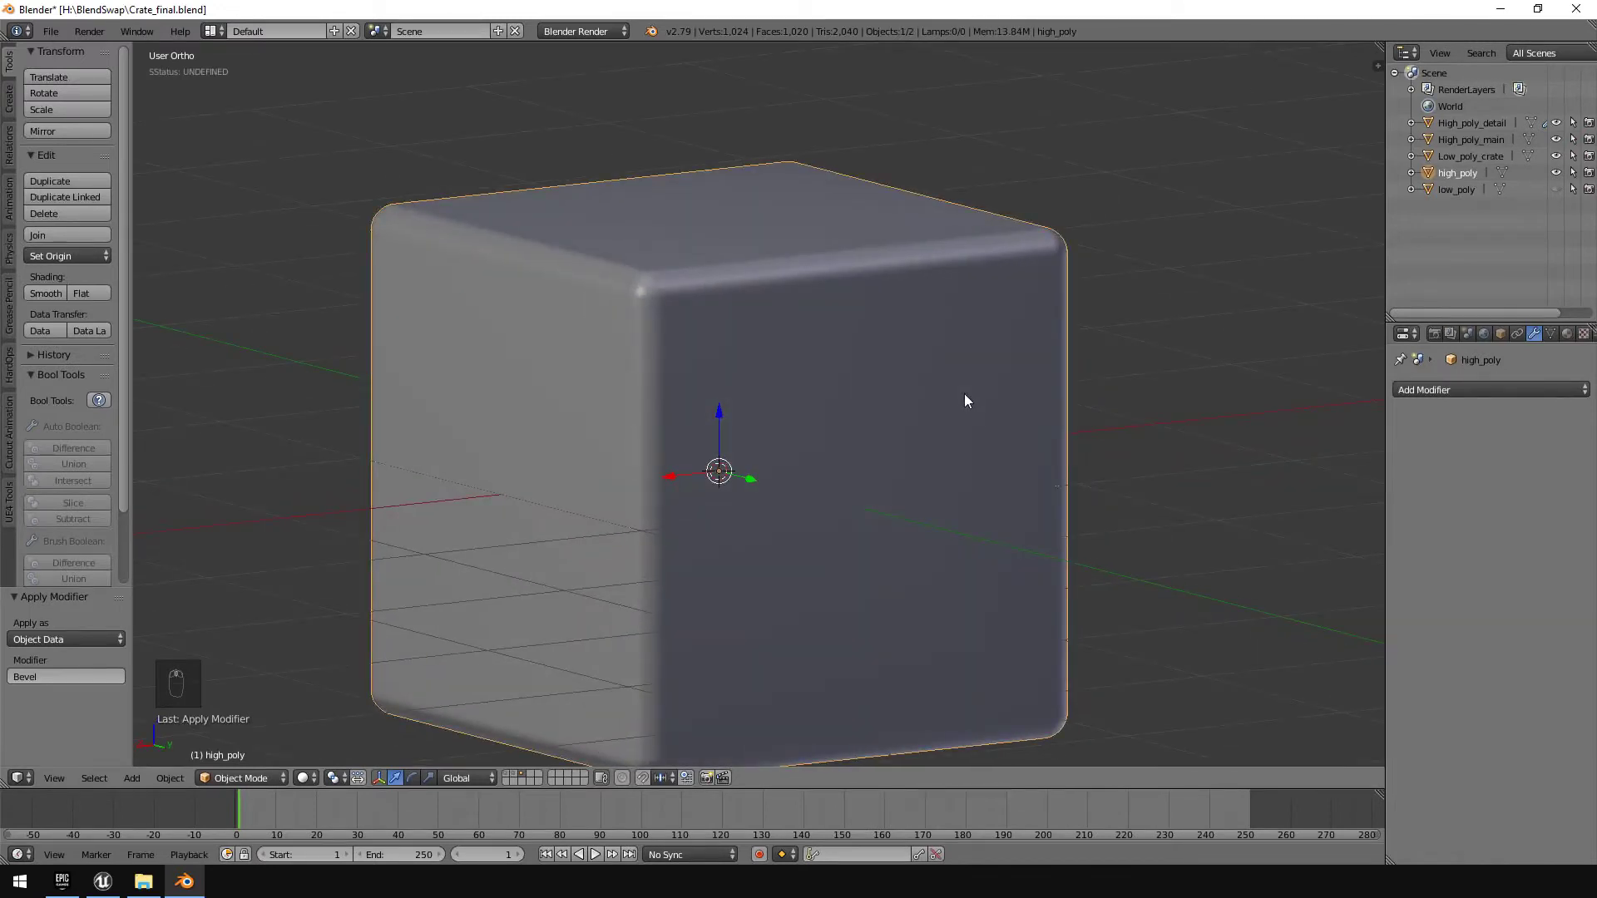
pyautogui.moveTo(880, 349); pyautogui.dragTo(875, 418, button='middle')
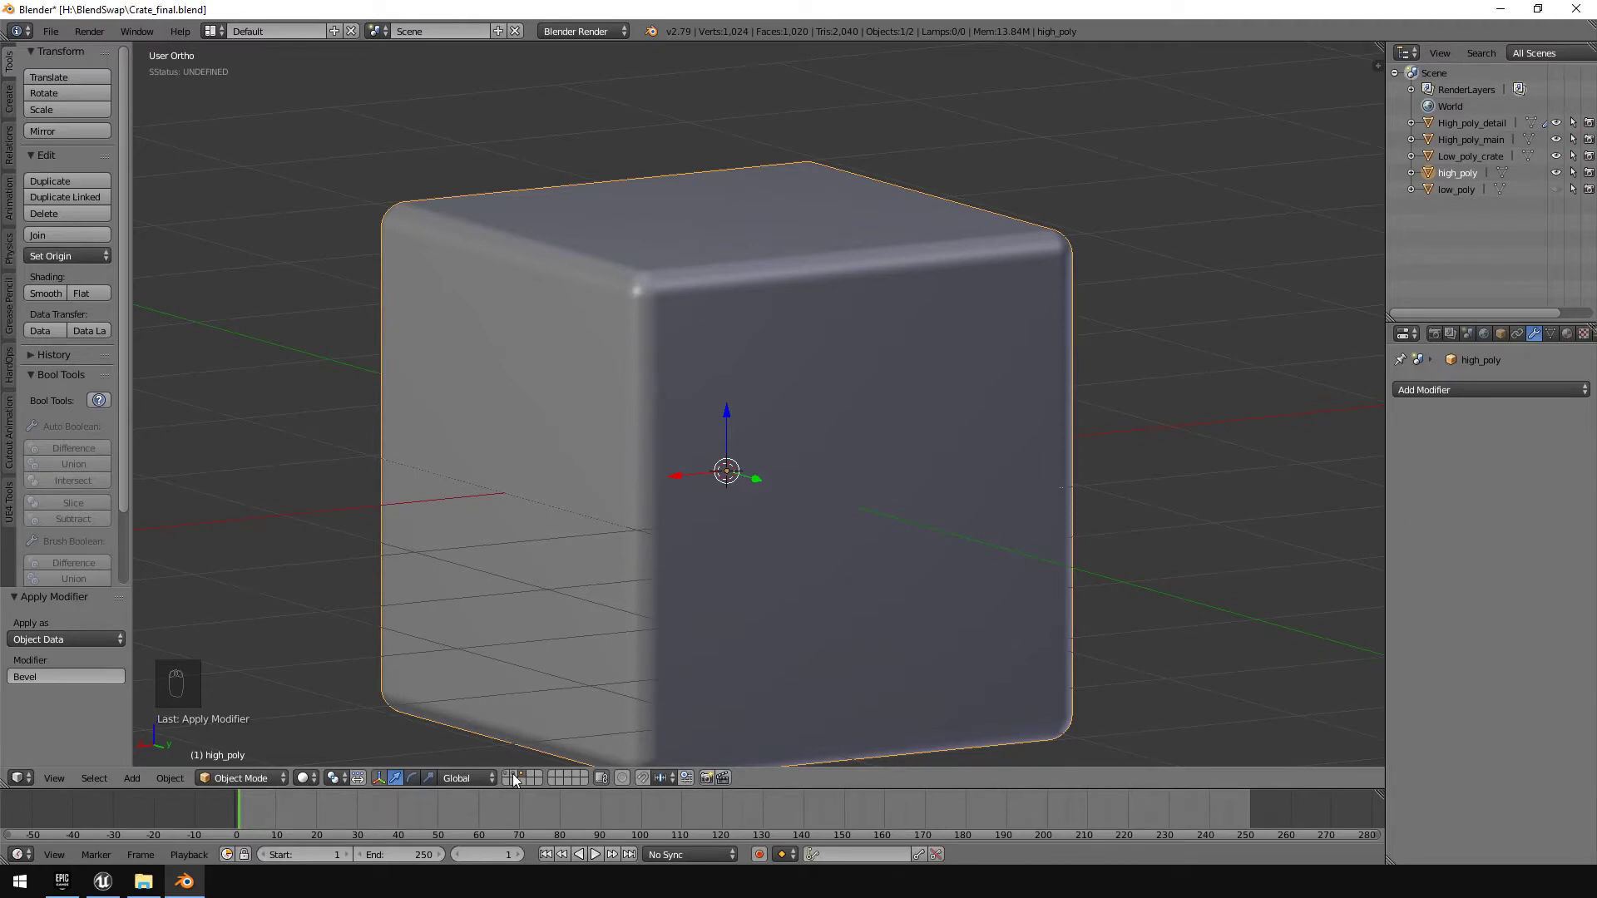
# Unhide low_poly, reselect high_poly, and check both cubes briefly in wireframe
pyautogui.hotkey('alt', 'h')
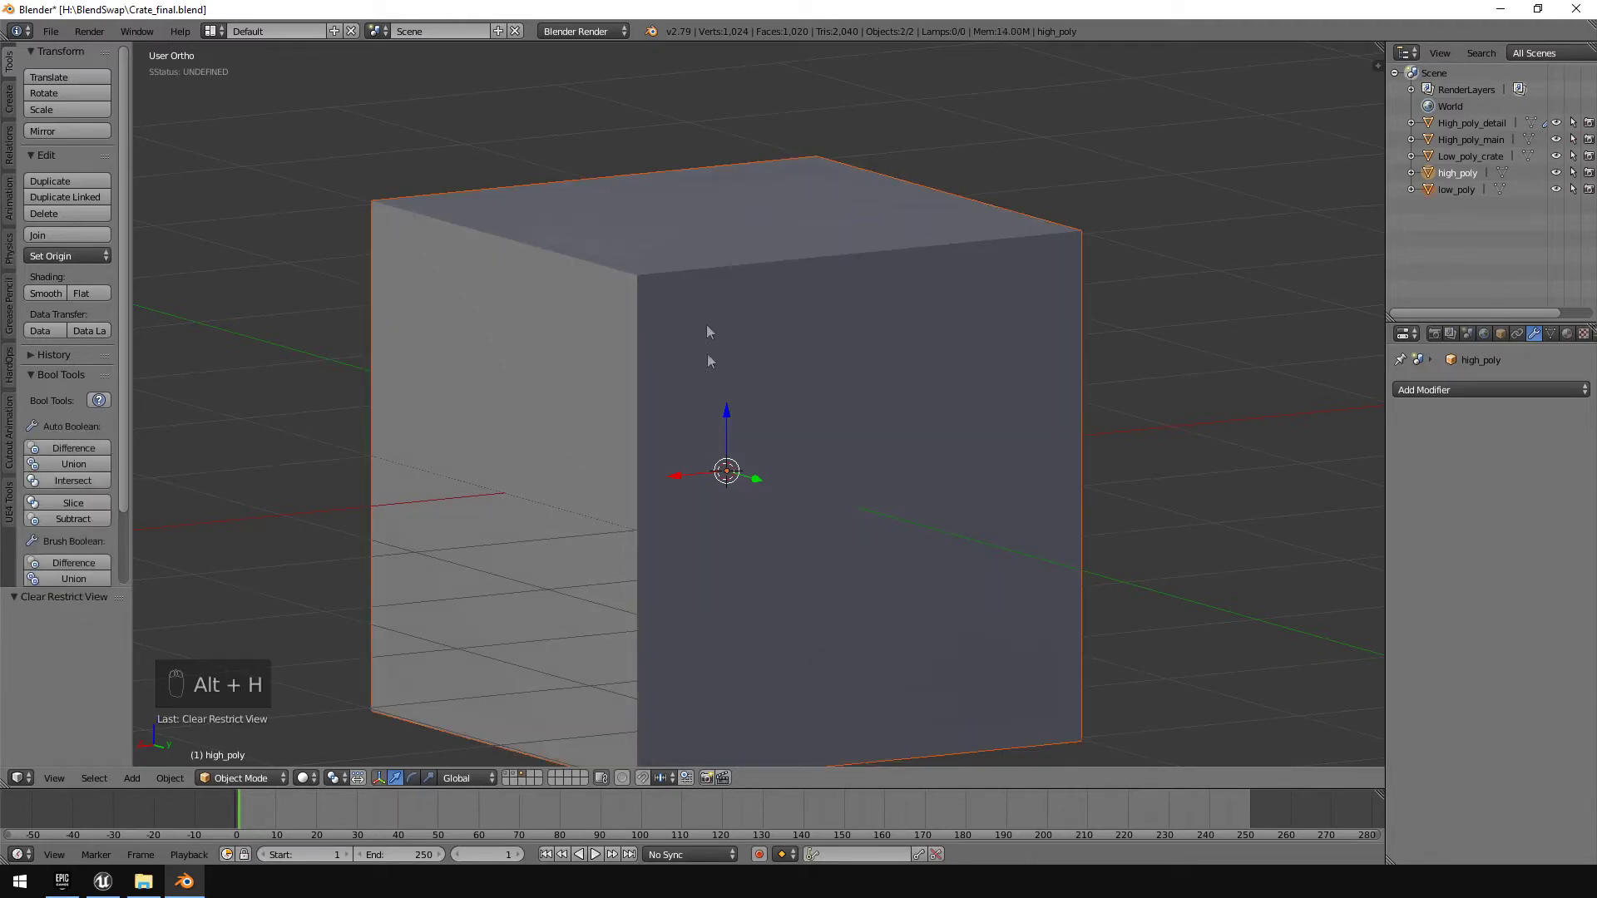
pyautogui.moveTo(613, 254); pyautogui.dragTo(627, 289, button='middle')
pyautogui.rightClick(767, 287)
pyautogui.rightClick(752, 269)
pyautogui.scroll(5, 712, 371)
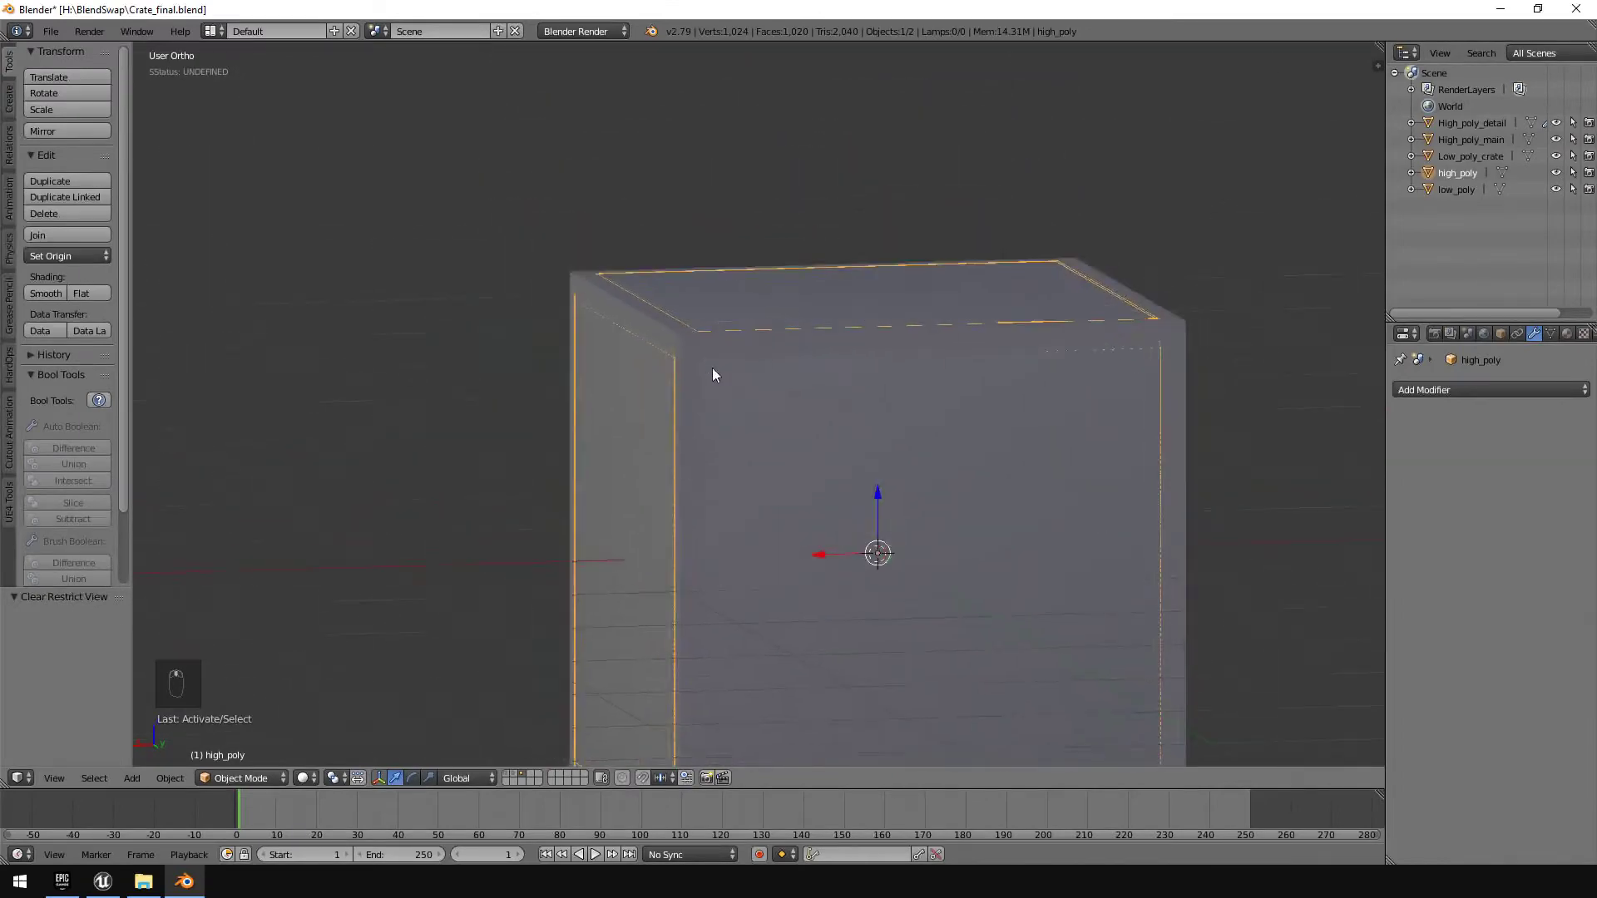
pyautogui.press('z')
pyautogui.moveTo(706, 375)
pyautogui.mouseDown(button='middle')
pyautogui.moveTo(572, 330)
pyautogui.moveTo(616, 331)
pyautogui.mouseUp(button='middle')
pyautogui.moveTo(567, 278)
pyautogui.mouseDown(button='middle')
pyautogui.moveTo(629, 304)
pyautogui.moveTo(677, 282)
pyautogui.moveTo(638, 304)
pyautogui.moveTo(706, 310)
pyautogui.mouseUp(button='middle')
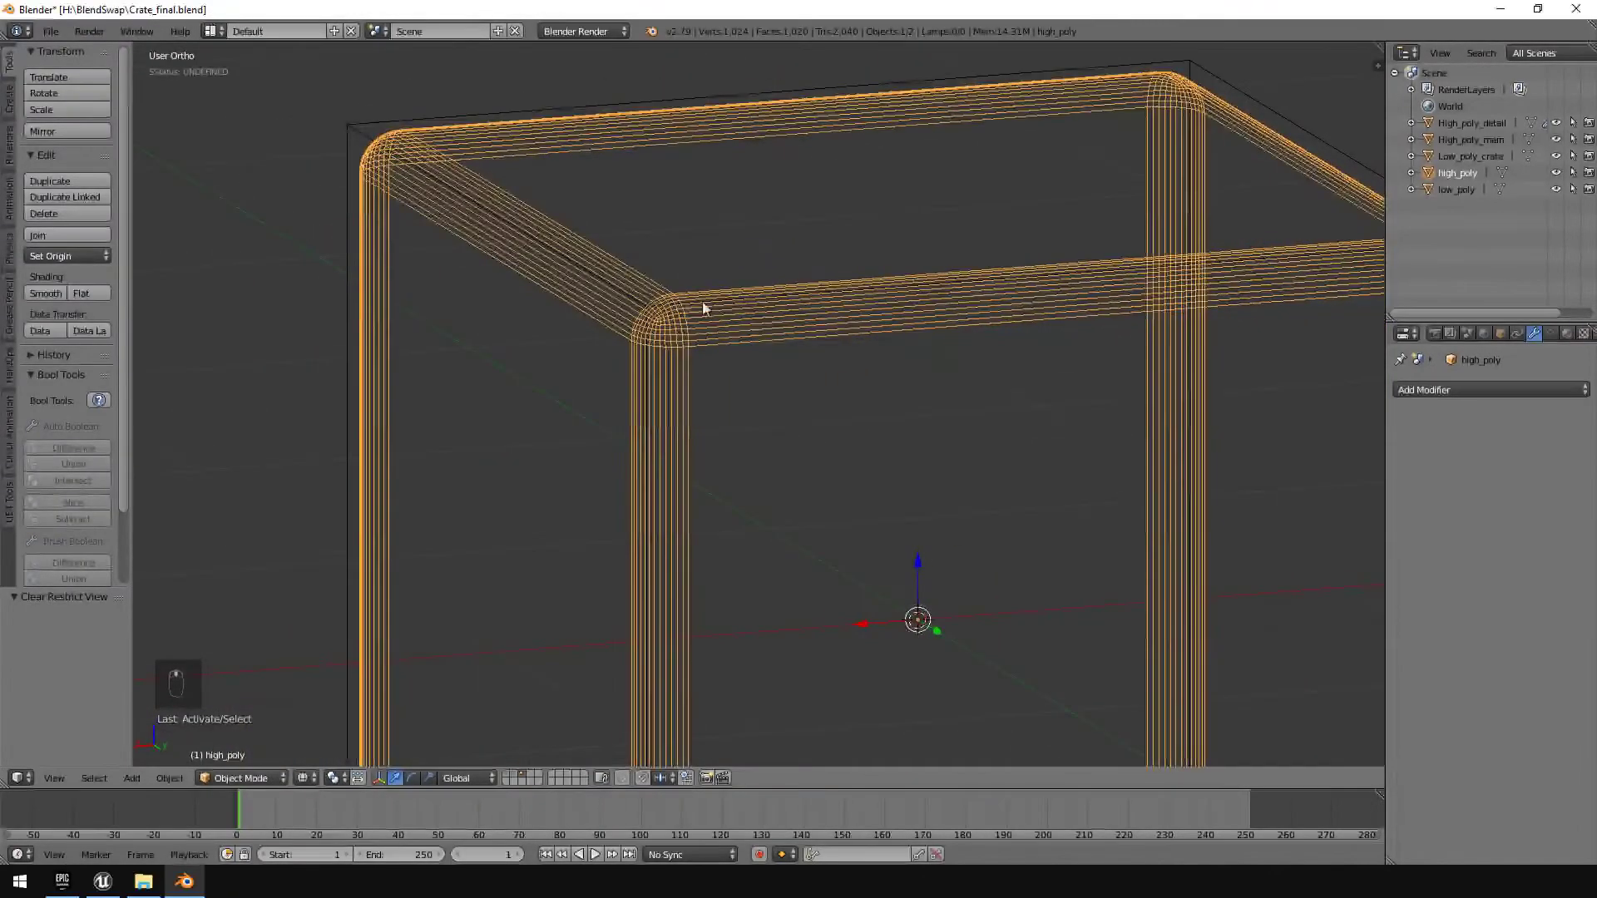
pyautogui.press('z')
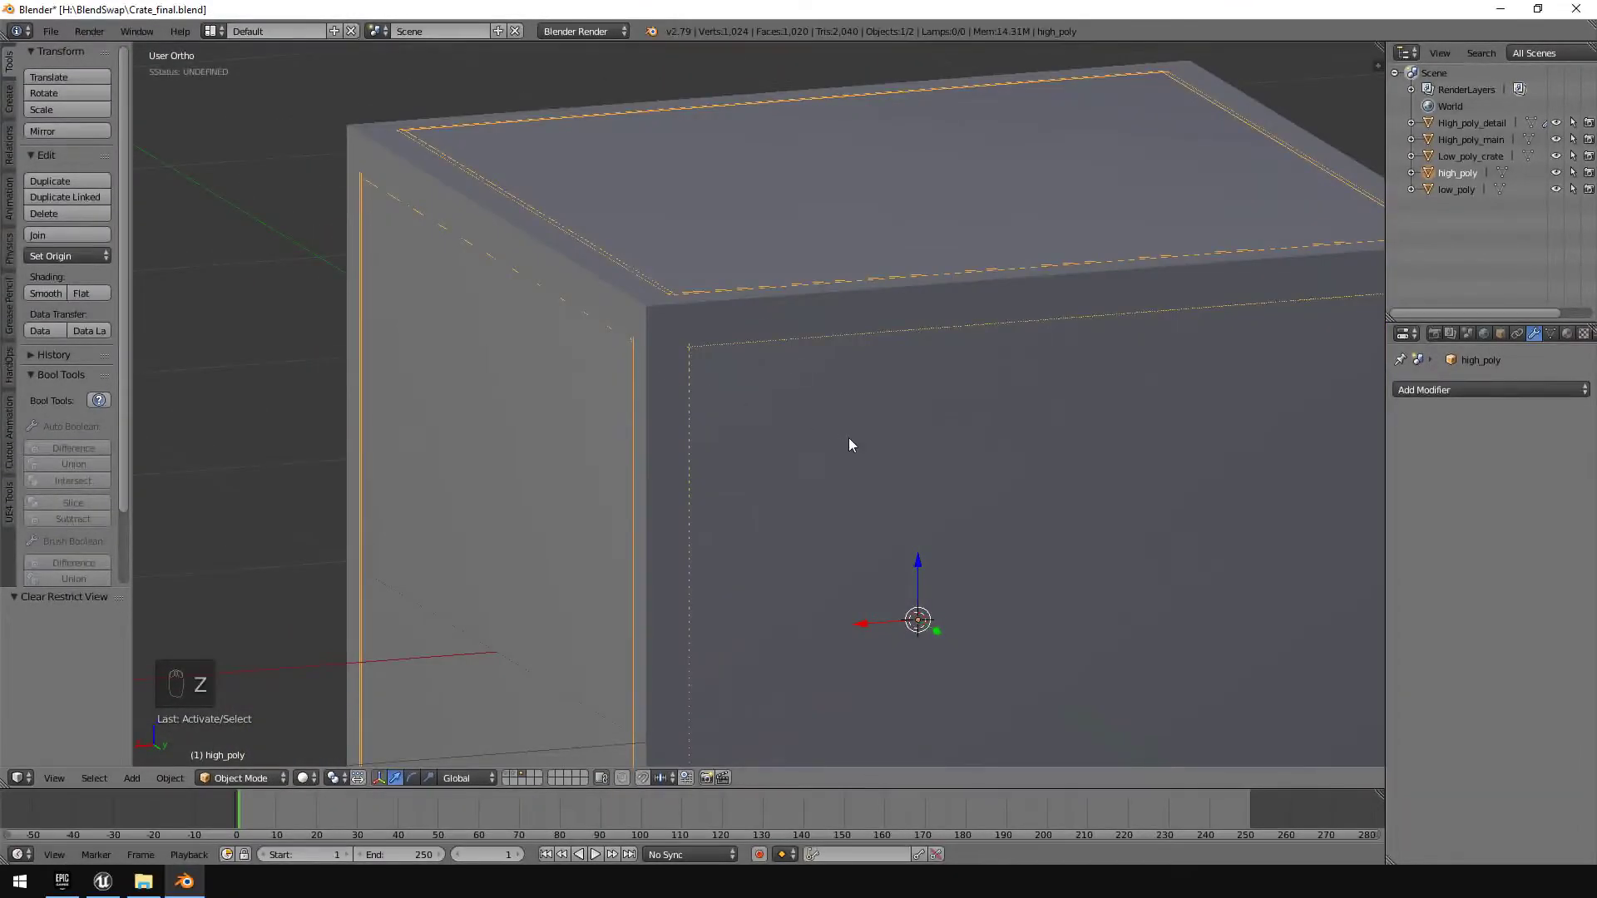
# Scale high_poly up to 1.052 and check the overlap in wireframe
pyautogui.press('s')
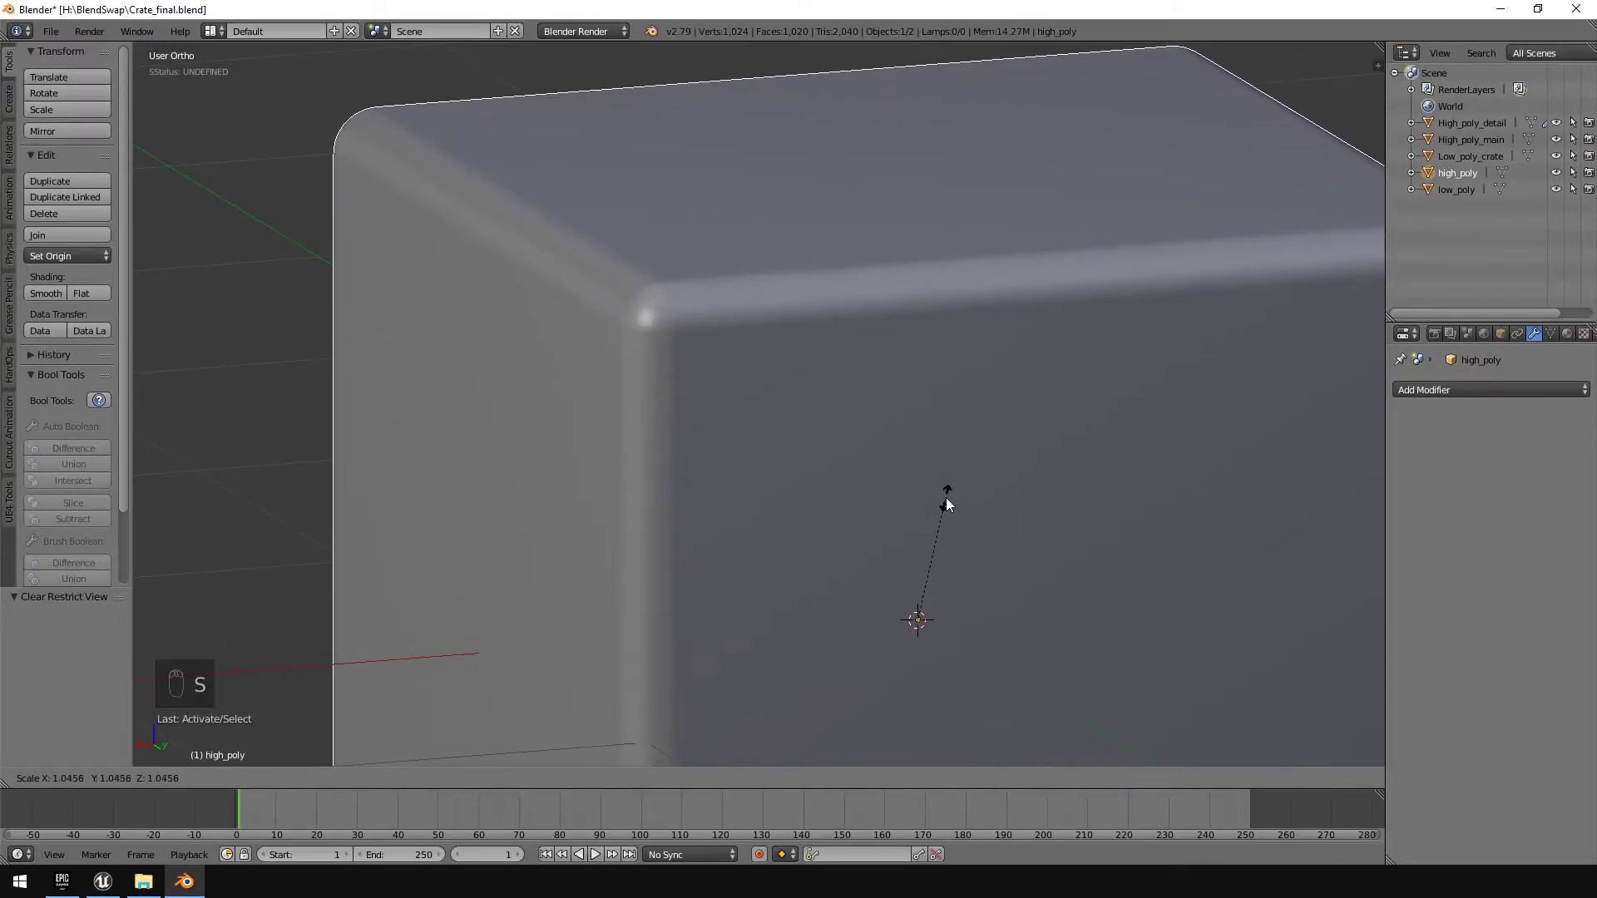
pyautogui.click(946, 496)
pyautogui.moveTo(894, 492); pyautogui.dragTo(952, 497, button='middle')
pyautogui.press('z')
pyautogui.press('z')
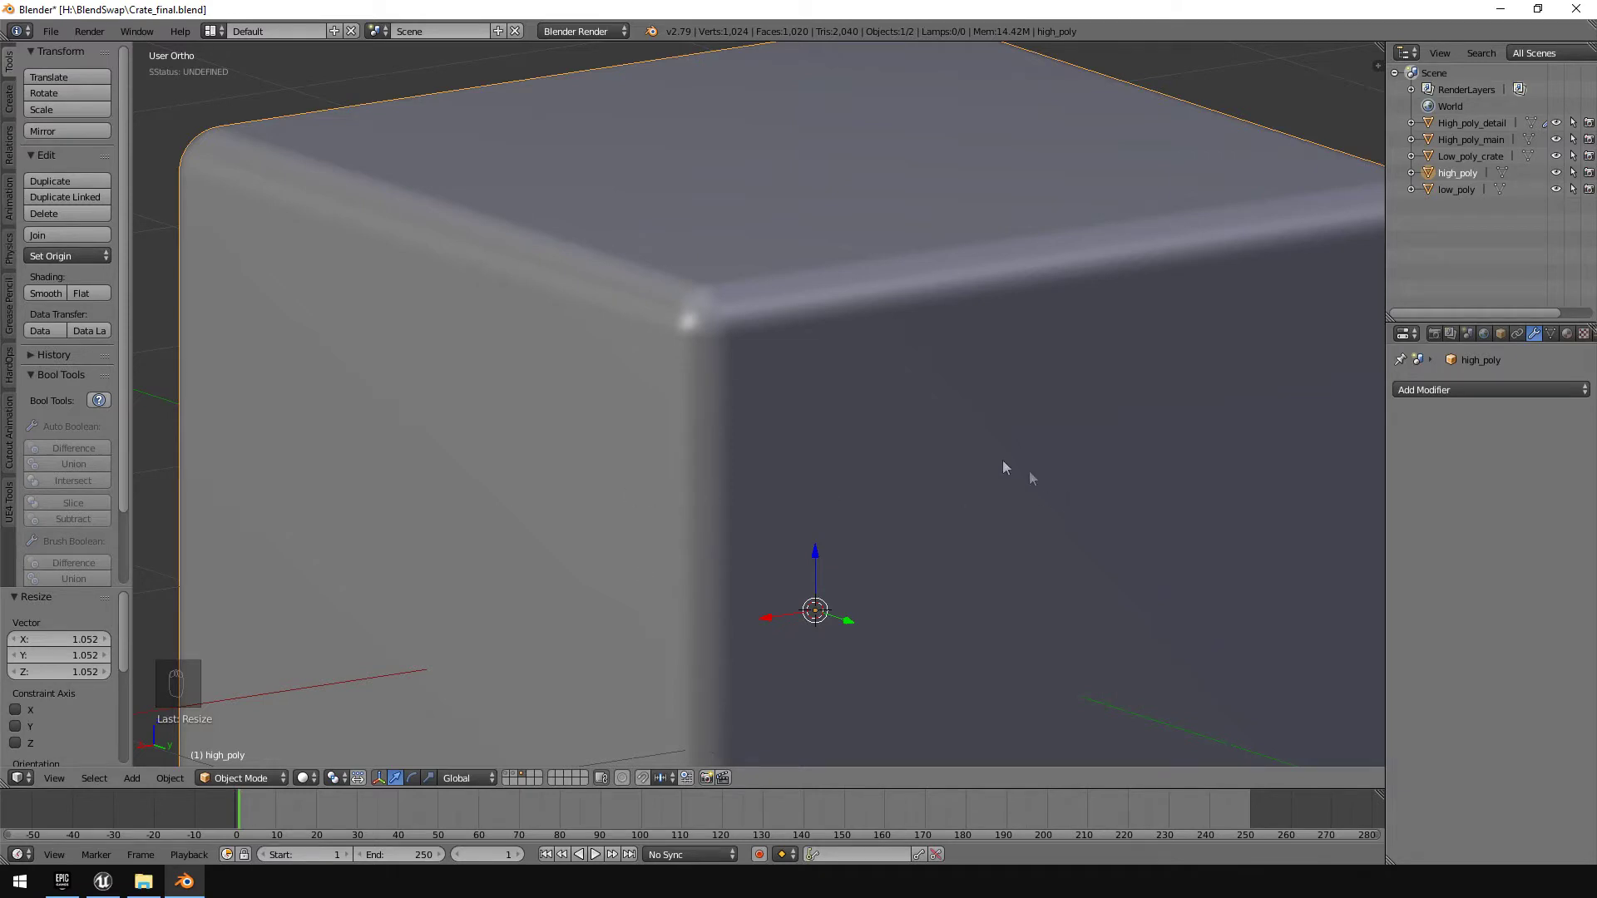
# Select low_poly, split off a UV/Image Editor on the right, and enter Edit Mode
pyautogui.press('z')
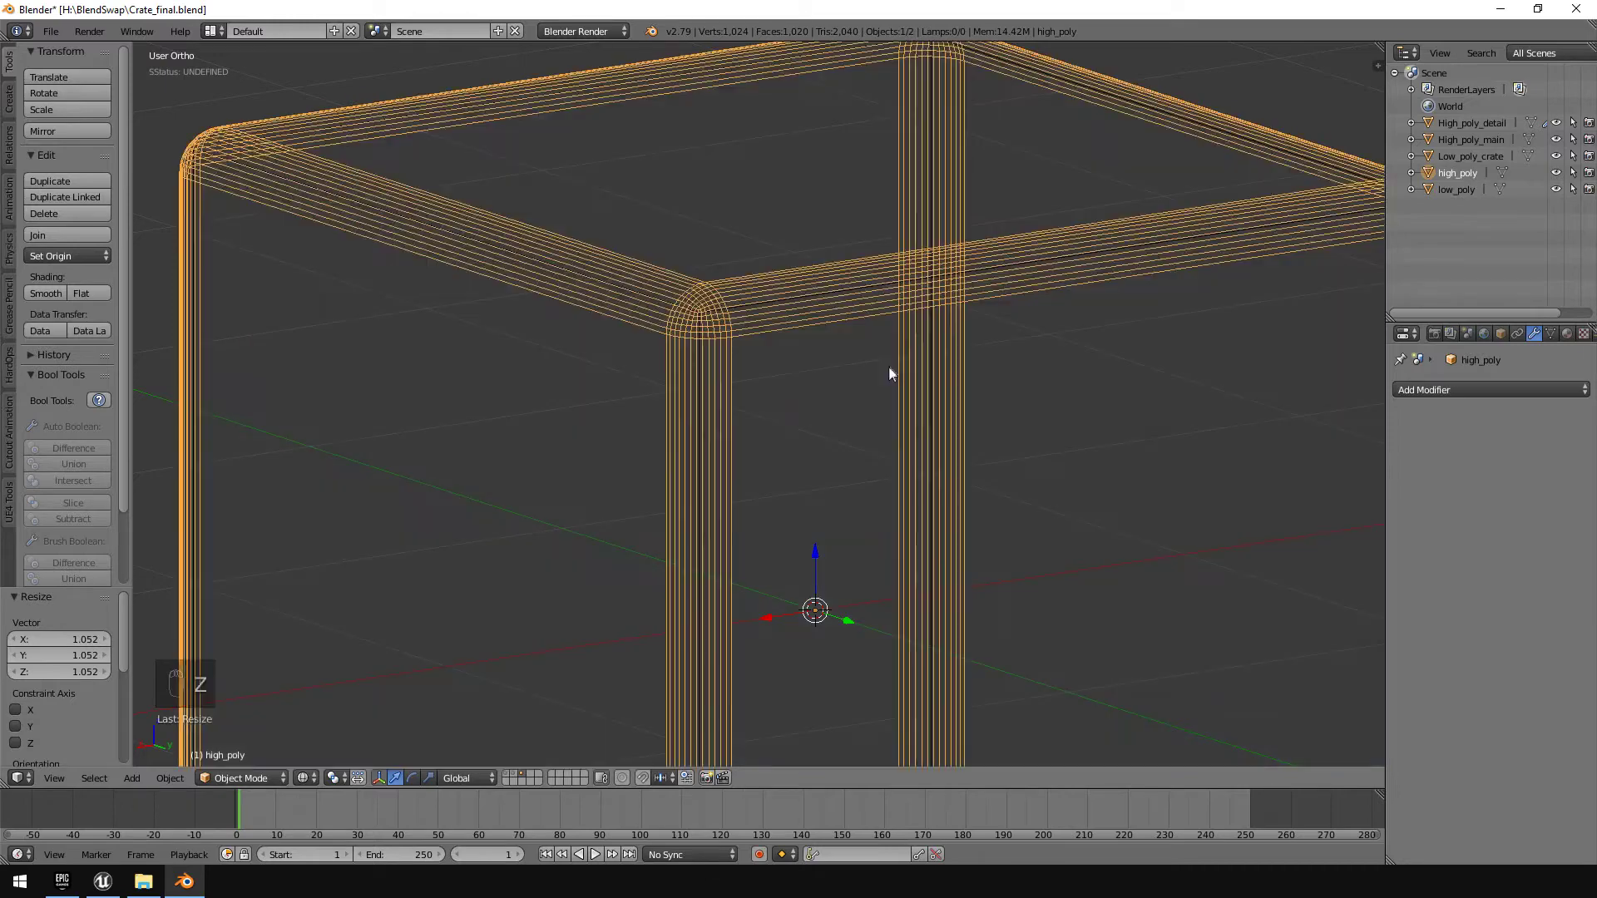
pyautogui.rightClick(701, 318)
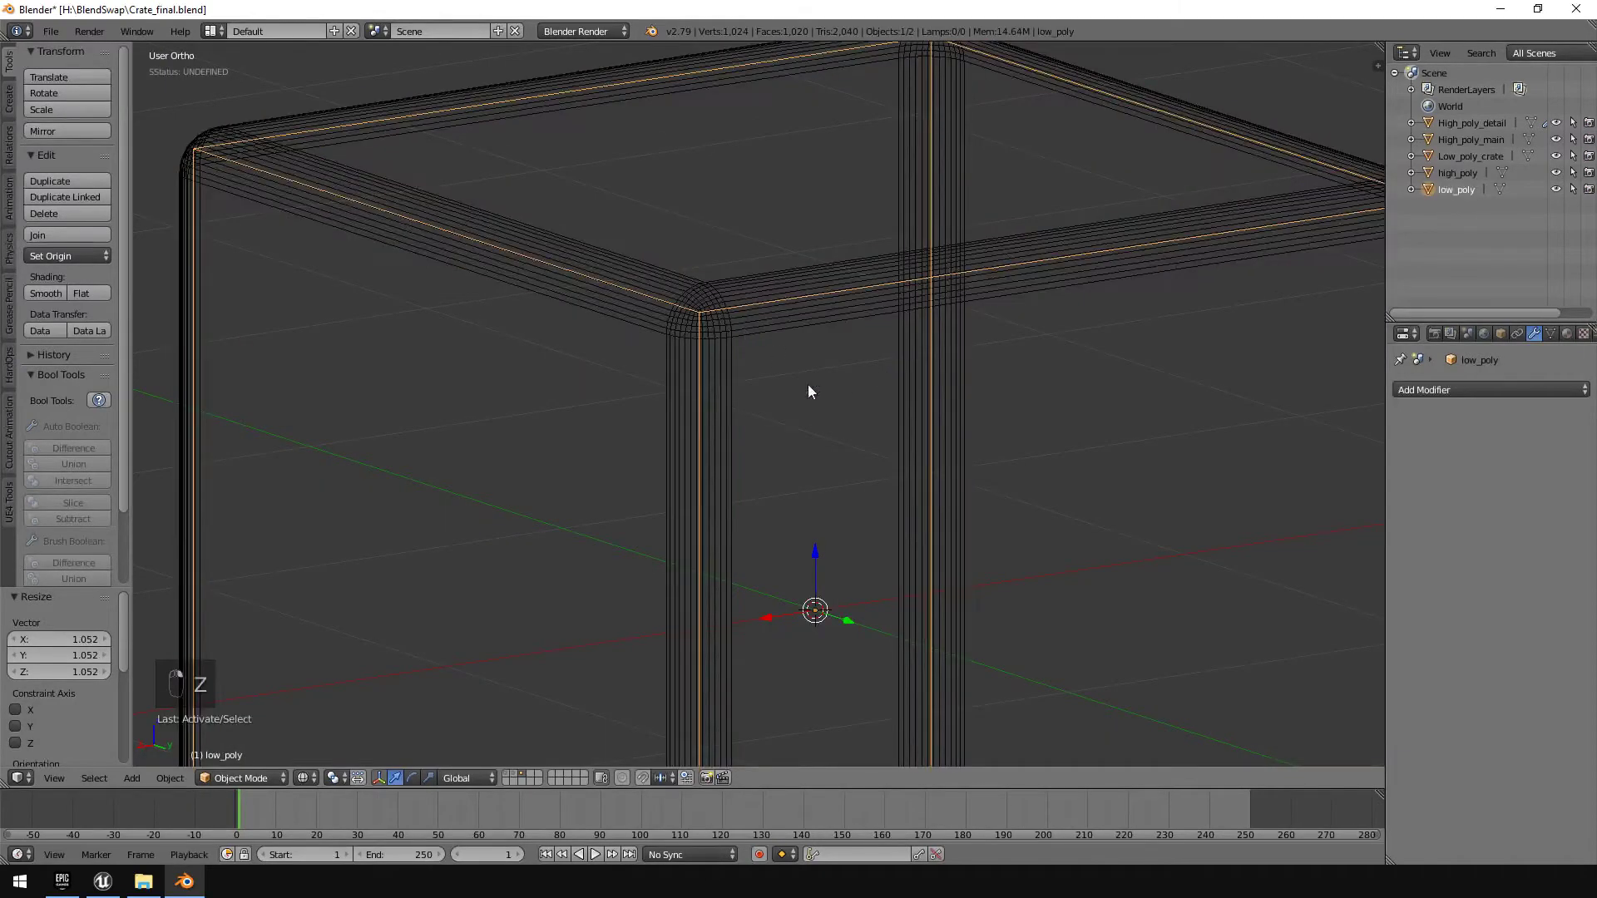
pyautogui.rightClick(890, 39)
pyautogui.click(852, 64)
pyautogui.click(802, 71)
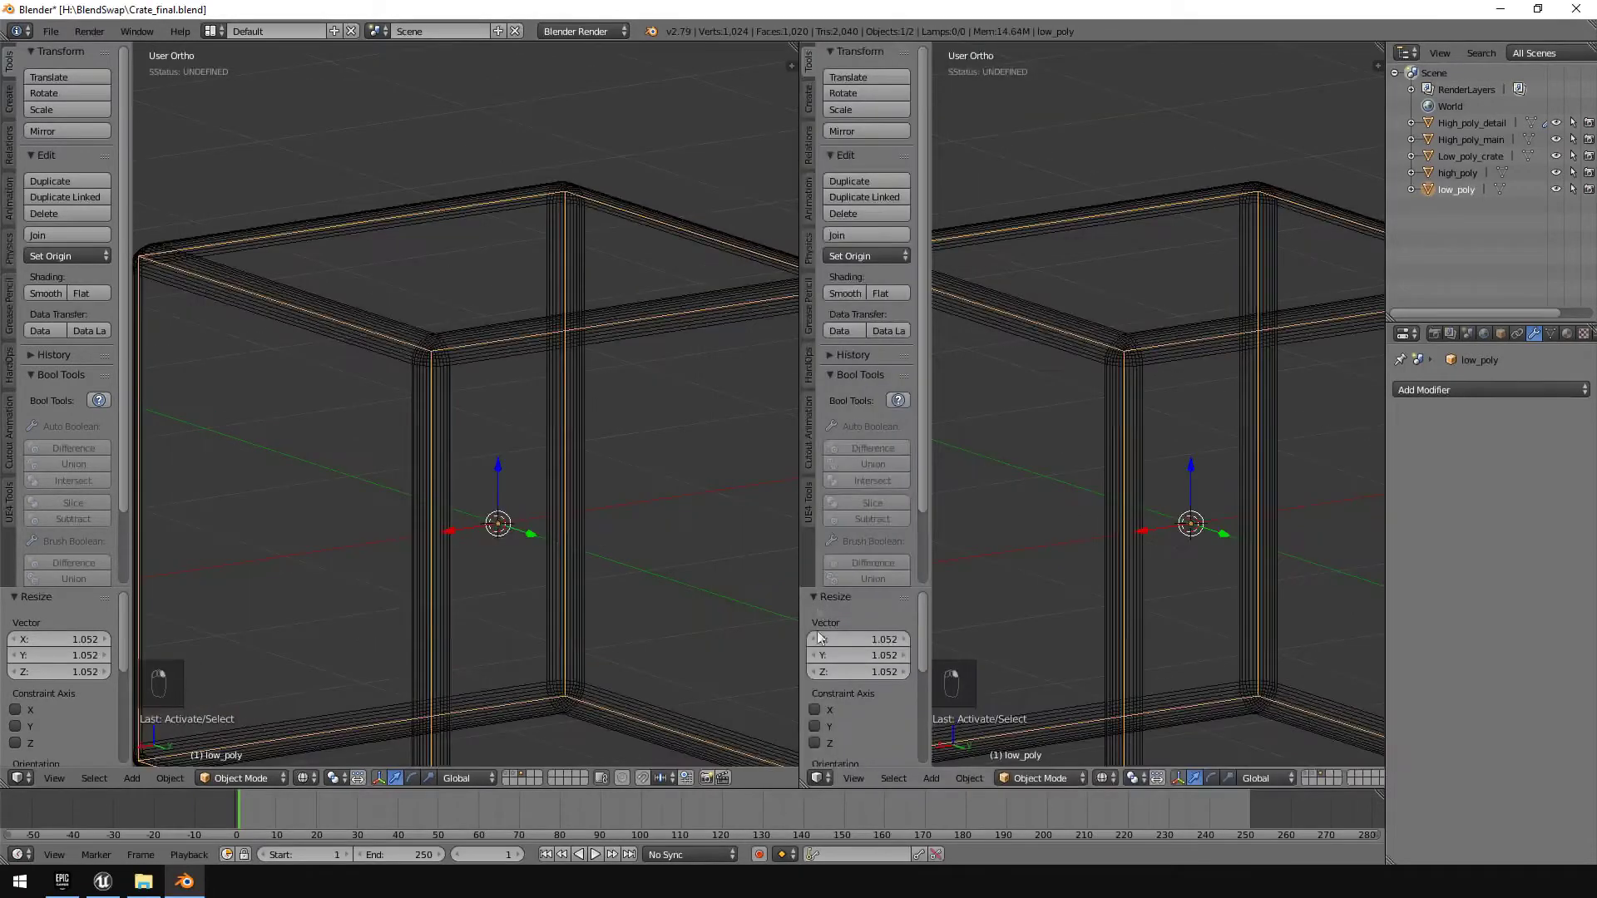
pyautogui.click(818, 777)
pyautogui.click(881, 647)
pyautogui.moveTo(532, 374); pyautogui.dragTo(446, 360, button='middle')
pyautogui.press('Tab')
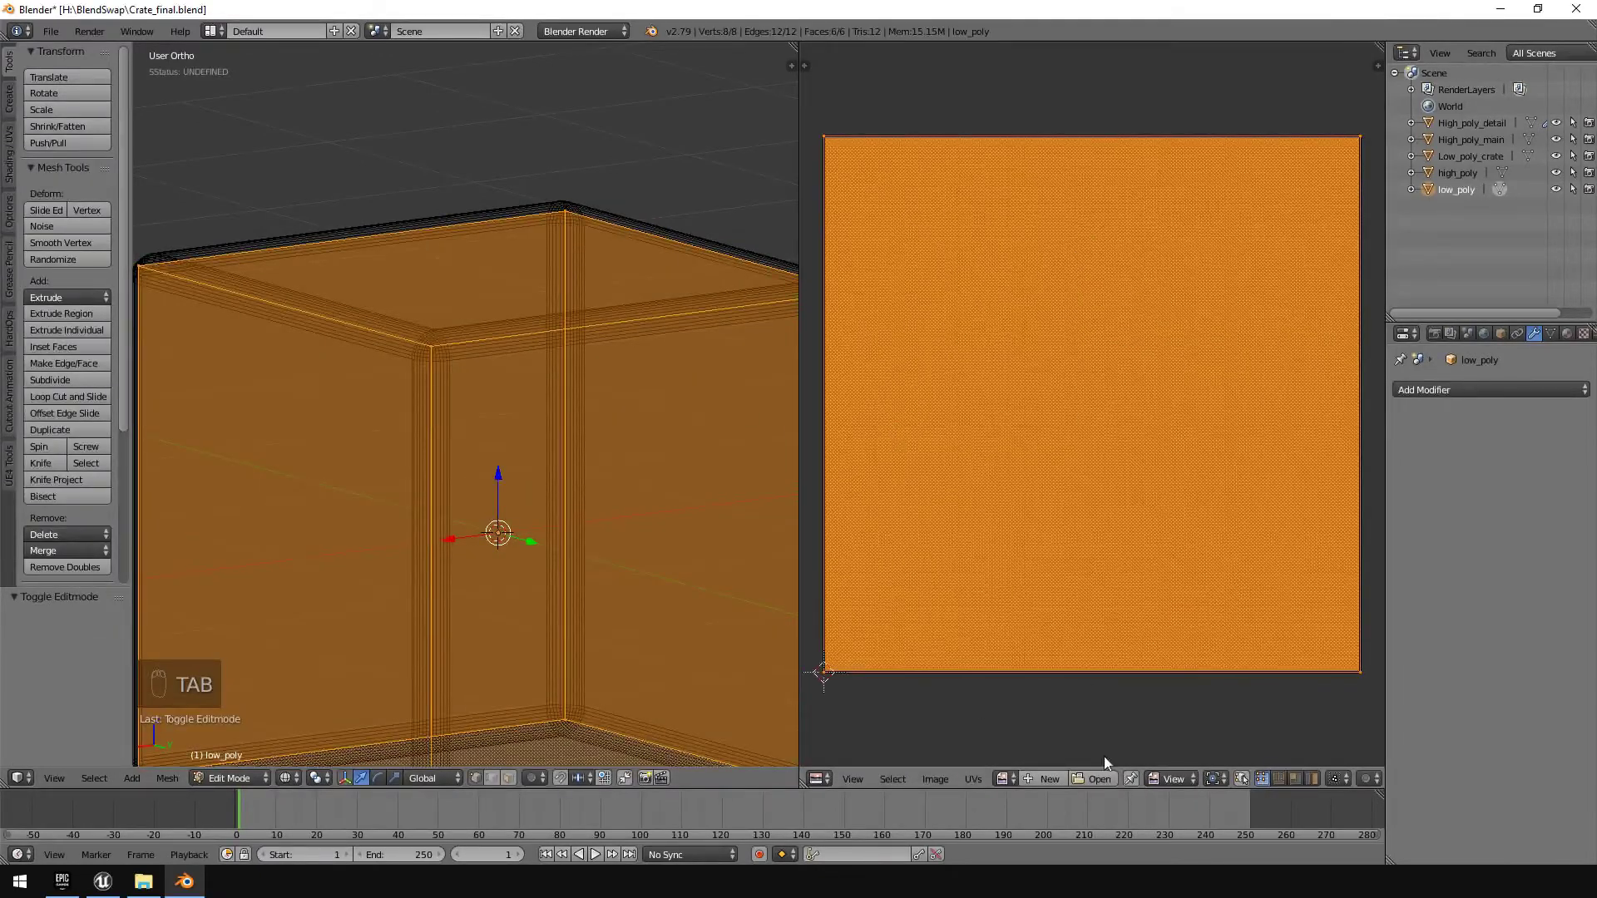
# Create a new 1024 px image named normal in the UV/Image Editor
pyautogui.click(1045, 778)
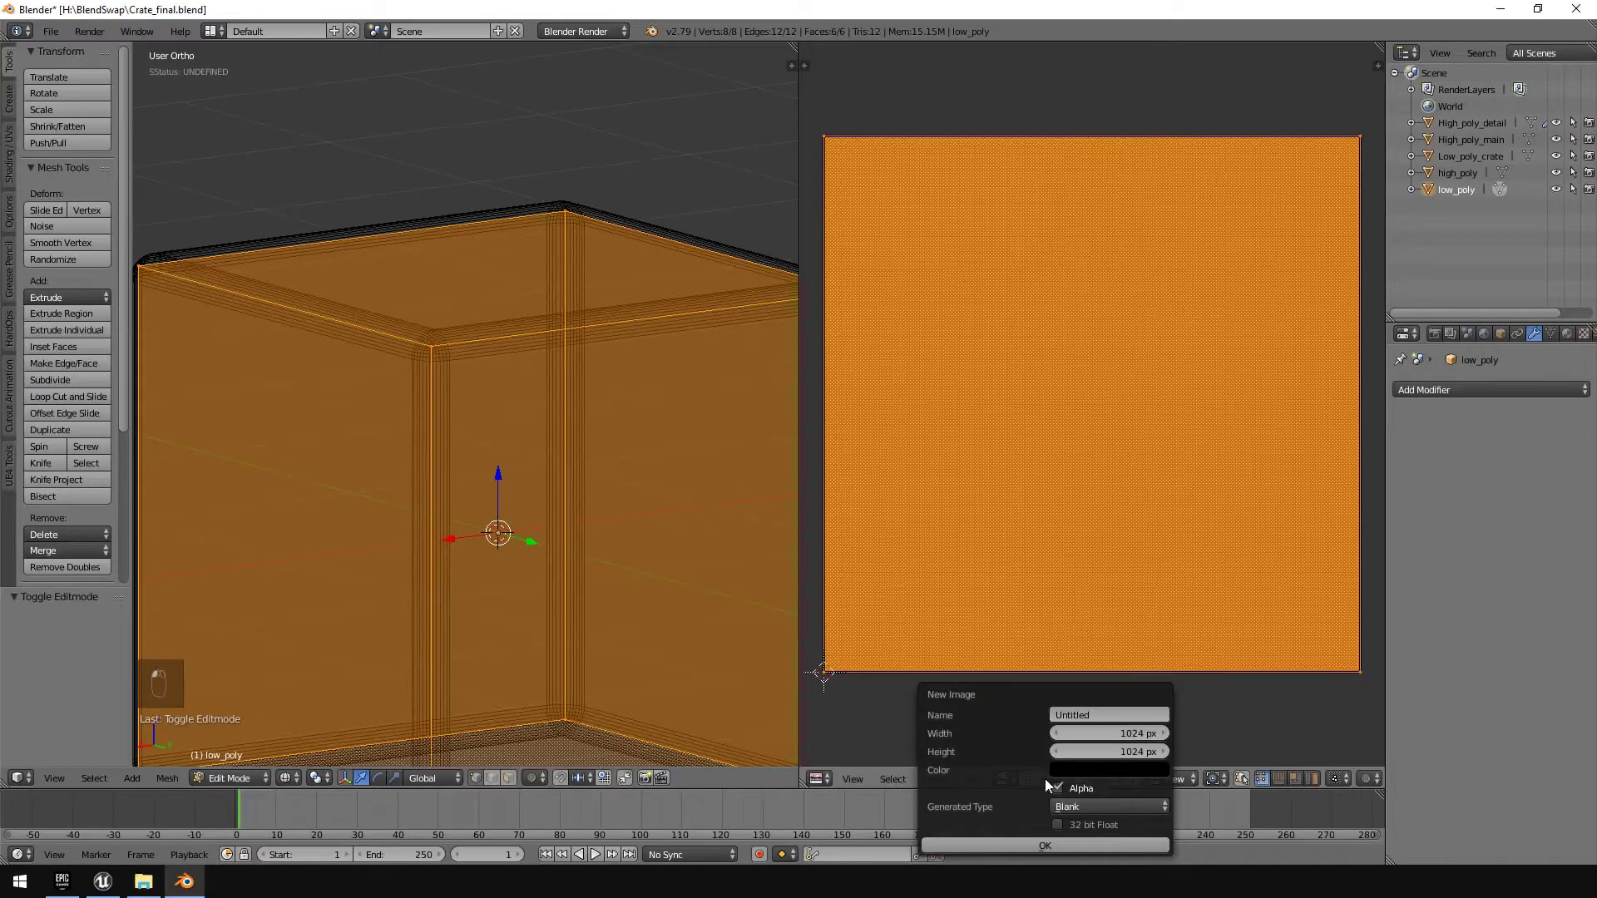
pyautogui.click(1105, 715)
pyautogui.write('norma')
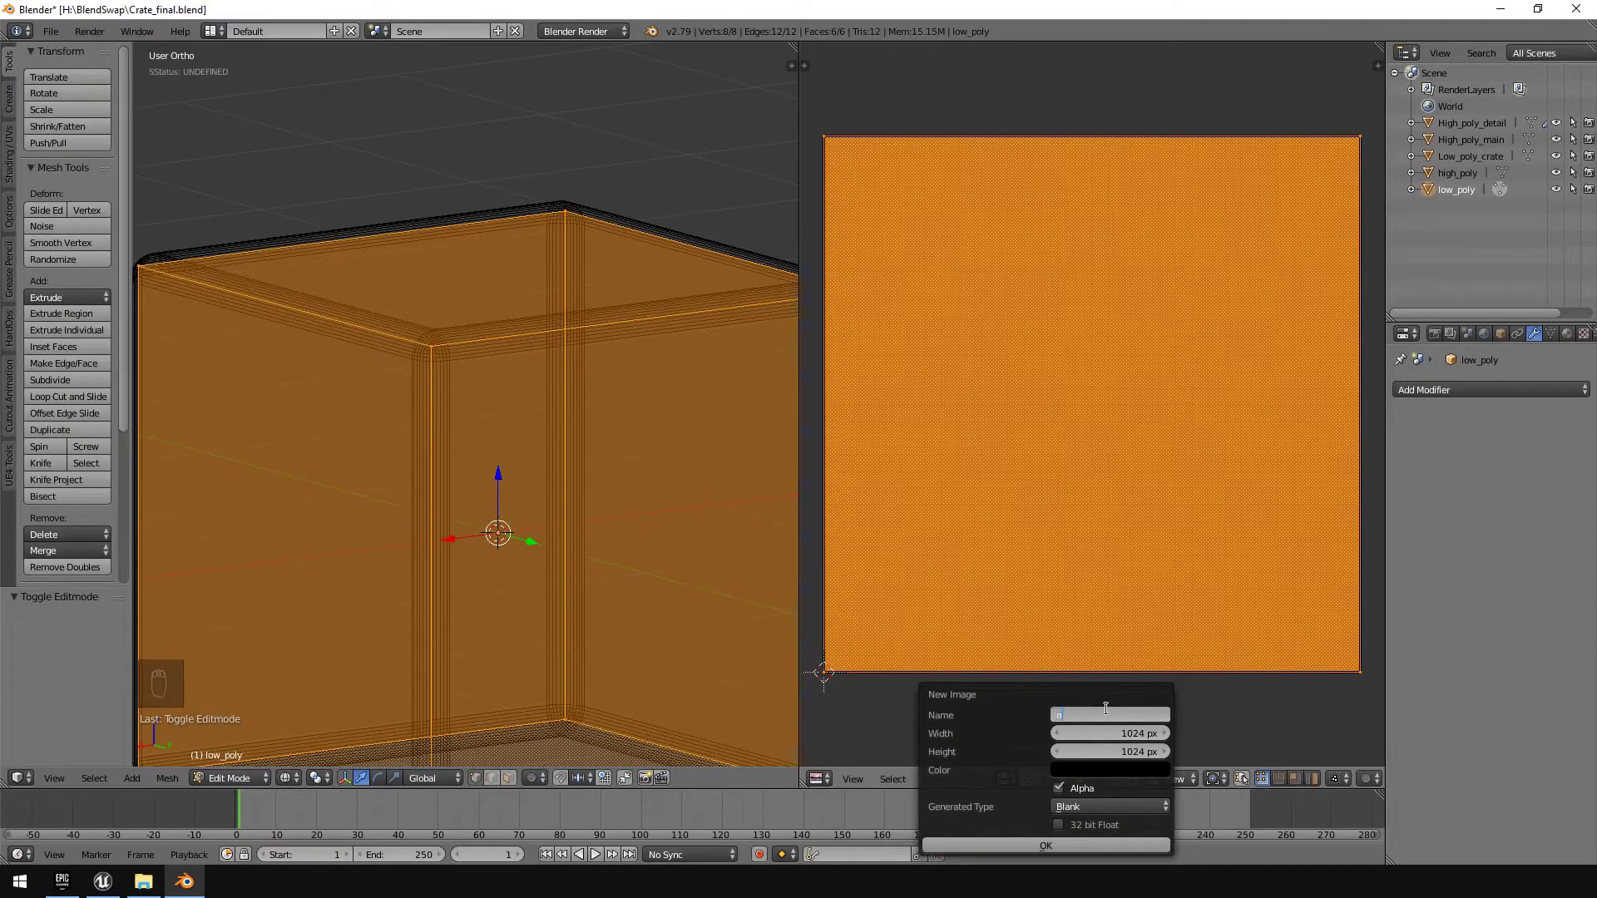
pyautogui.write('l')
pyautogui.click(1049, 845)
pyautogui.scroll(-1, 1153, 448)
pyautogui.scroll(-6, 1153, 454)
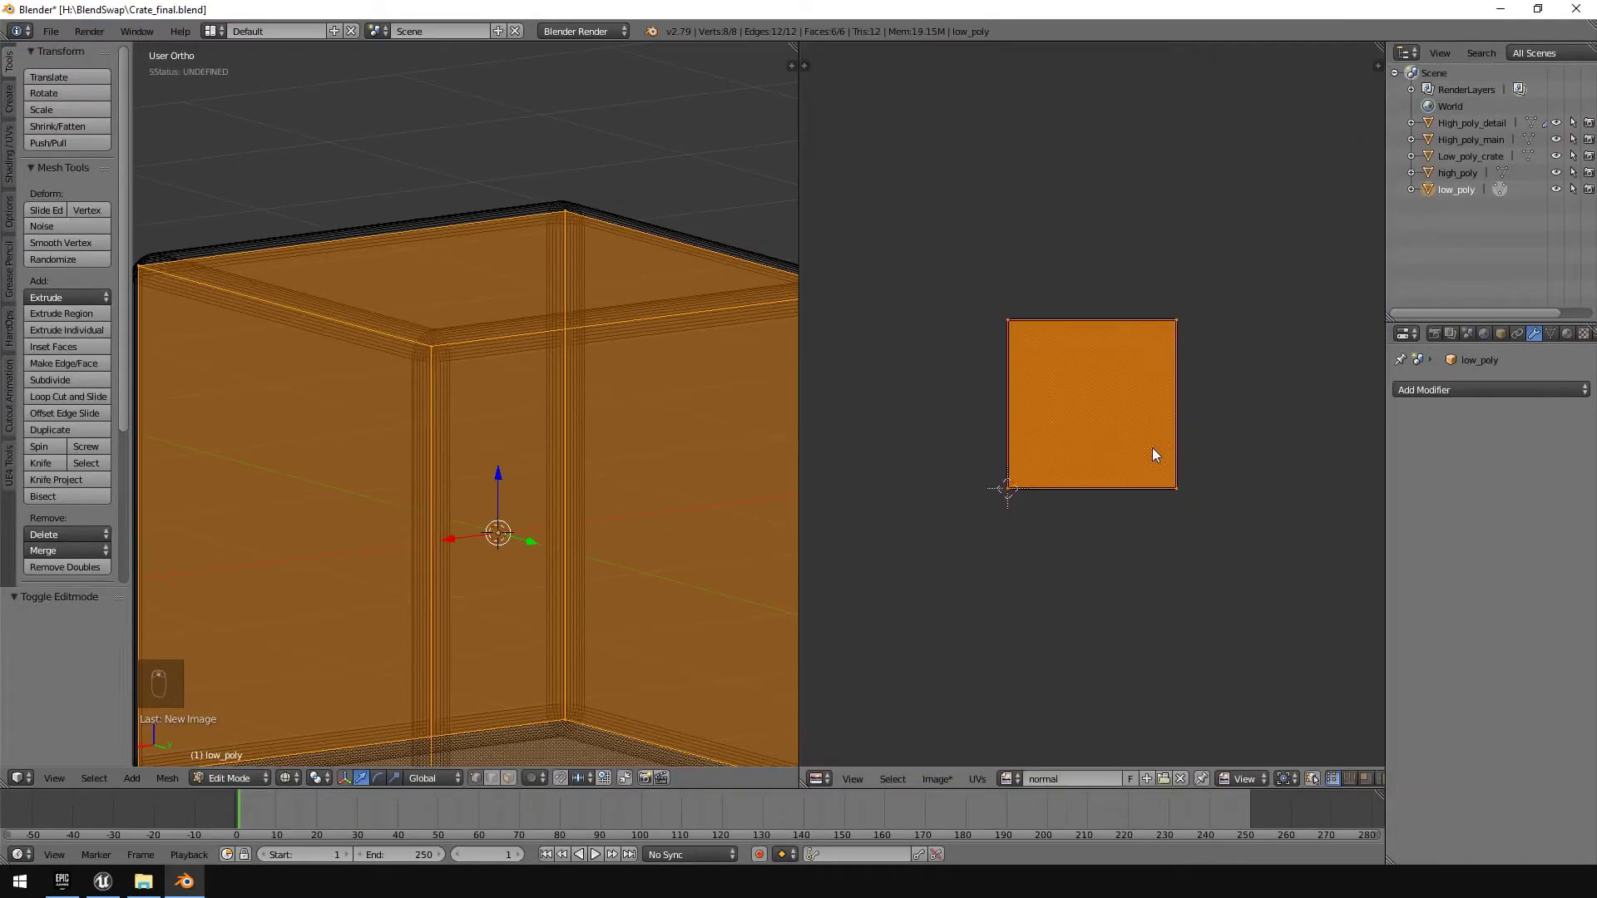
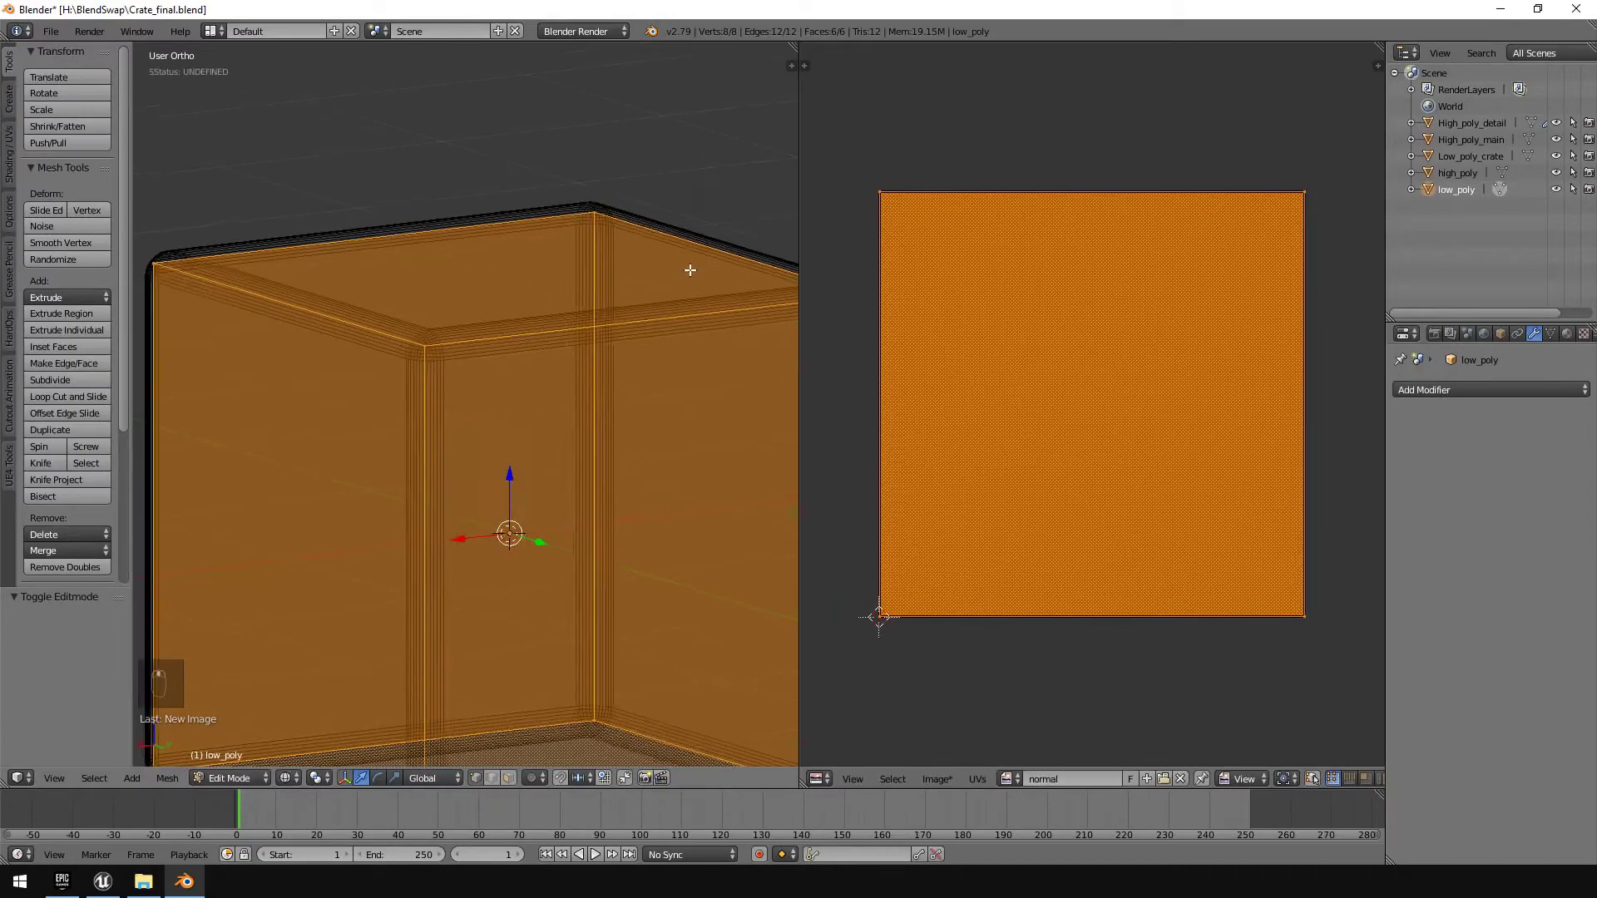
# Return low_poly to Object Mode with the new 'normal' image kept in the editor
pyautogui.press('Tab')
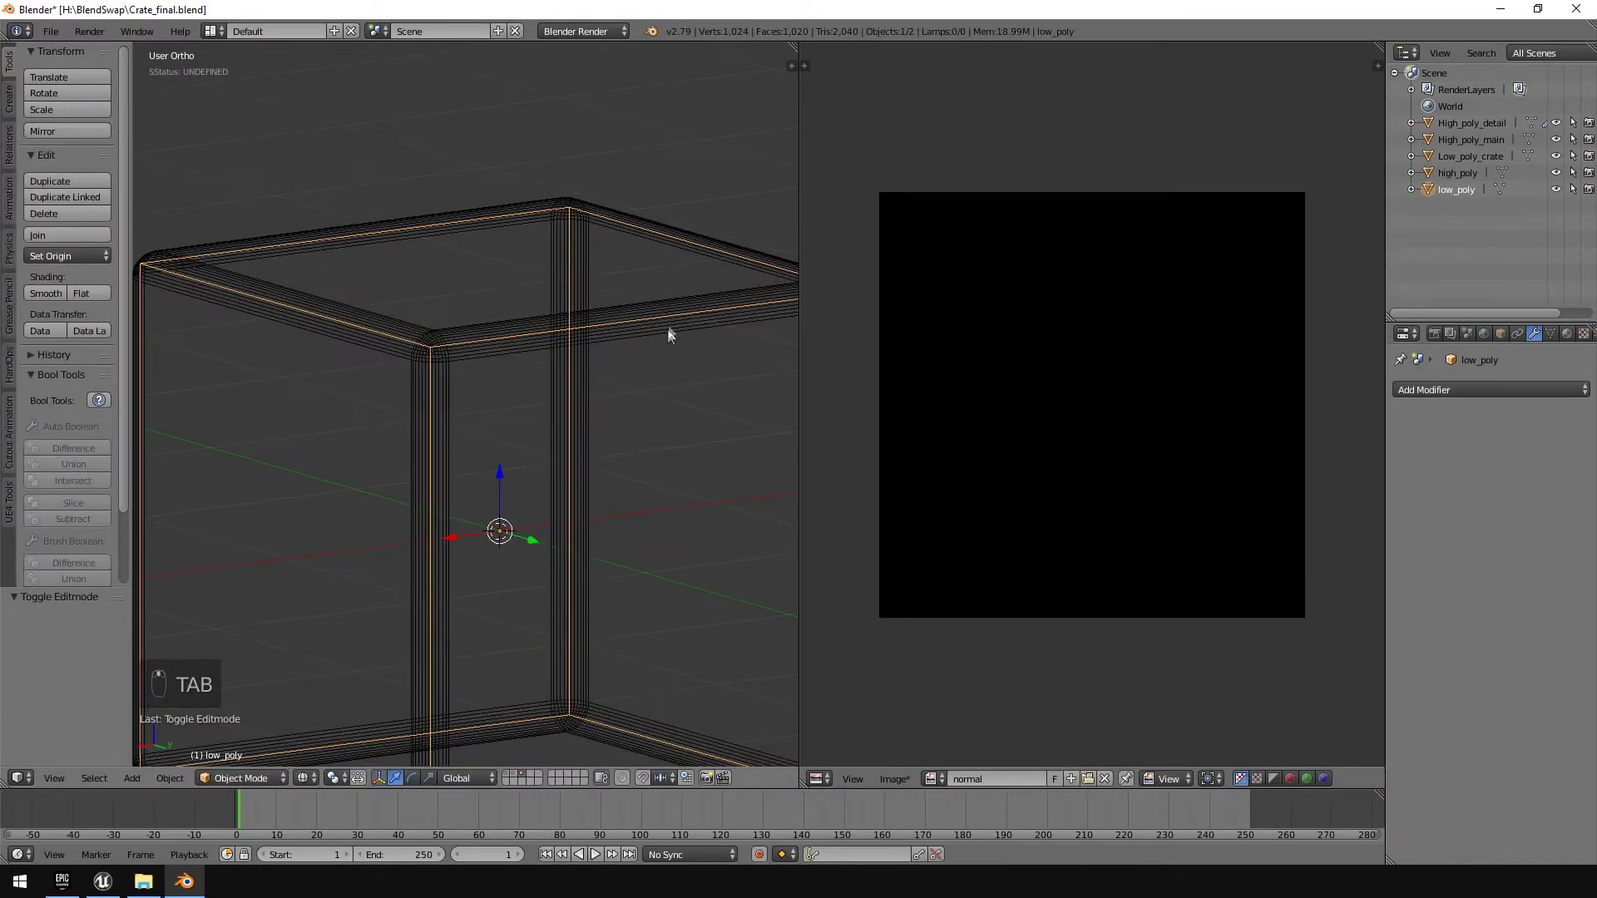
# Select high_poly, then low_poly as active, and show the Bake panel in Render settings
pyautogui.rightClick(572, 205)
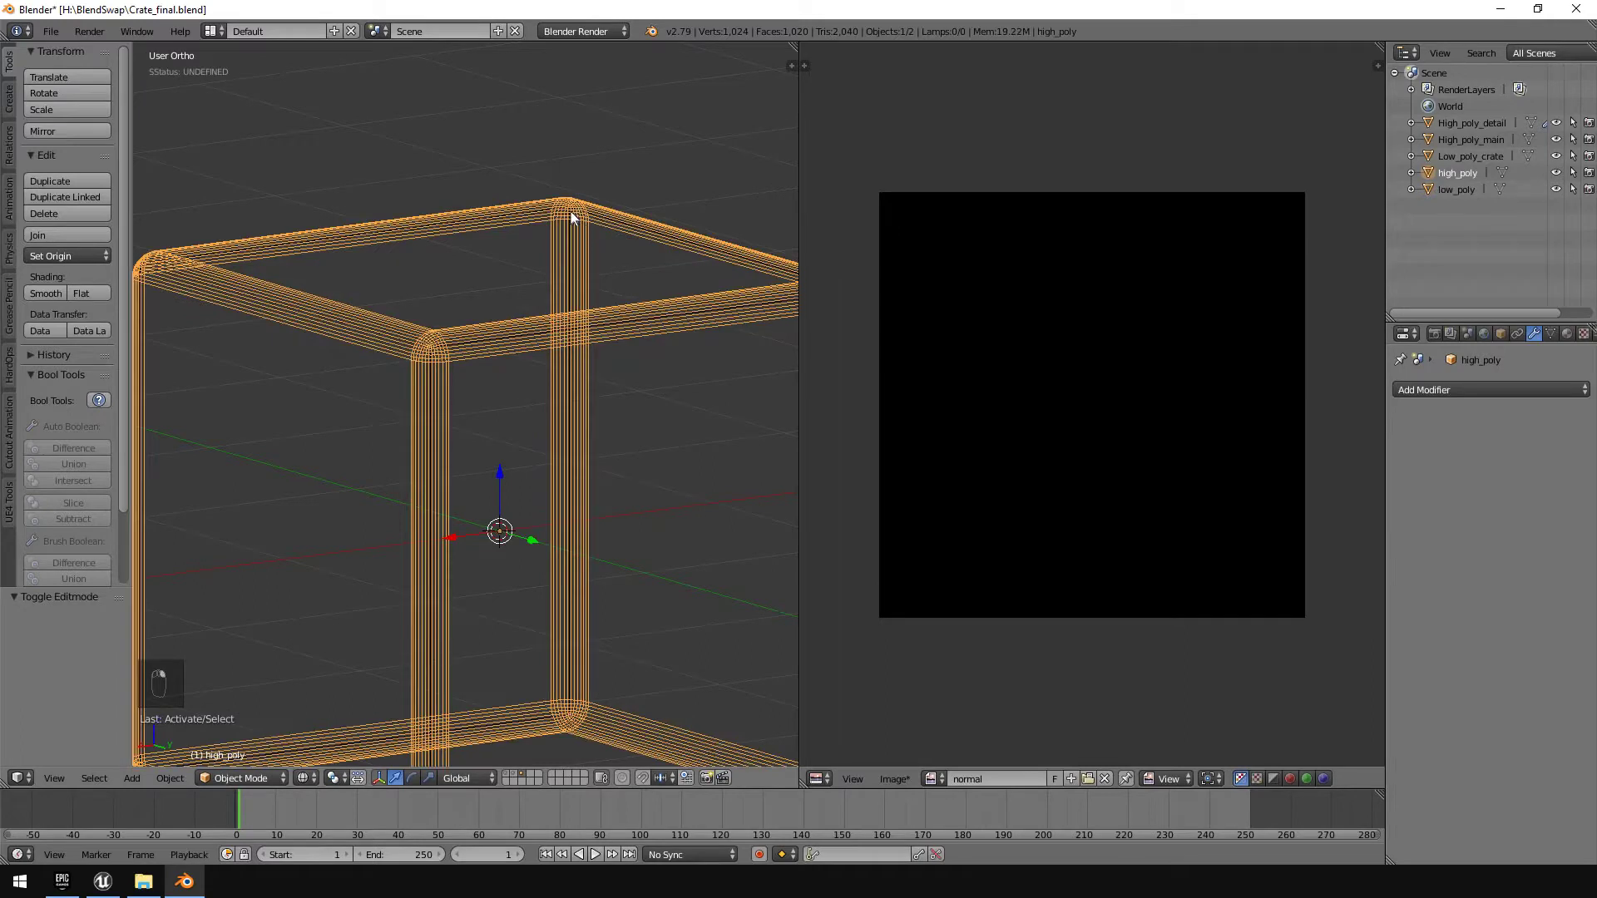
pyautogui.keyDown('shift'); pyautogui.rightClick(566, 208); pyautogui.keyUp('shift')
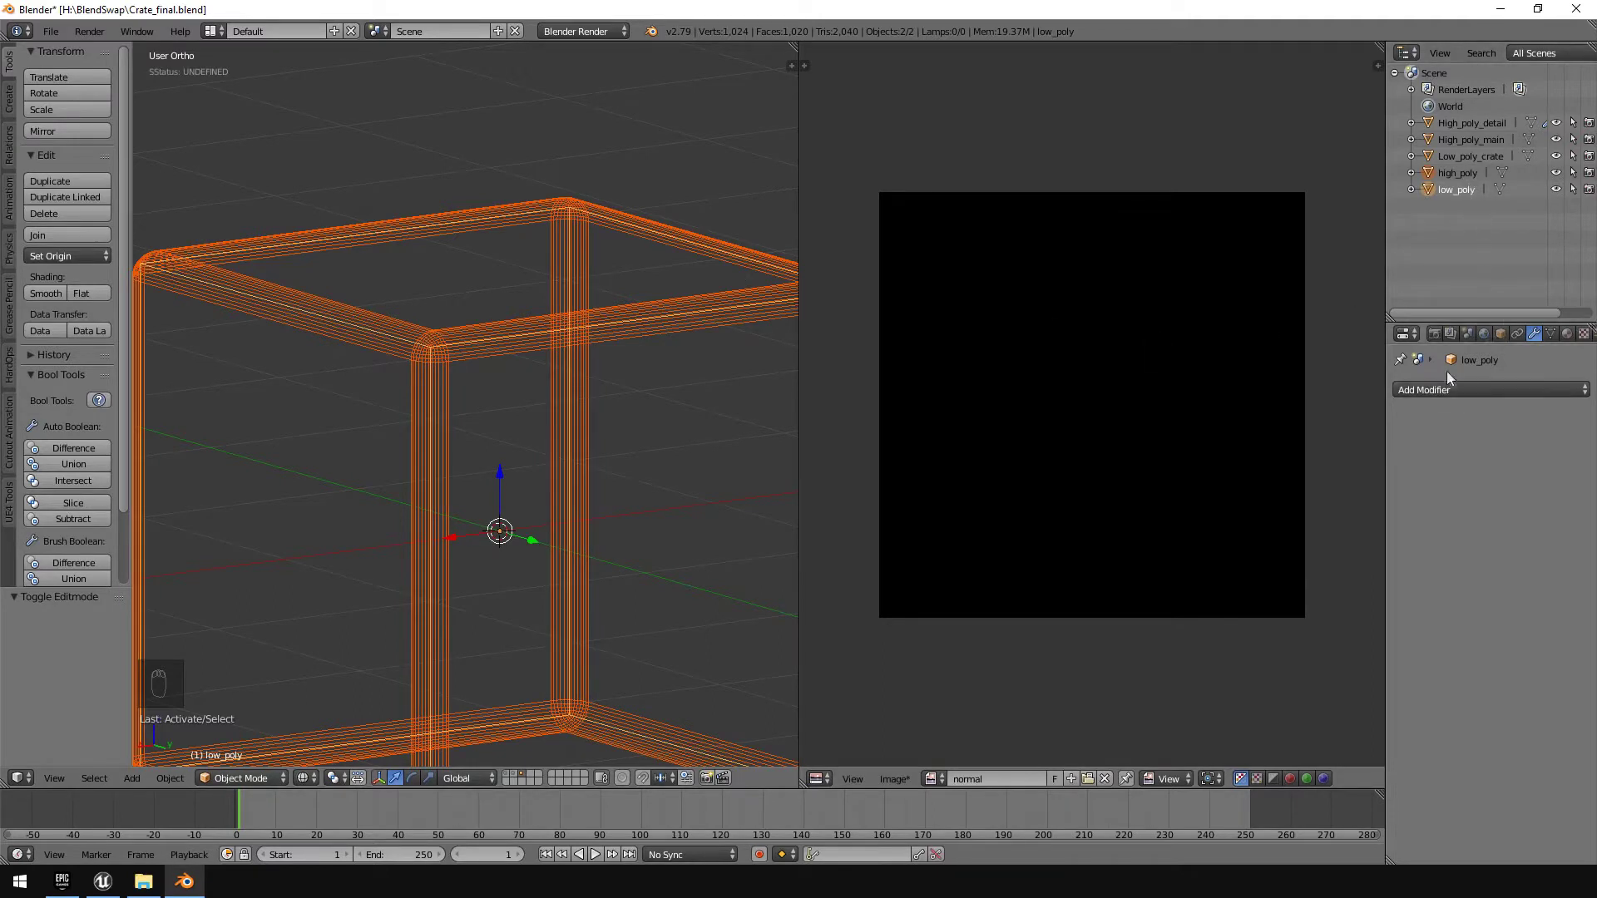
pyautogui.click(1436, 338)
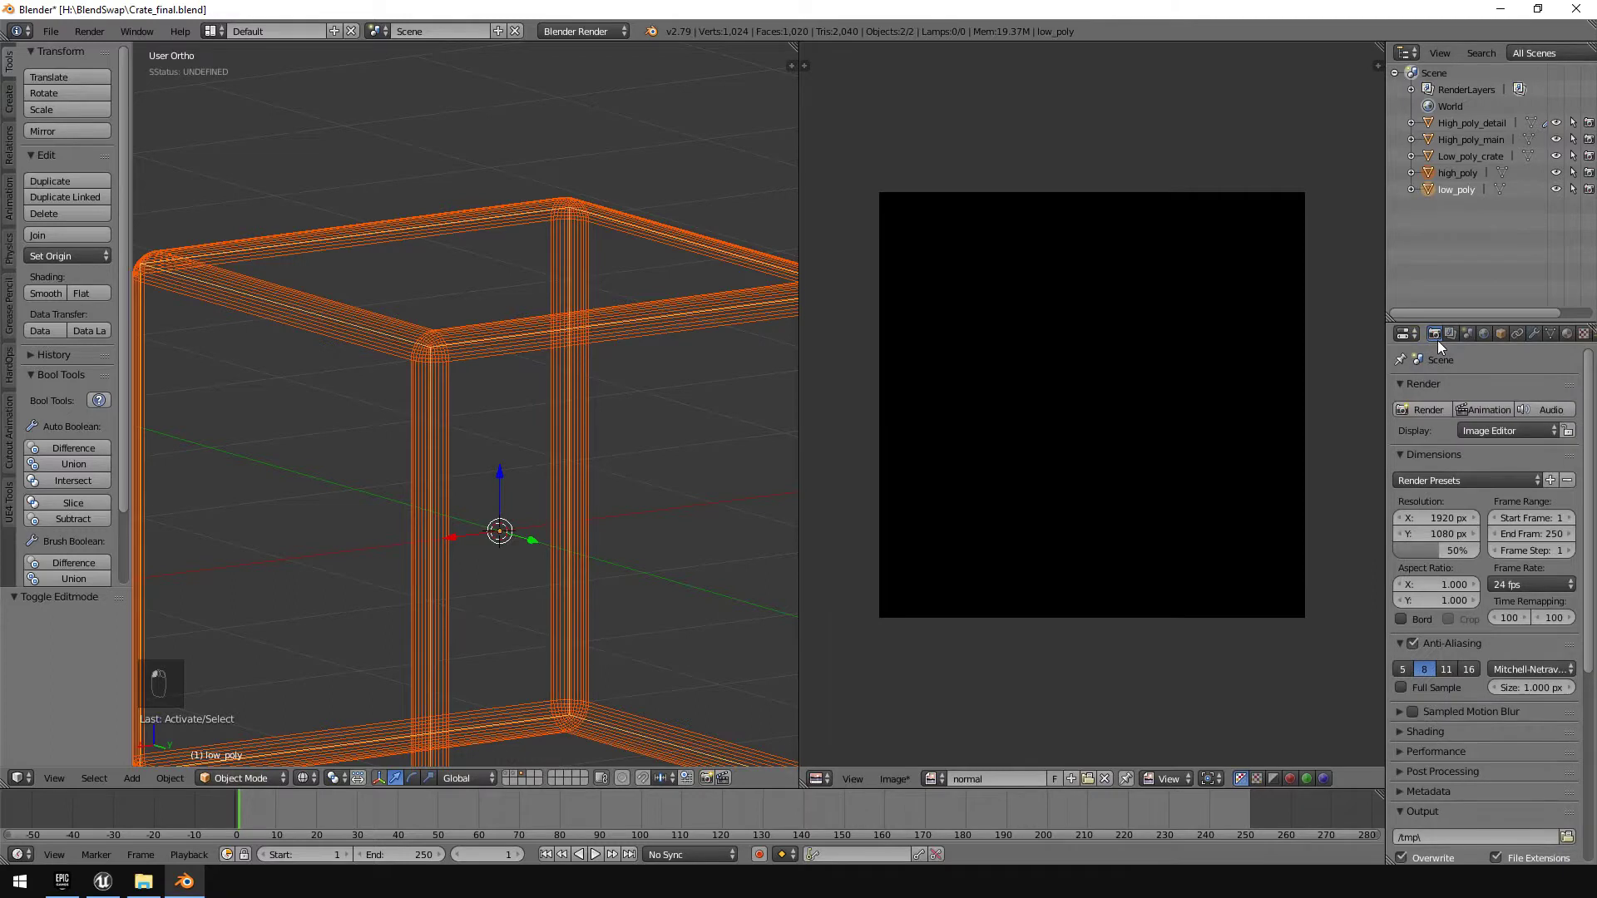
pyautogui.scroll(-8, 1510, 524)
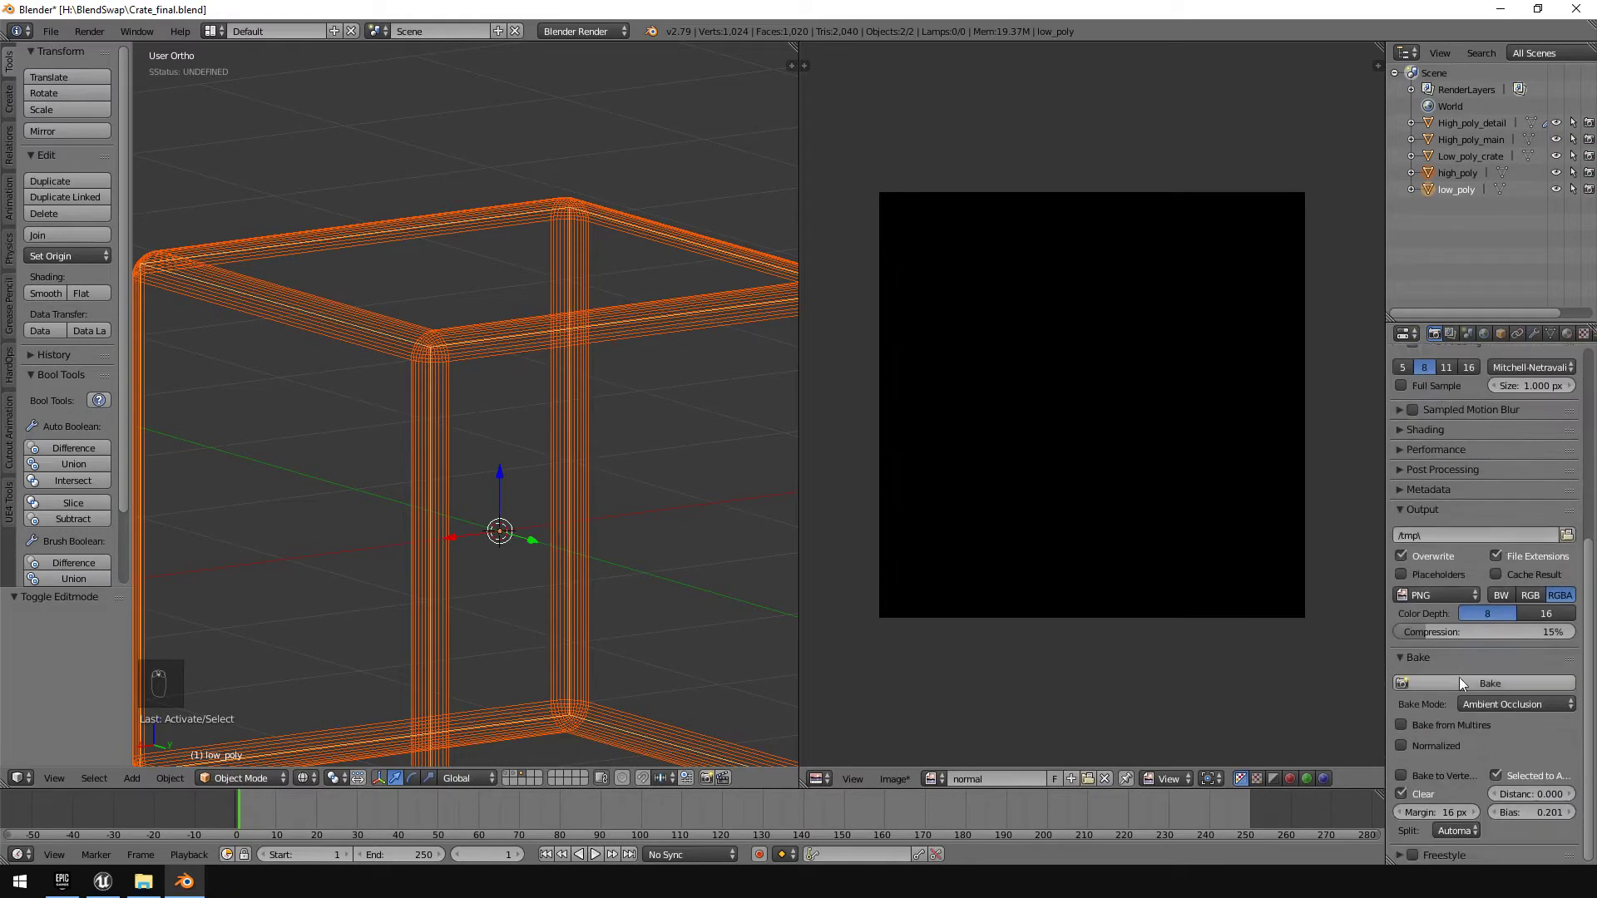
pyautogui.click(1409, 656)
pyautogui.click(1415, 657)
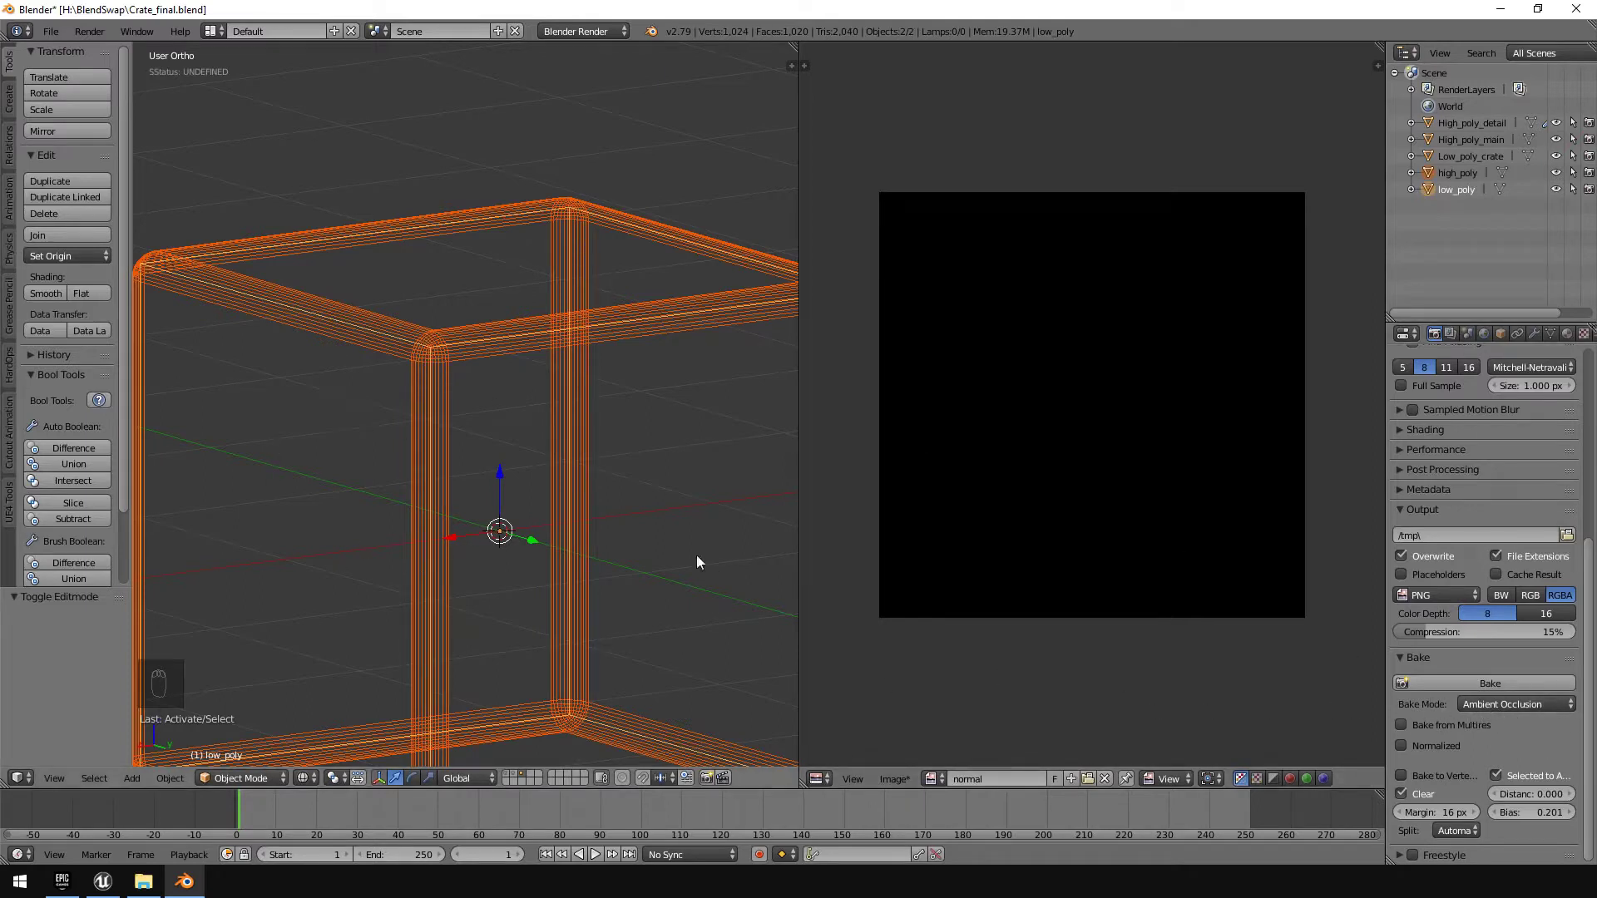
# Switch the bake mode to Normals with Selected to Active left enabled
pyautogui.click(1521, 706)
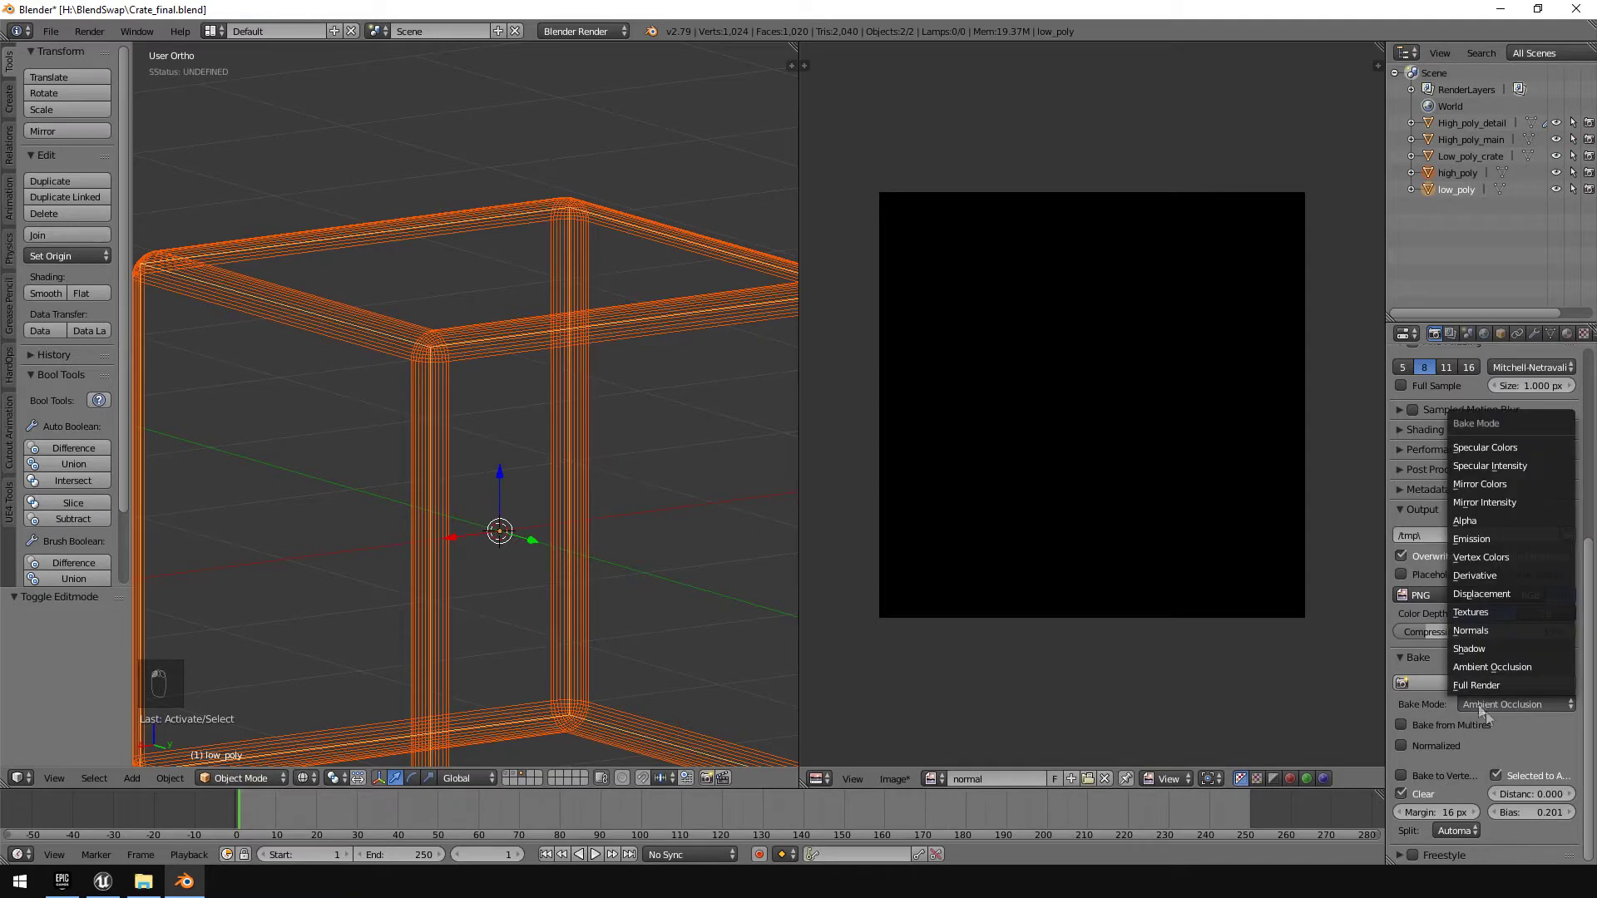
pyautogui.click(1497, 631)
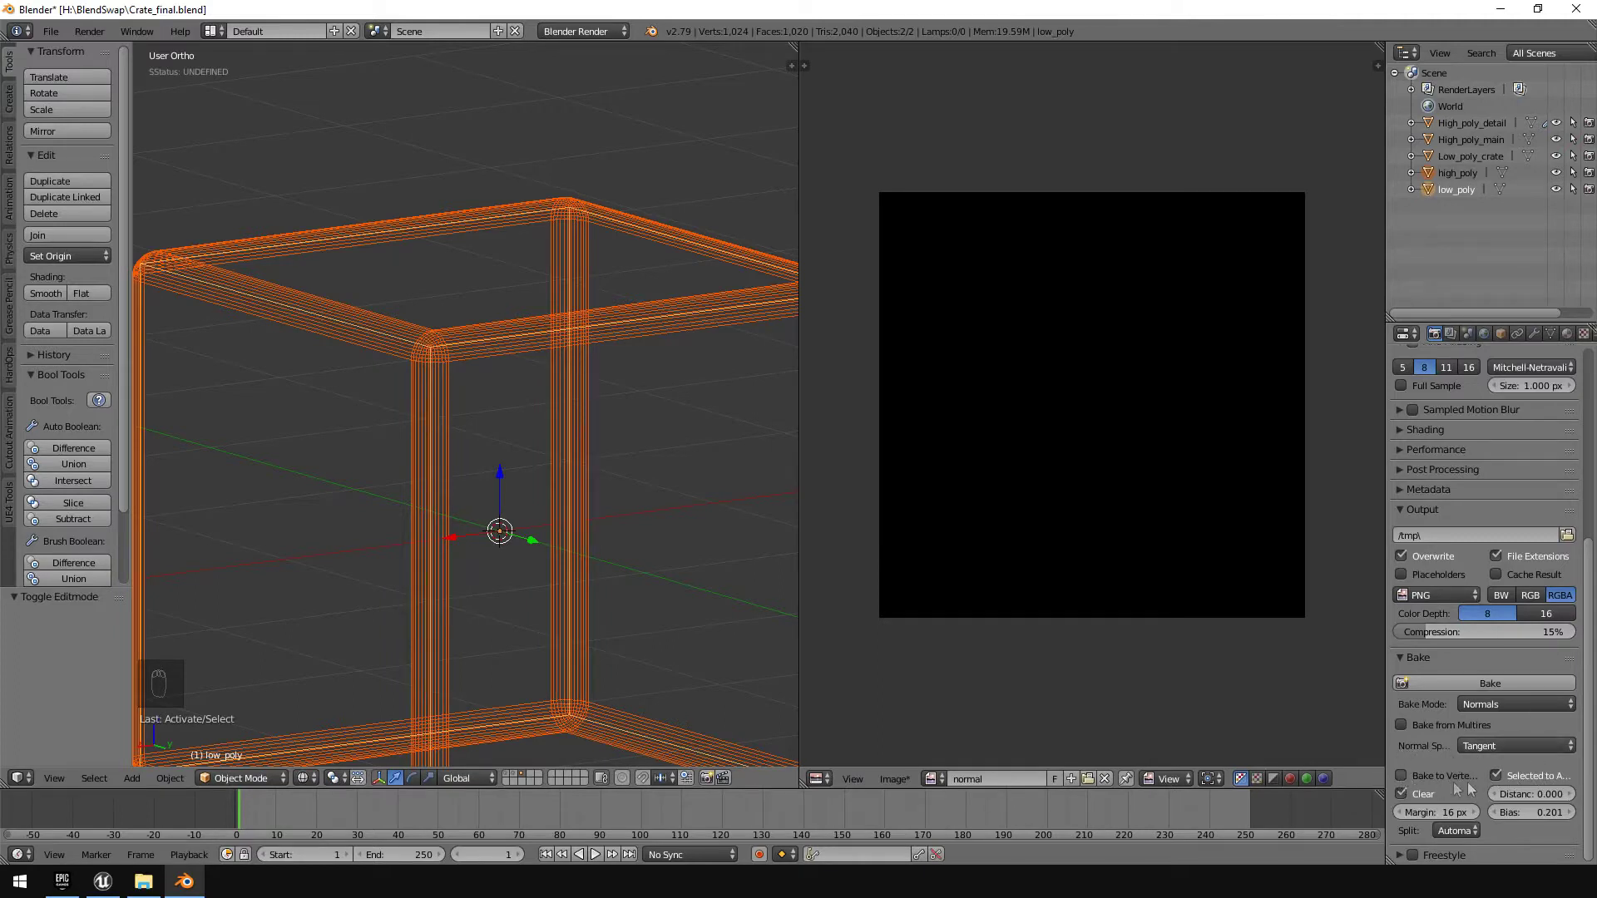
pyautogui.click(1494, 777)
pyautogui.click(1494, 776)
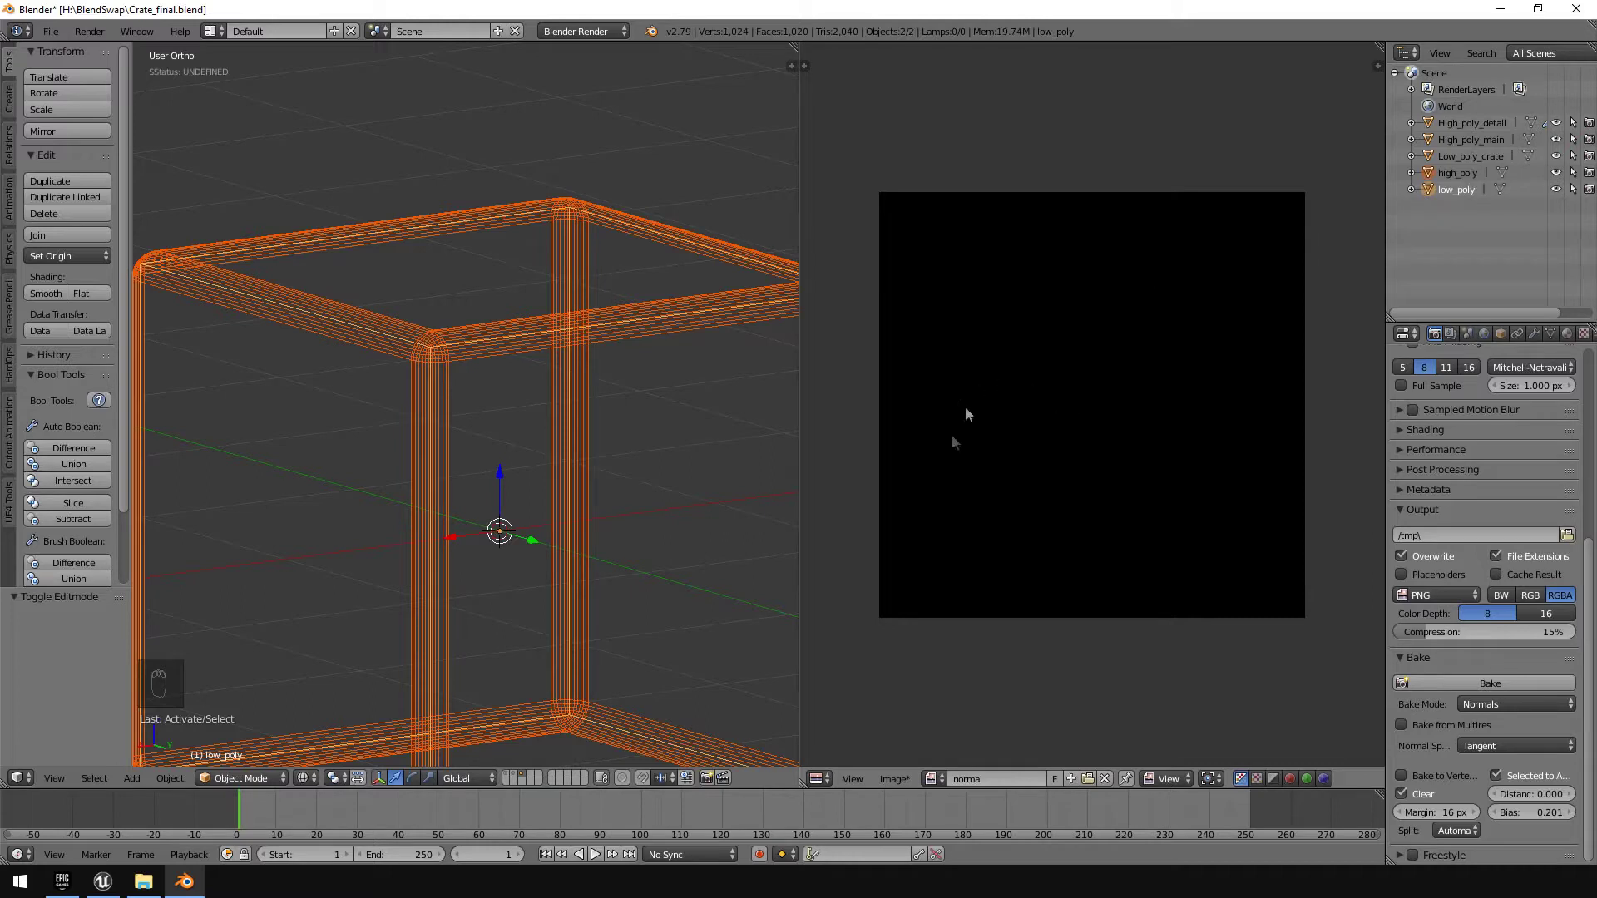
# Set the bake margin to 4 px, bake the normal map, and zoom into the result
pyautogui.click(1454, 813)
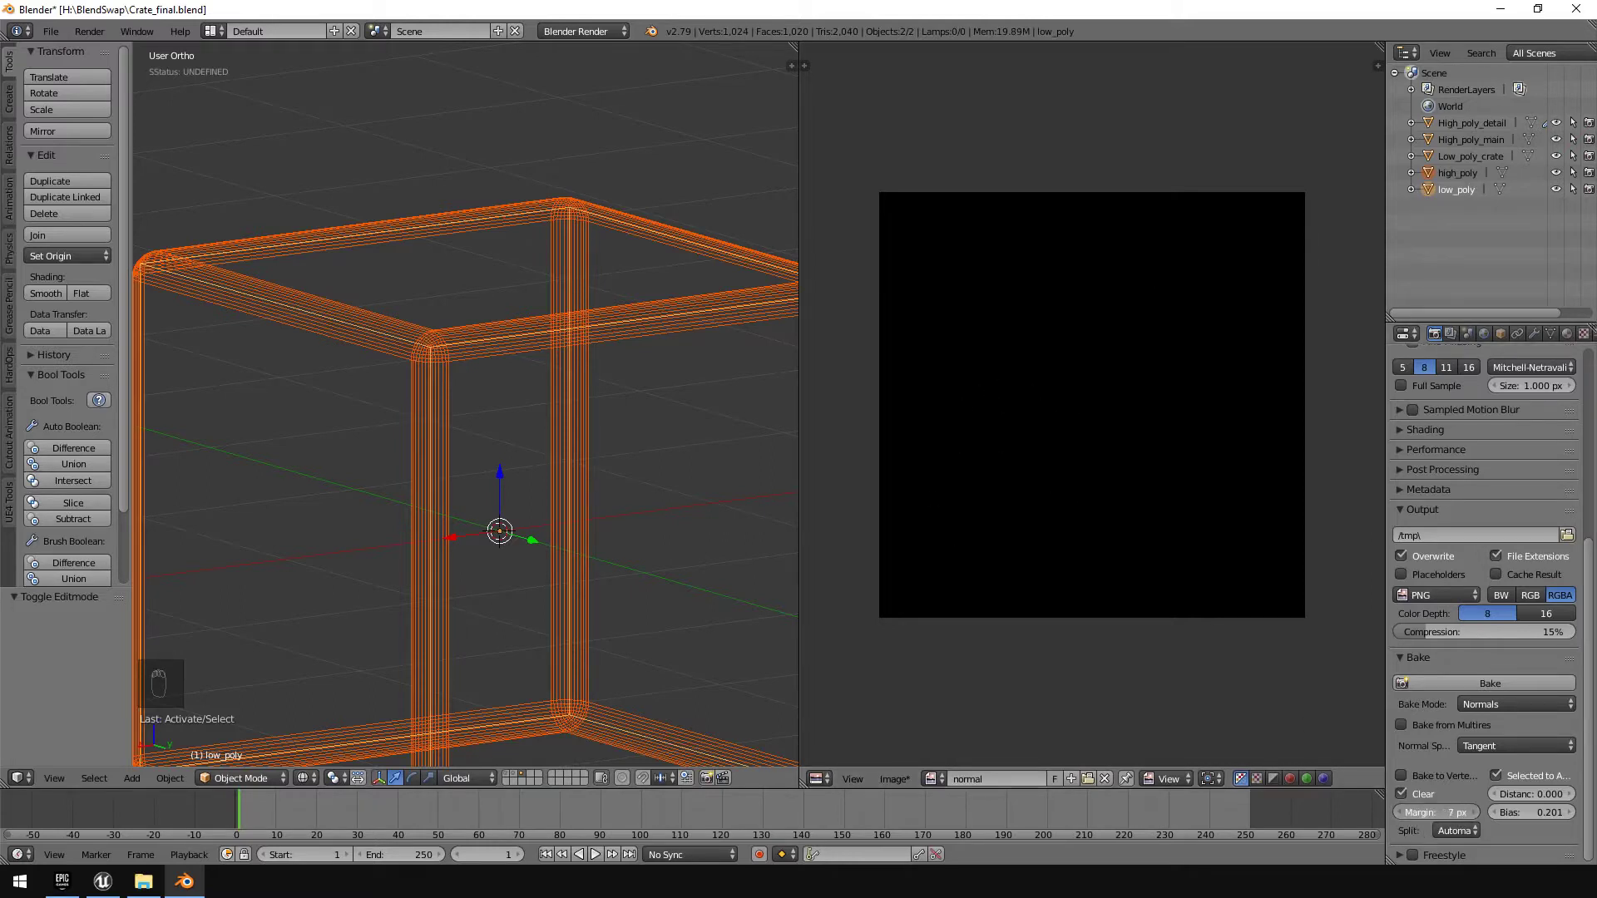
pyautogui.moveTo(1454, 813); pyautogui.dragTo(1454, 813)
pyautogui.click(1494, 682)
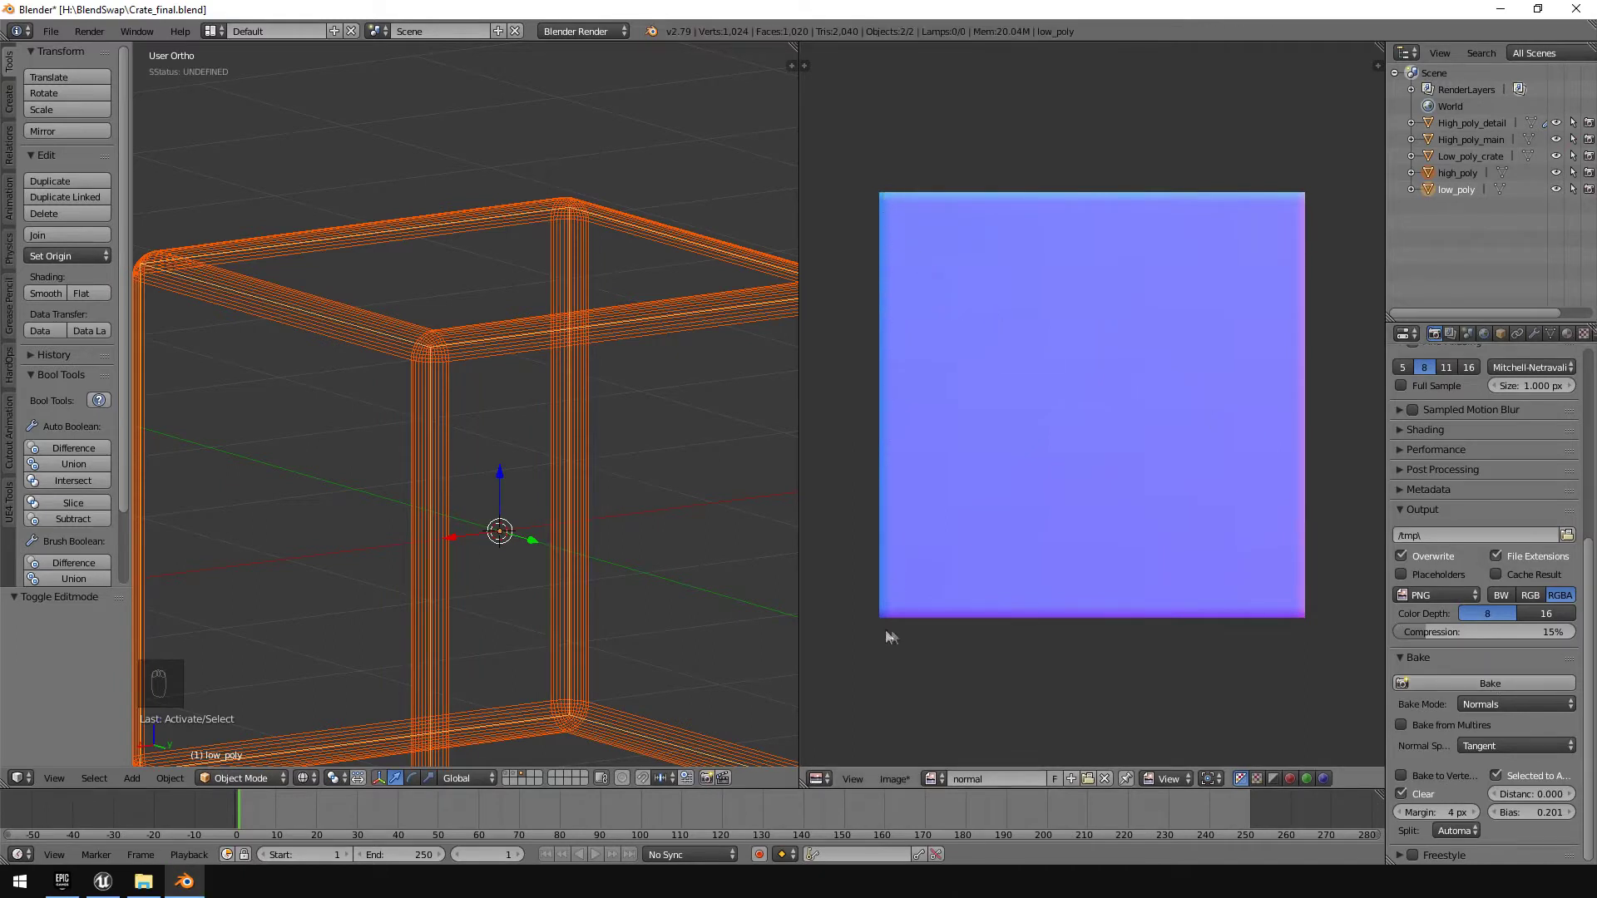
pyautogui.scroll(3, 909, 368)
pyautogui.moveTo(962, 333); pyautogui.dragTo(1224, 607, button='middle')
pyautogui.scroll(-1, 1205, 593)
pyautogui.scroll(2, 993, 306)
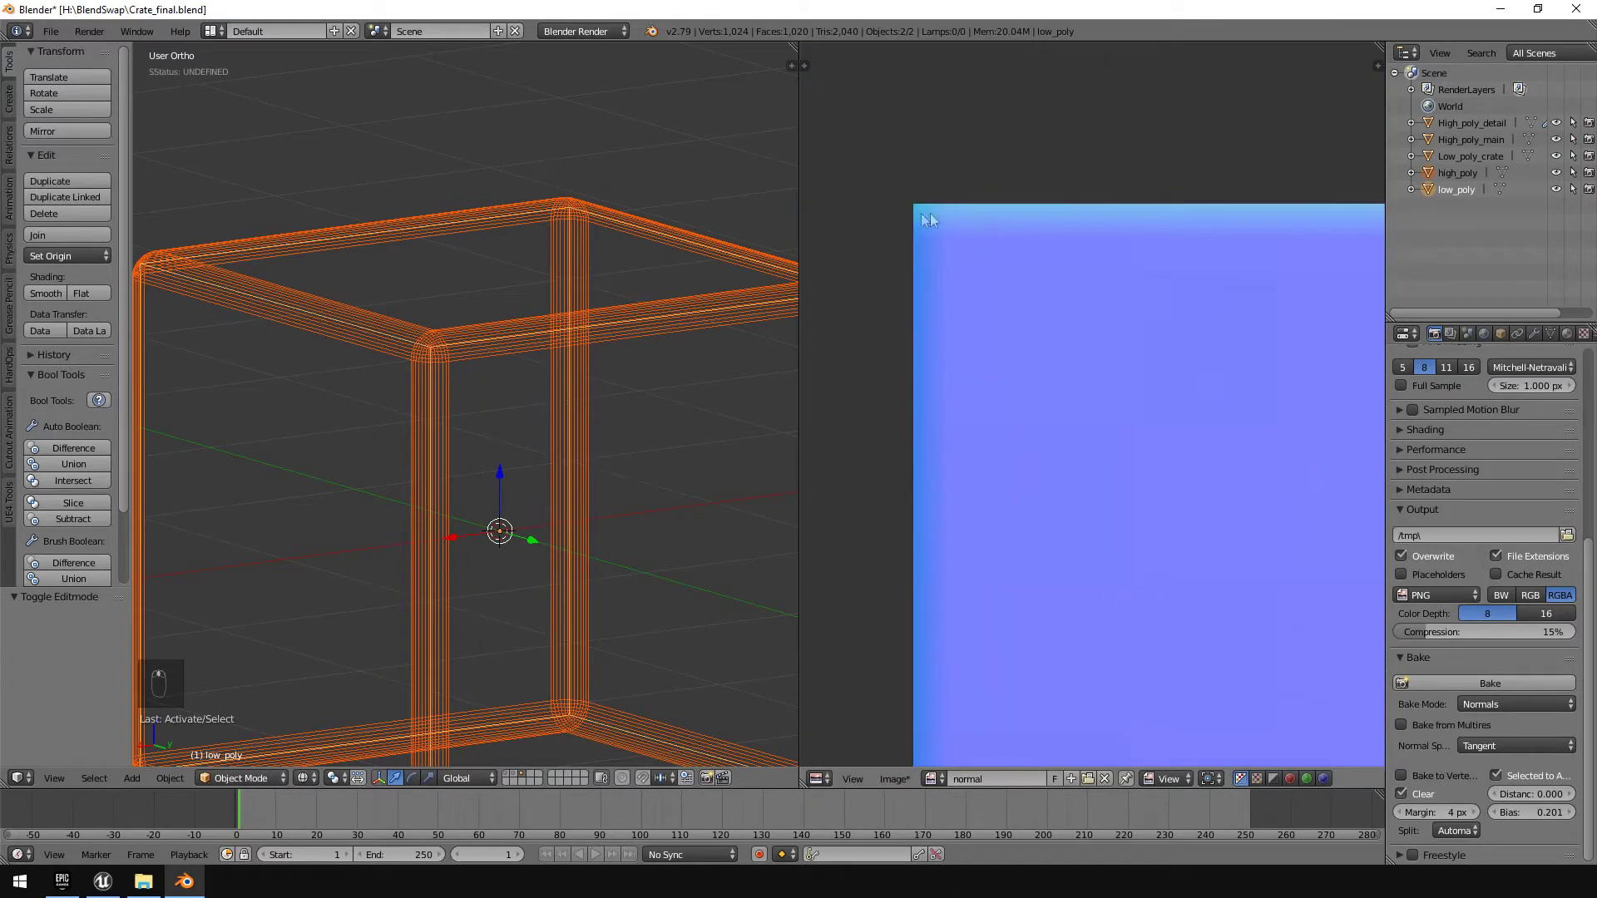
# In solid shading, hide high_poly so only the selected low_poly crate remains
pyautogui.rightClick(459, 343)
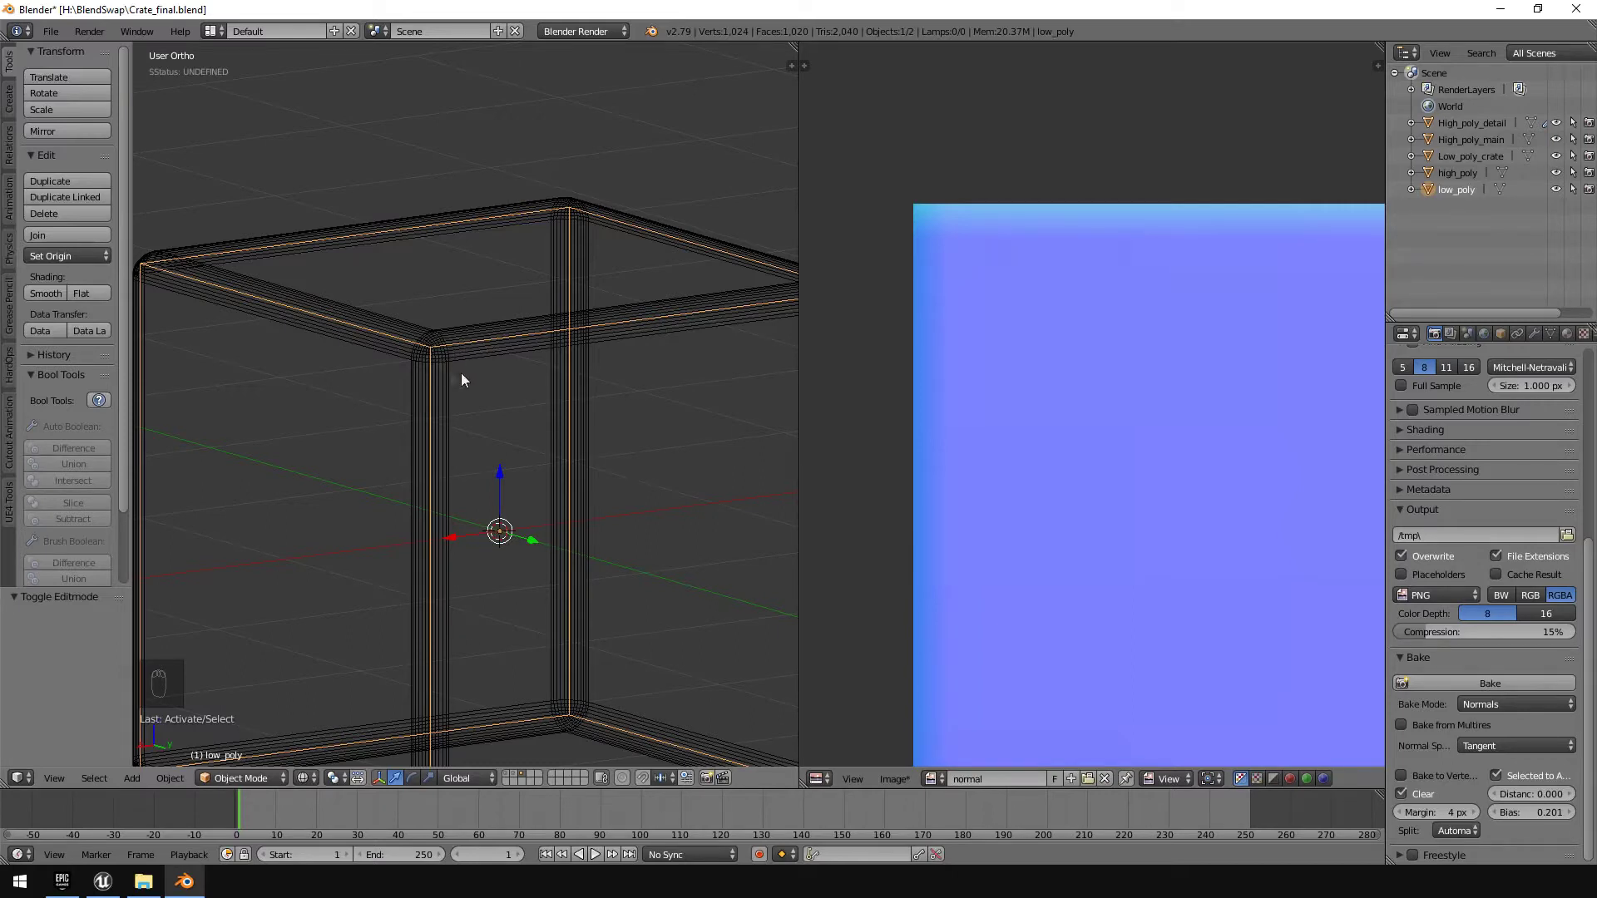
pyautogui.rightClick(451, 372)
pyautogui.press('z')
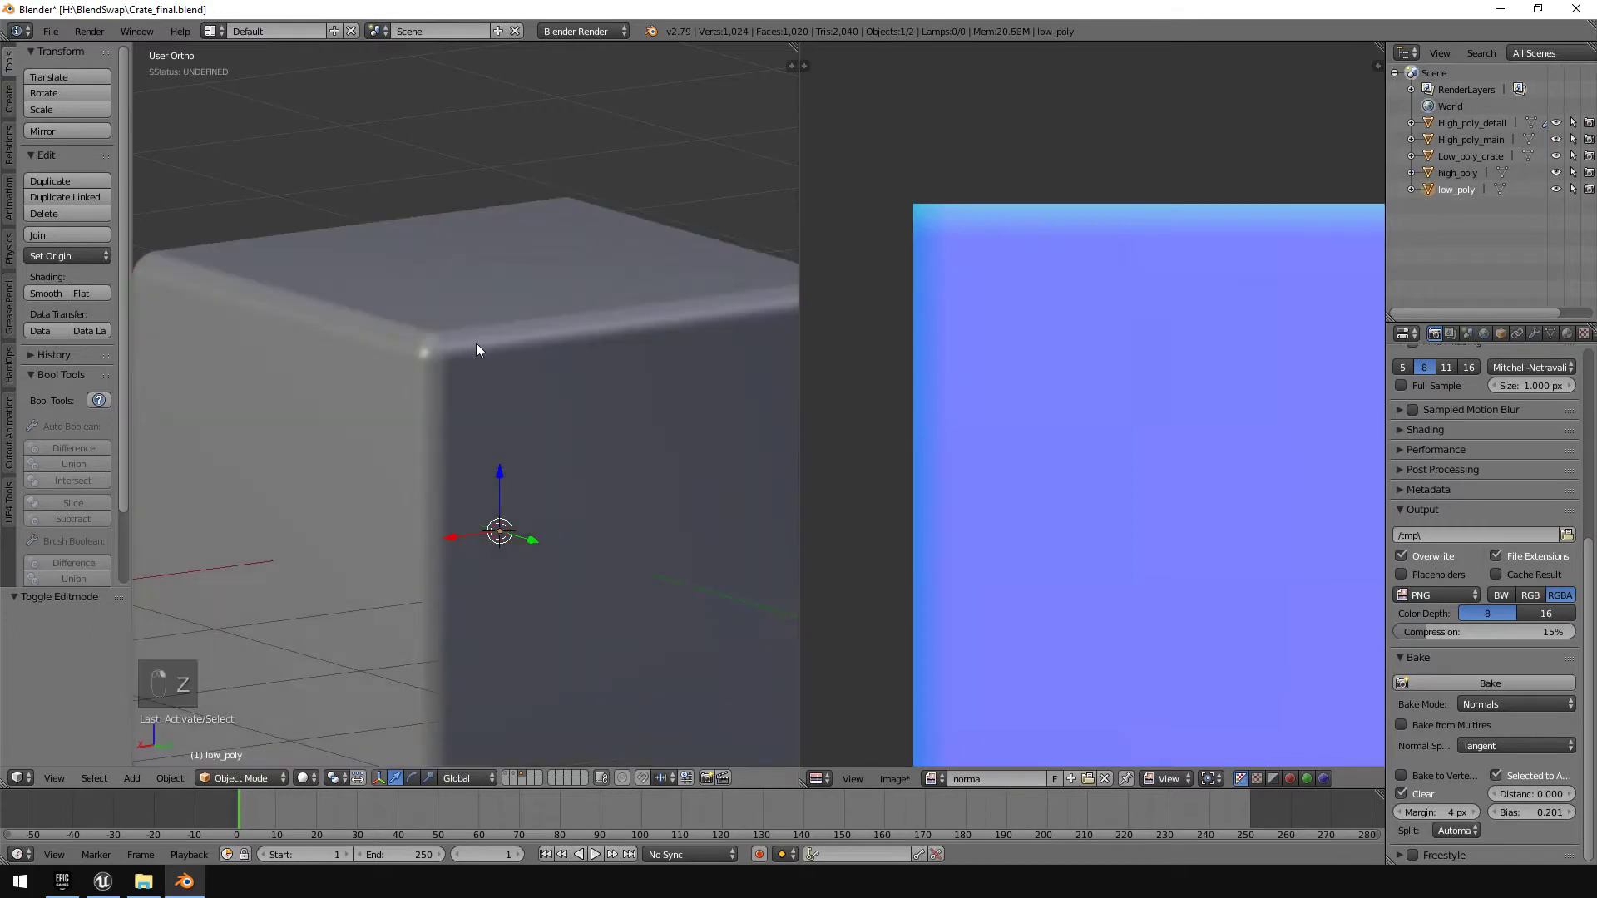
pyautogui.press('h')
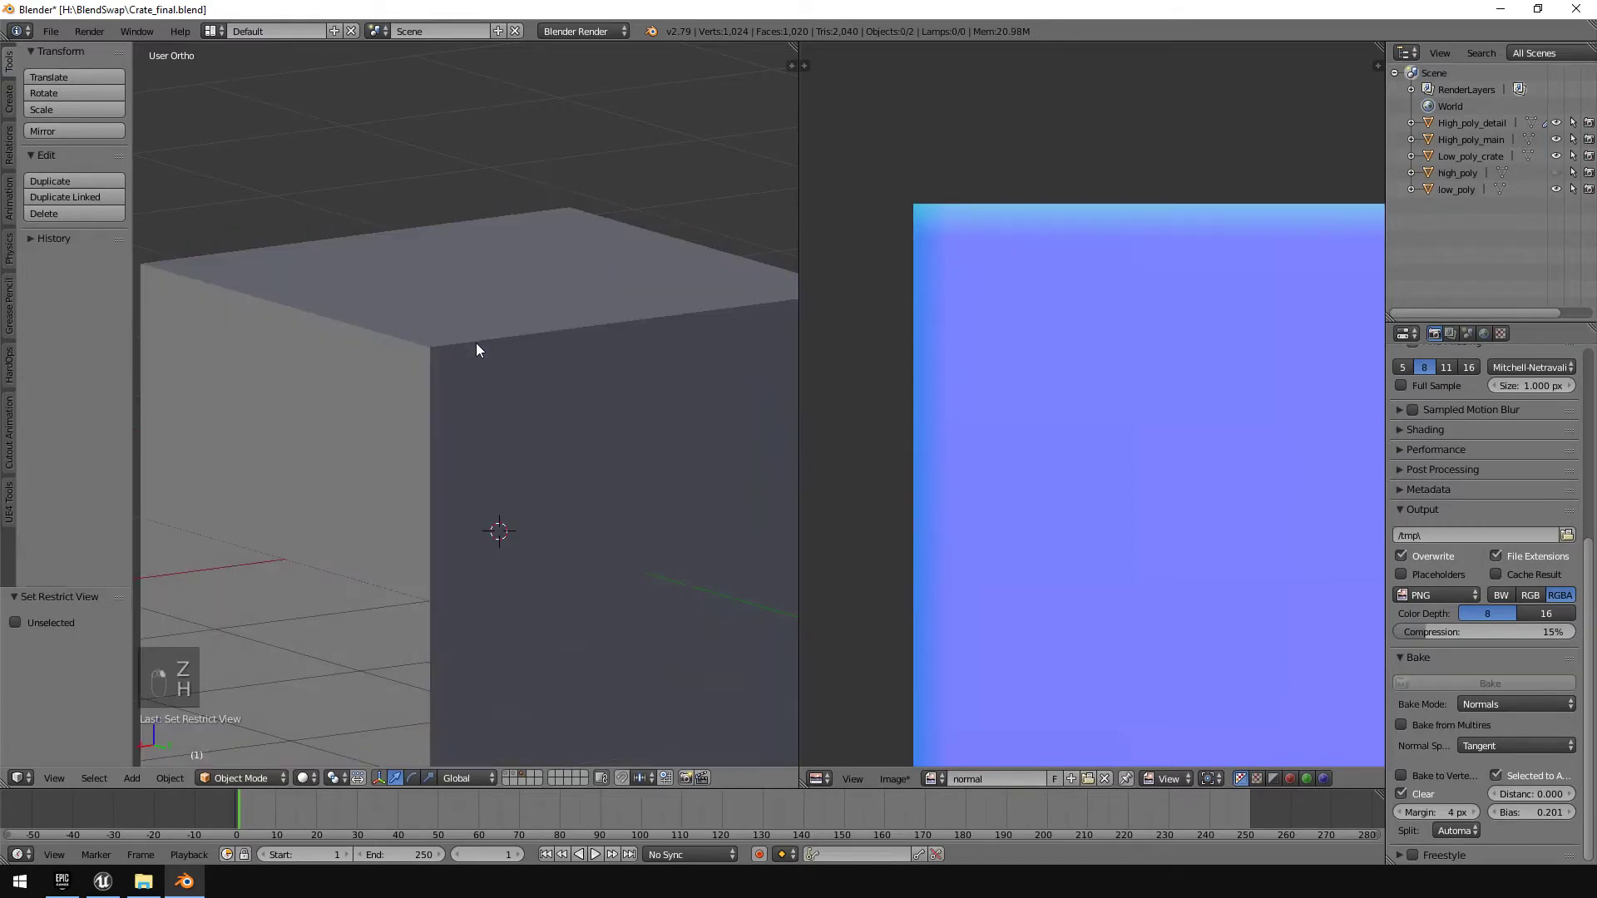
pyautogui.rightClick(475, 346)
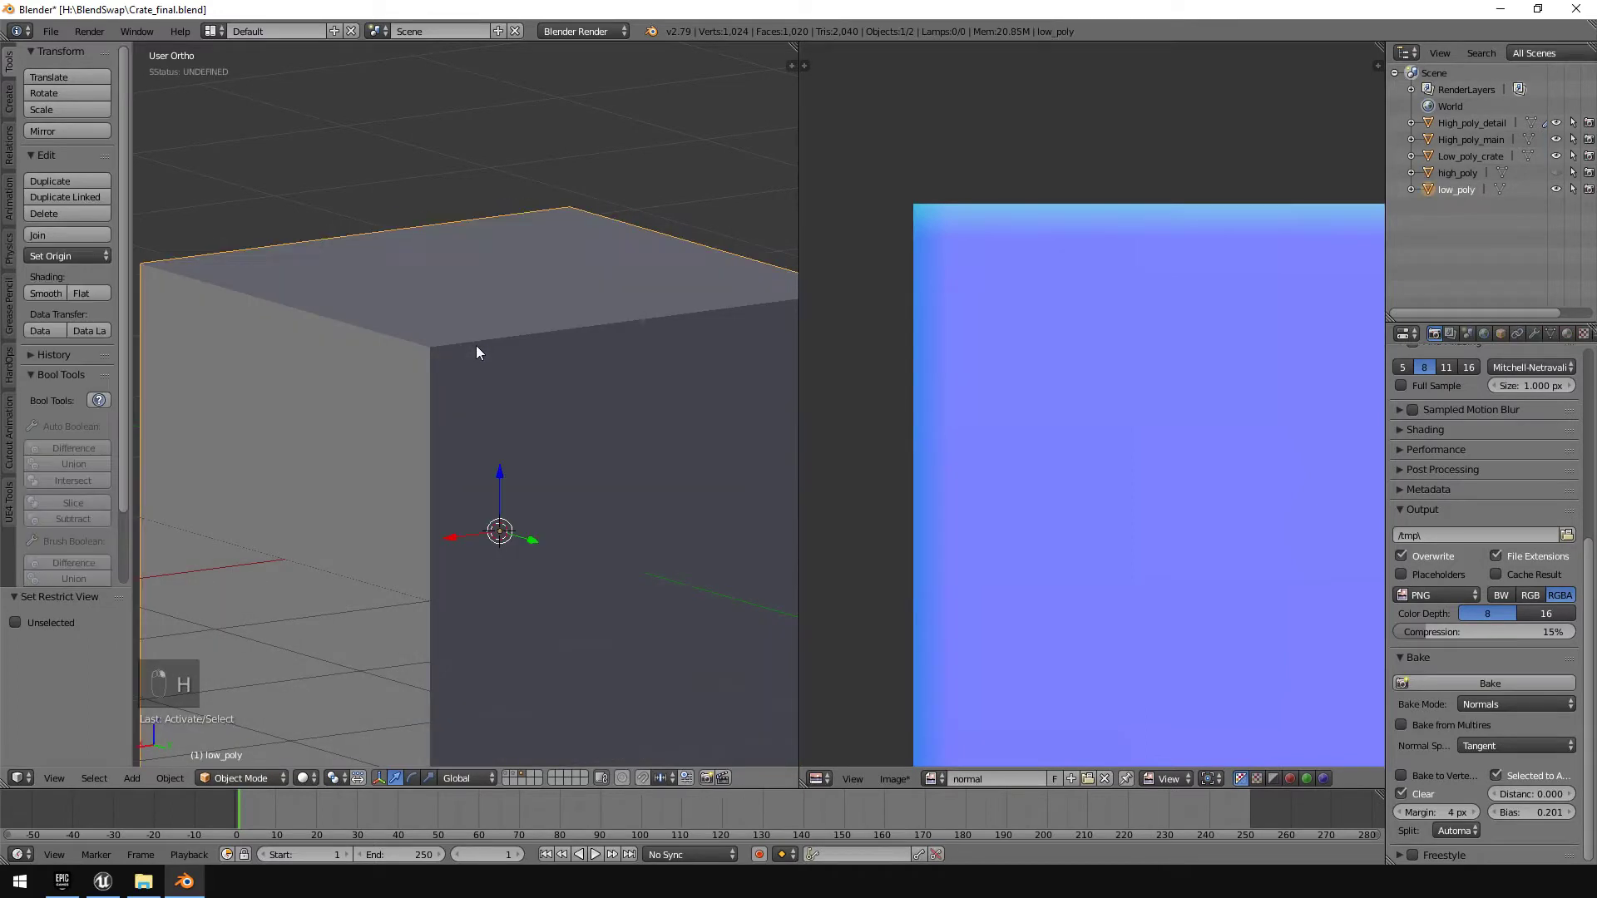
pyautogui.click(51, 31)
# Start an FBX export and delete the three old test FBX files in the folder
pyautogui.moveTo(103, 362)
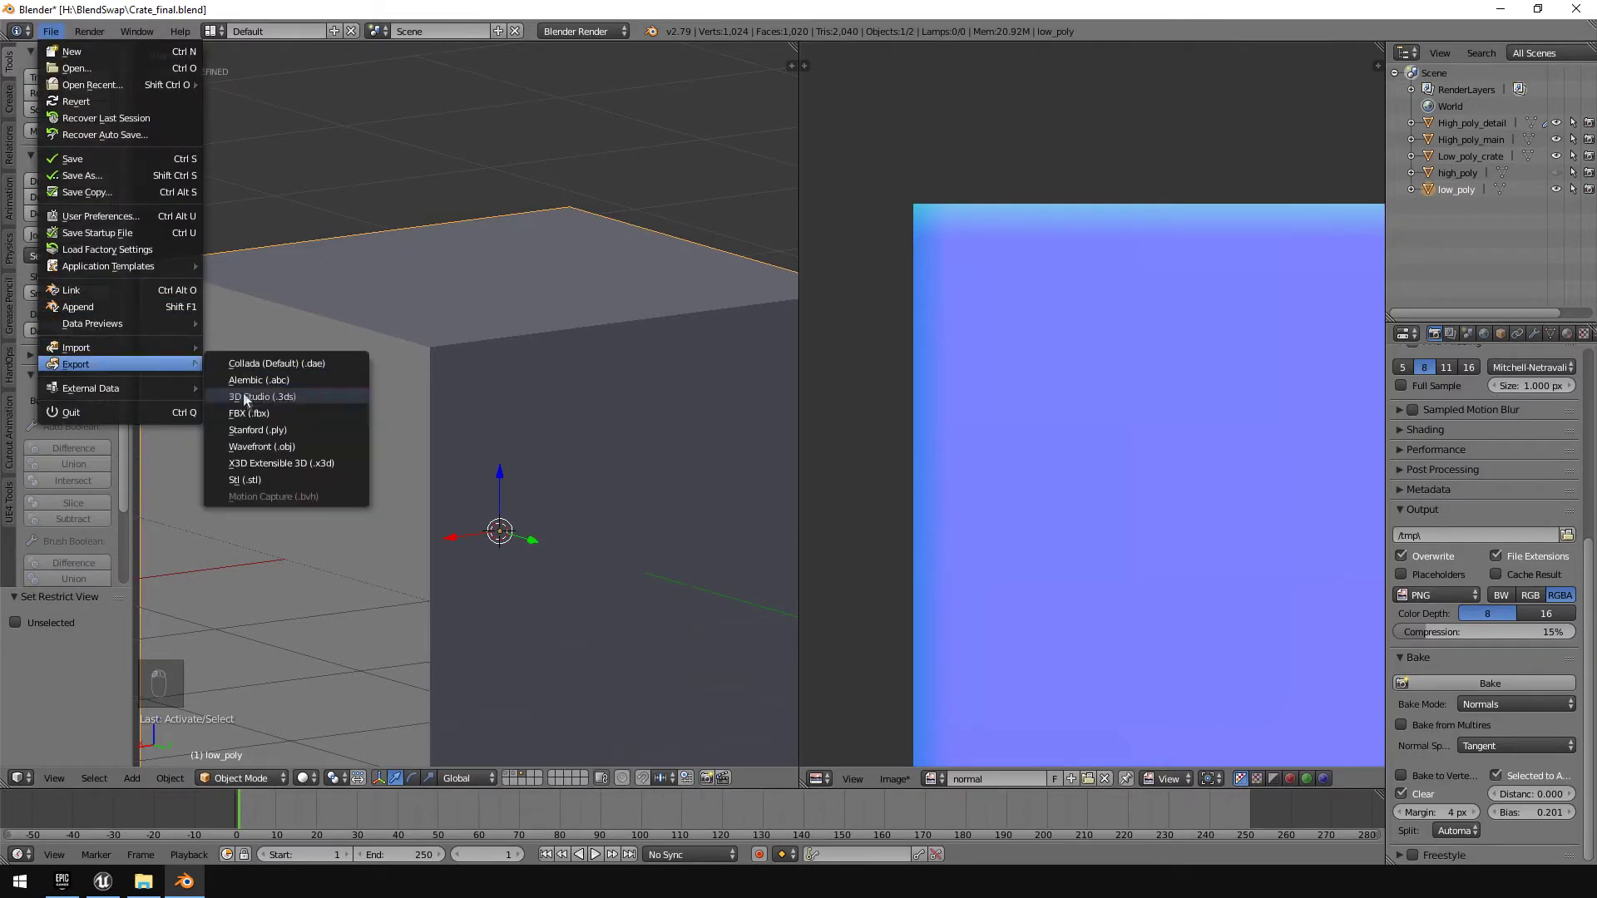
pyautogui.click(251, 412)
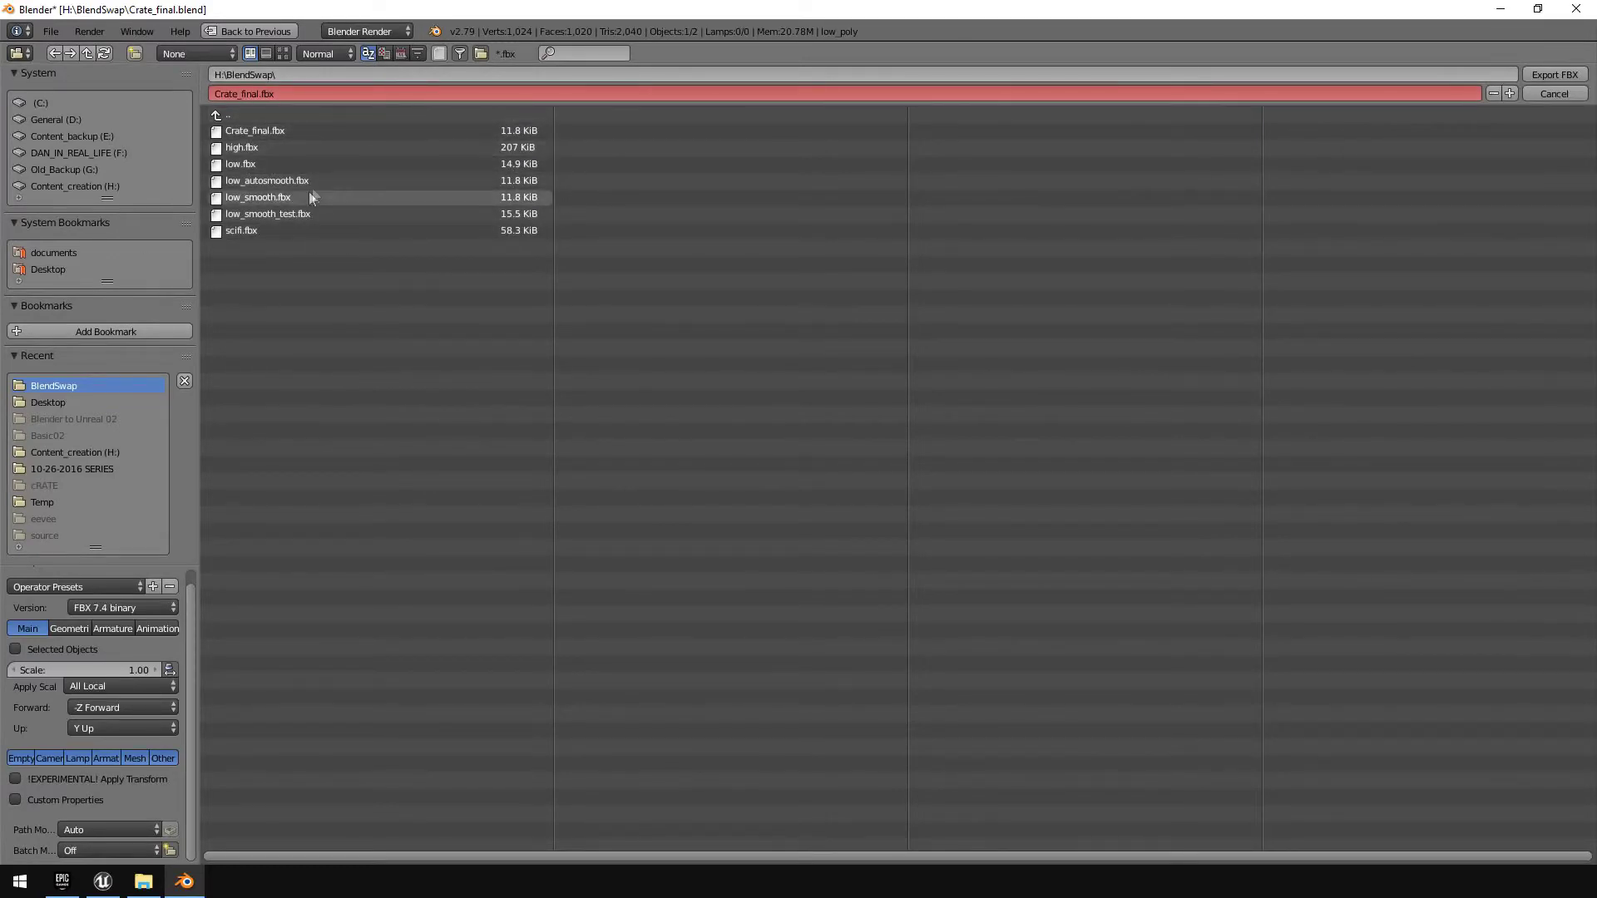
pyautogui.moveTo(568, 195); pyautogui.dragTo(532, 213)
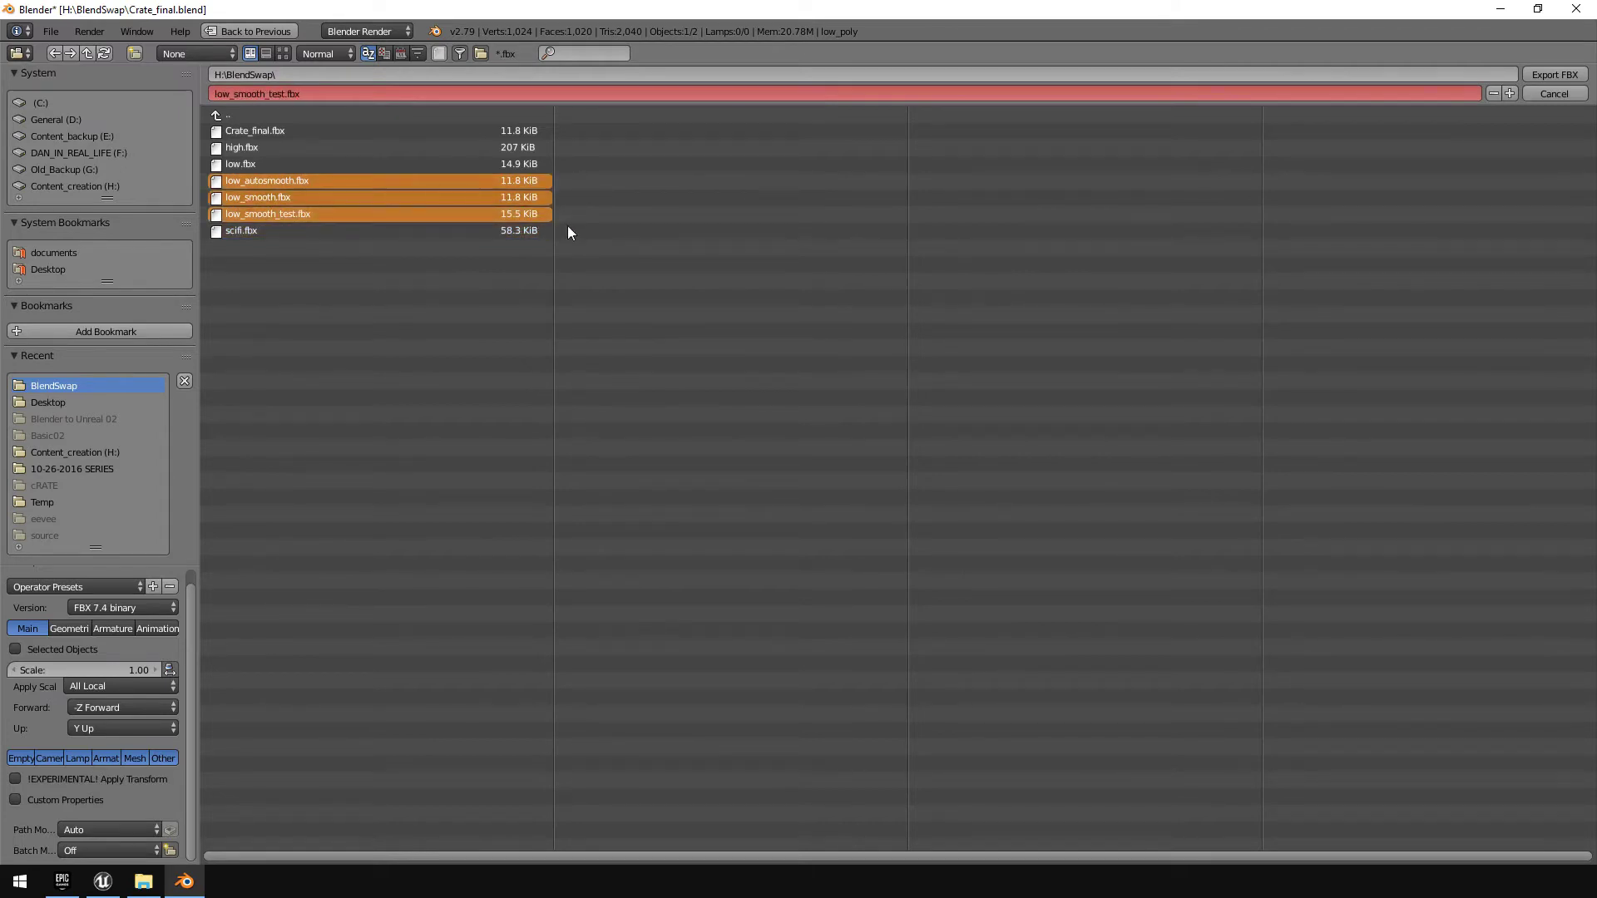
pyautogui.press('Delete')
pyautogui.click(566, 226)
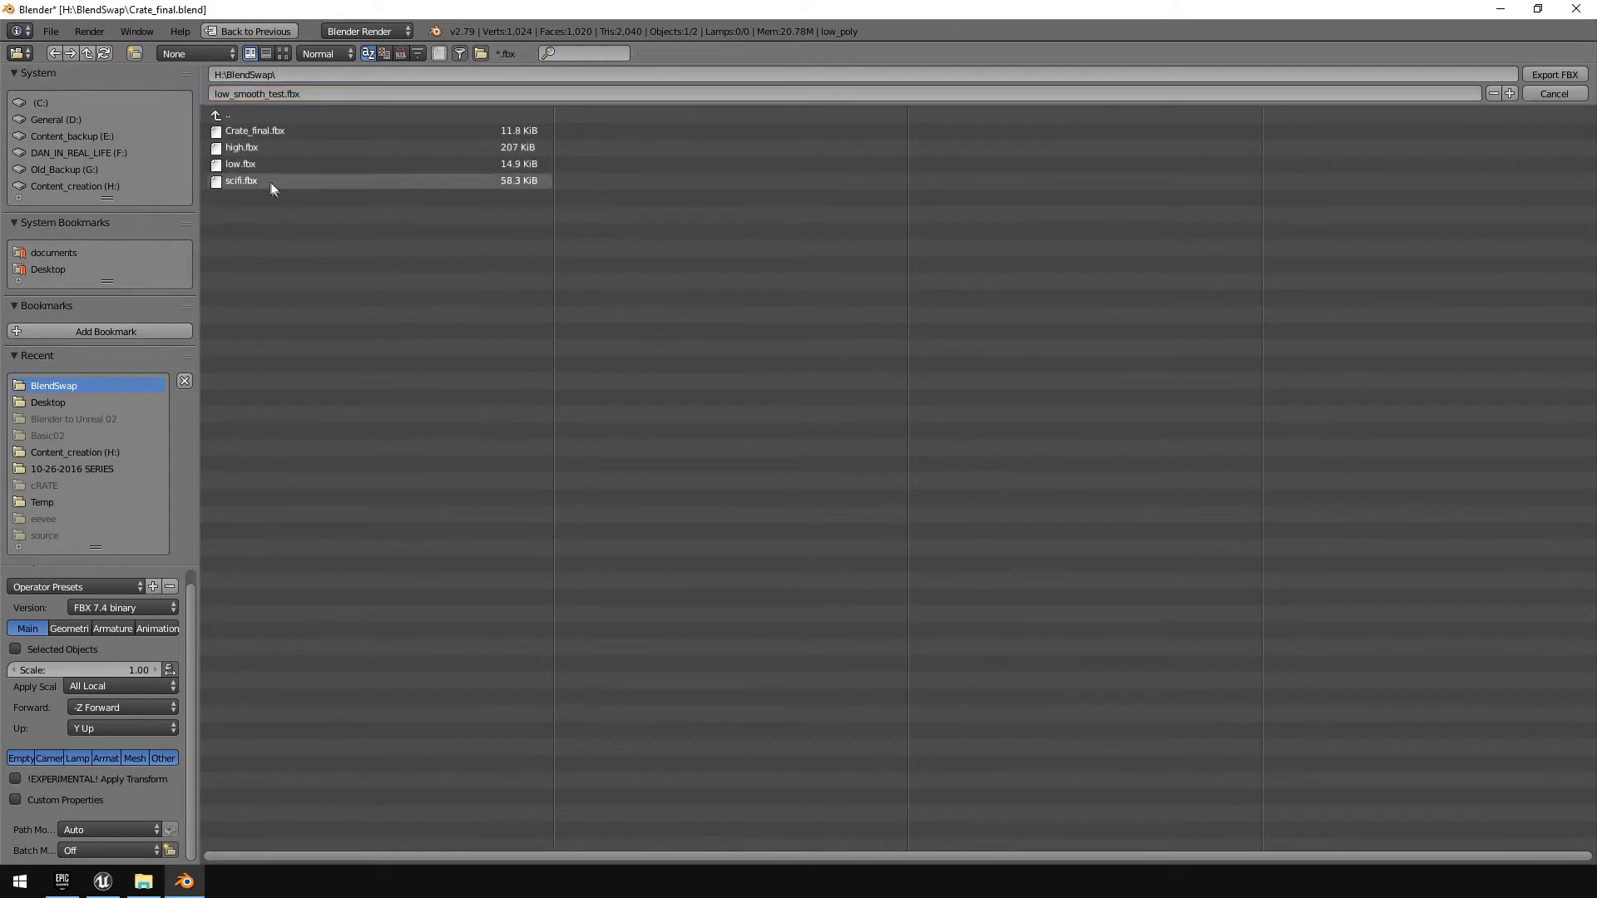
# Export only the selected crate as low.fbx with Edge geometry smoothing
pyautogui.click(272, 95)
pyautogui.write('low')
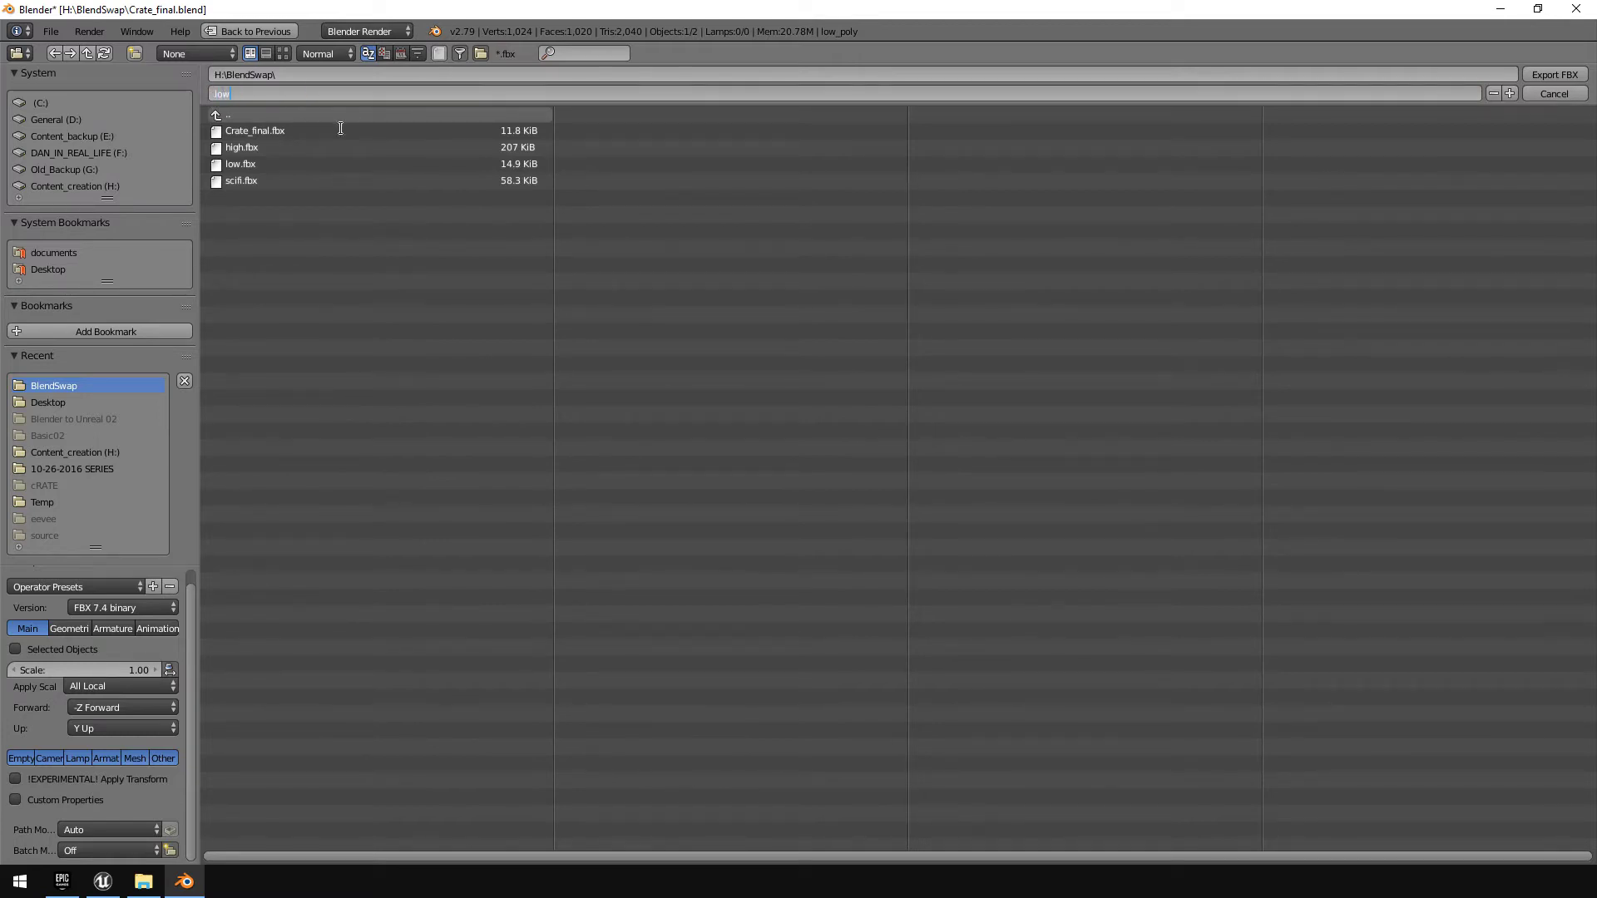
pyautogui.click(241, 166)
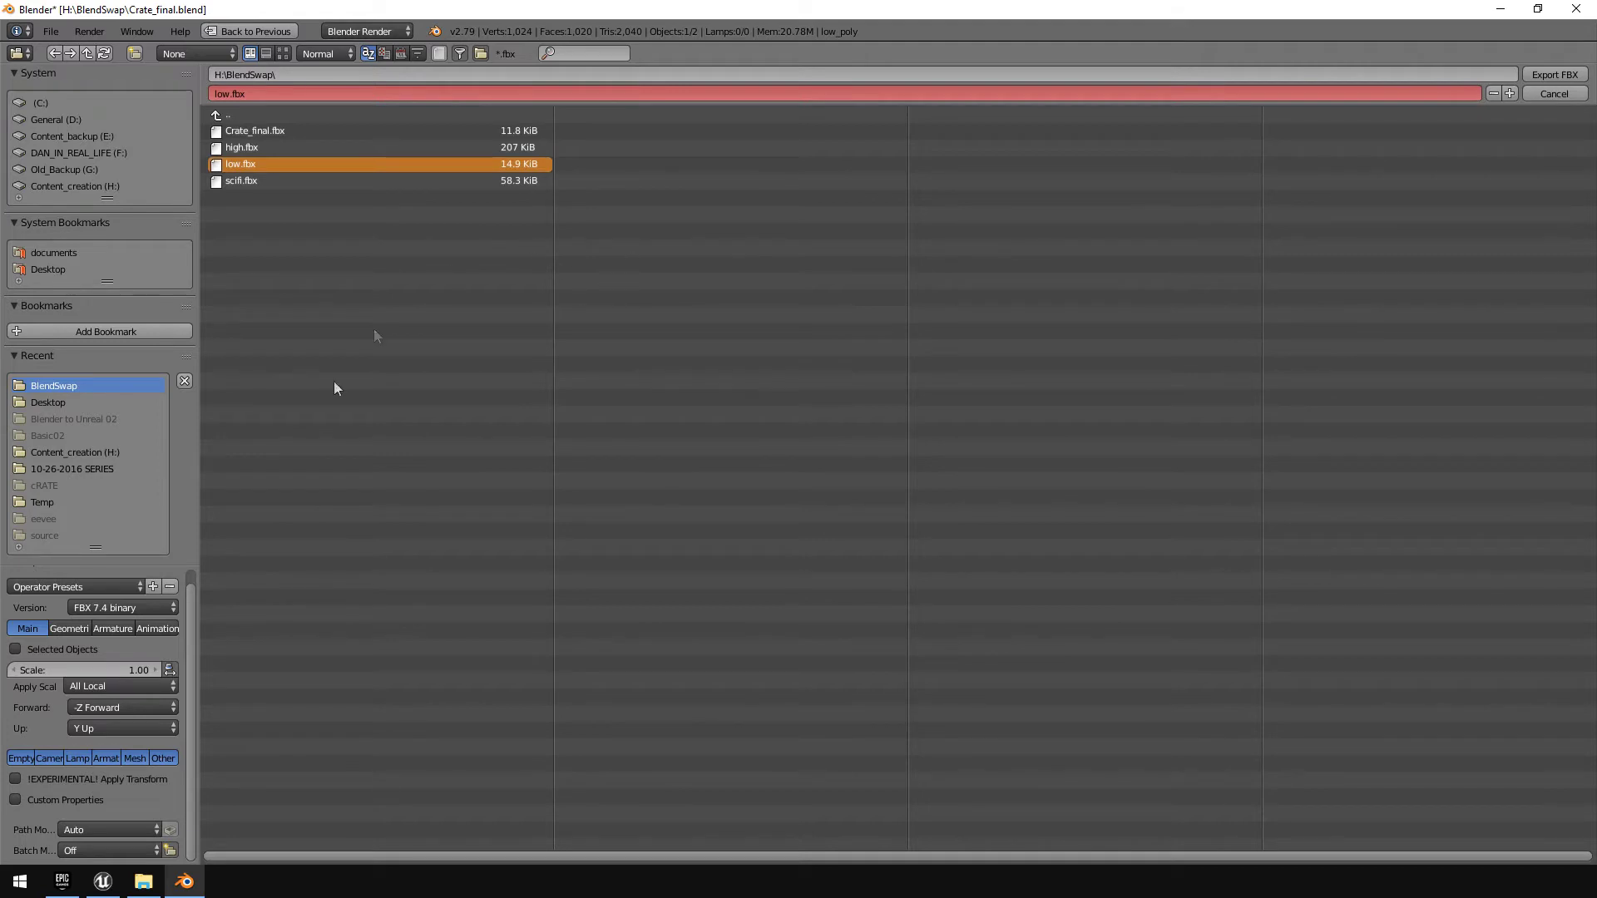
pyautogui.click(28, 651)
pyautogui.click(72, 628)
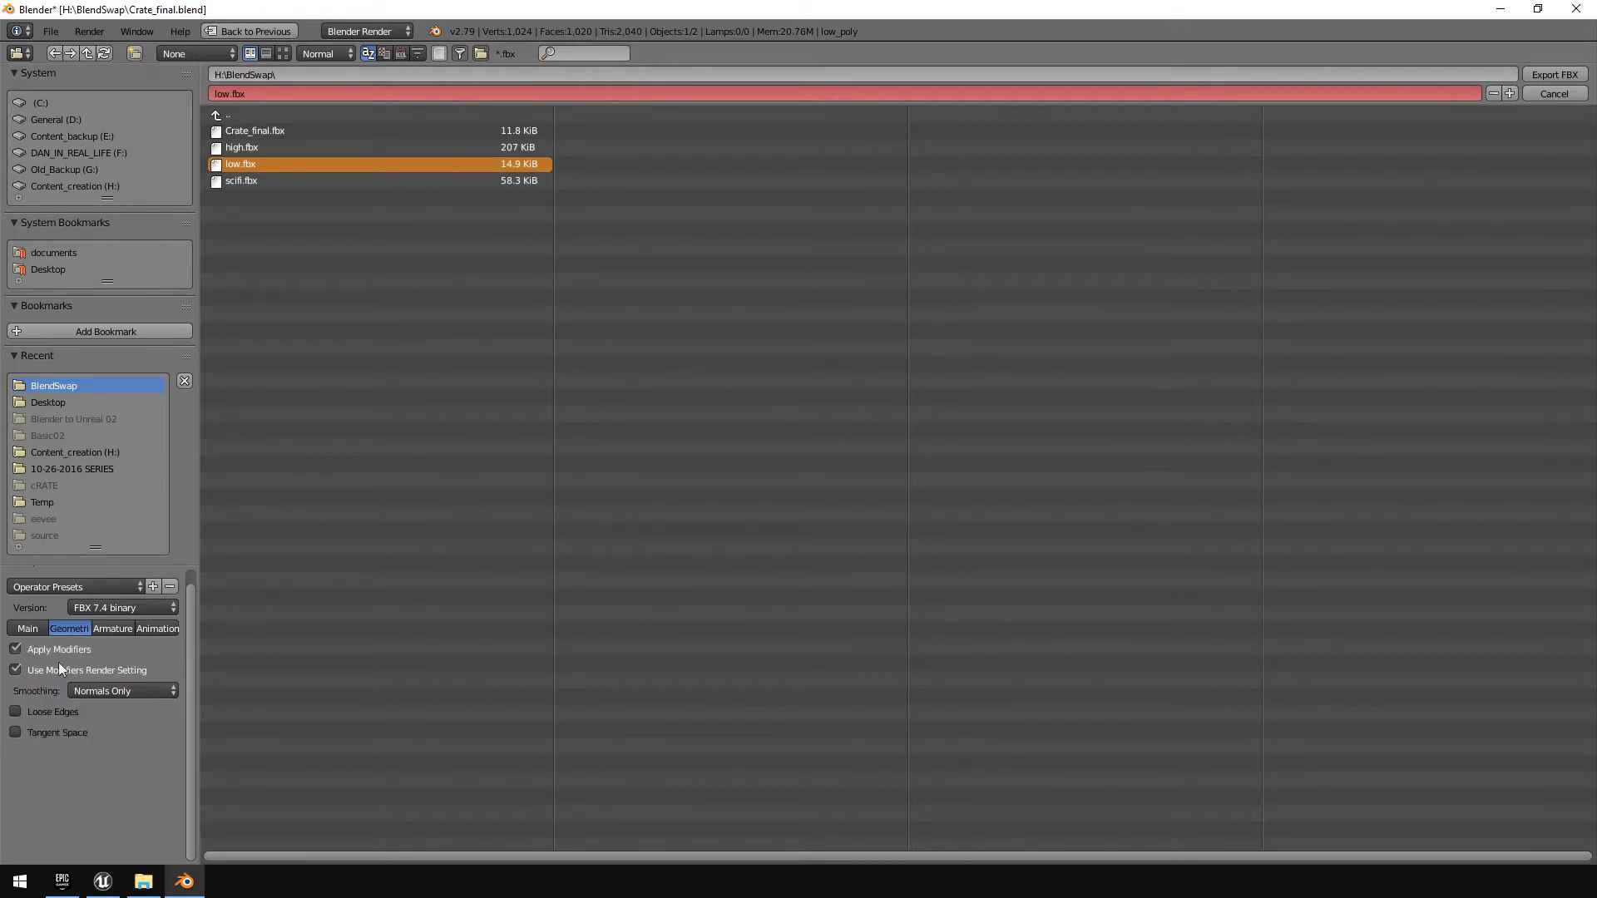
pyautogui.click(118, 689)
pyautogui.click(102, 640)
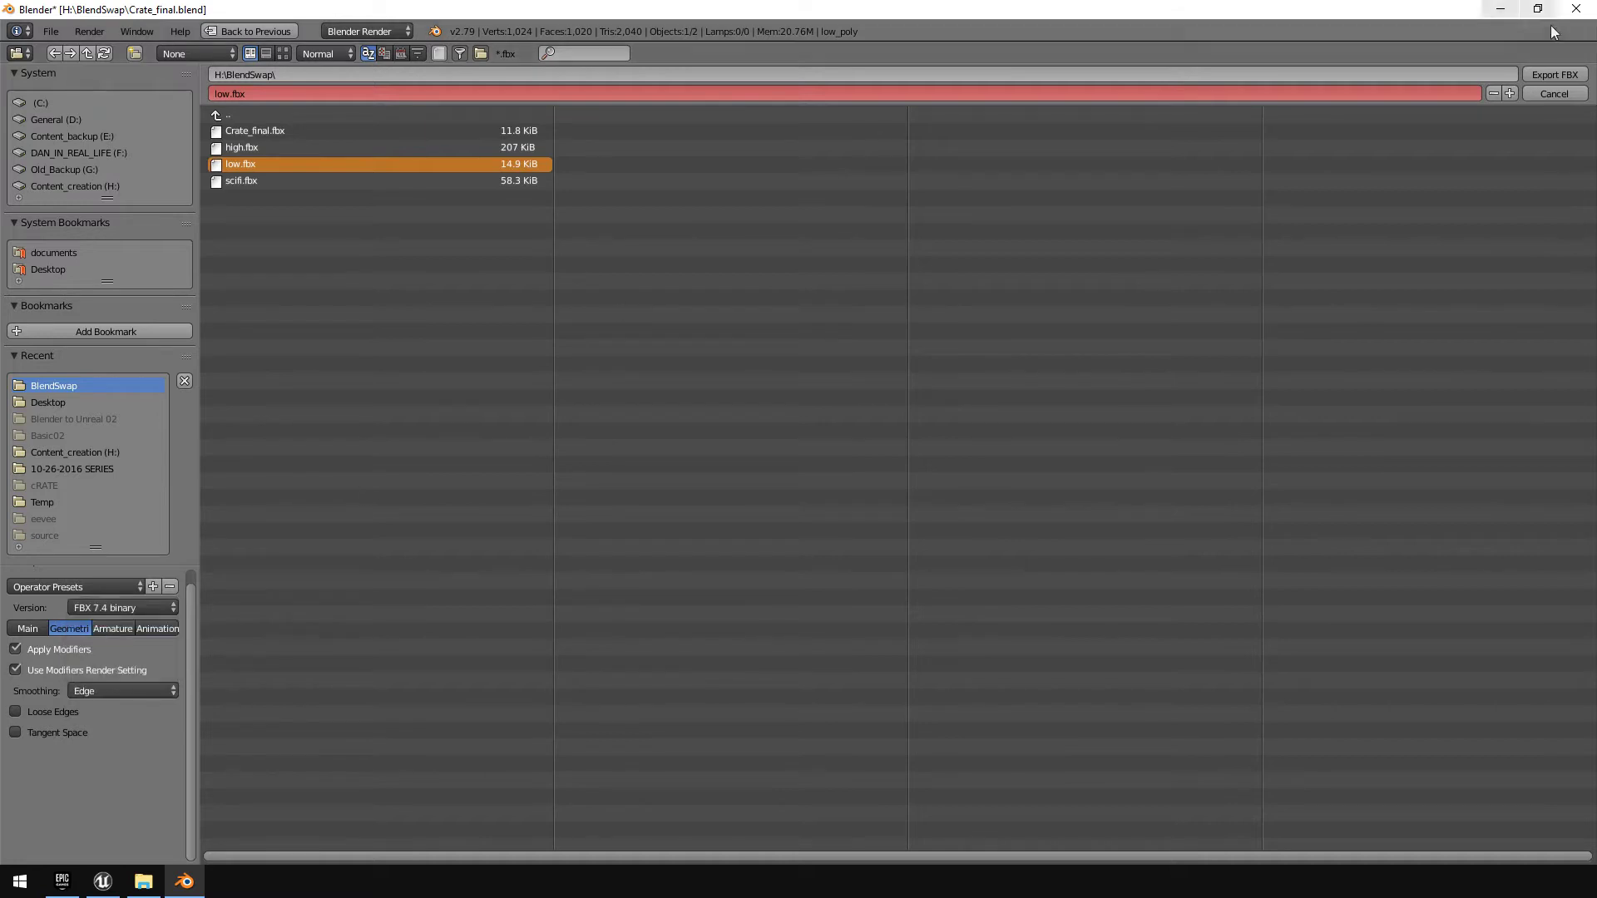
pyautogui.click(1555, 75)
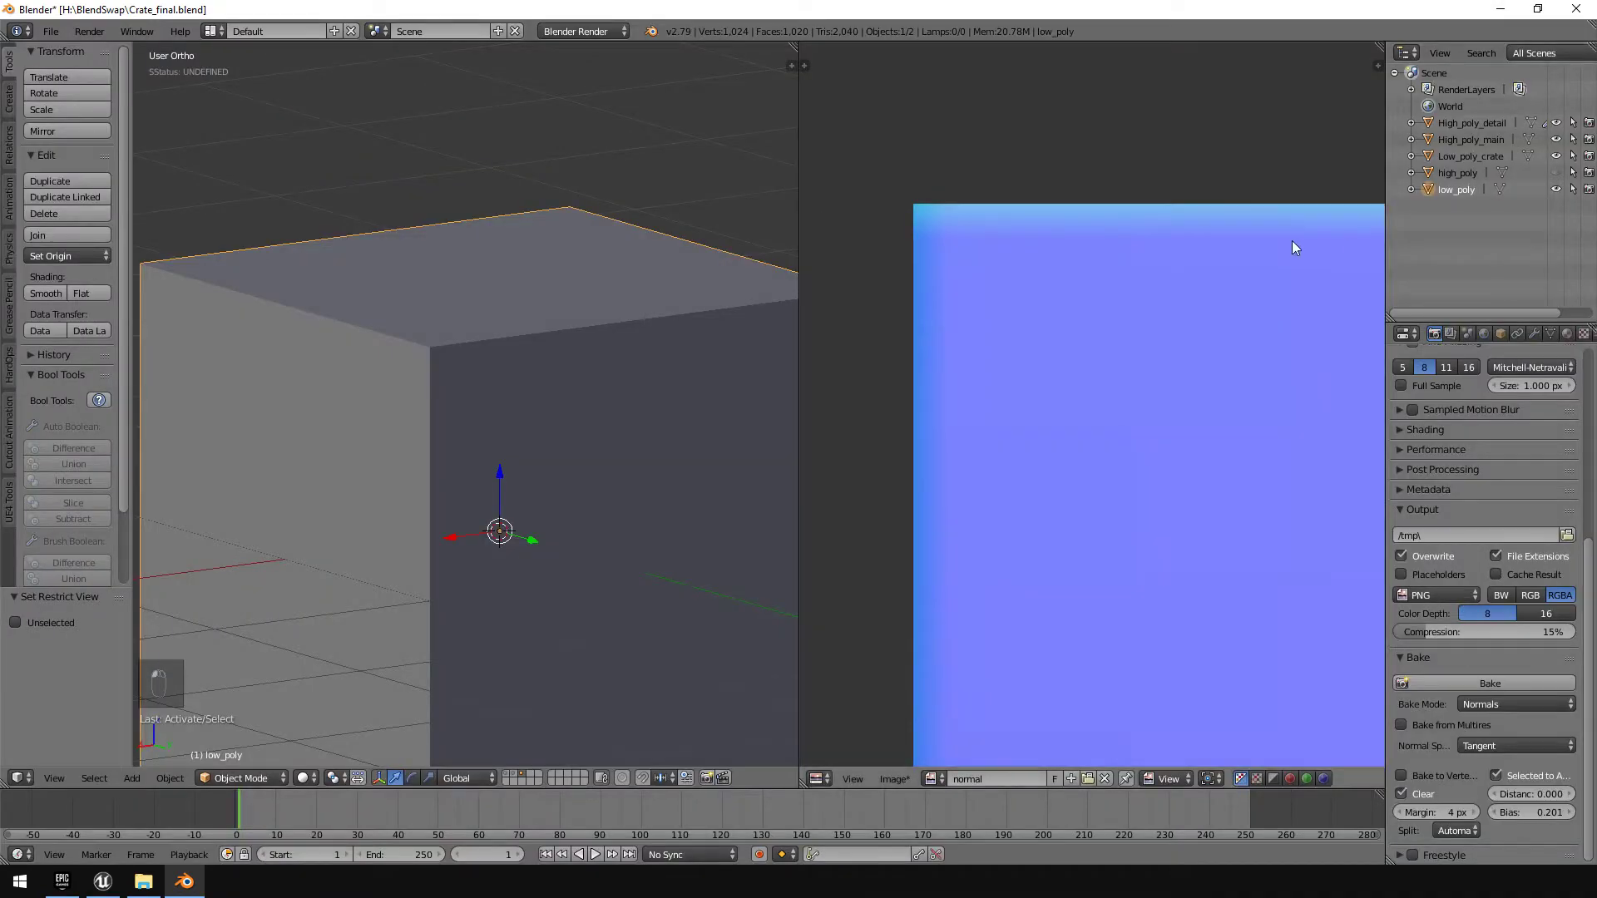
pyautogui.moveTo(652, 412); pyautogui.dragTo(372, 705, button='middle')
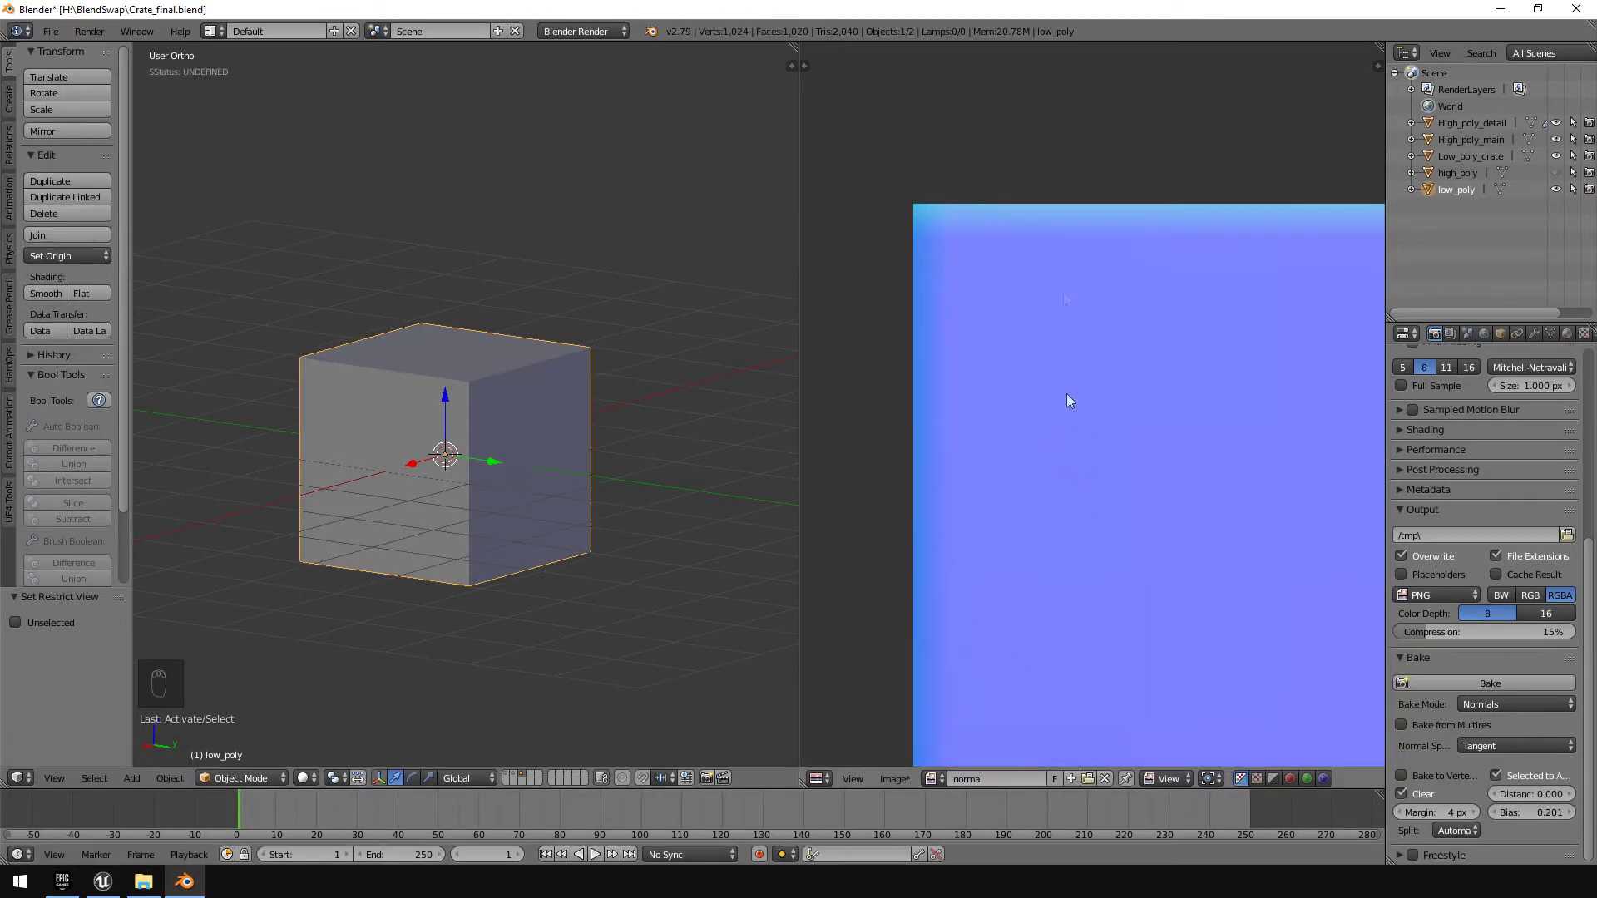
pyautogui.moveTo(951, 257); pyautogui.dragTo(968, 364, button='middle')
pyautogui.scroll(1, 968, 370)
pyautogui.scroll(-4, 968, 370)
pyautogui.scroll(1, 969, 370)
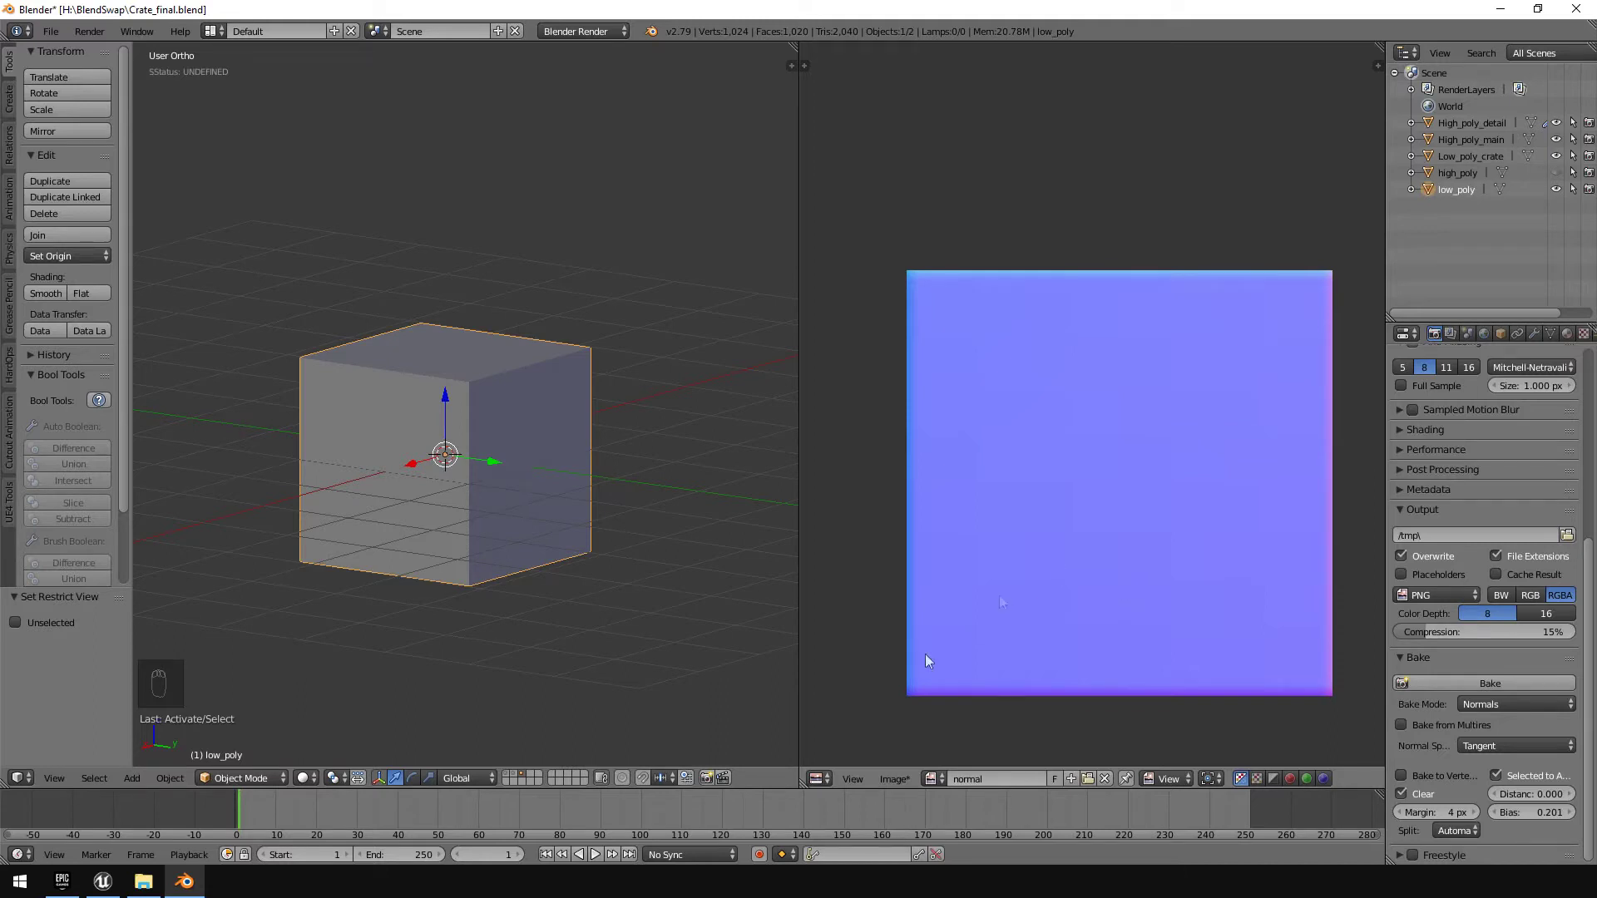
# Save the baked image as normalmap.png after deleting the old normalmap_smooth.png
pyautogui.click(895, 779)
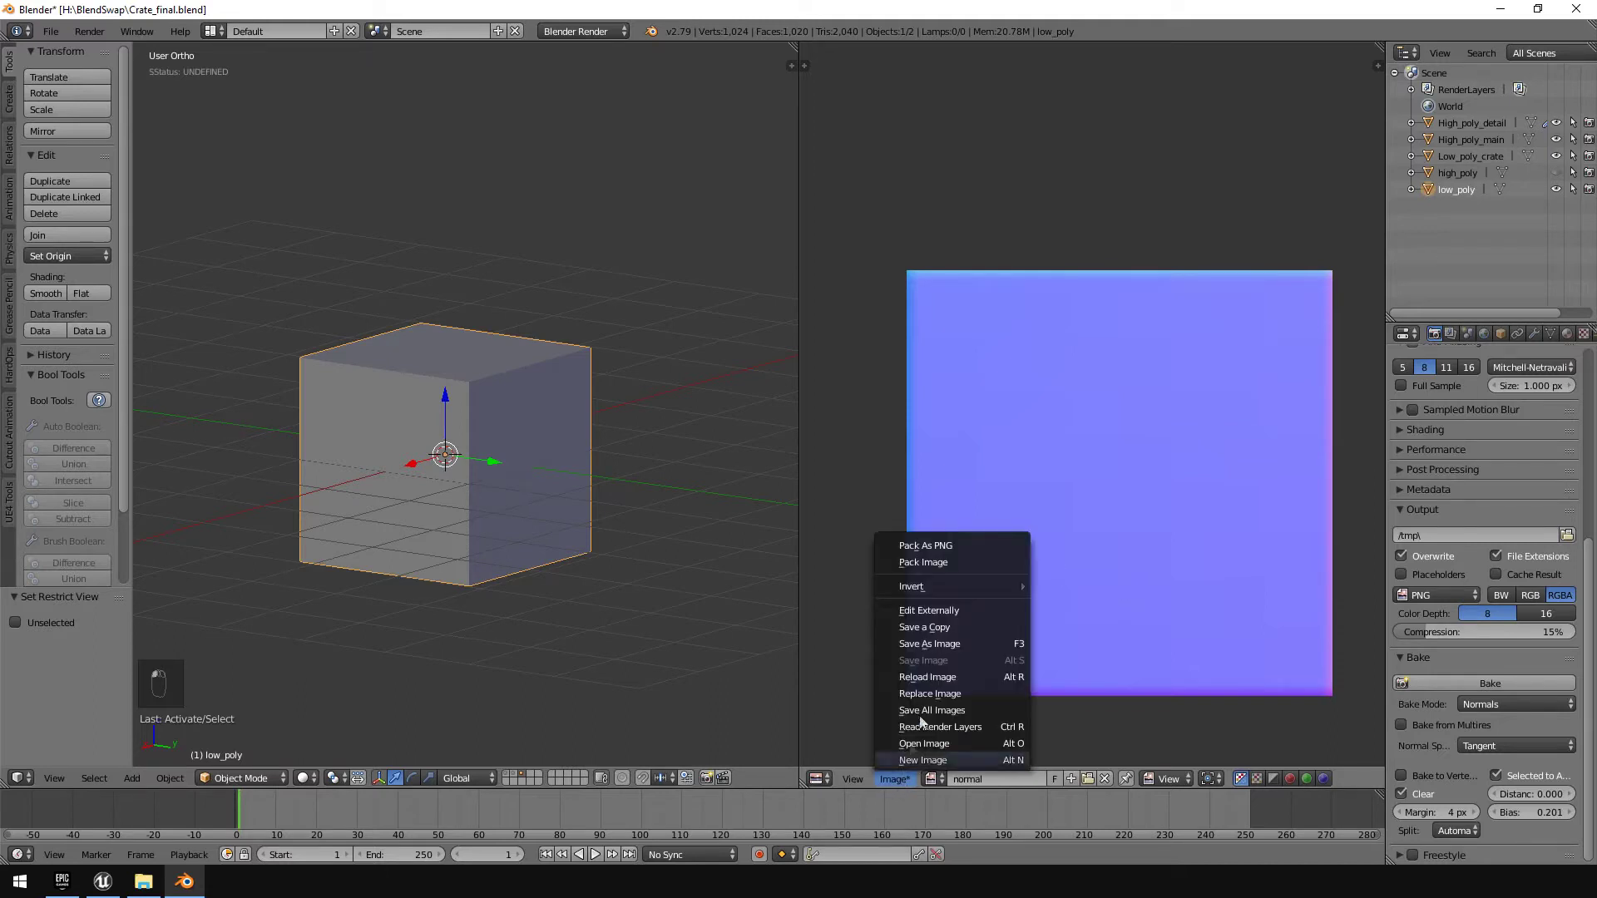
pyautogui.click(930, 645)
pyautogui.click(271, 131)
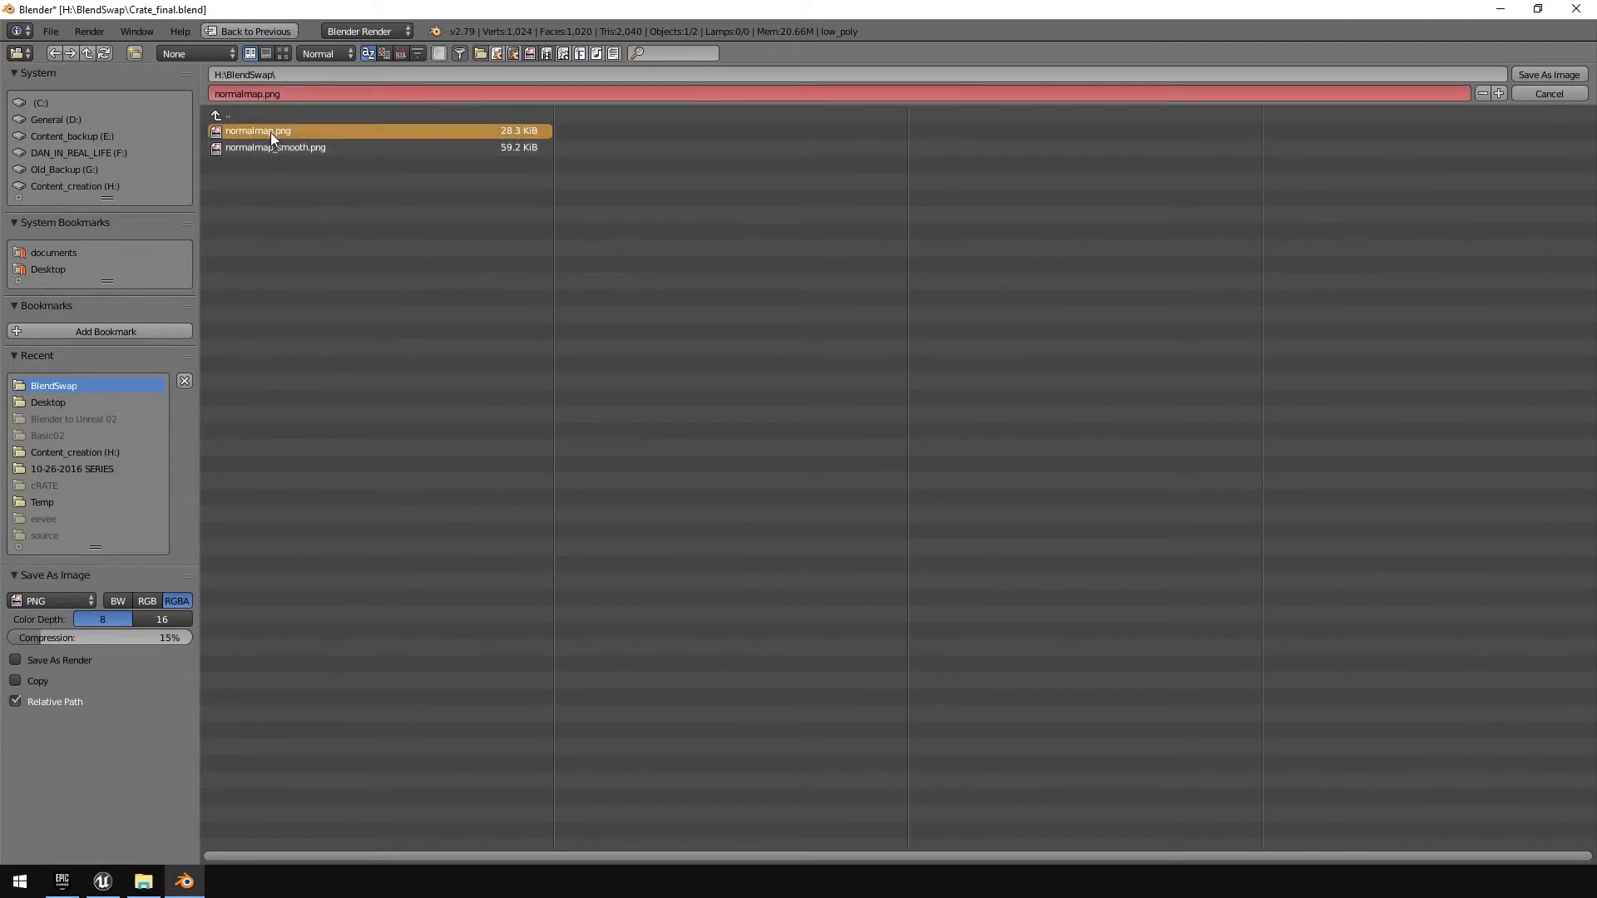
pyautogui.click(321, 147)
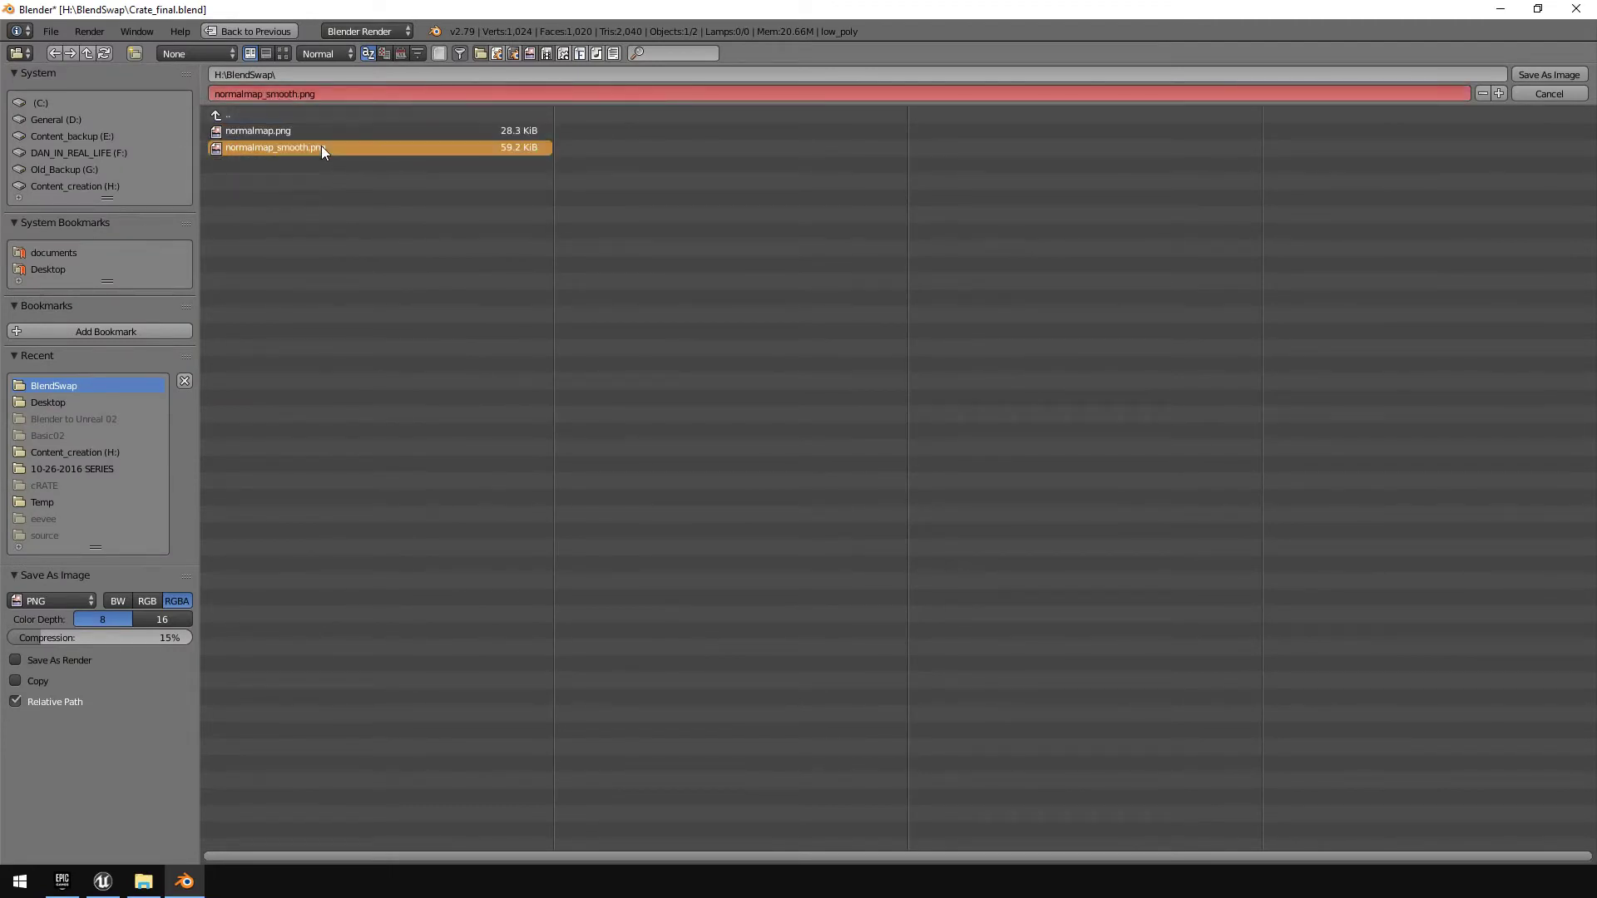
pyautogui.press('Delete')
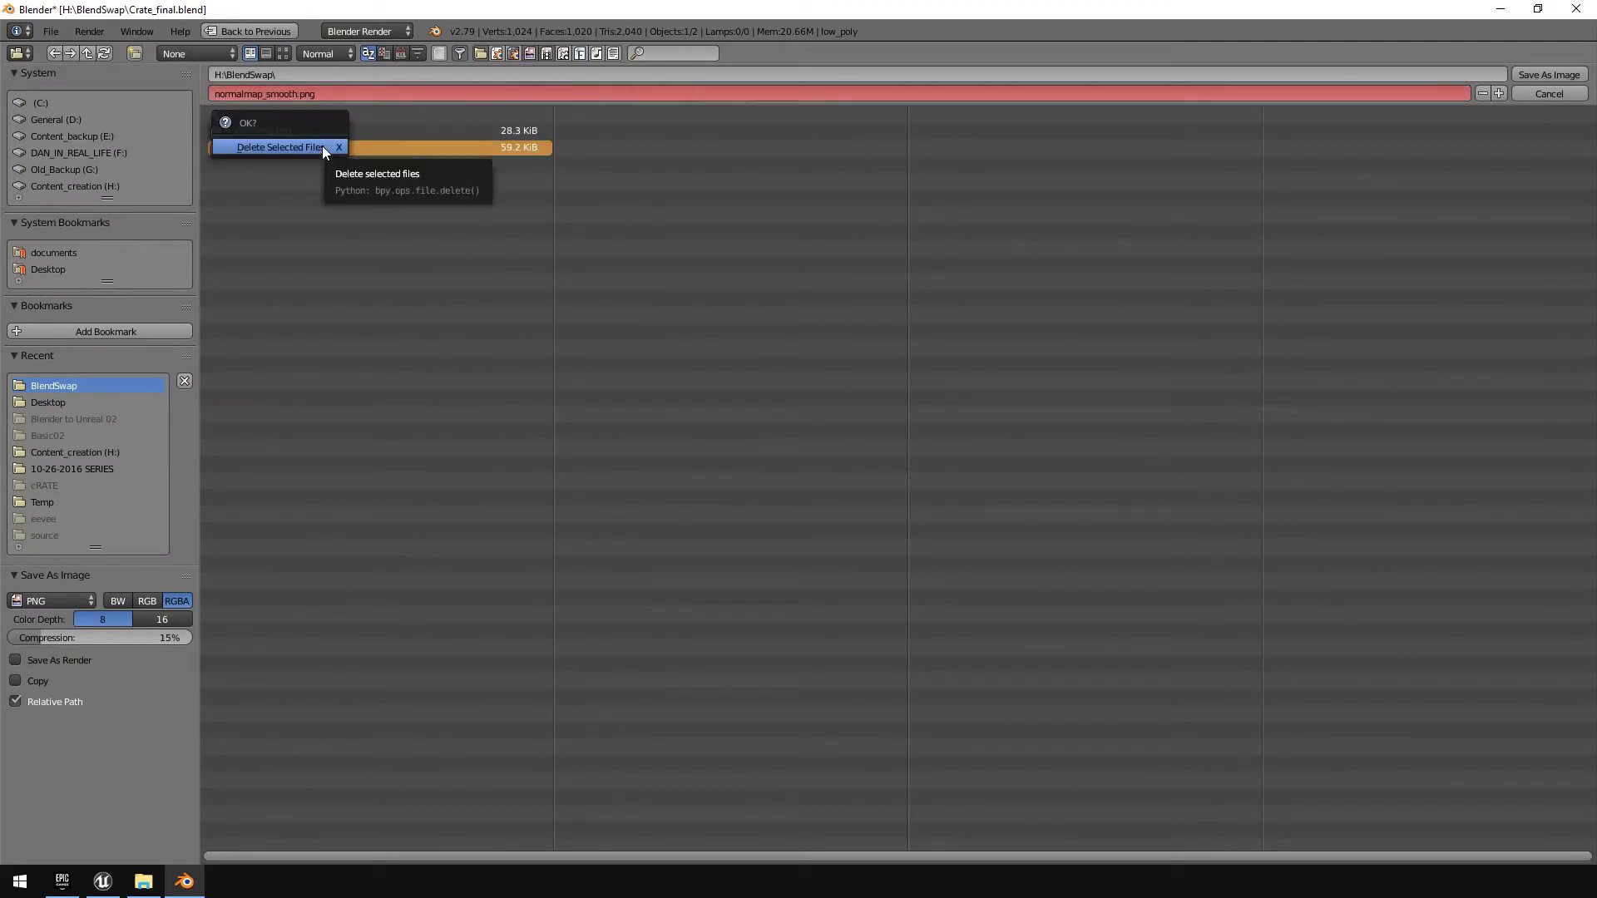
pyautogui.click(310, 143)
pyautogui.click(287, 131)
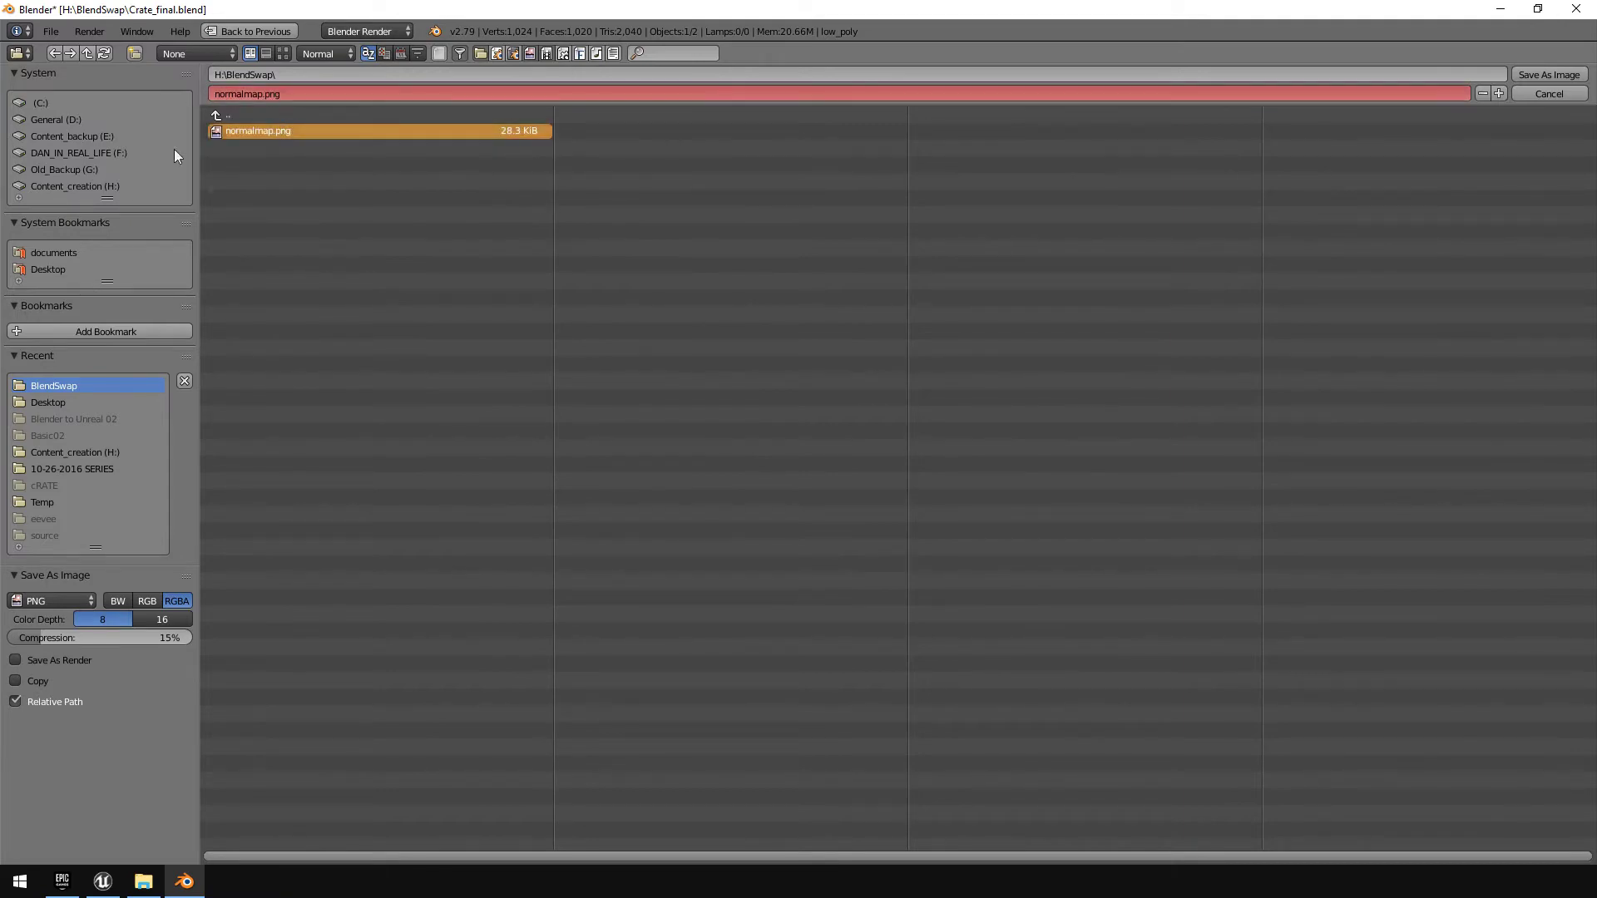
pyautogui.click(1545, 74)
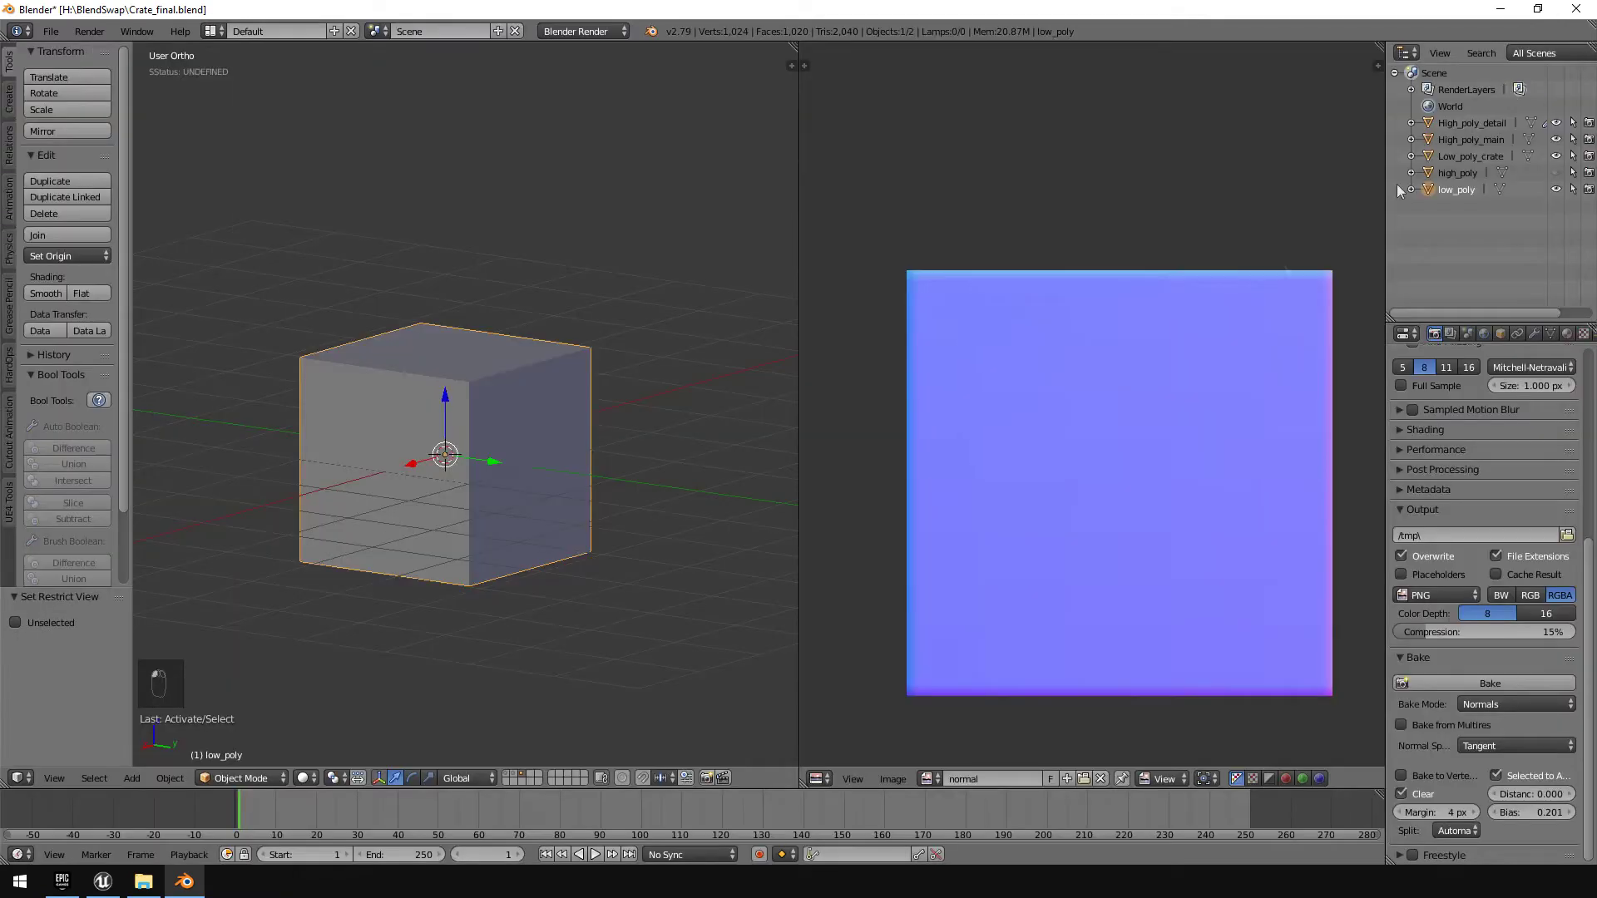
# In Unreal, import the low mesh and normalmap files into the Content Browser
pyautogui.click(103, 881)
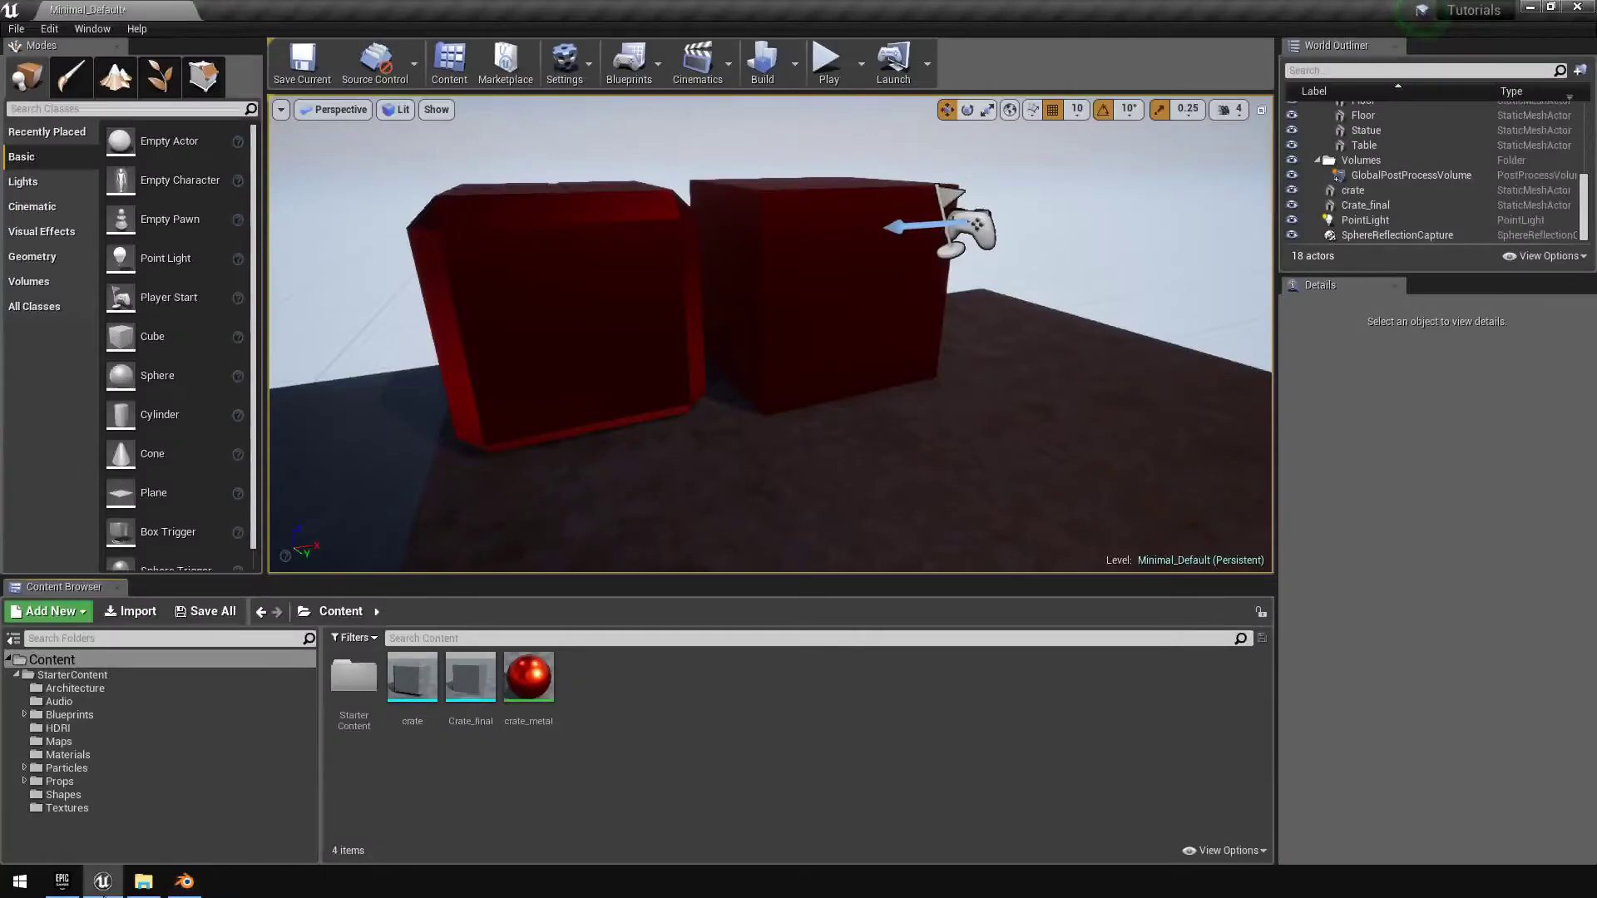
pyautogui.moveTo(708, 466); pyautogui.dragTo(669, 460, button='right')
pyautogui.moveTo(715, 532); pyautogui.dragTo(715, 520, button='right')
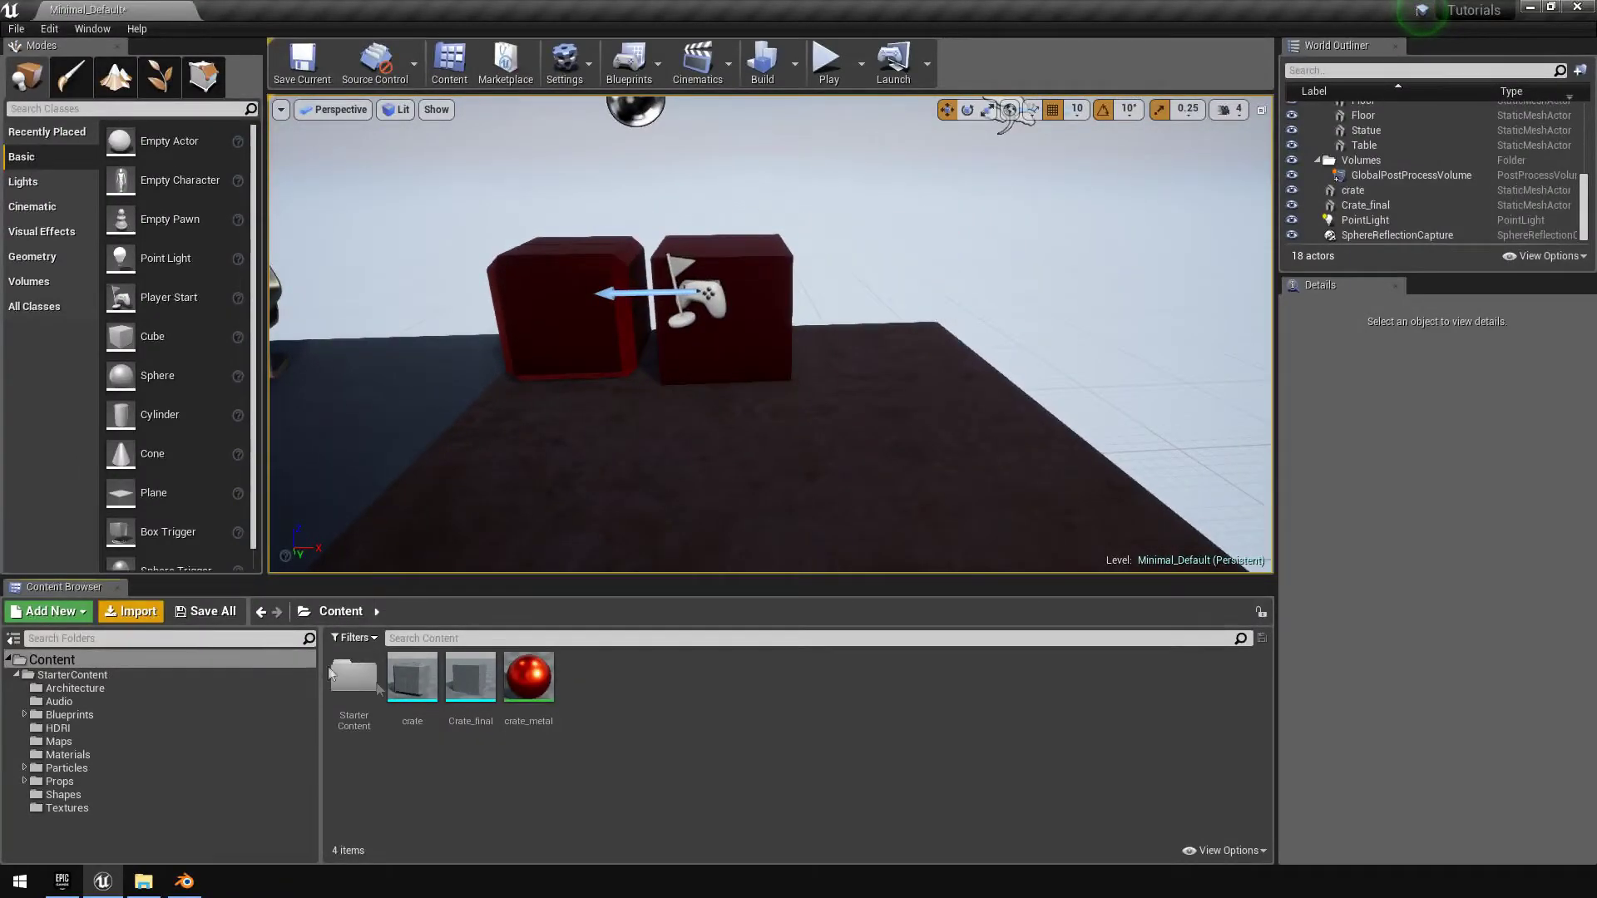
pyautogui.click(131, 610)
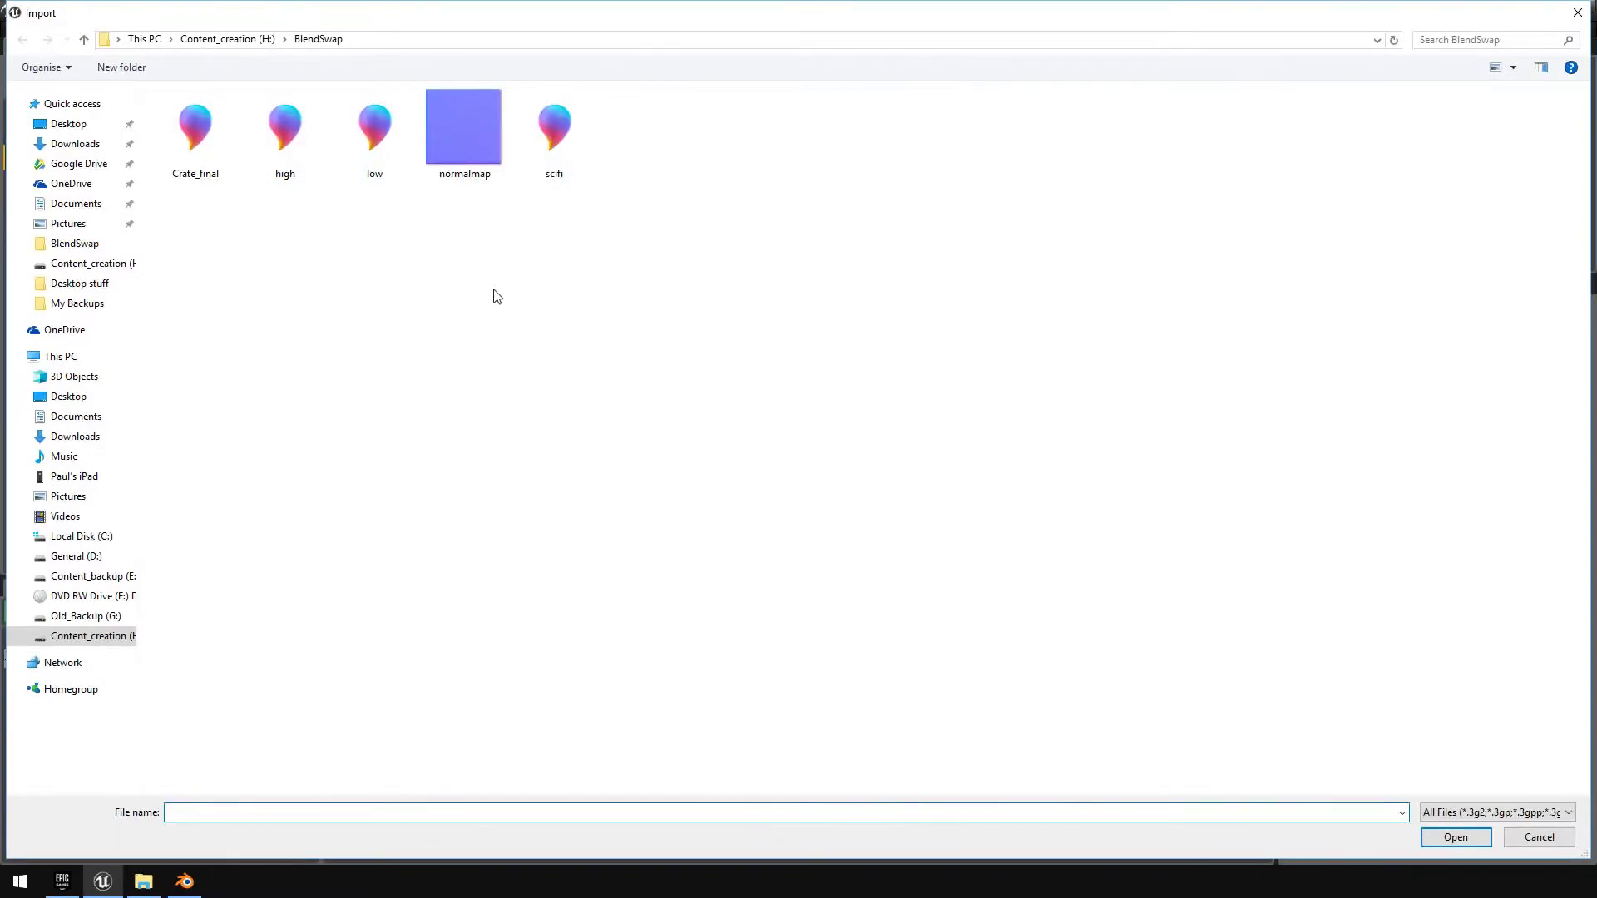
pyautogui.click(374, 140)
pyautogui.keyDown('ctrl'); pyautogui.click(464, 158); pyautogui.keyUp('ctrl')
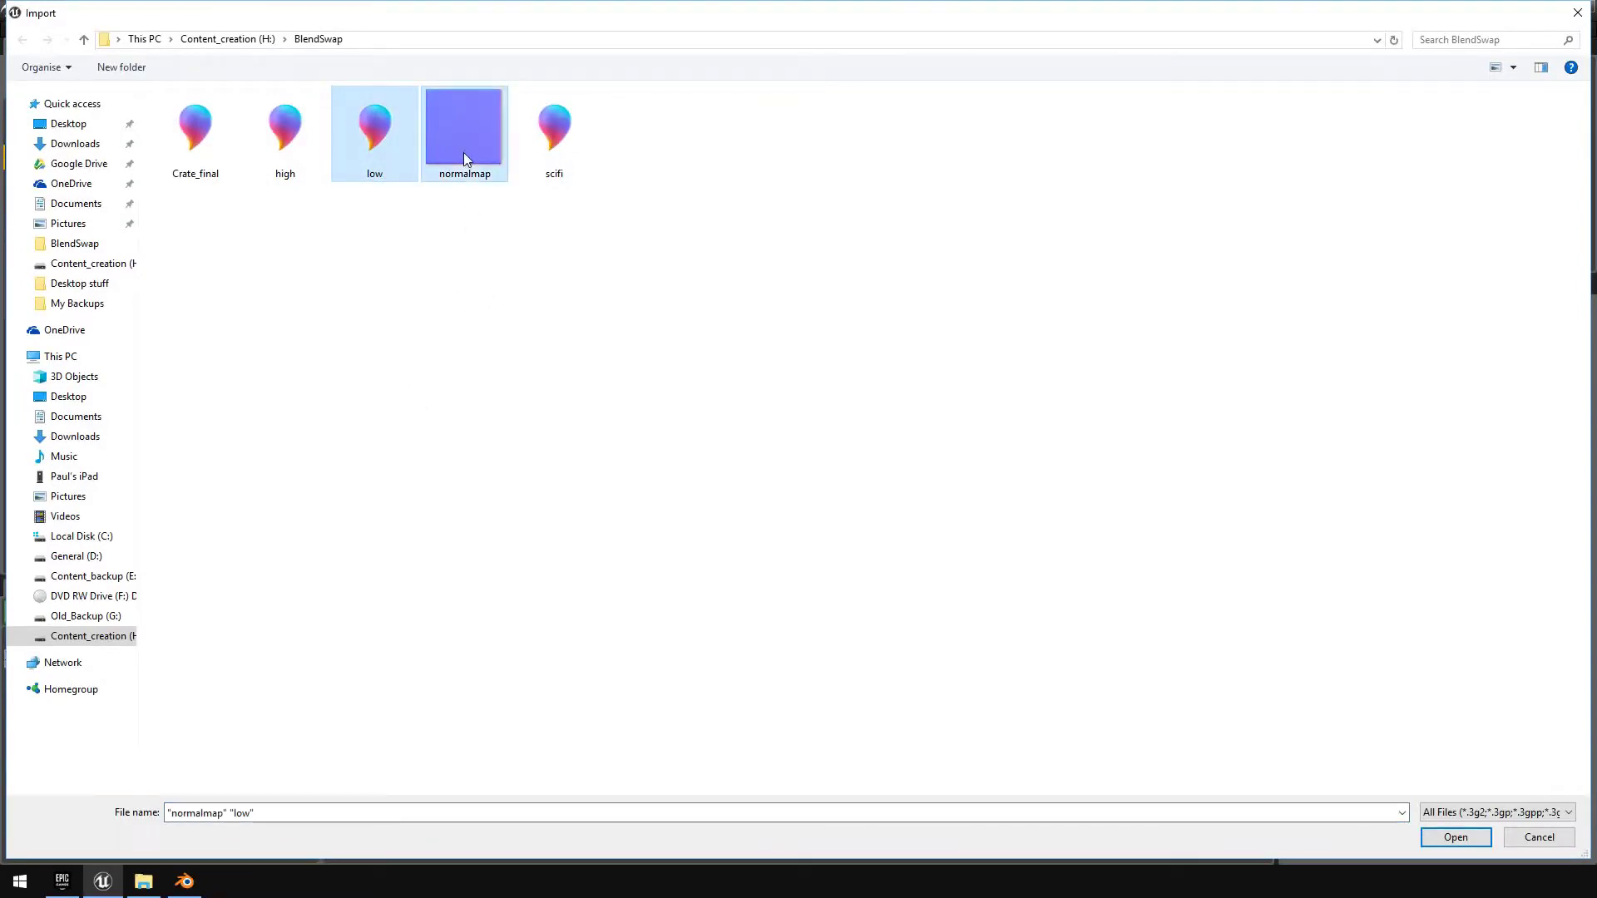
pyautogui.click(1456, 836)
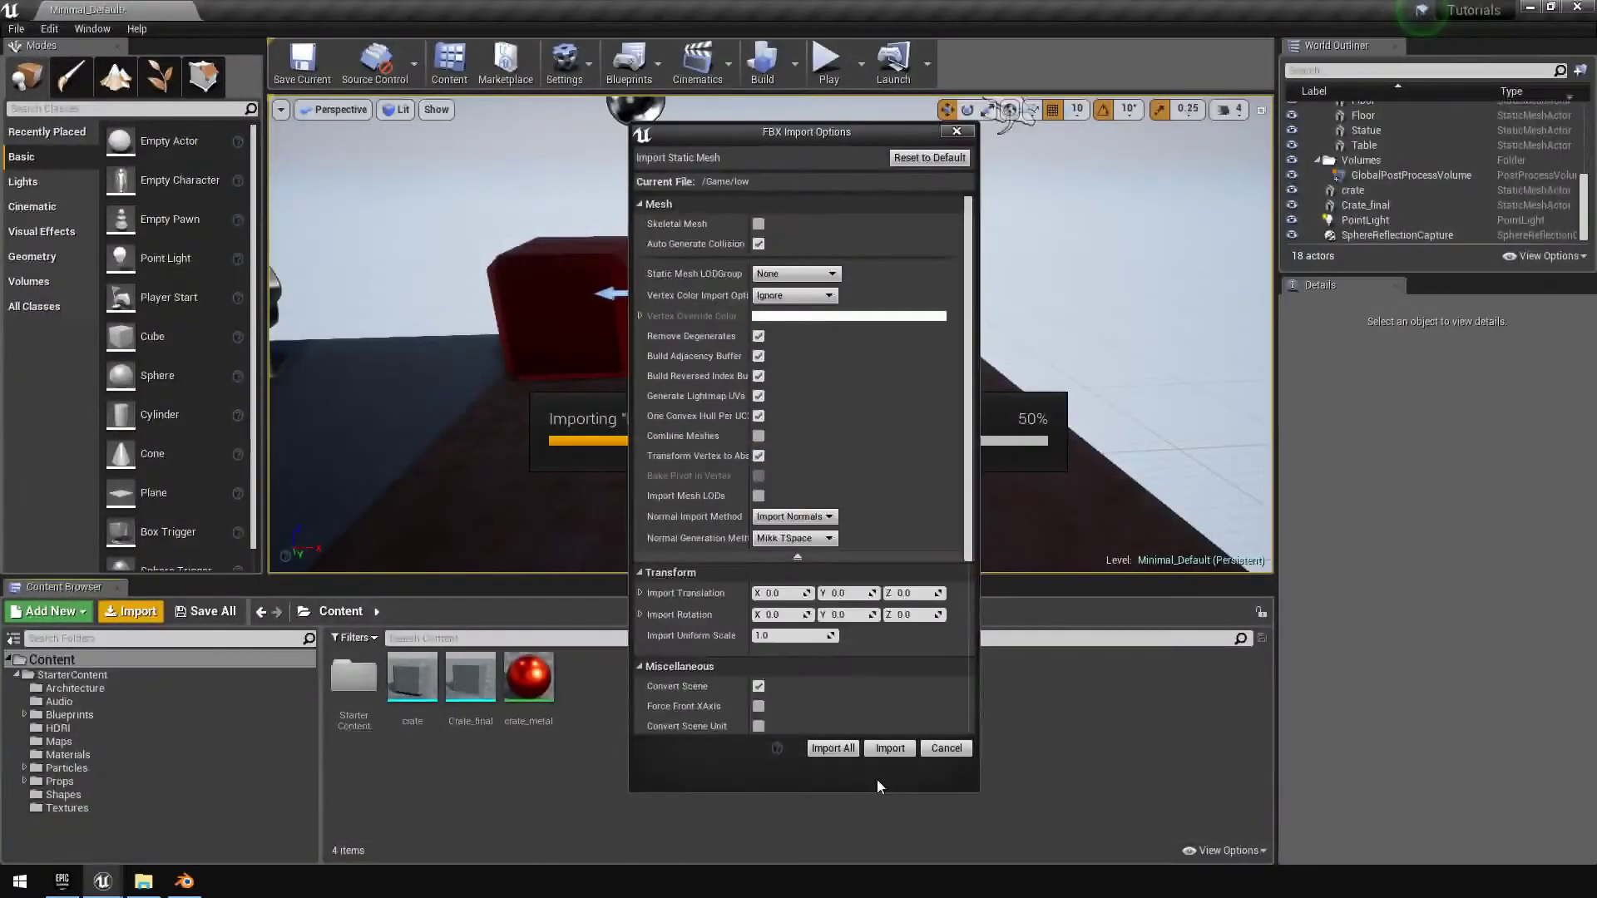
# Accept the mesh import, drop the low crate into the level, and lift it to Z 130
pyautogui.click(889, 748)
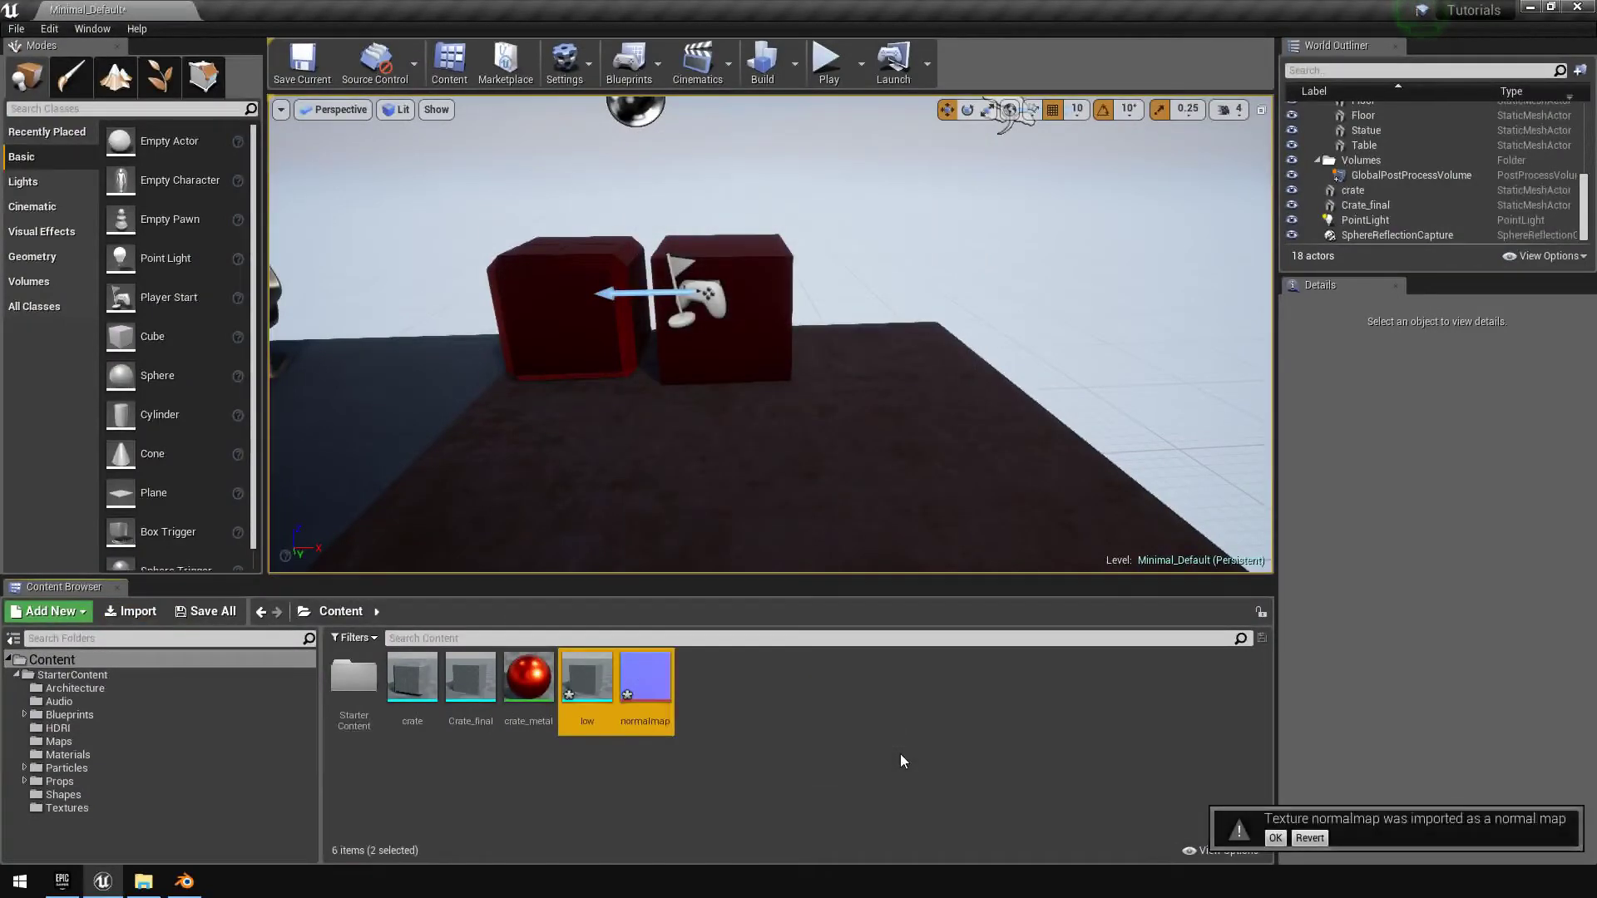
pyautogui.moveTo(870, 411)
pyautogui.mouseDown(button='right')
pyautogui.moveTo(799, 465)
pyautogui.moveTo(893, 400)
pyautogui.mouseUp(button='right')
pyautogui.moveTo(585, 707); pyautogui.dragTo(720, 421)
pyautogui.scroll(3, 720, 366)
pyautogui.moveTo(720, 309); pyautogui.dragTo(717, 288)
pyautogui.moveTo(718, 288); pyautogui.dragTo(758, 271, button='right')
pyautogui.moveTo(777, 251); pyautogui.dragTo(780, 223)
pyautogui.moveTo(780, 223); pyautogui.dragTo(810, 229, button='right')
pyautogui.moveTo(748, 324); pyautogui.dragTo(762, 327, button='right')
pyautogui.click(533, 687)
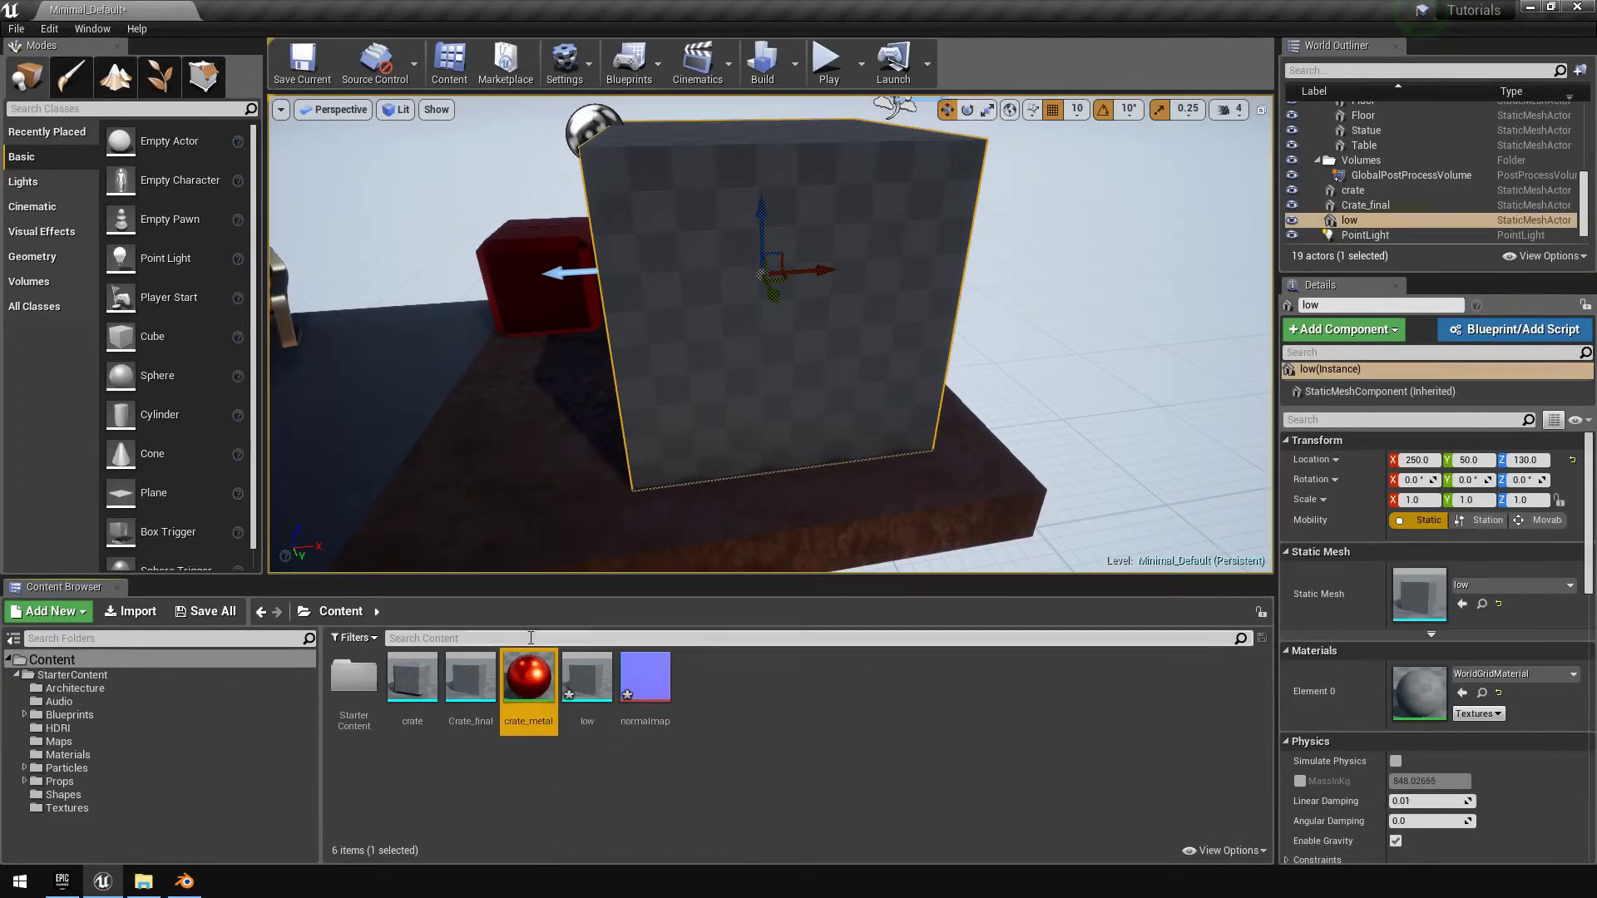
# Duplicate crate_metal as crate_metal1 and open it in the material editor
pyautogui.rightClick(535, 710)
pyautogui.click(621, 426)
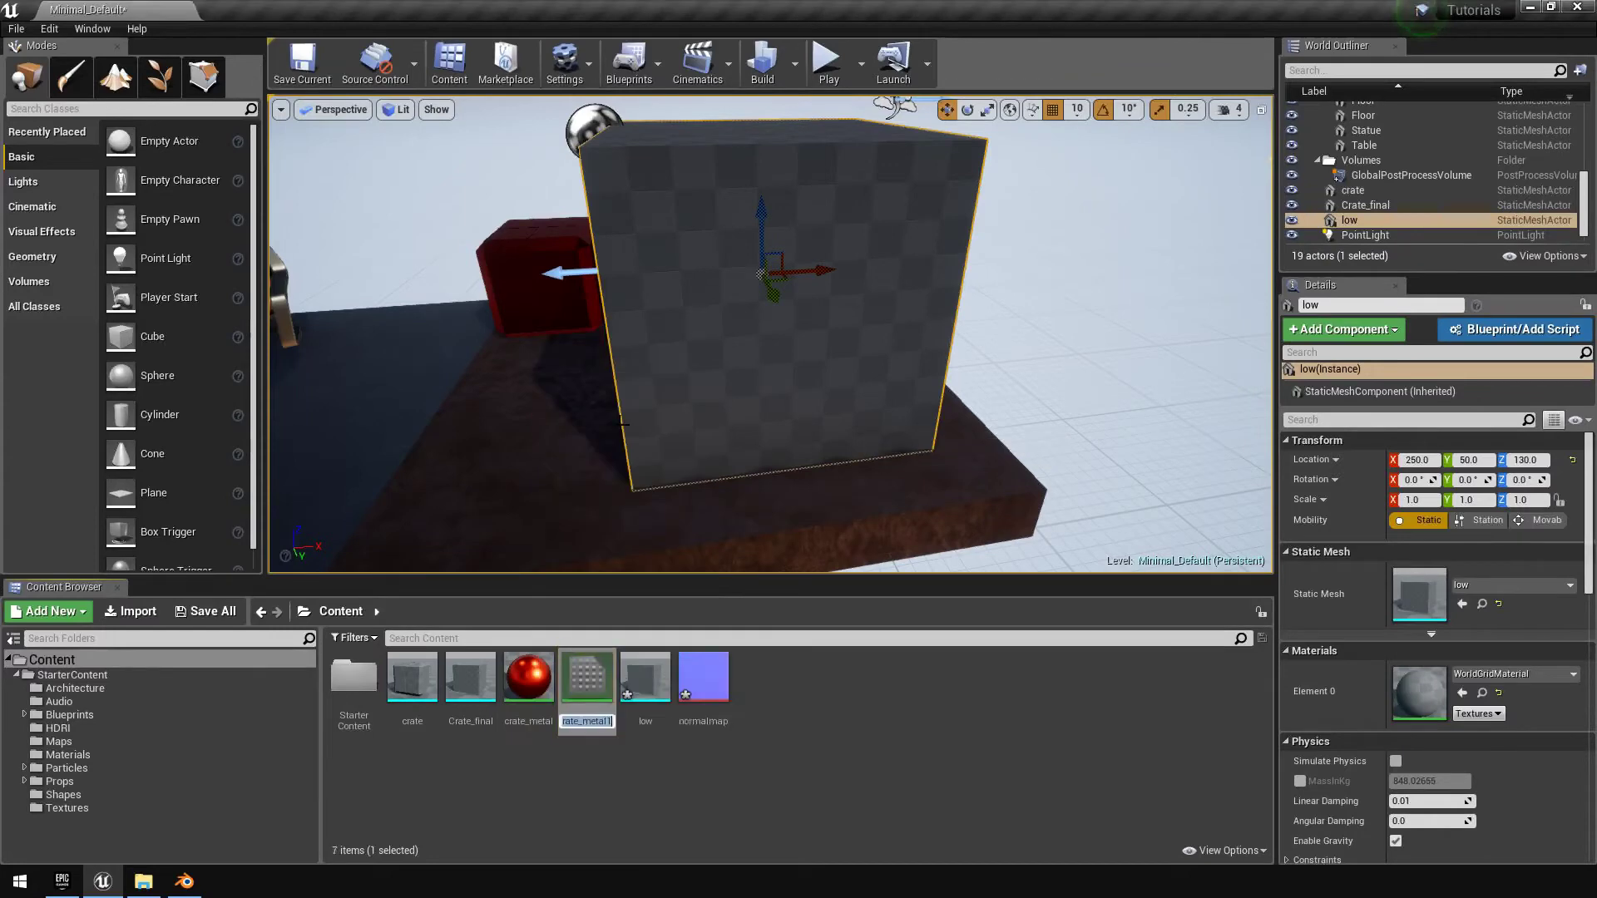
pyautogui.press('Return')
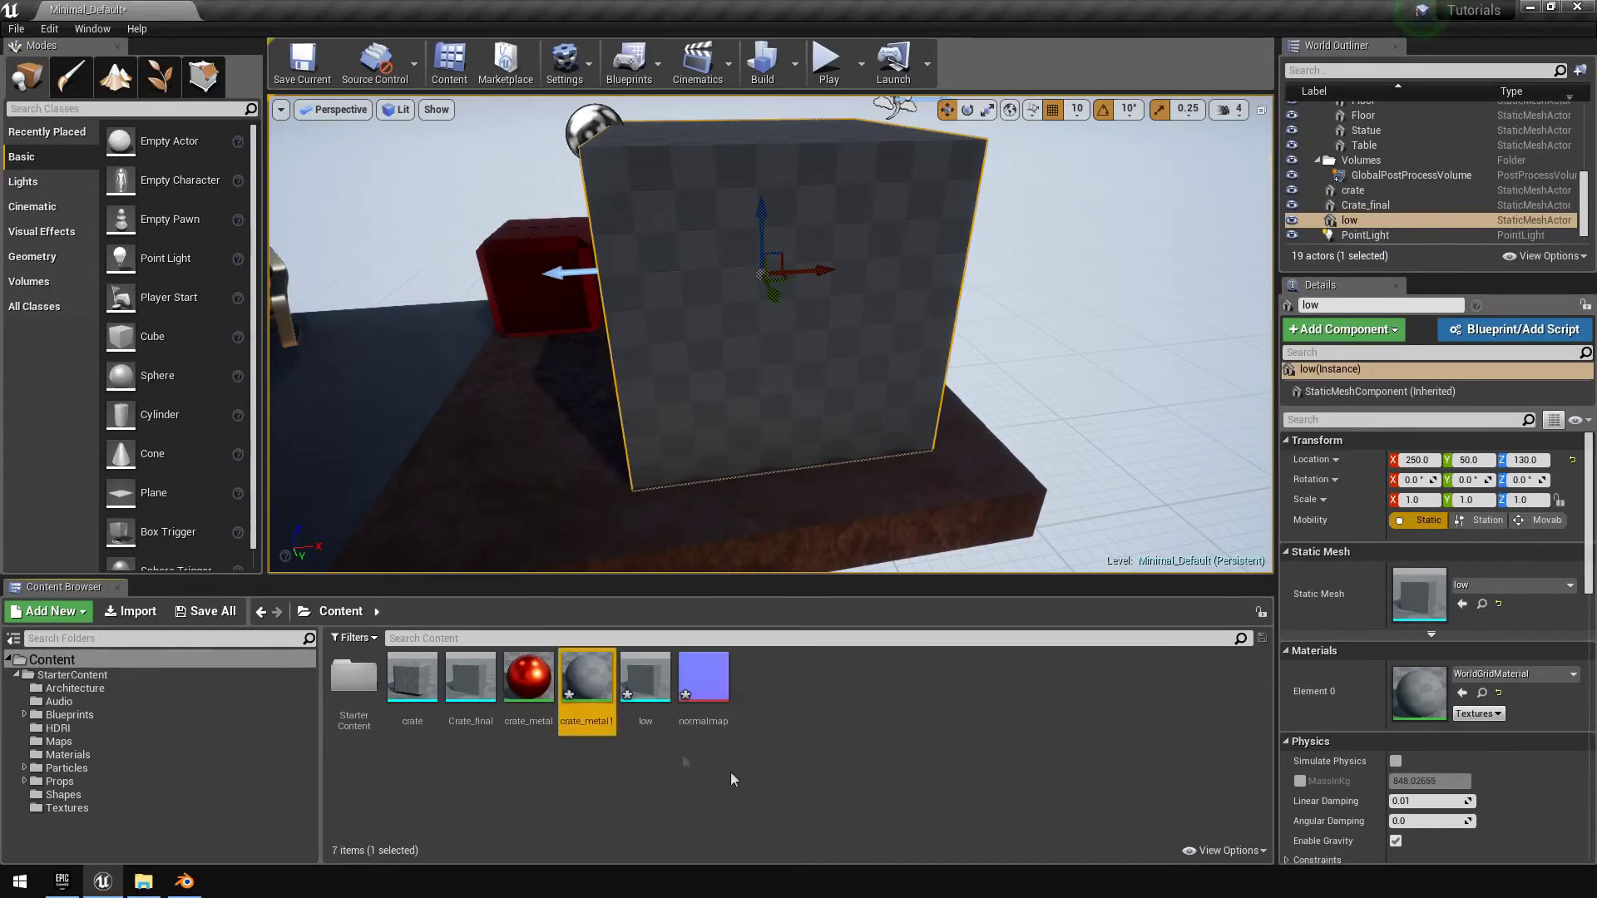
pyautogui.doubleClick(589, 677)
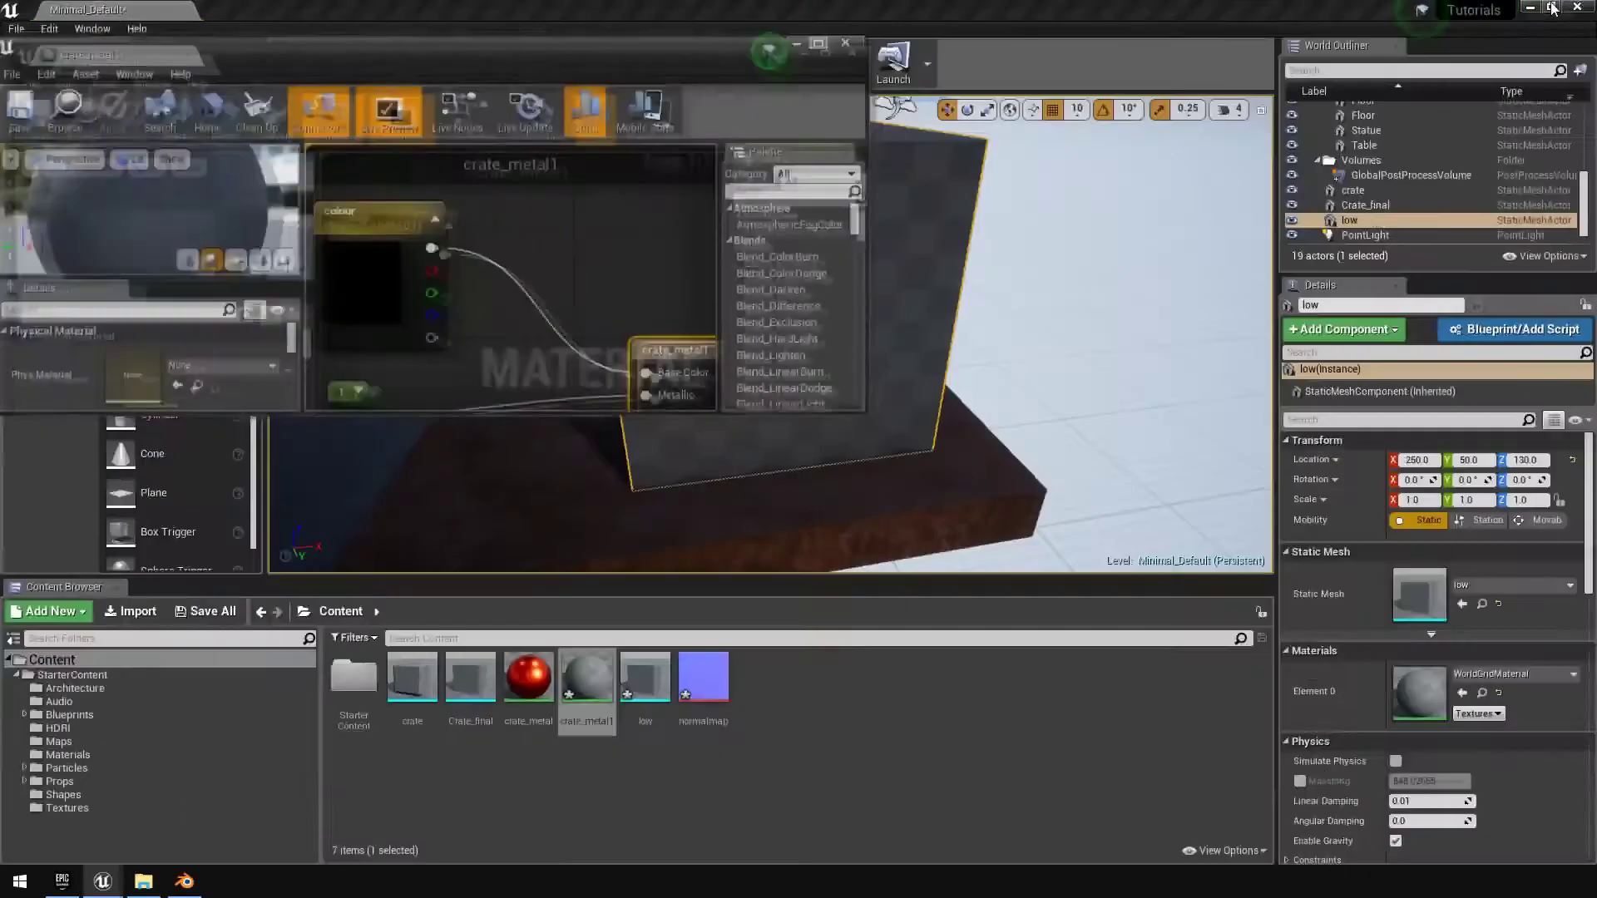
# Add the normalmap texture, wire it into the Normal input, and save crate_metal1
pyautogui.click(1550, 7)
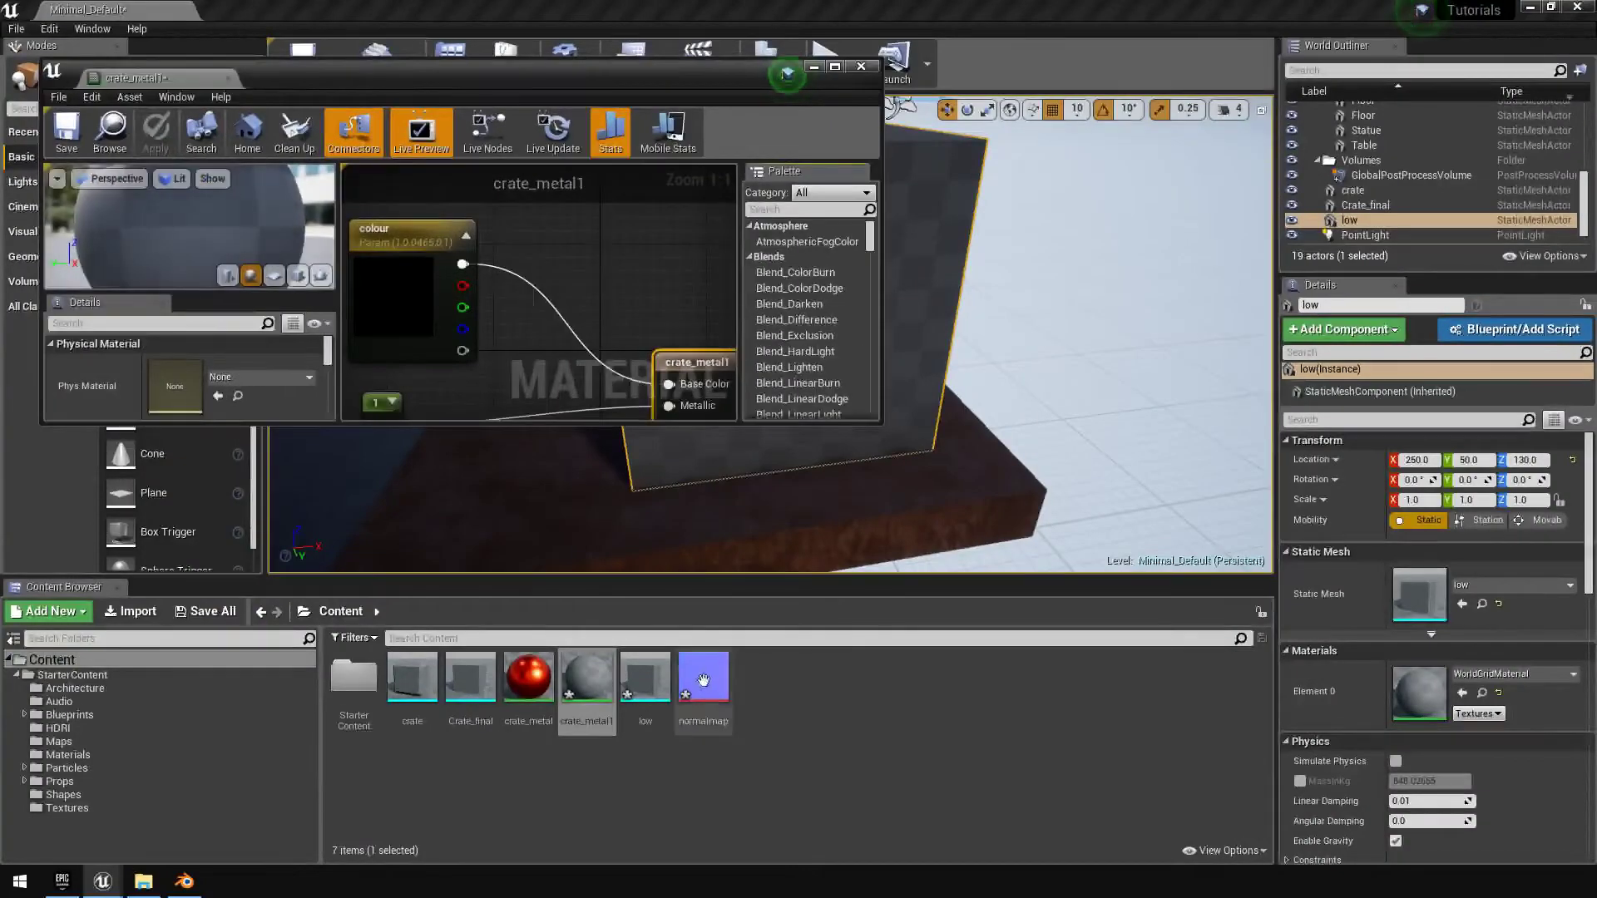
pyautogui.moveTo(703, 678); pyautogui.dragTo(515, 301)
pyautogui.click(835, 65)
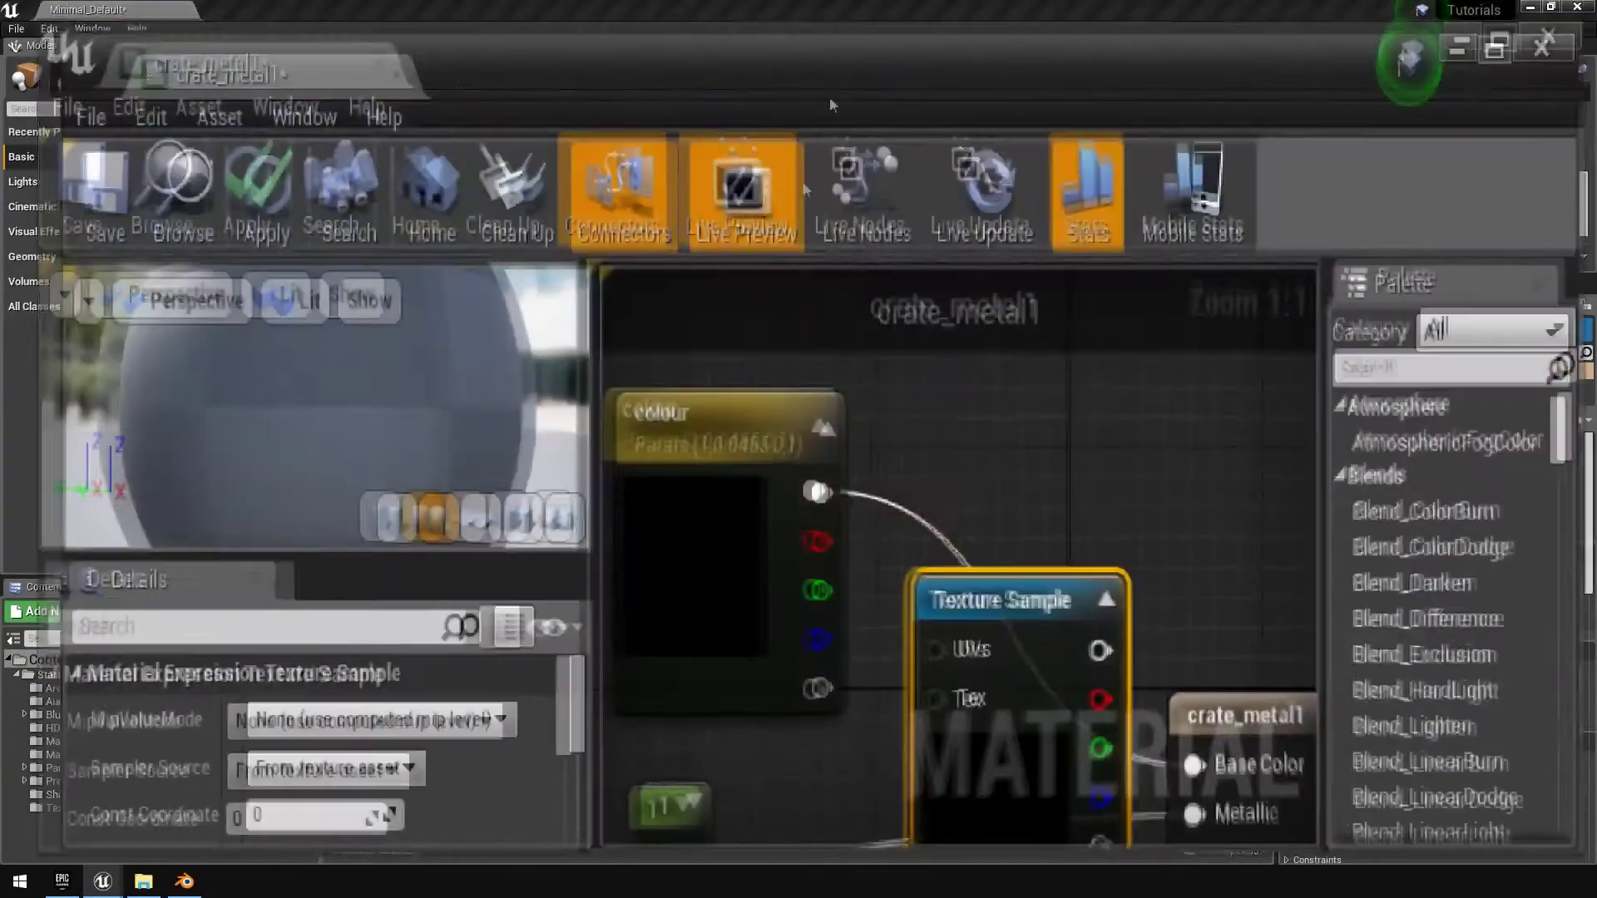
pyautogui.moveTo(805, 257); pyautogui.dragTo(665, 624)
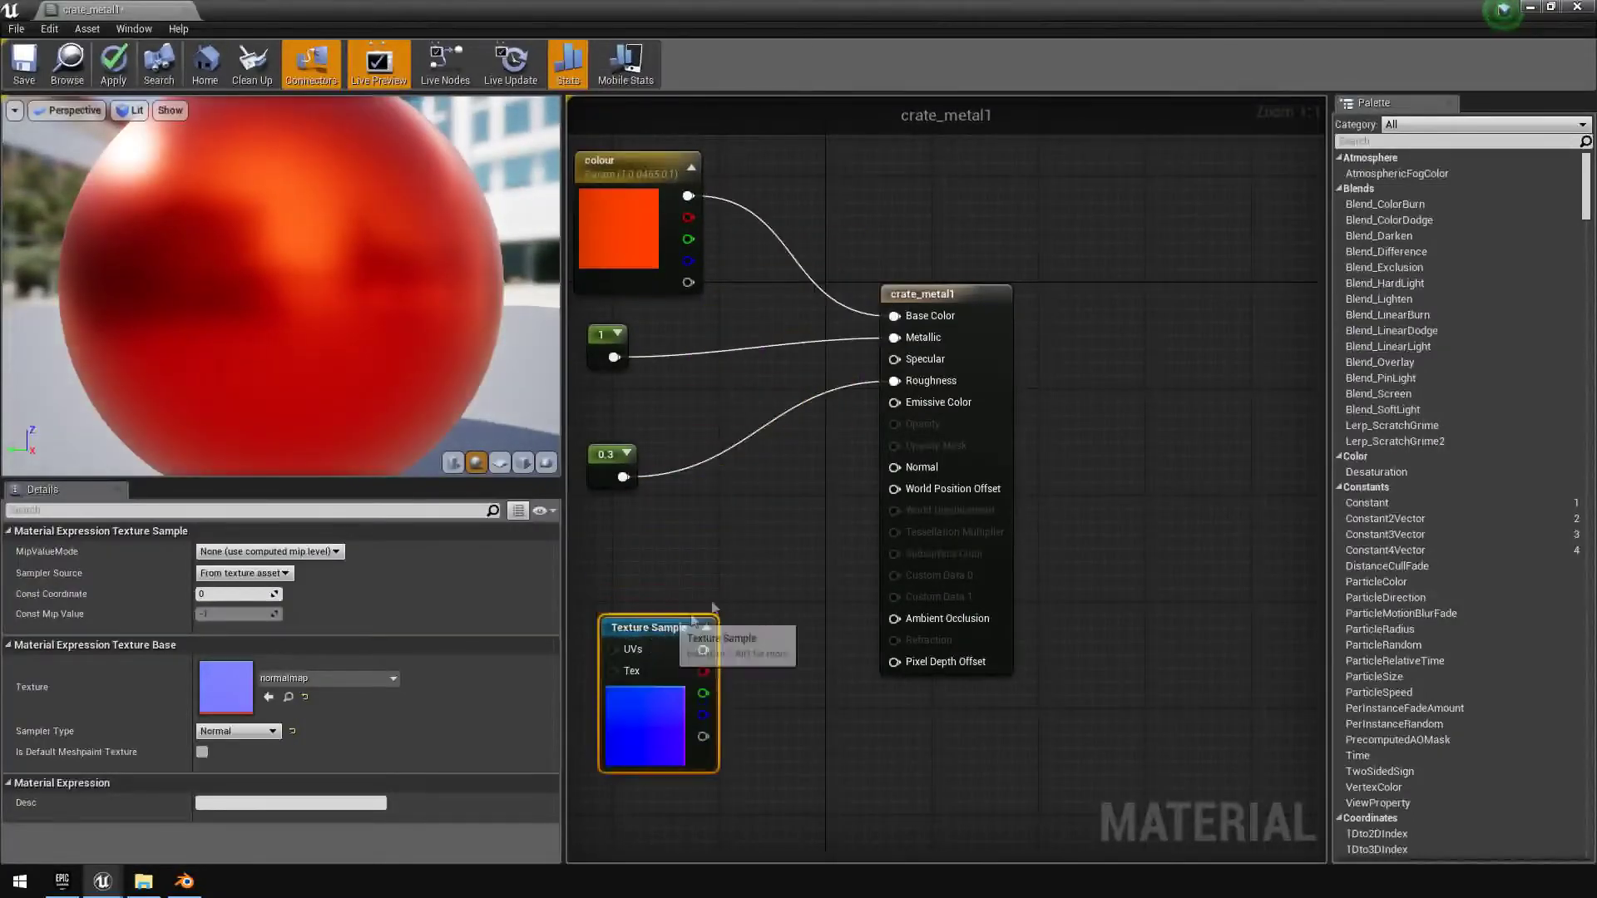
pyautogui.moveTo(733, 593); pyautogui.dragTo(926, 491, button='right')
pyautogui.moveTo(898, 548); pyautogui.dragTo(1114, 366)
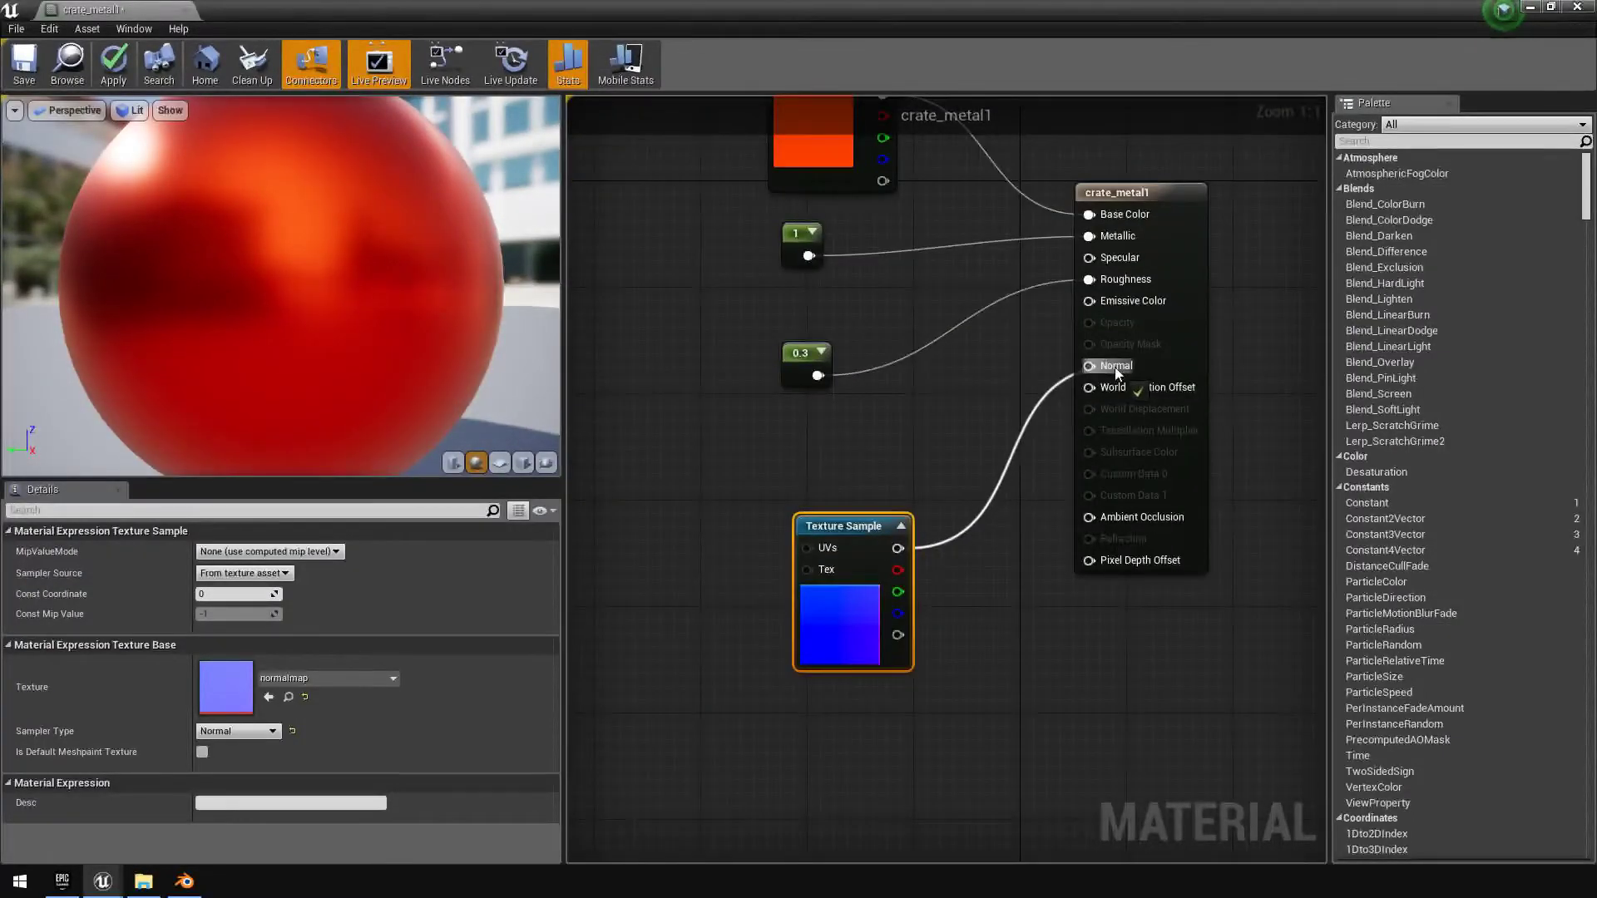
pyautogui.click(27, 70)
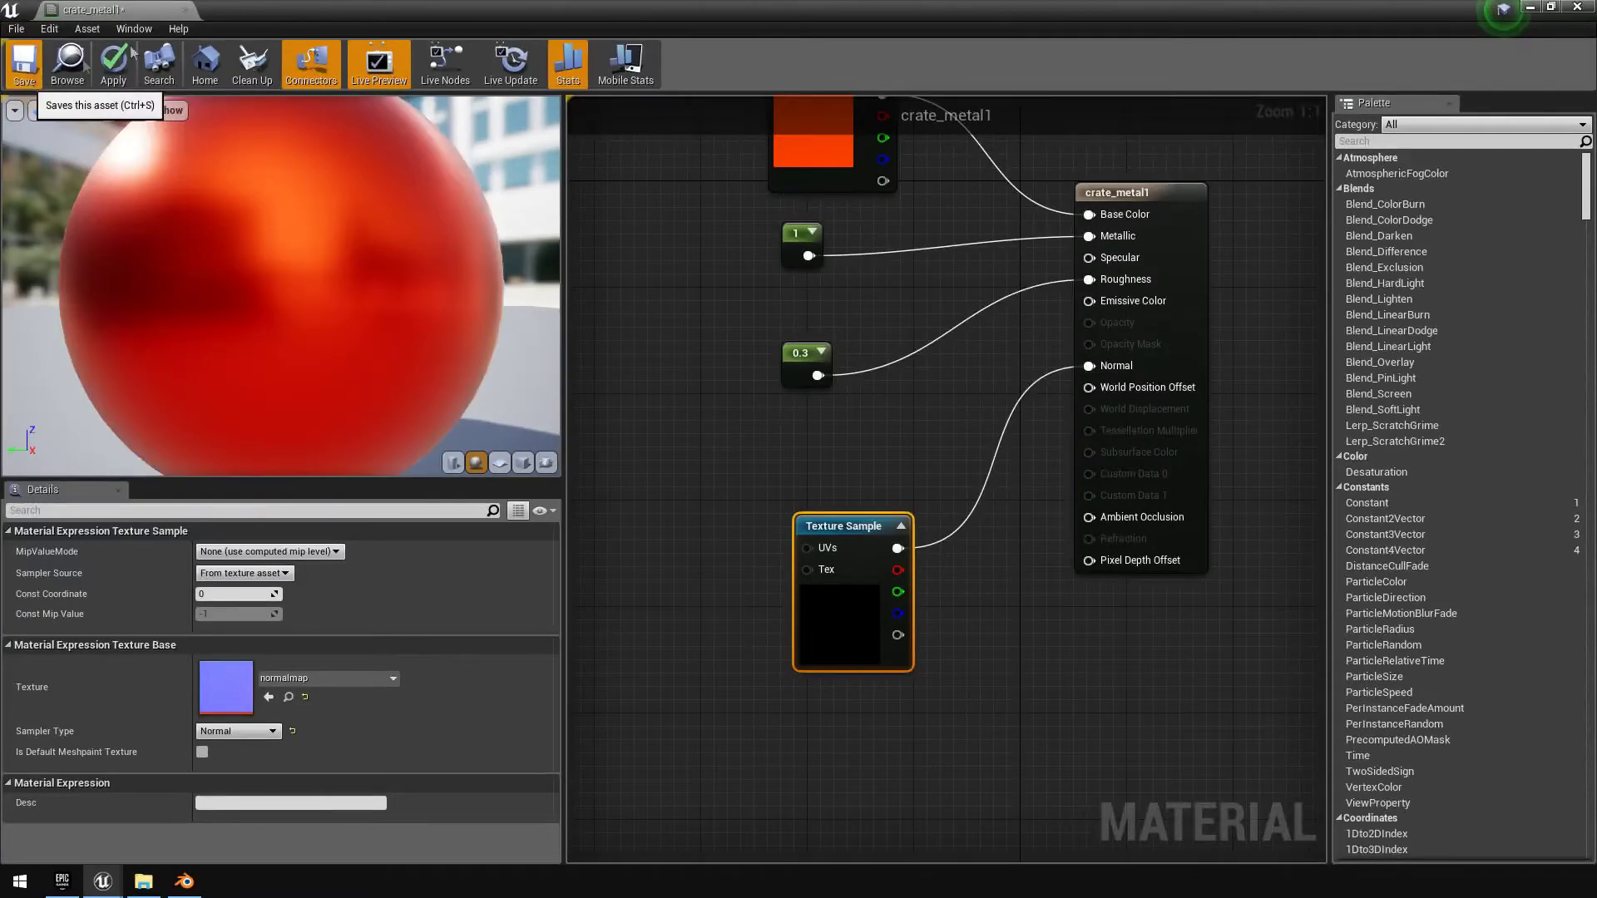
pyautogui.click(188, 10)
# Apply the crate_metal1 material to the low crate so it turns red metal
pyautogui.click(589, 722)
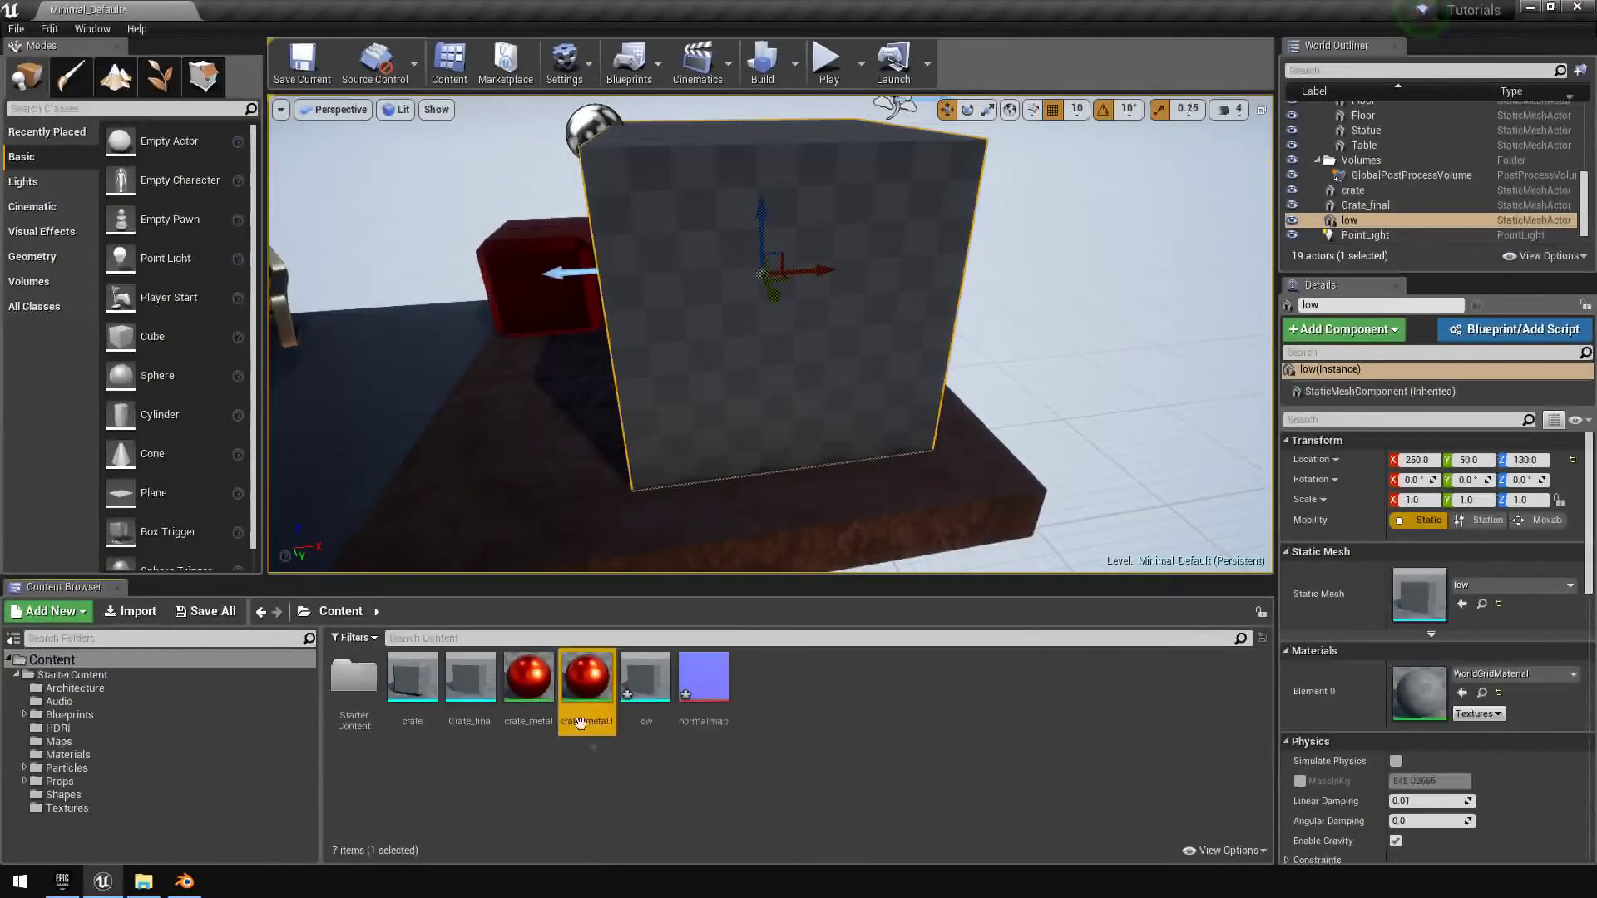
pyautogui.moveTo(569, 697); pyautogui.dragTo(765, 334)
pyautogui.moveTo(765, 335)
pyautogui.mouseDown(button='right')
pyautogui.moveTo(842, 301)
pyautogui.moveTo(774, 307)
pyautogui.mouseUp(button='right')
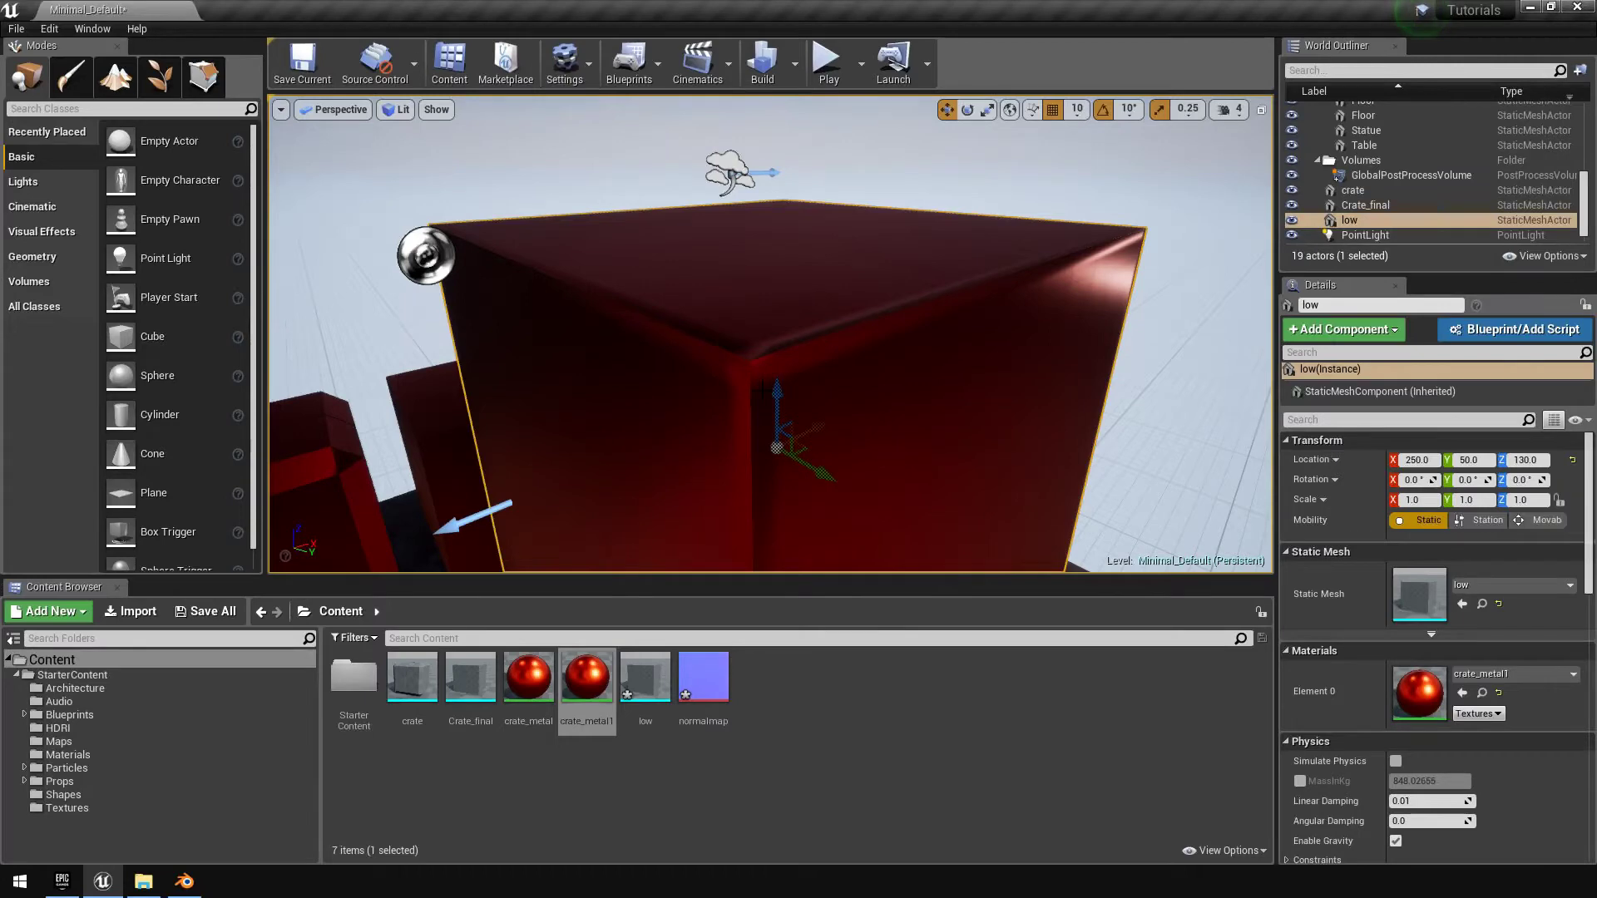
# Open the normalmap texture in the texture editor to inspect it
pyautogui.moveTo(689, 697)
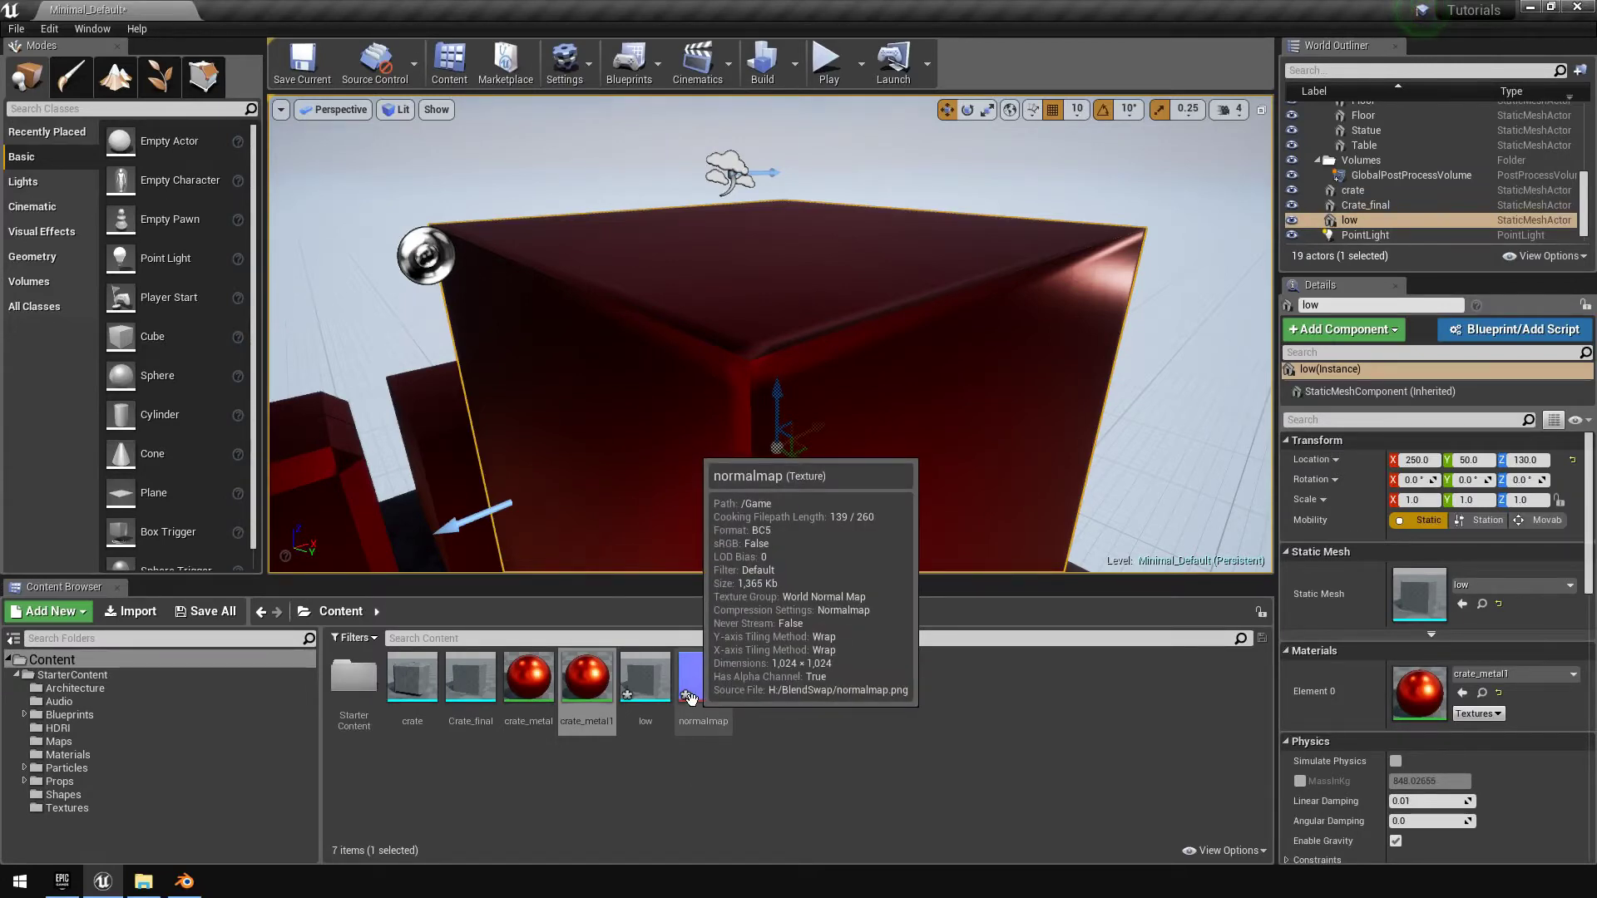
pyautogui.click(762, 756)
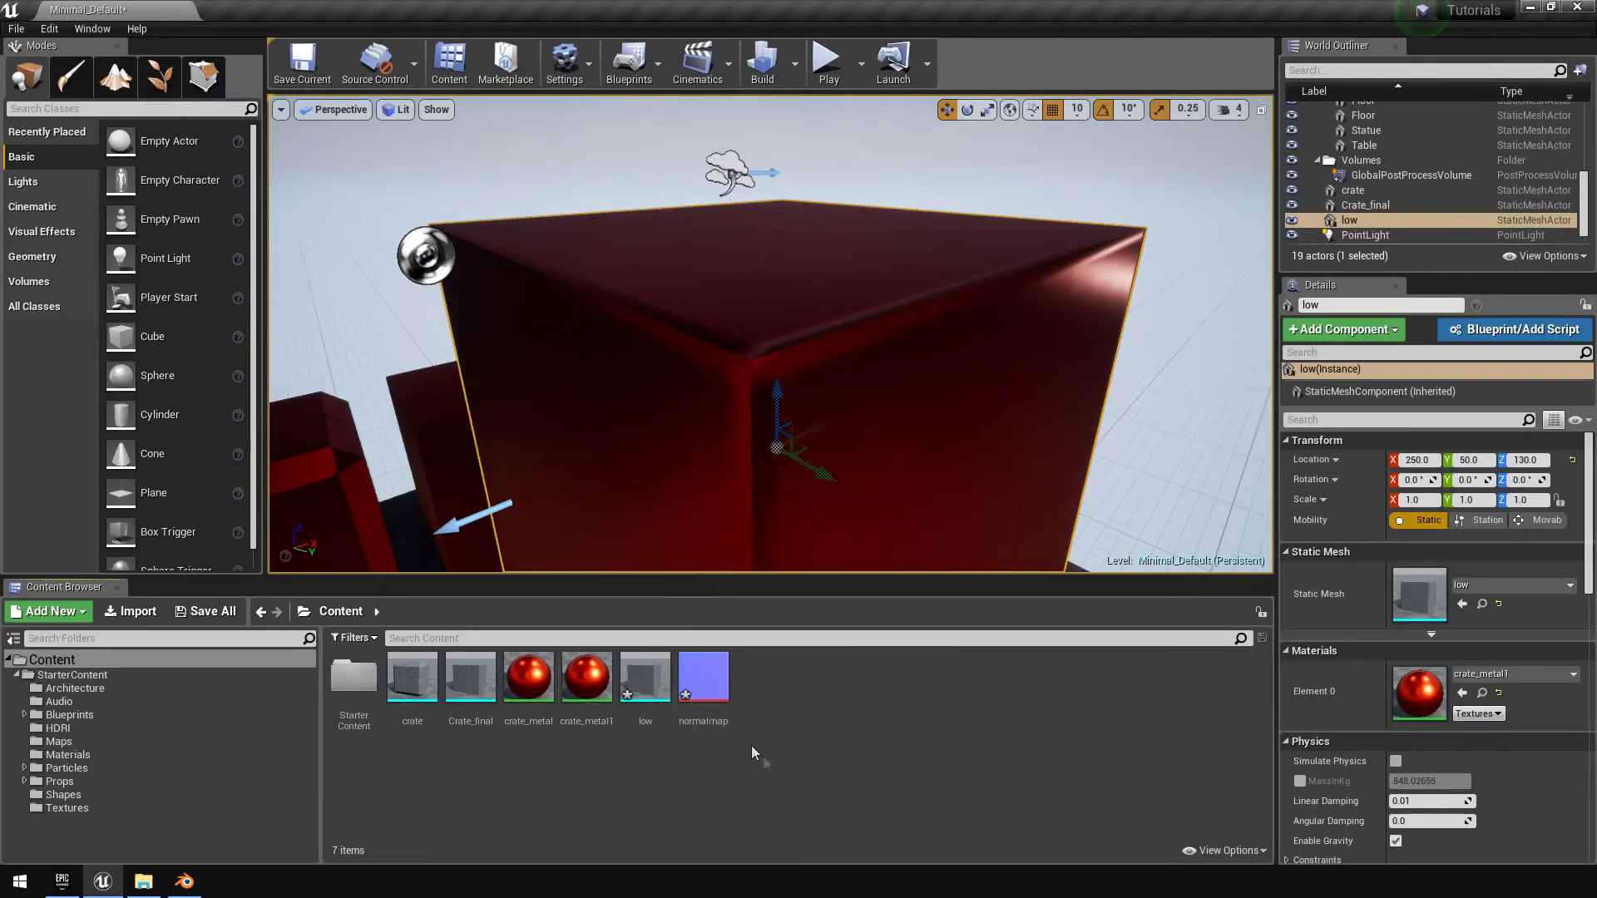
pyautogui.doubleClick(708, 697)
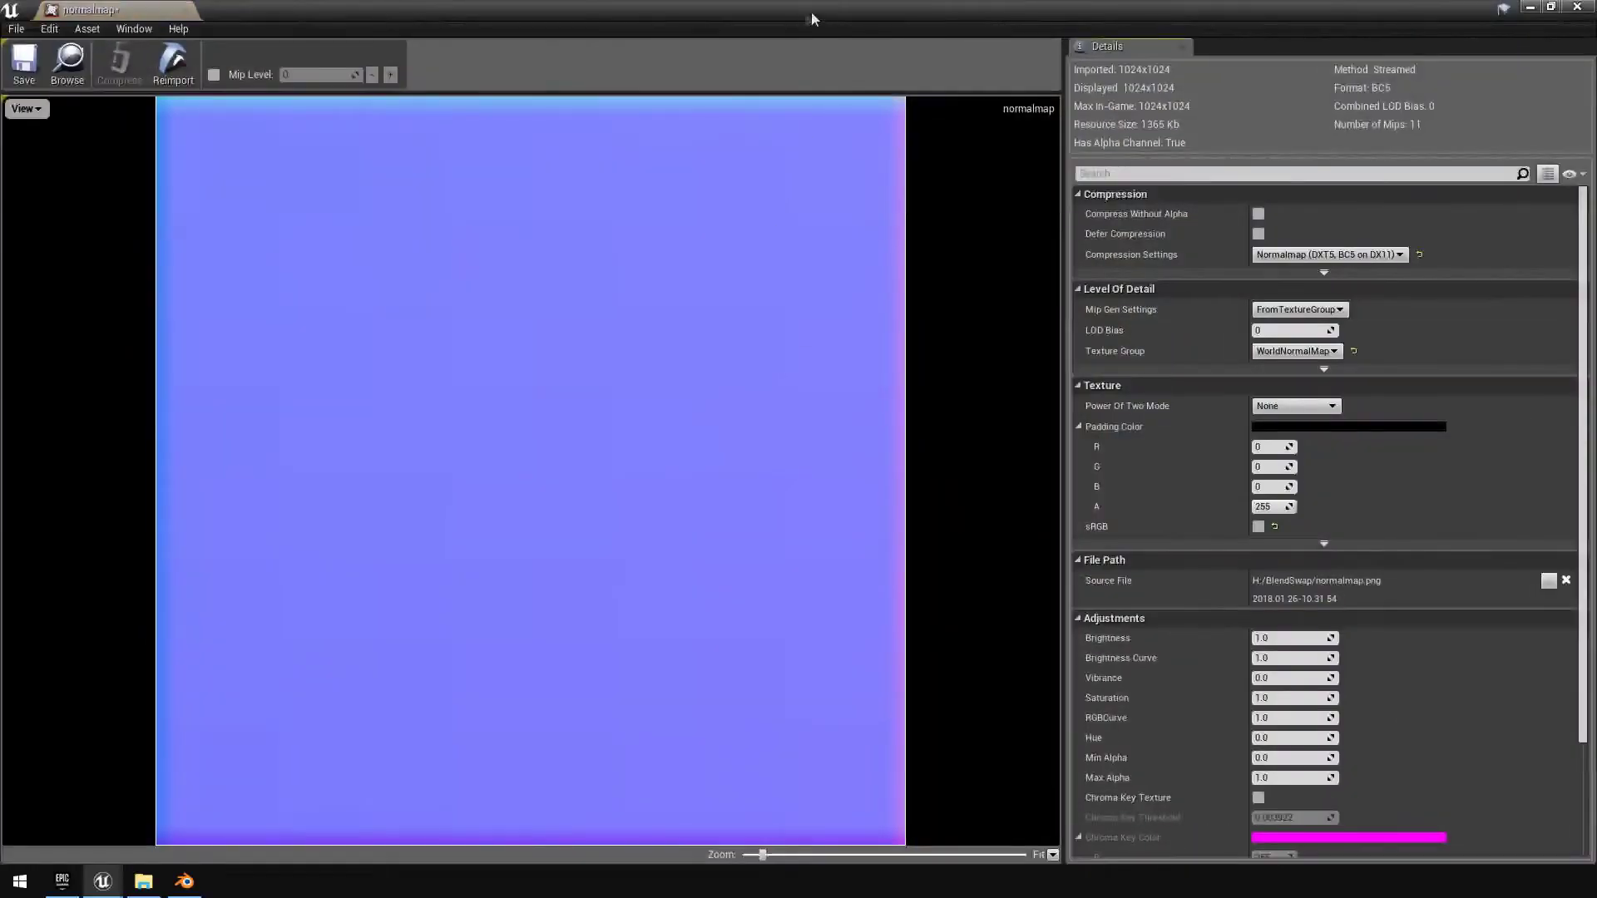
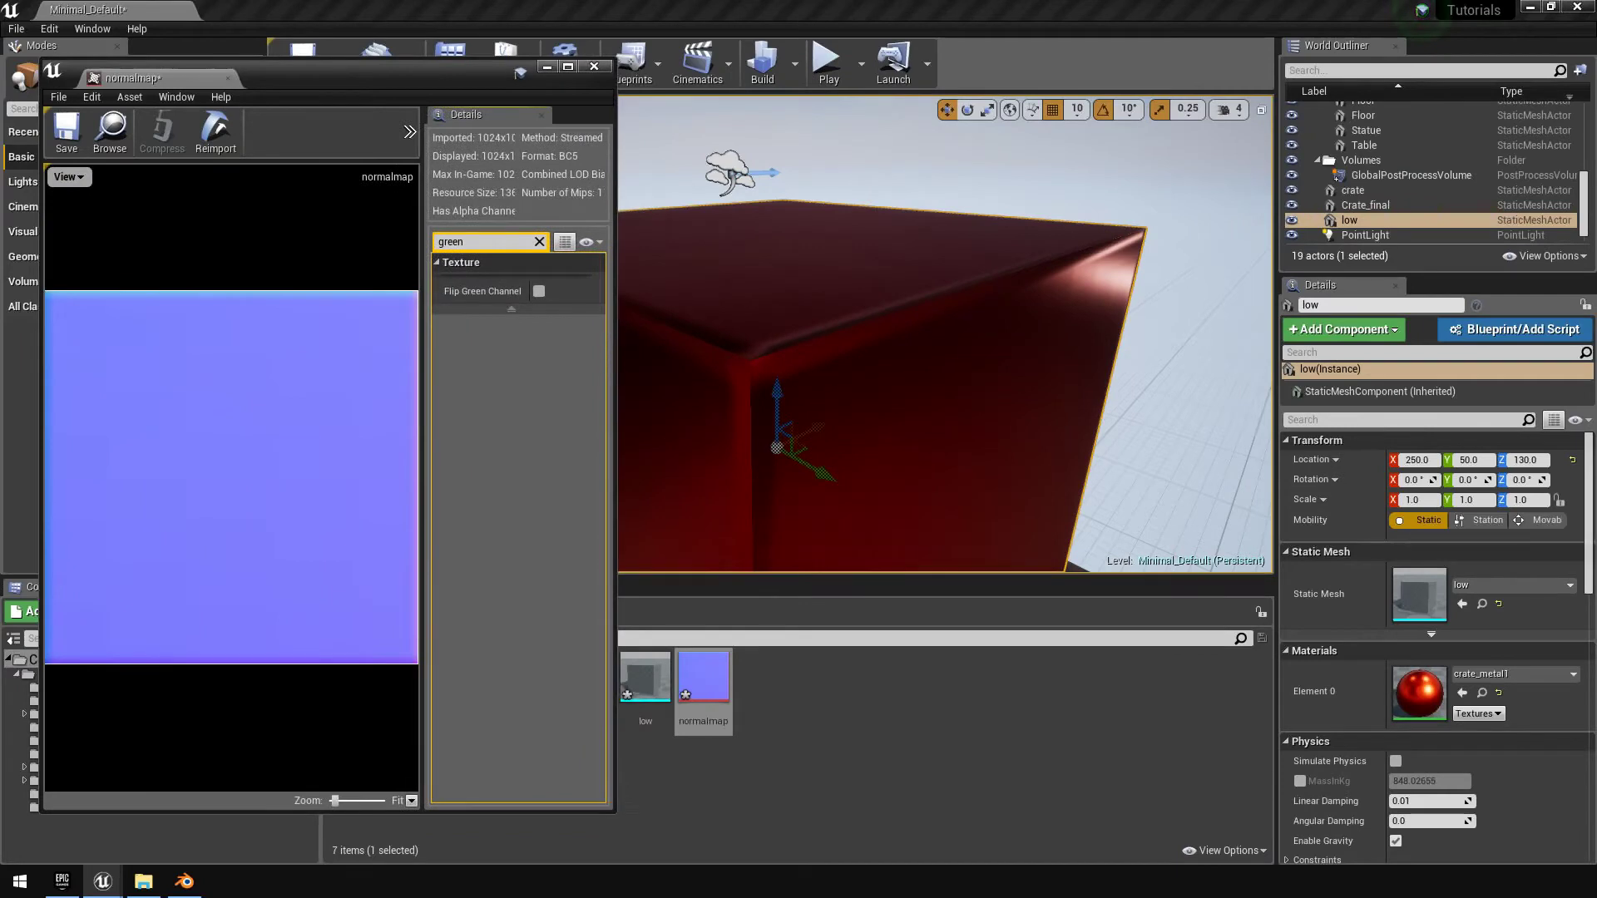
# Turn on Flip Green Channel for the normalmap texture, save it, and close the texture editor
pyautogui.click(539, 291)
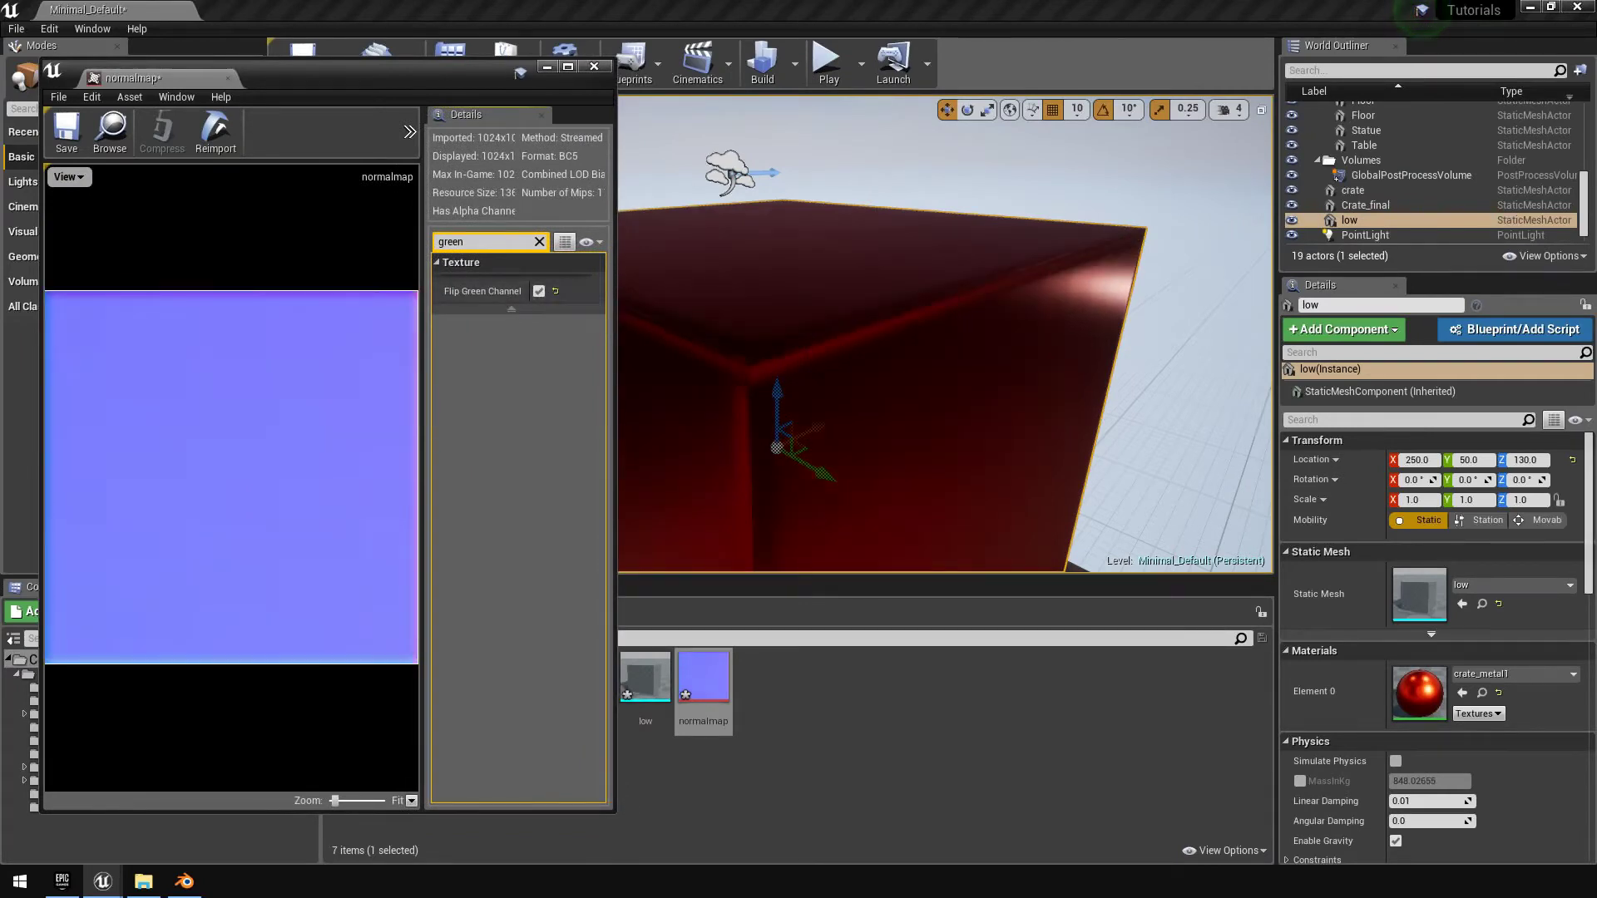
pyautogui.click(539, 291)
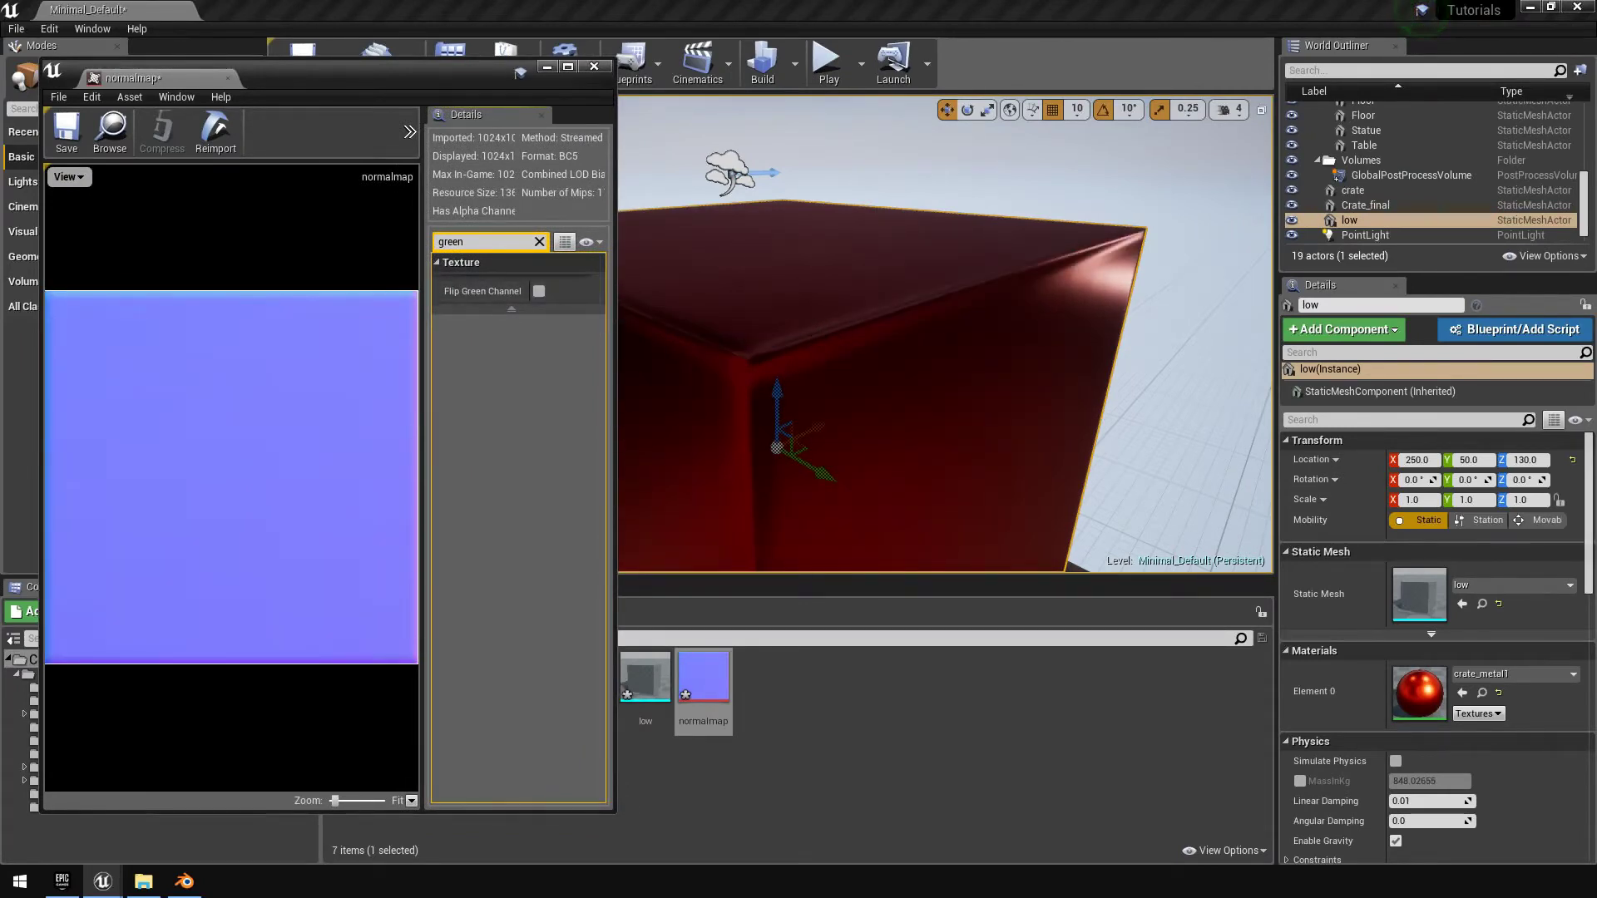
pyautogui.click(539, 292)
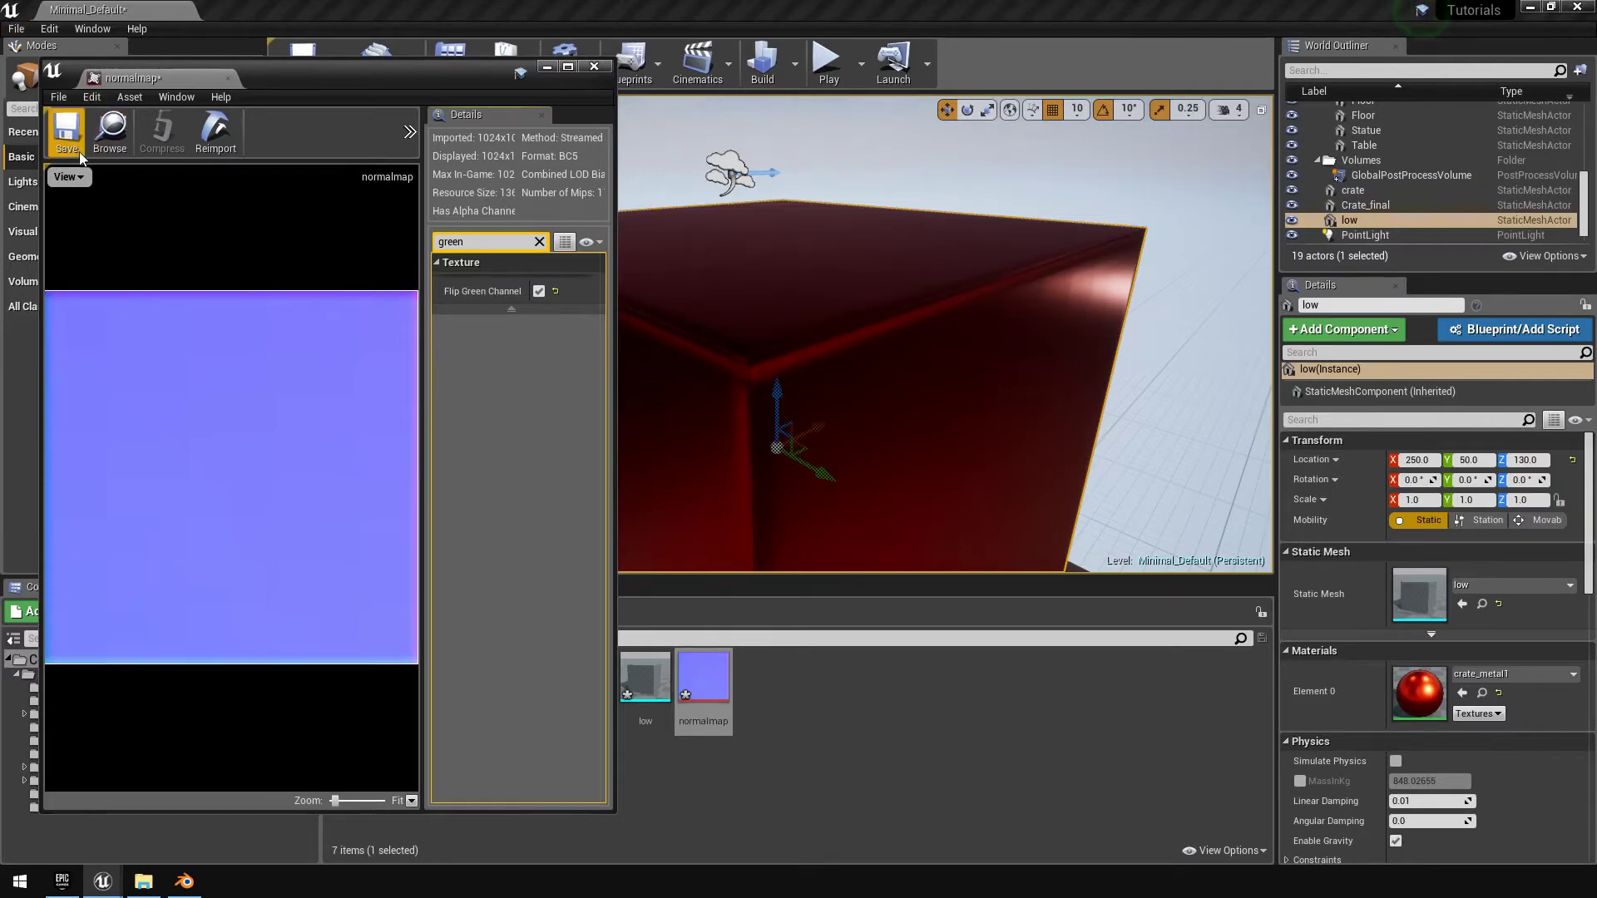
pyautogui.click(66, 133)
pyautogui.click(228, 78)
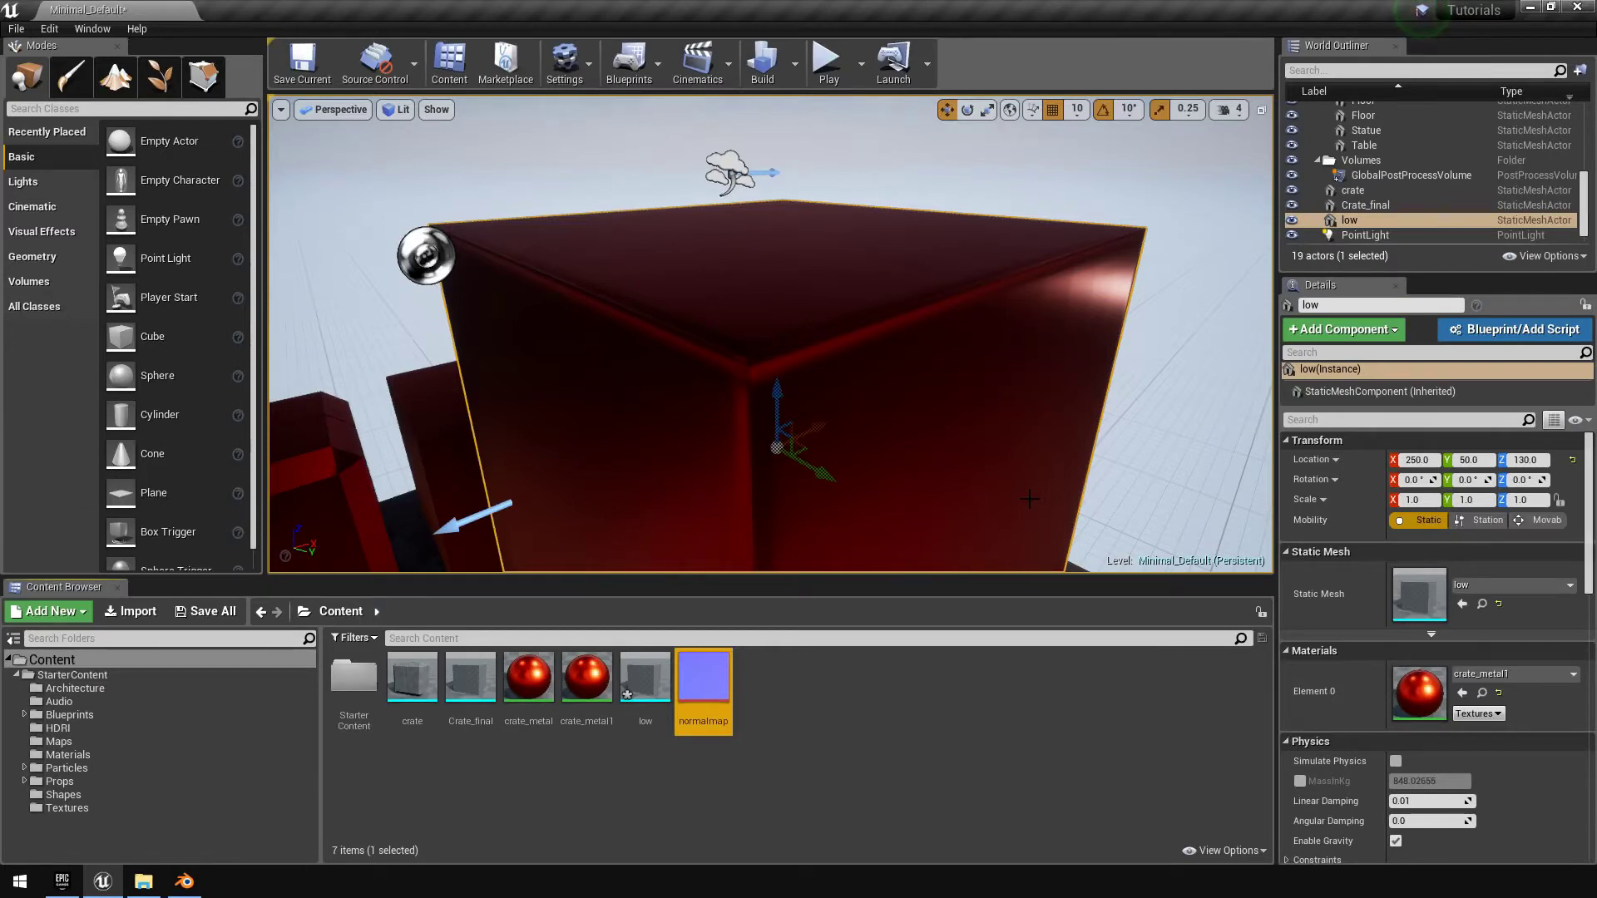
pyautogui.moveTo(1030, 499); pyautogui.dragTo(954, 326, button='right')
pyautogui.press('d')
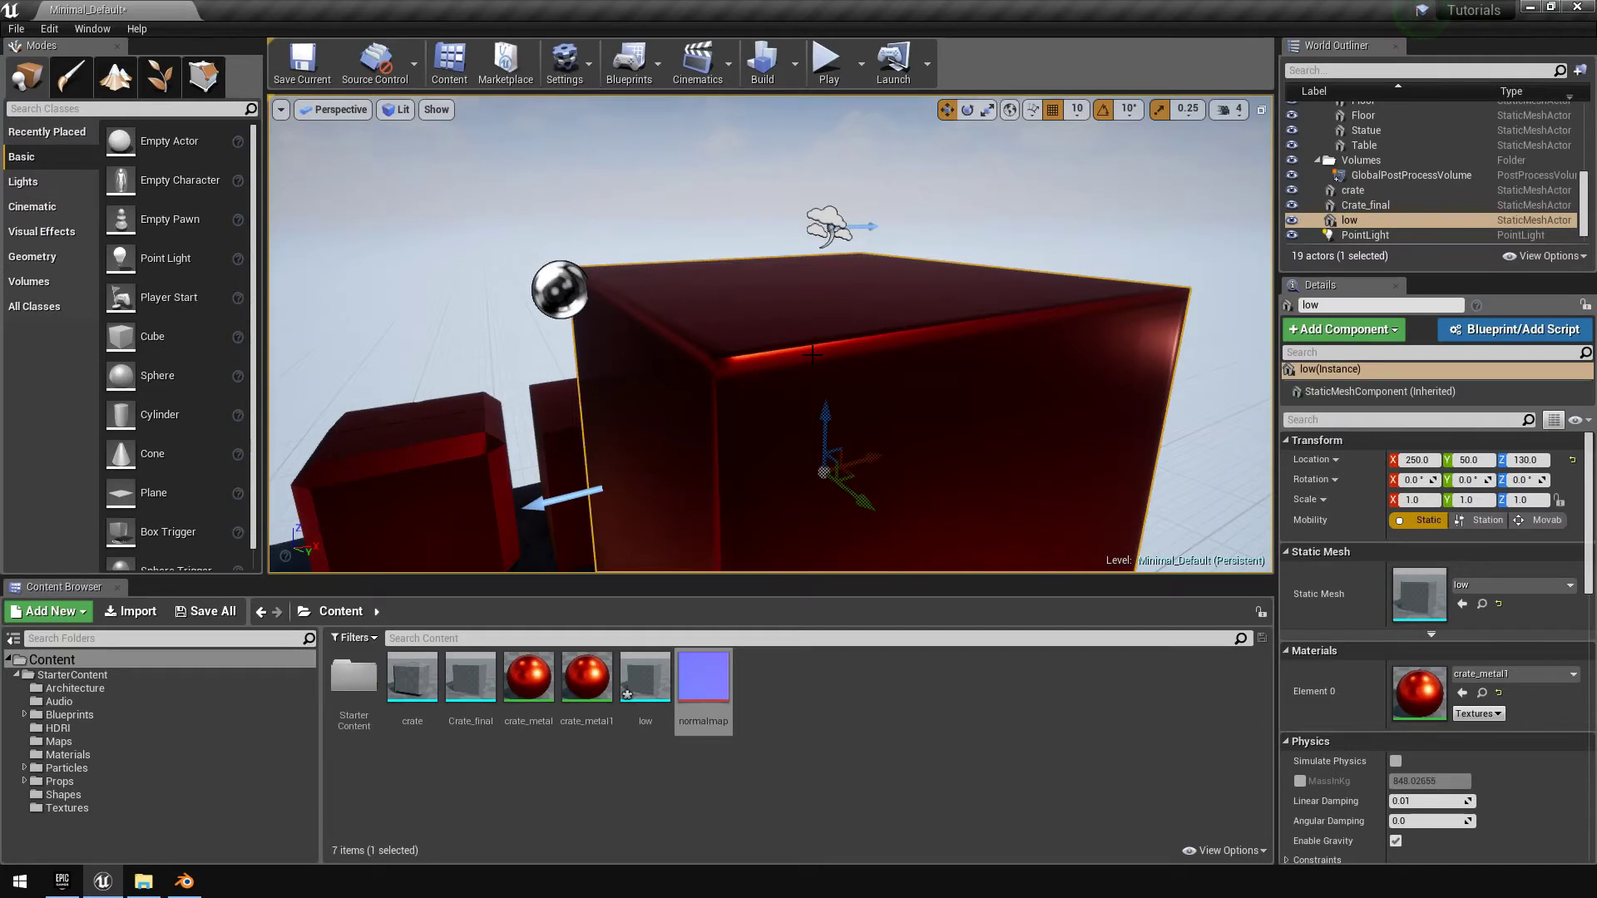
pyautogui.moveTo(819, 351); pyautogui.dragTo(980, 251, button='right')
pyautogui.press('s')
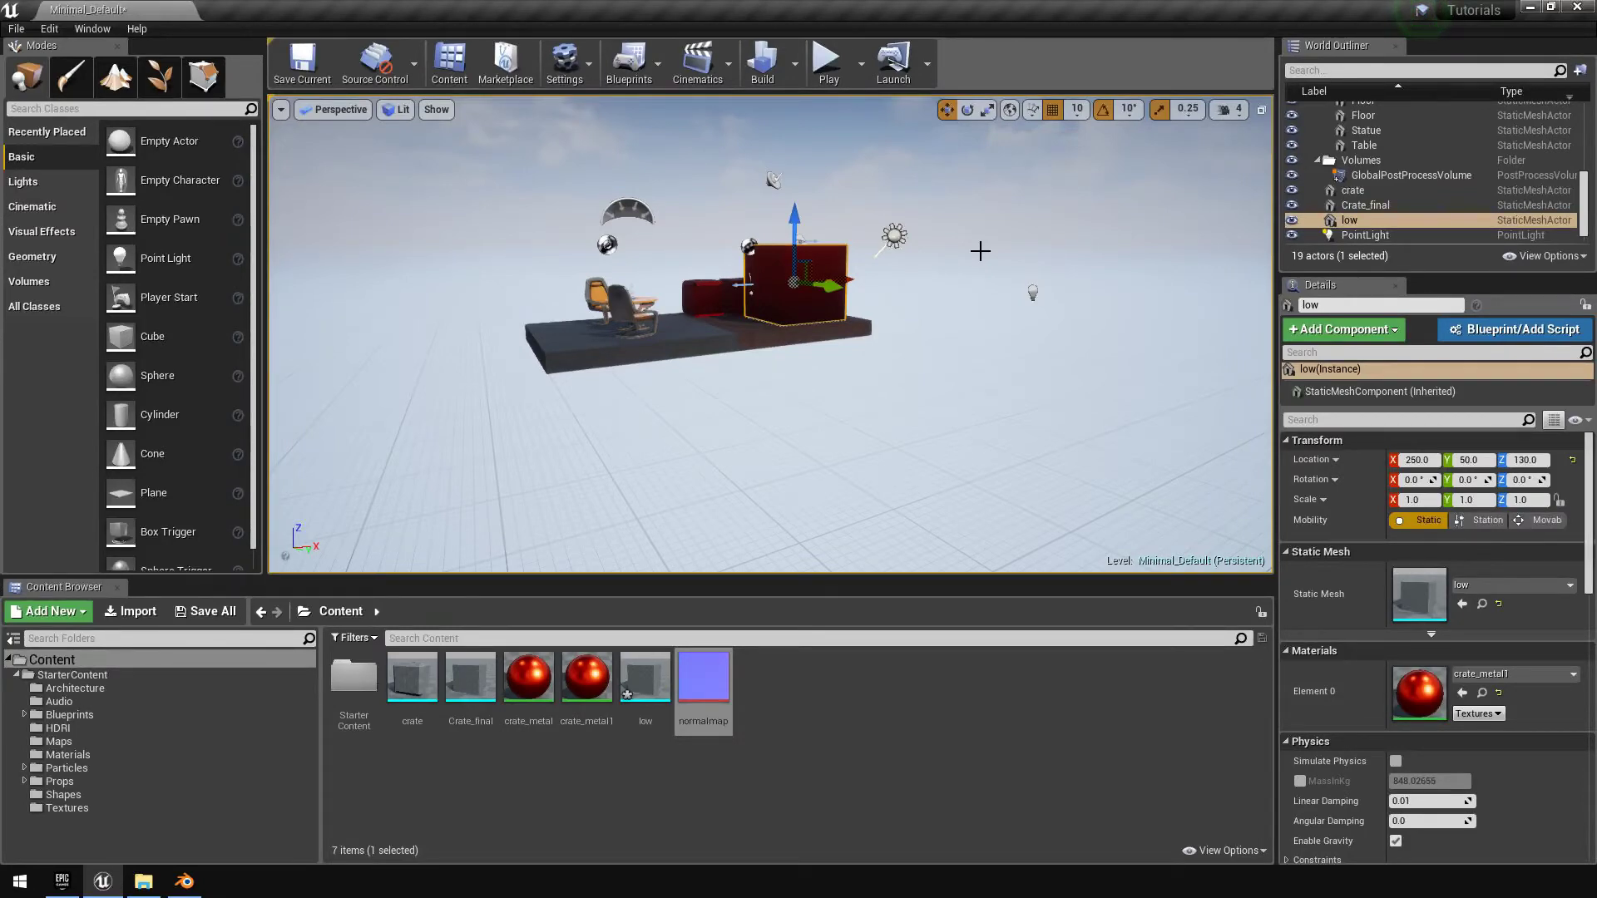
# Drag the low crate along X so its Location X changes from 250 to 50
pyautogui.moveTo(861, 349); pyautogui.dragTo(915, 385, button='right')
pyautogui.press('w')
pyautogui.press('e')
pyautogui.press('d')
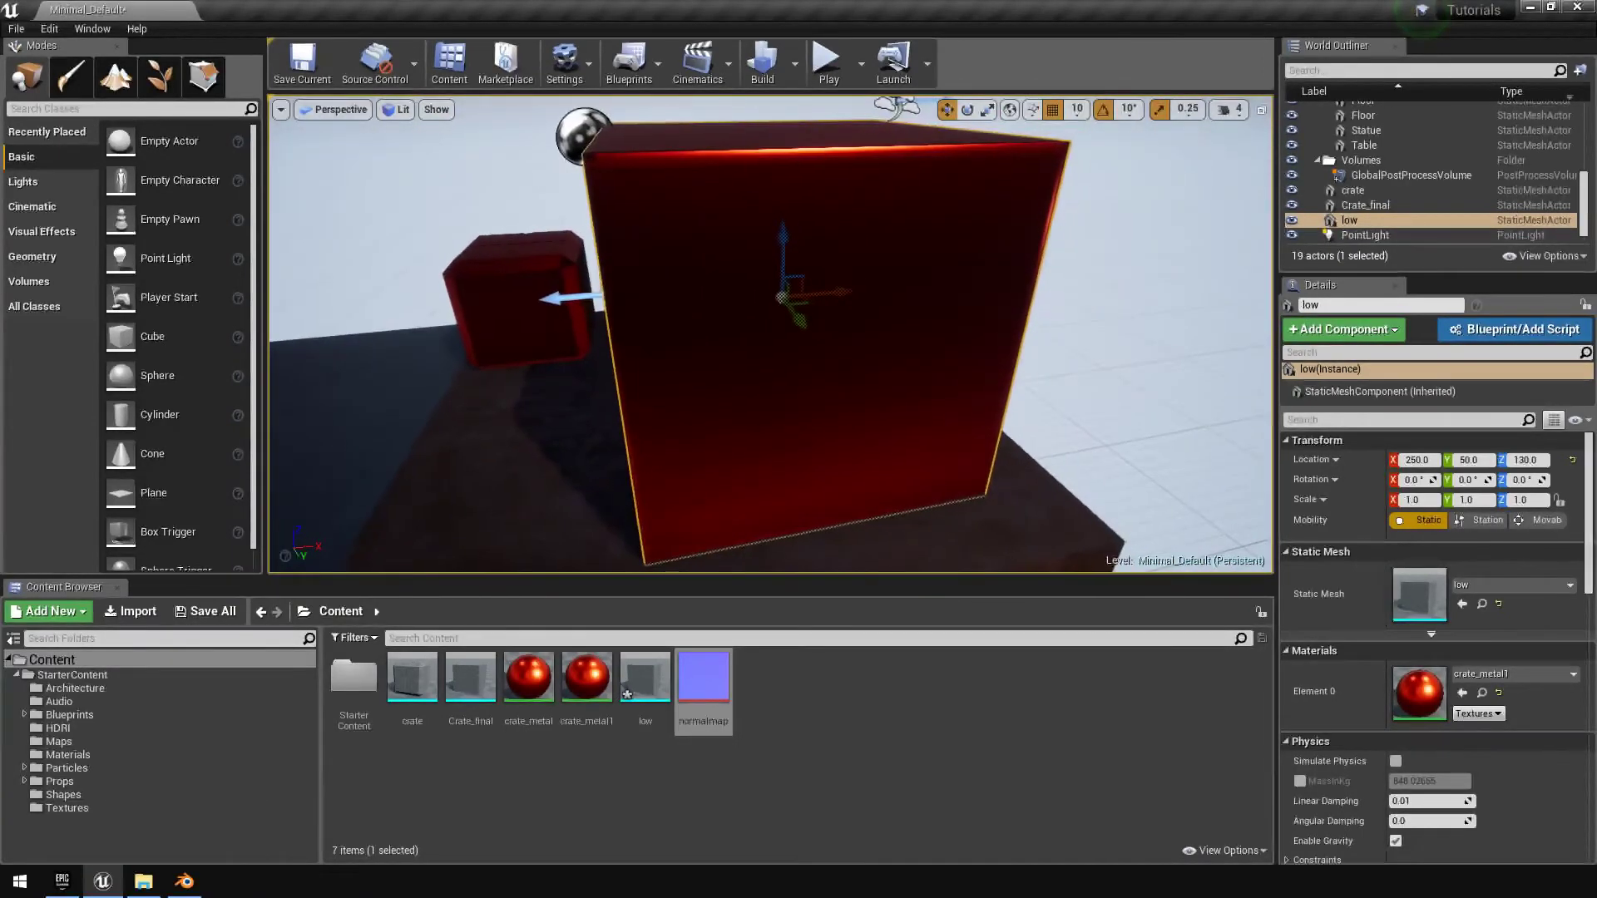
pyautogui.moveTo(840, 290); pyautogui.dragTo(510, 351)
pyautogui.press('d')
pyautogui.moveTo(510, 351); pyautogui.dragTo(476, 357, button='right')
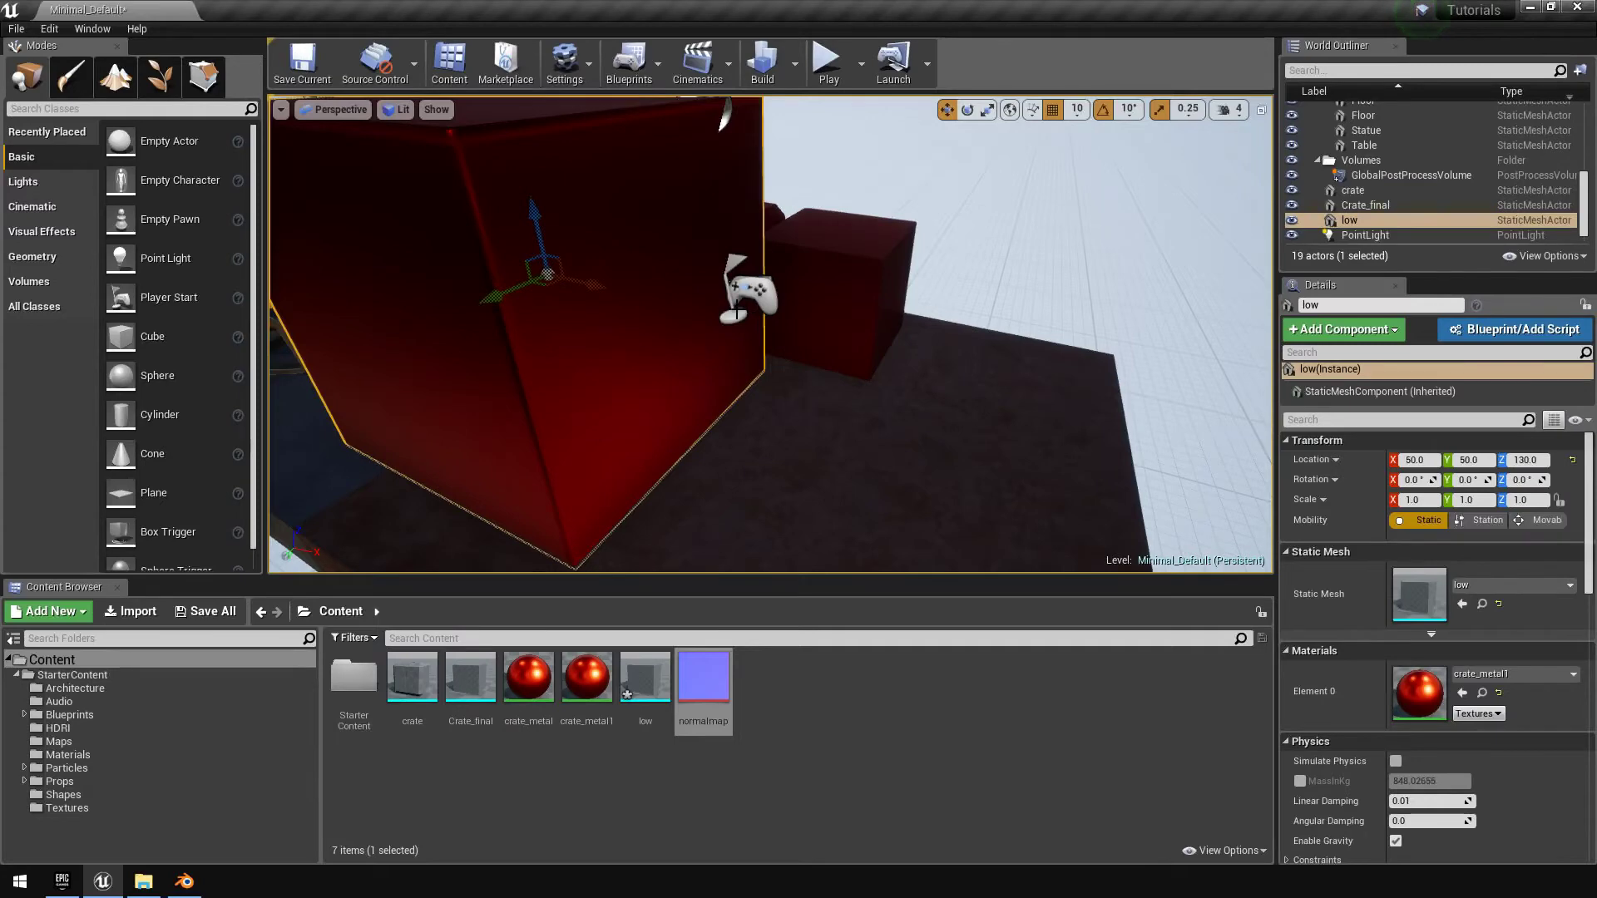
# Frame the low crate and orbit to inspect its top, then bring up the textures.com page
pyautogui.press('f')
pyautogui.moveTo(770, 335); pyautogui.dragTo(747, 357, button='right')
pyautogui.moveTo(689, 251); pyautogui.dragTo(727, 238, button='right')
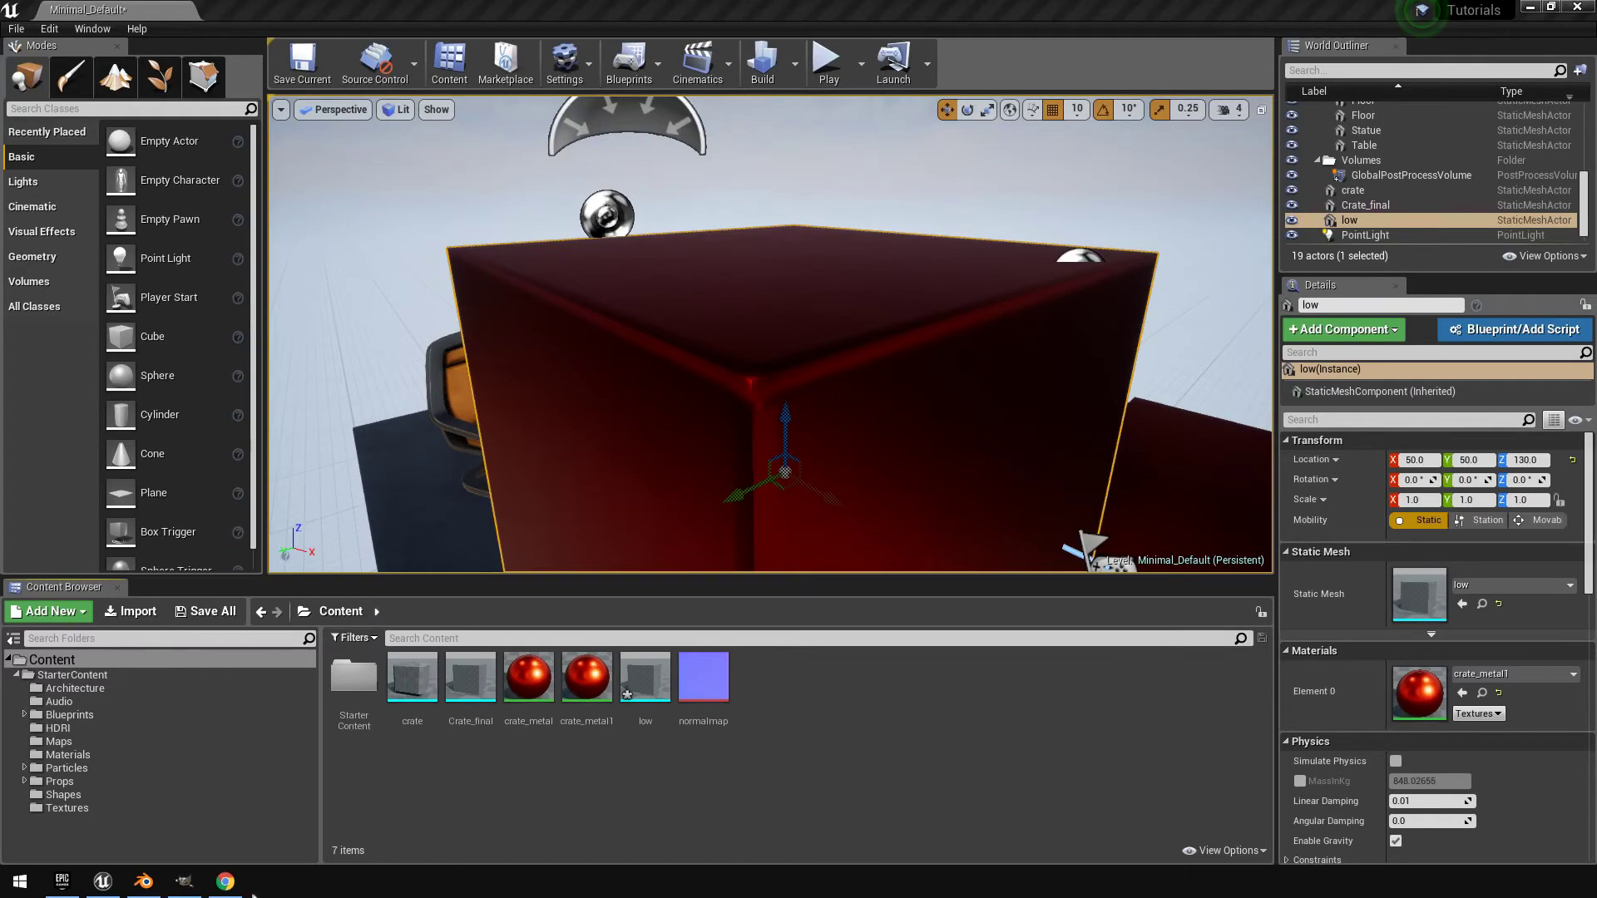
pyautogui.click(225, 882)
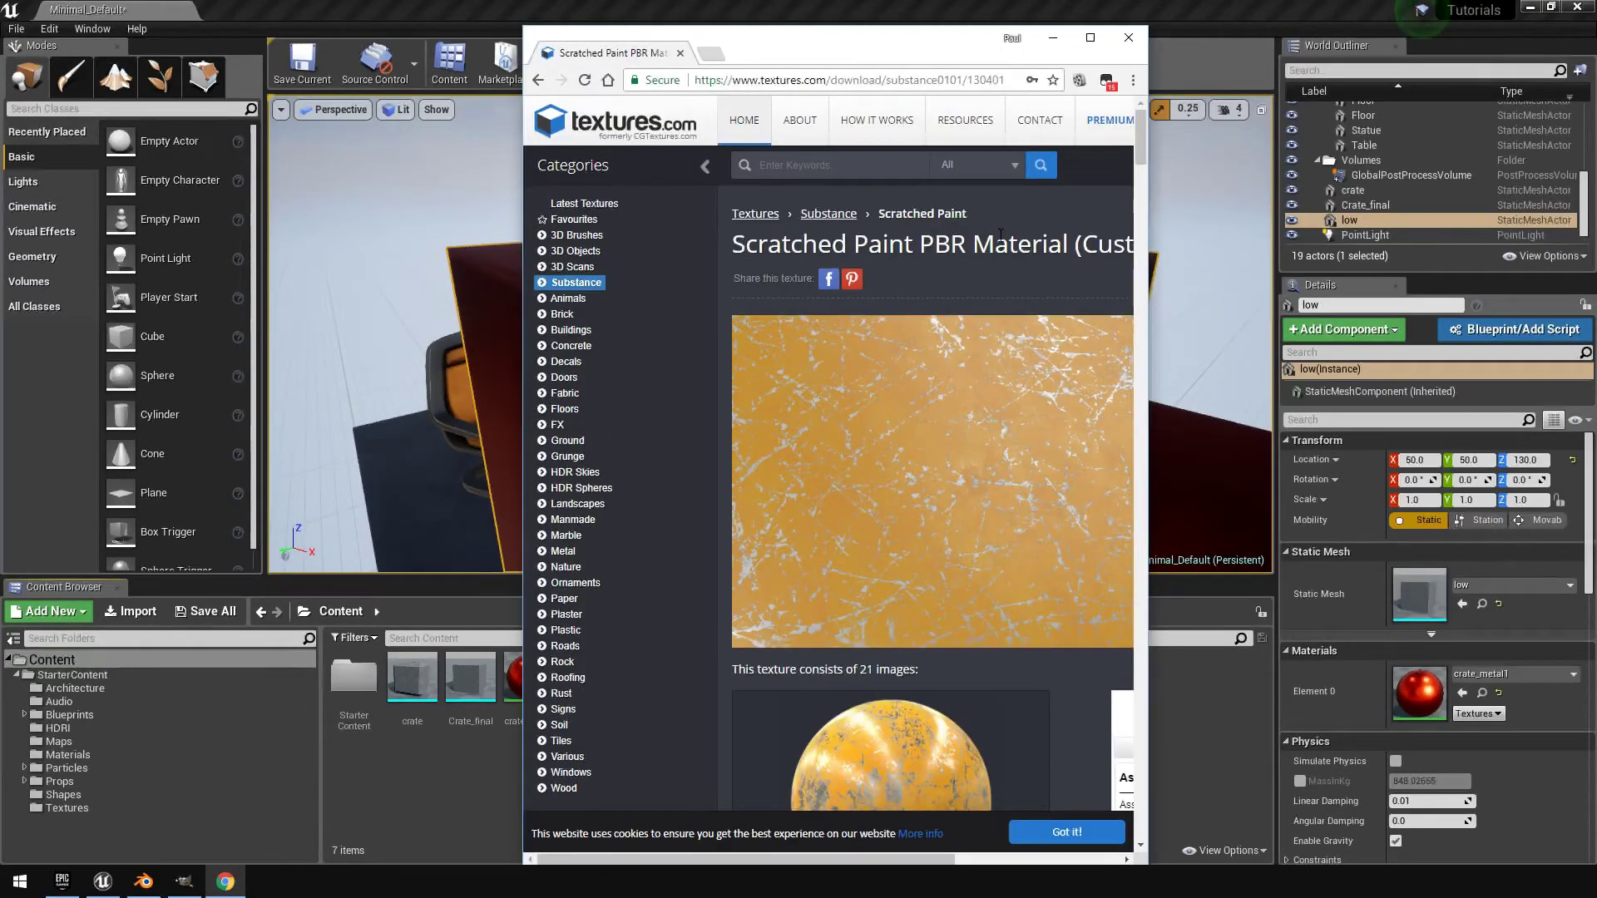
# Review the Albedo, Normal, Roughness and Metallic Scratched Paint downloads on textures.com, then switch to GIMP
pyautogui.scroll(-15, 875, 505)
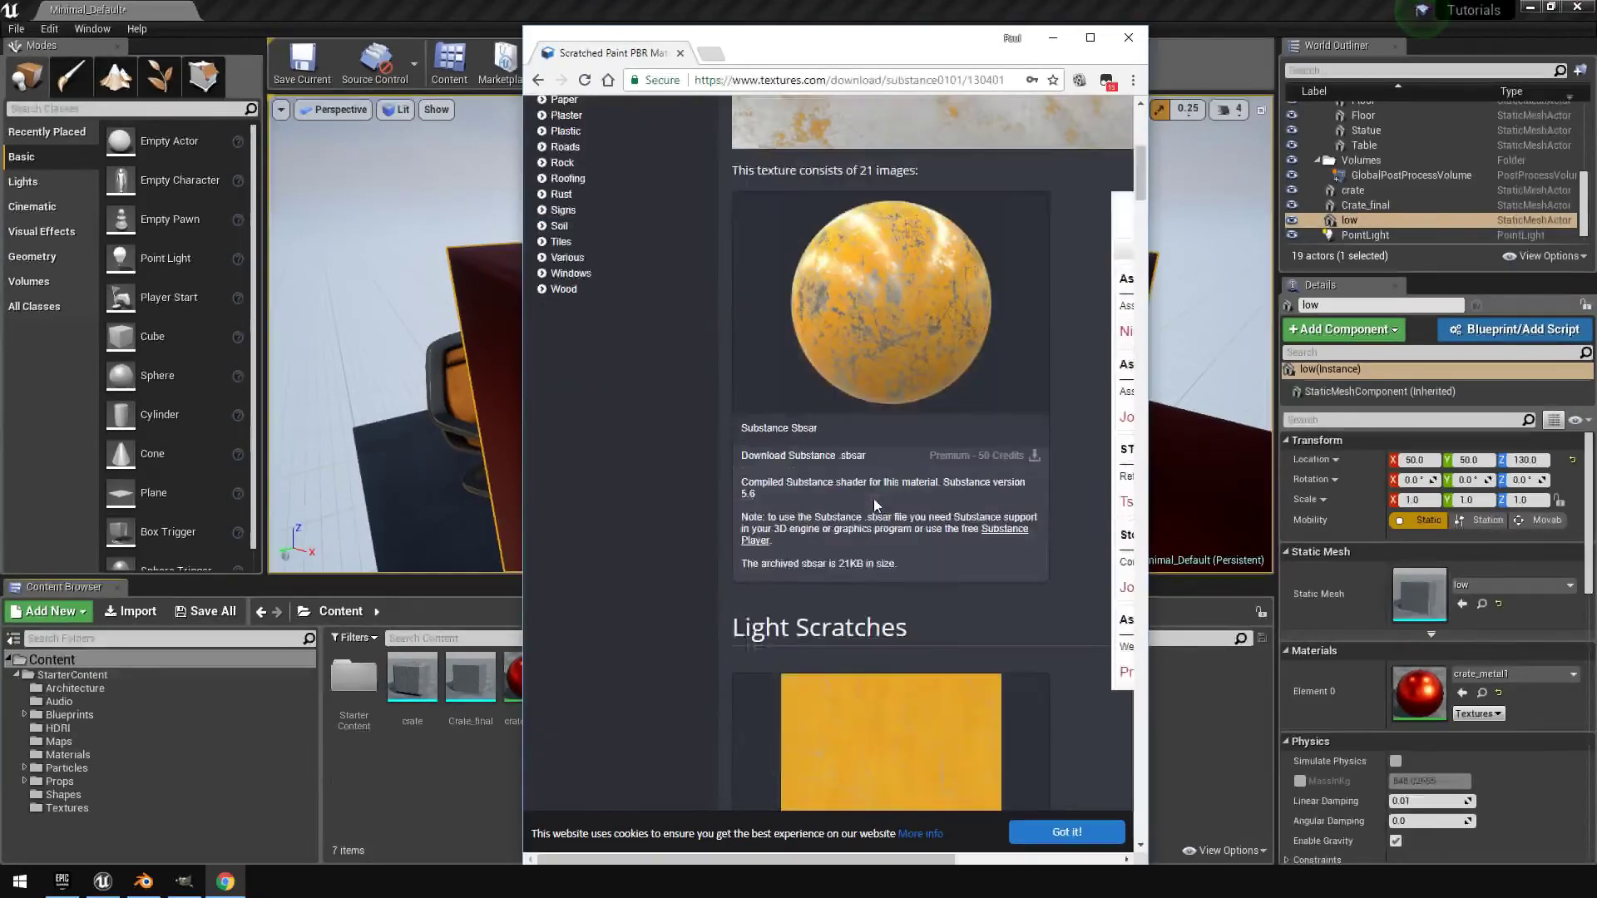
pyautogui.scroll(11, 873, 500)
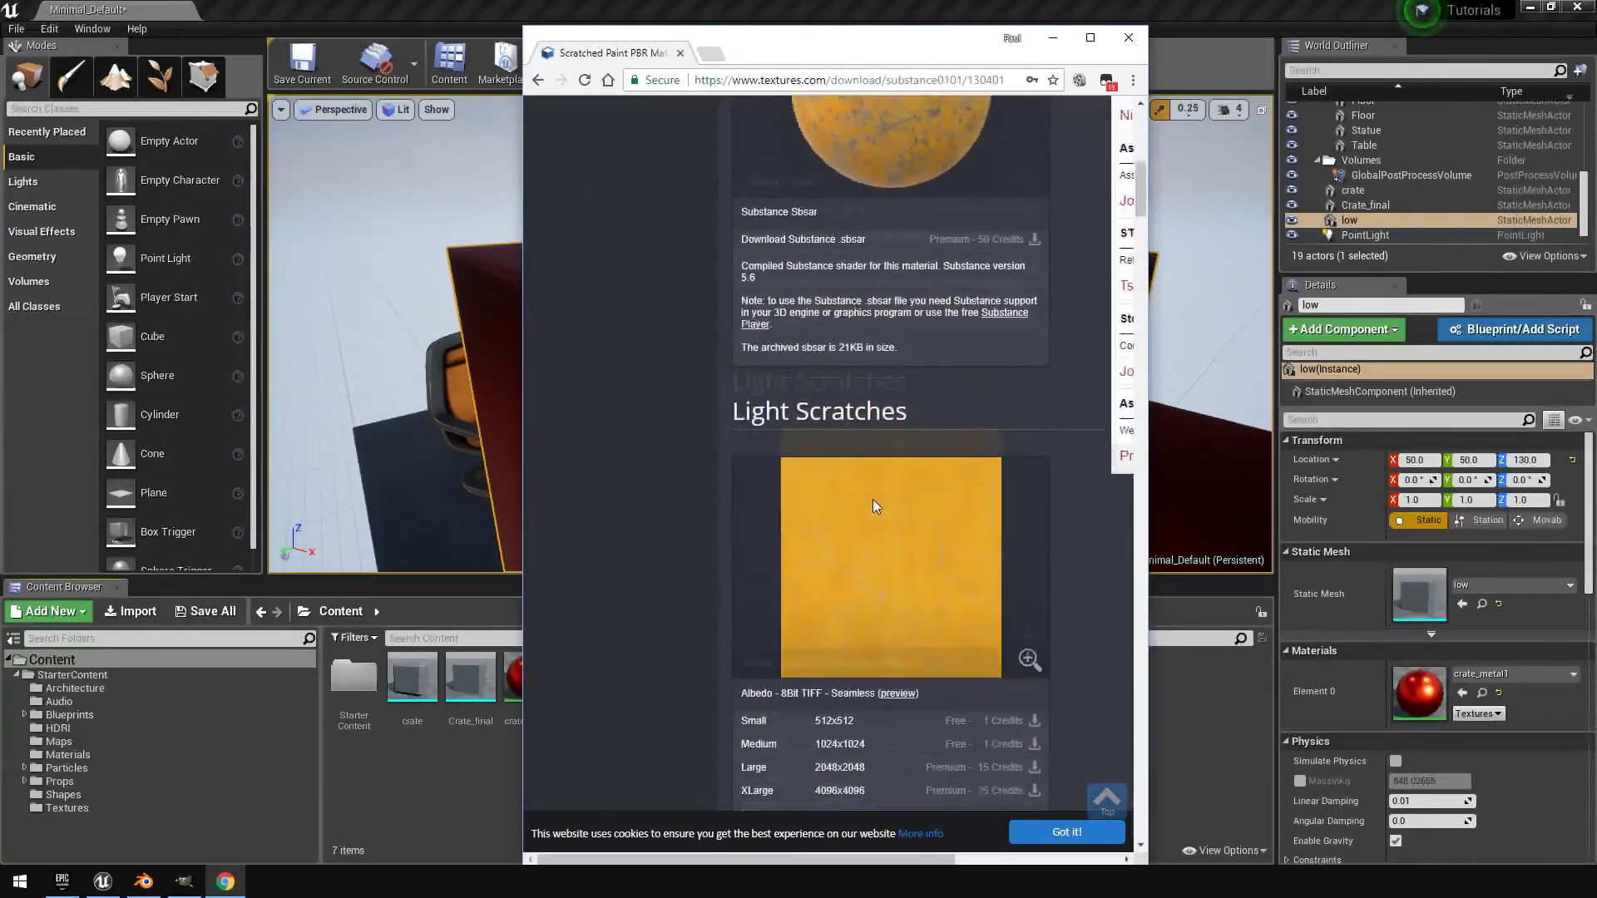
pyautogui.scroll(-8, 910, 487)
pyautogui.scroll(-17, 910, 491)
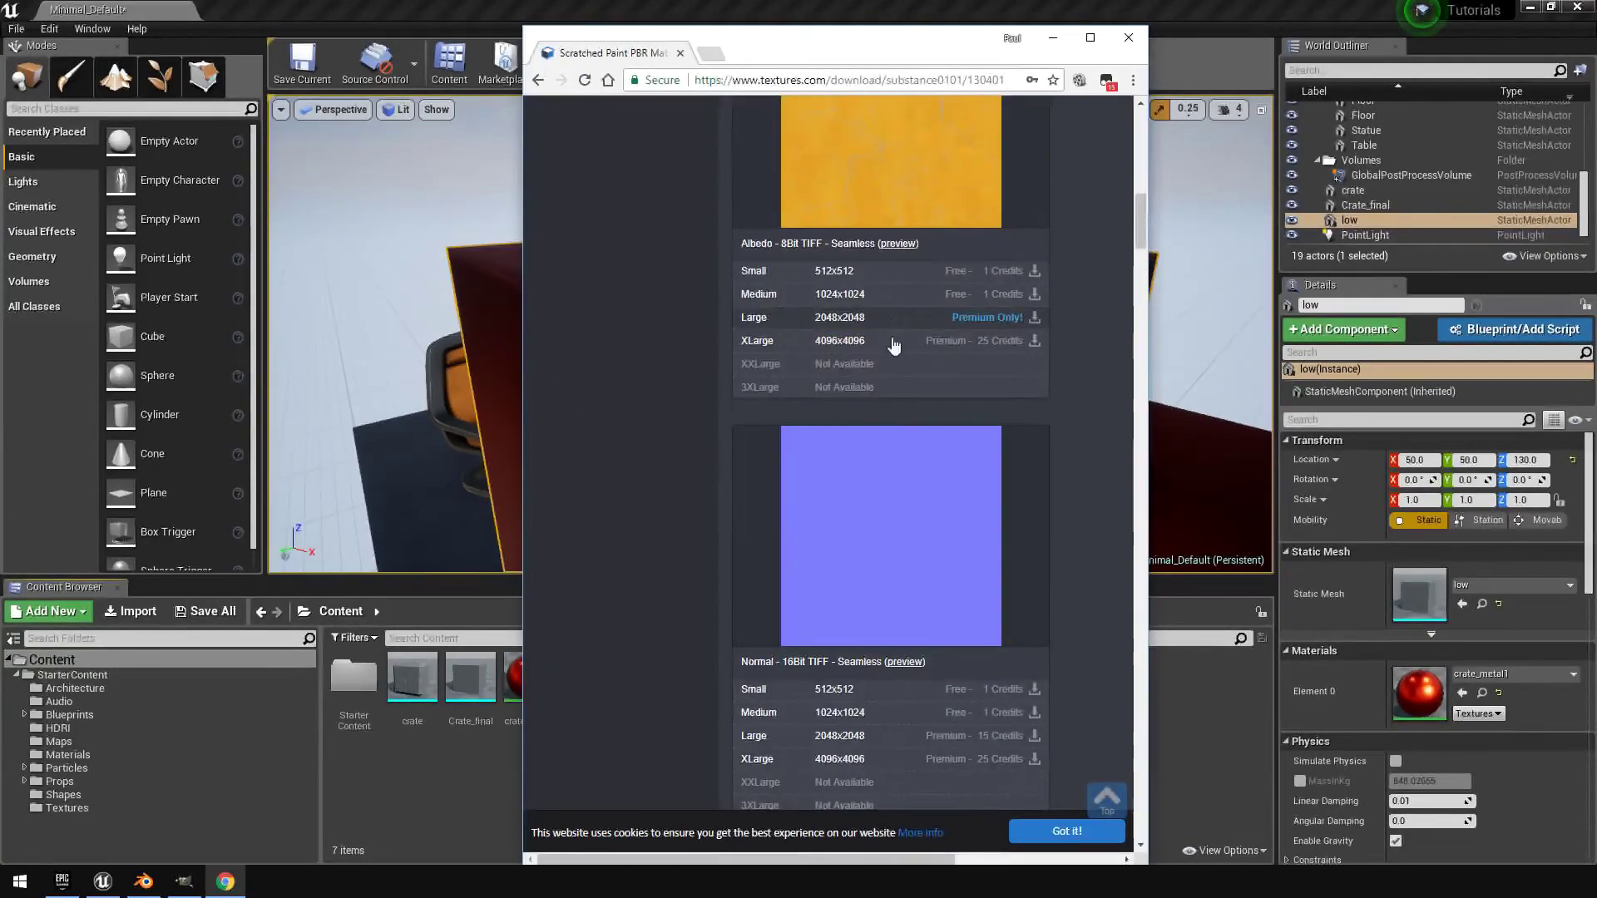
pyautogui.scroll(-4, 923, 457)
pyautogui.scroll(4, 916, 487)
pyautogui.scroll(15, 861, 510)
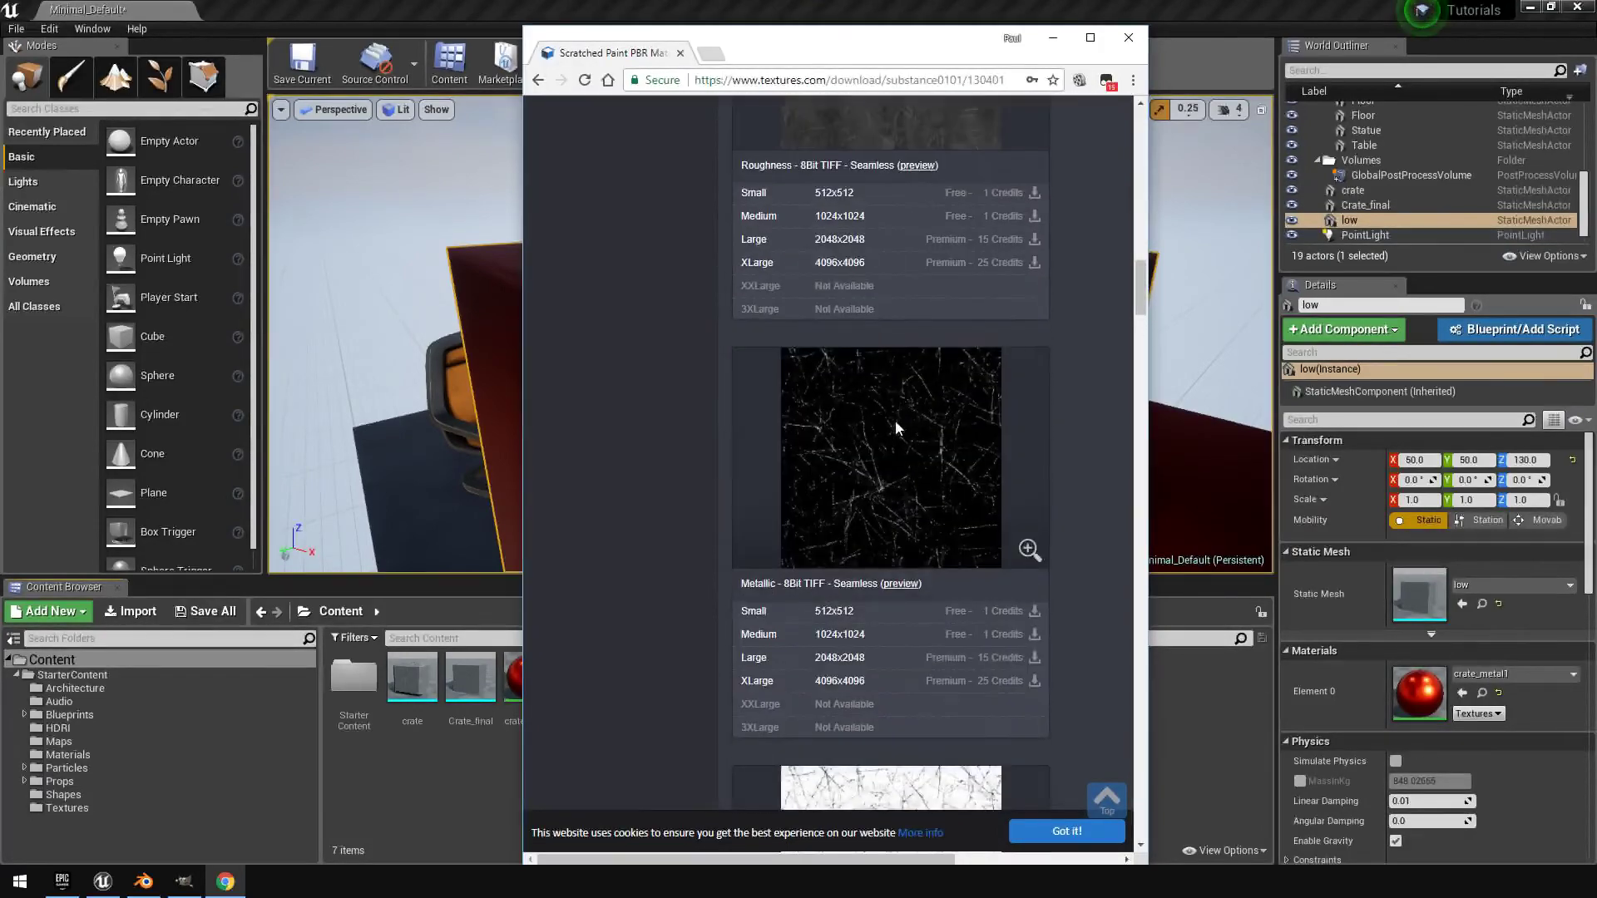
pyautogui.scroll(4, 966, 425)
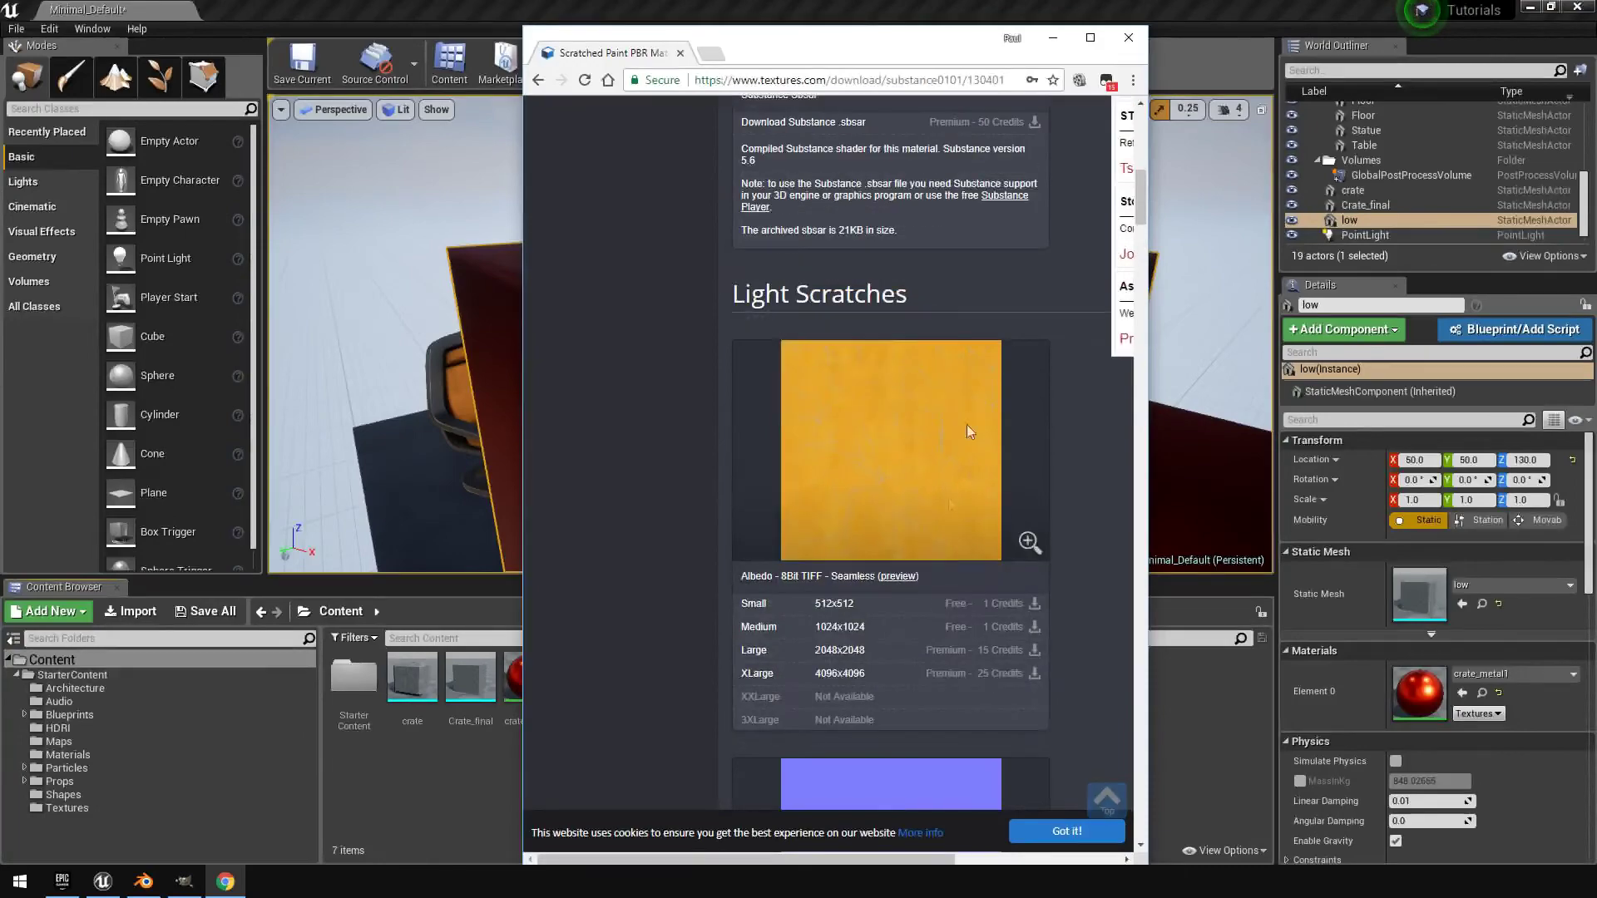
pyautogui.scroll(3, 925, 540)
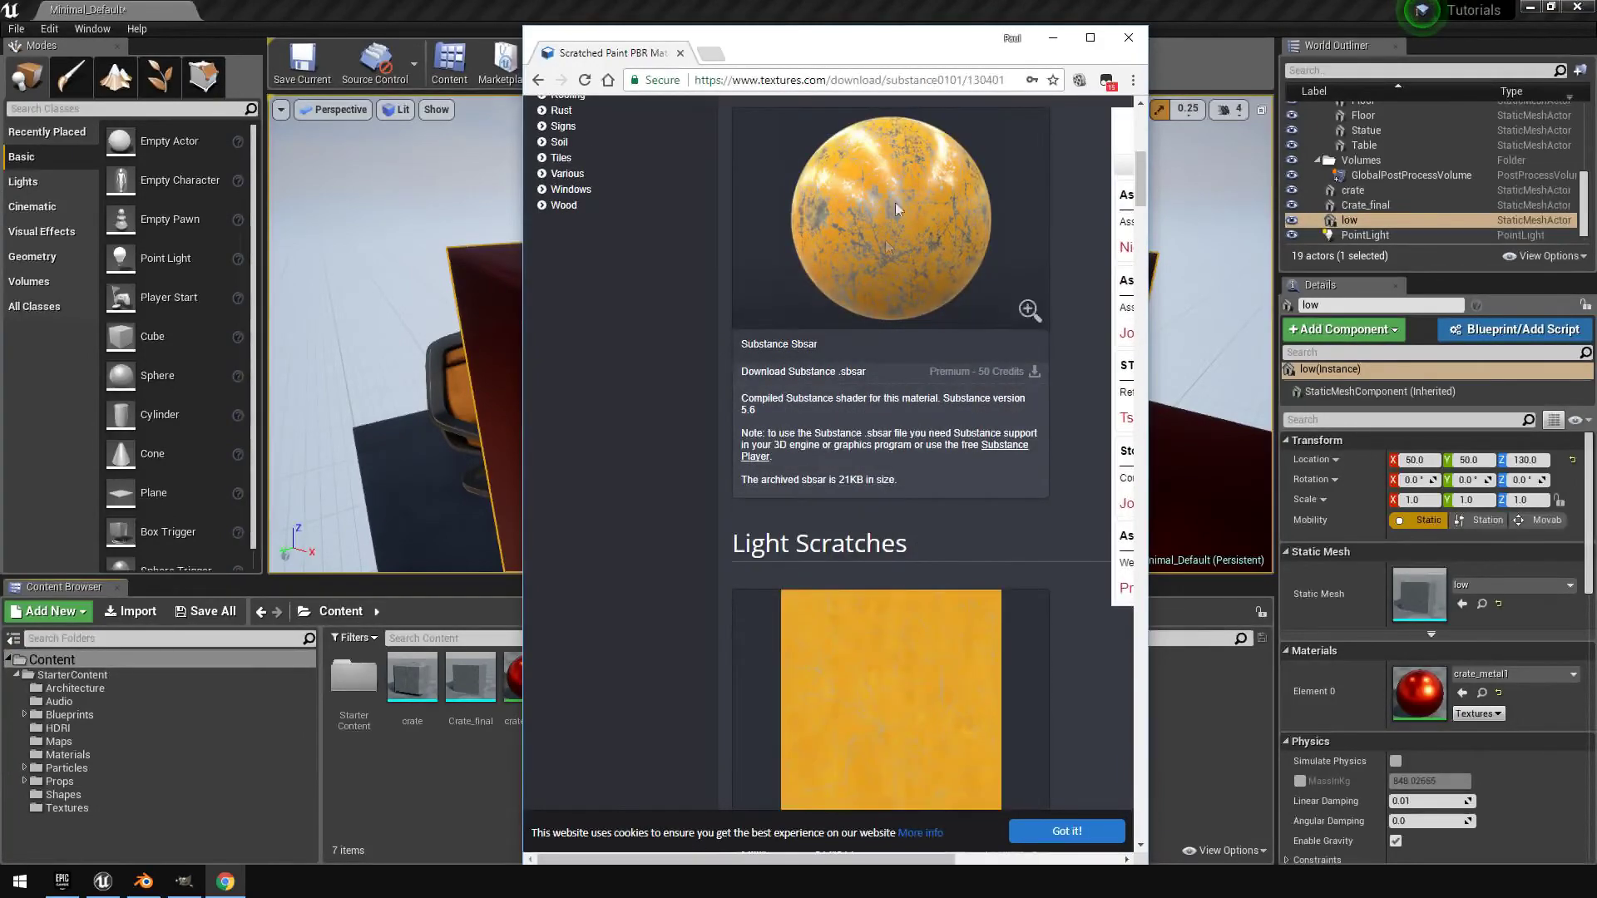
pyautogui.scroll(3, 948, 357)
pyautogui.scroll(-8, 948, 361)
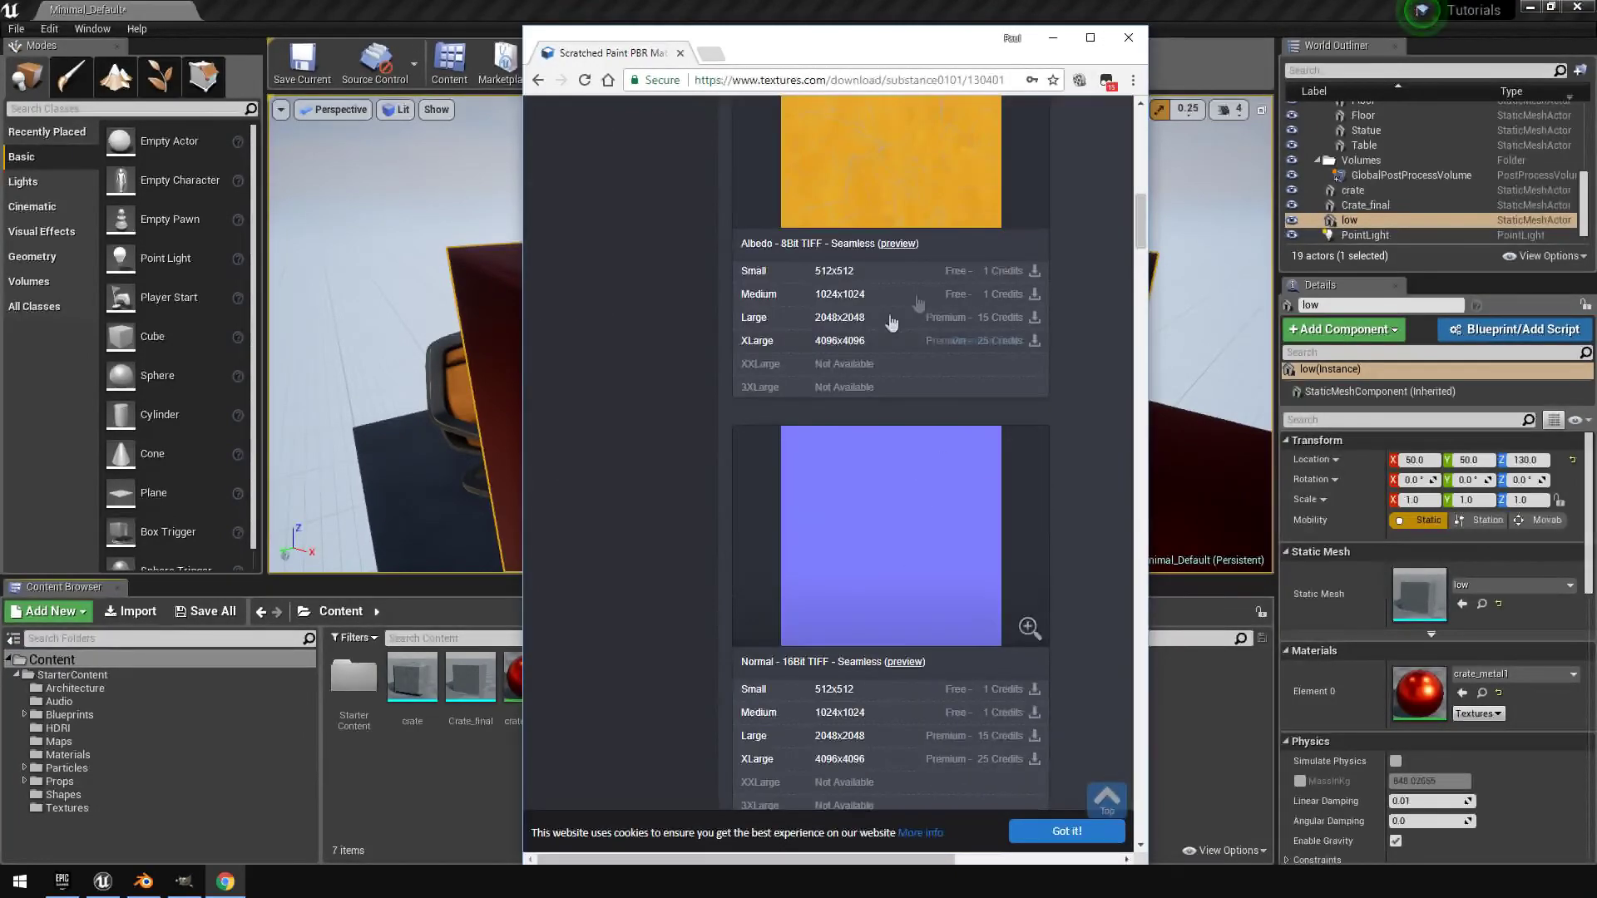
pyautogui.scroll(7, 923, 582)
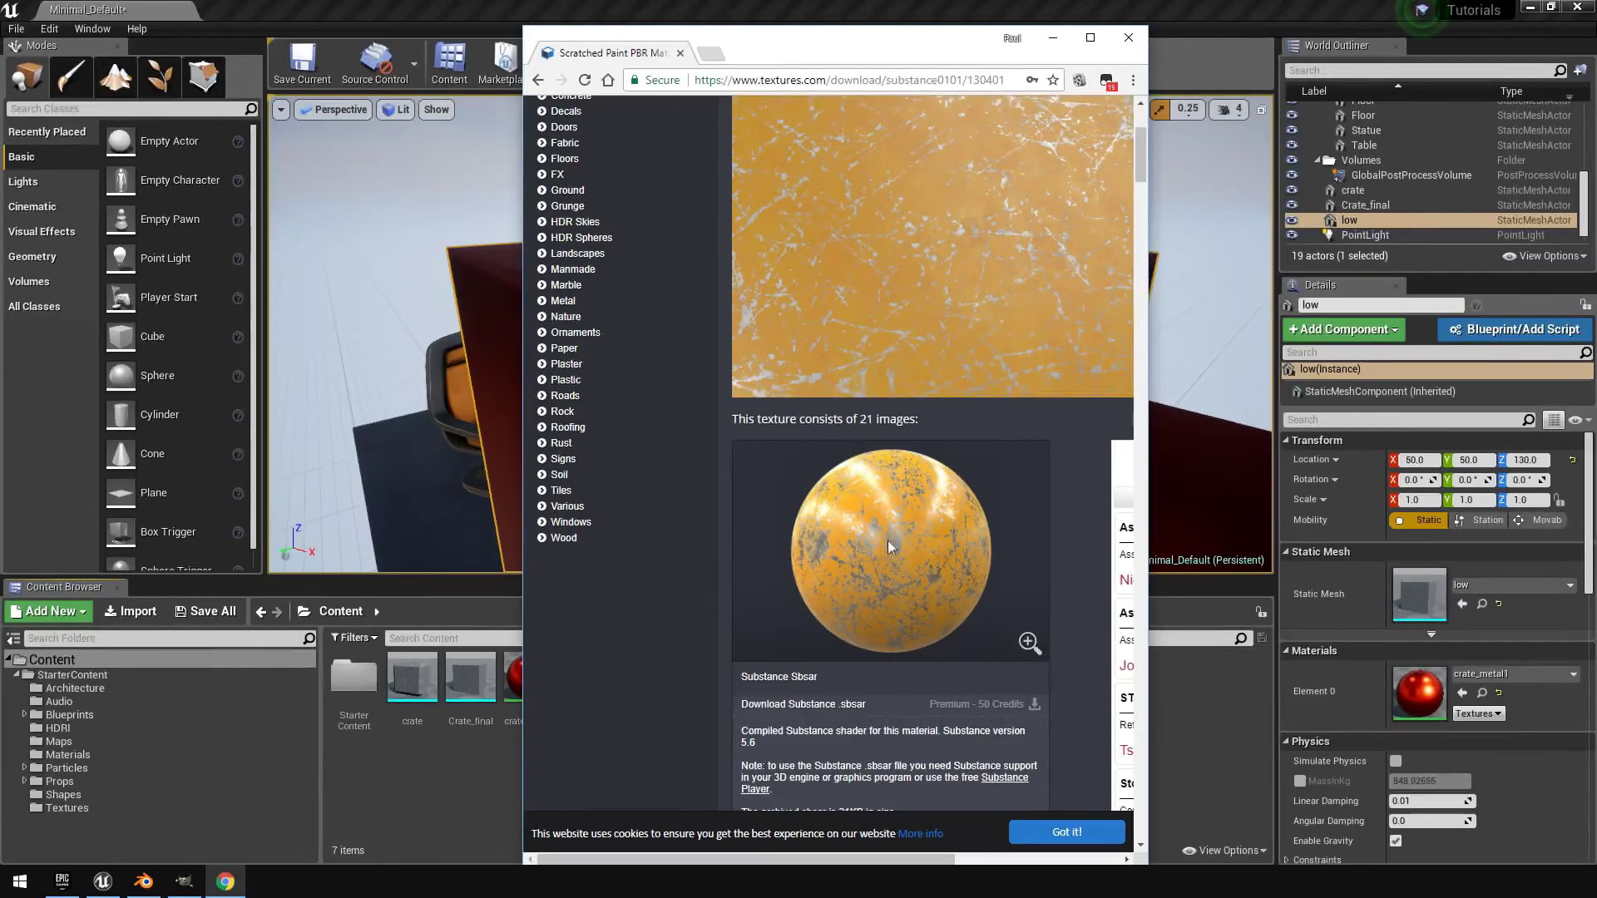
pyautogui.click(184, 883)
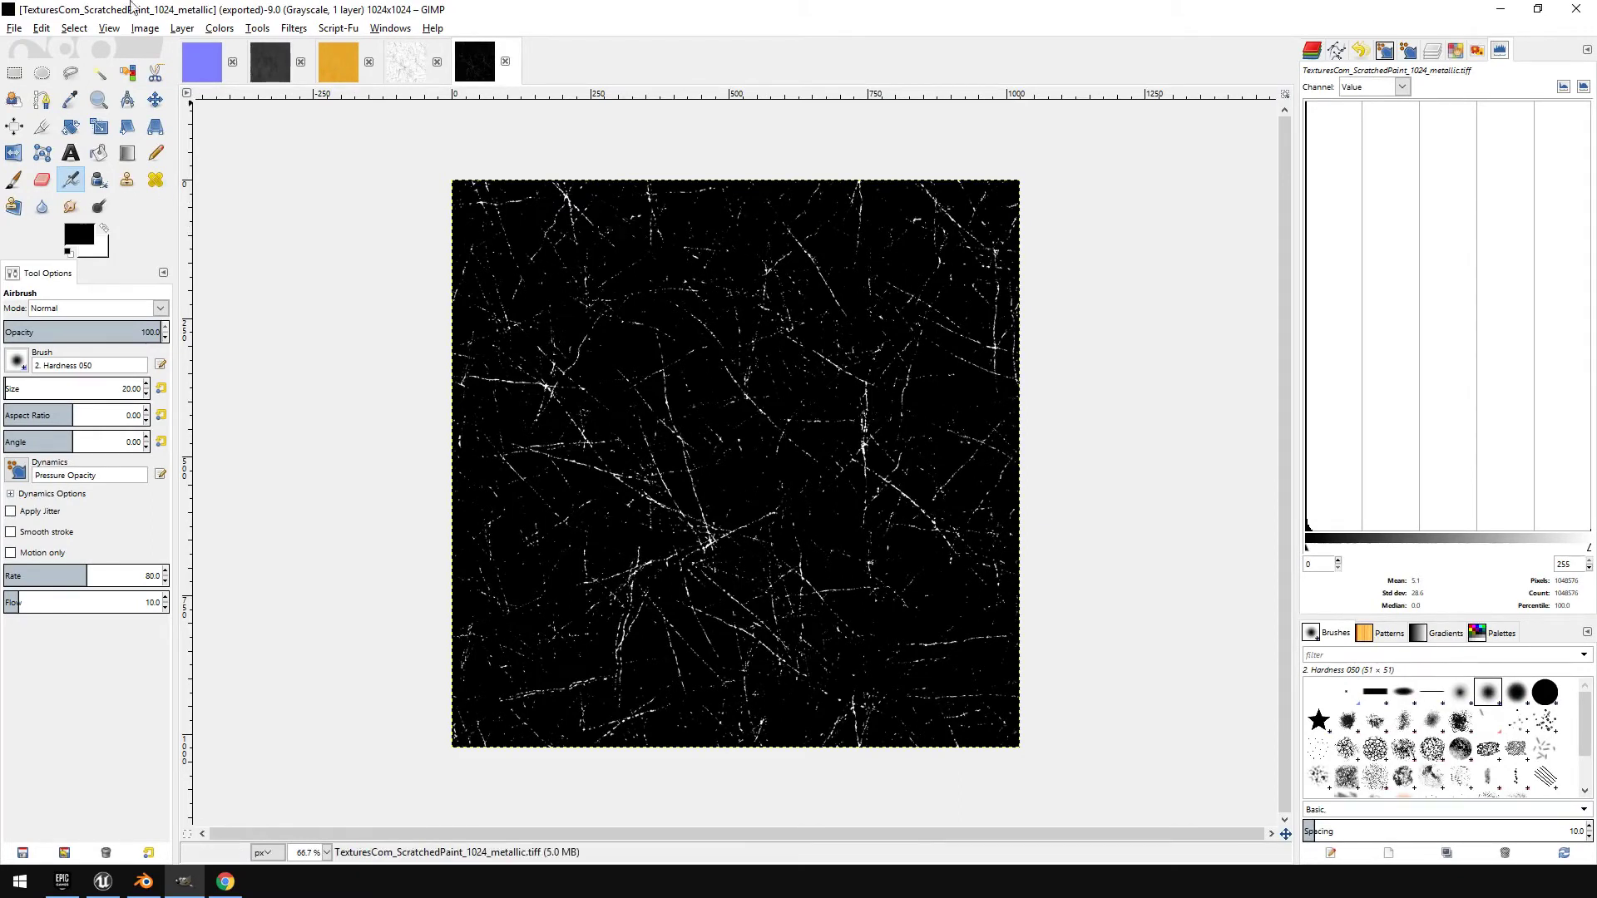
# View the normal, roughness, albedo, mask and metallic maps in GIMP, then minimise it for Unreal
pyautogui.click(200, 74)
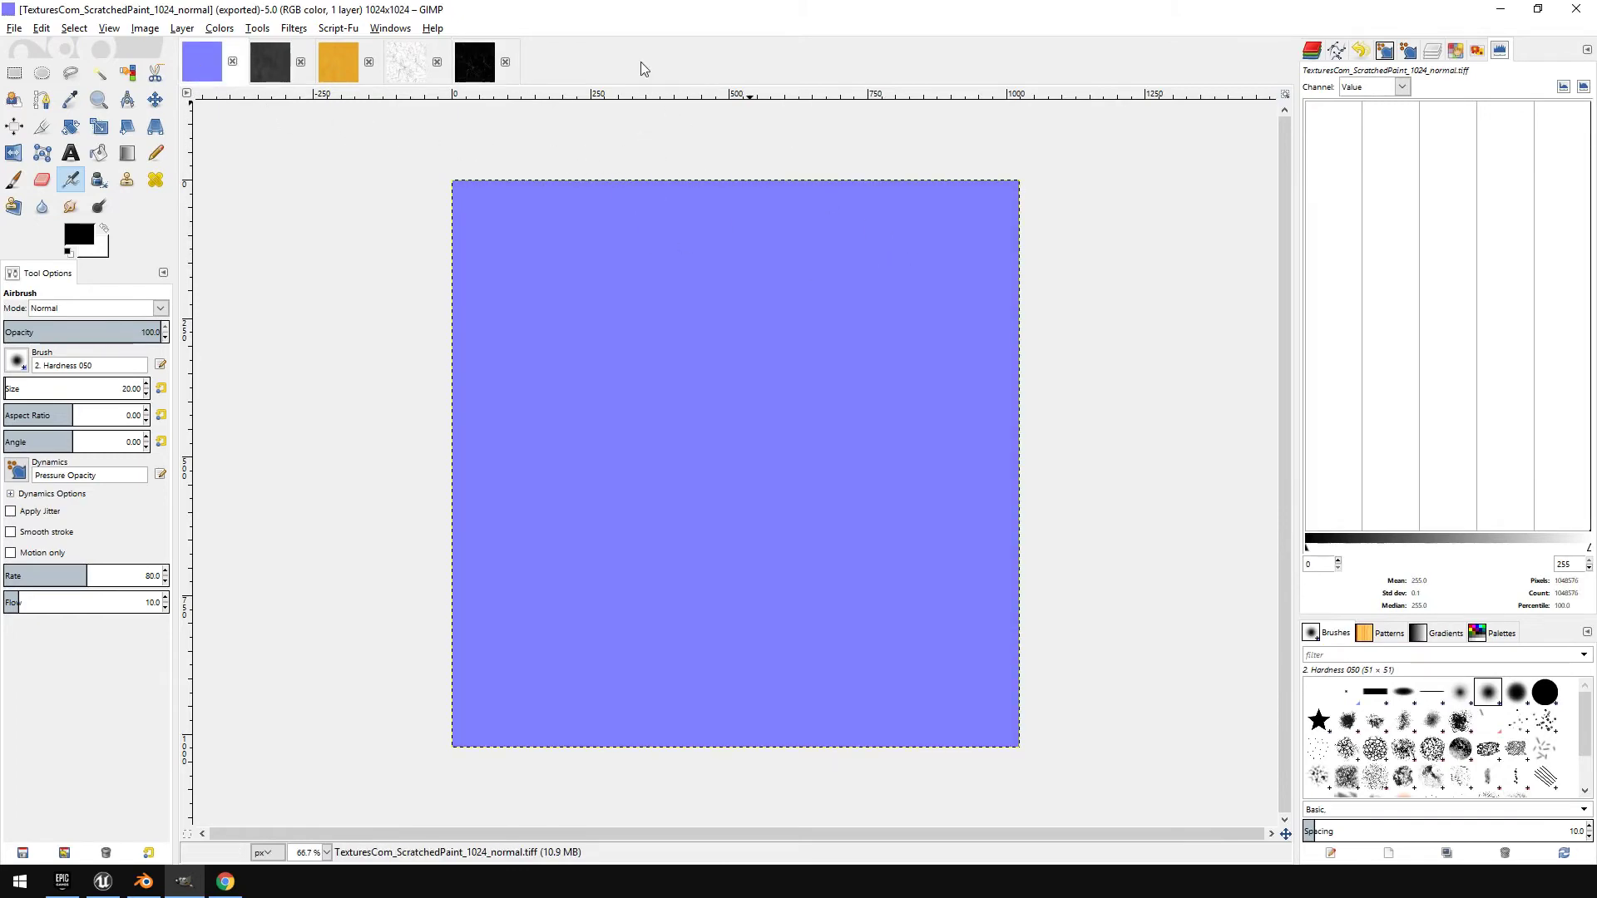
pyautogui.click(262, 66)
pyautogui.click(338, 67)
pyautogui.click(416, 73)
pyautogui.click(463, 78)
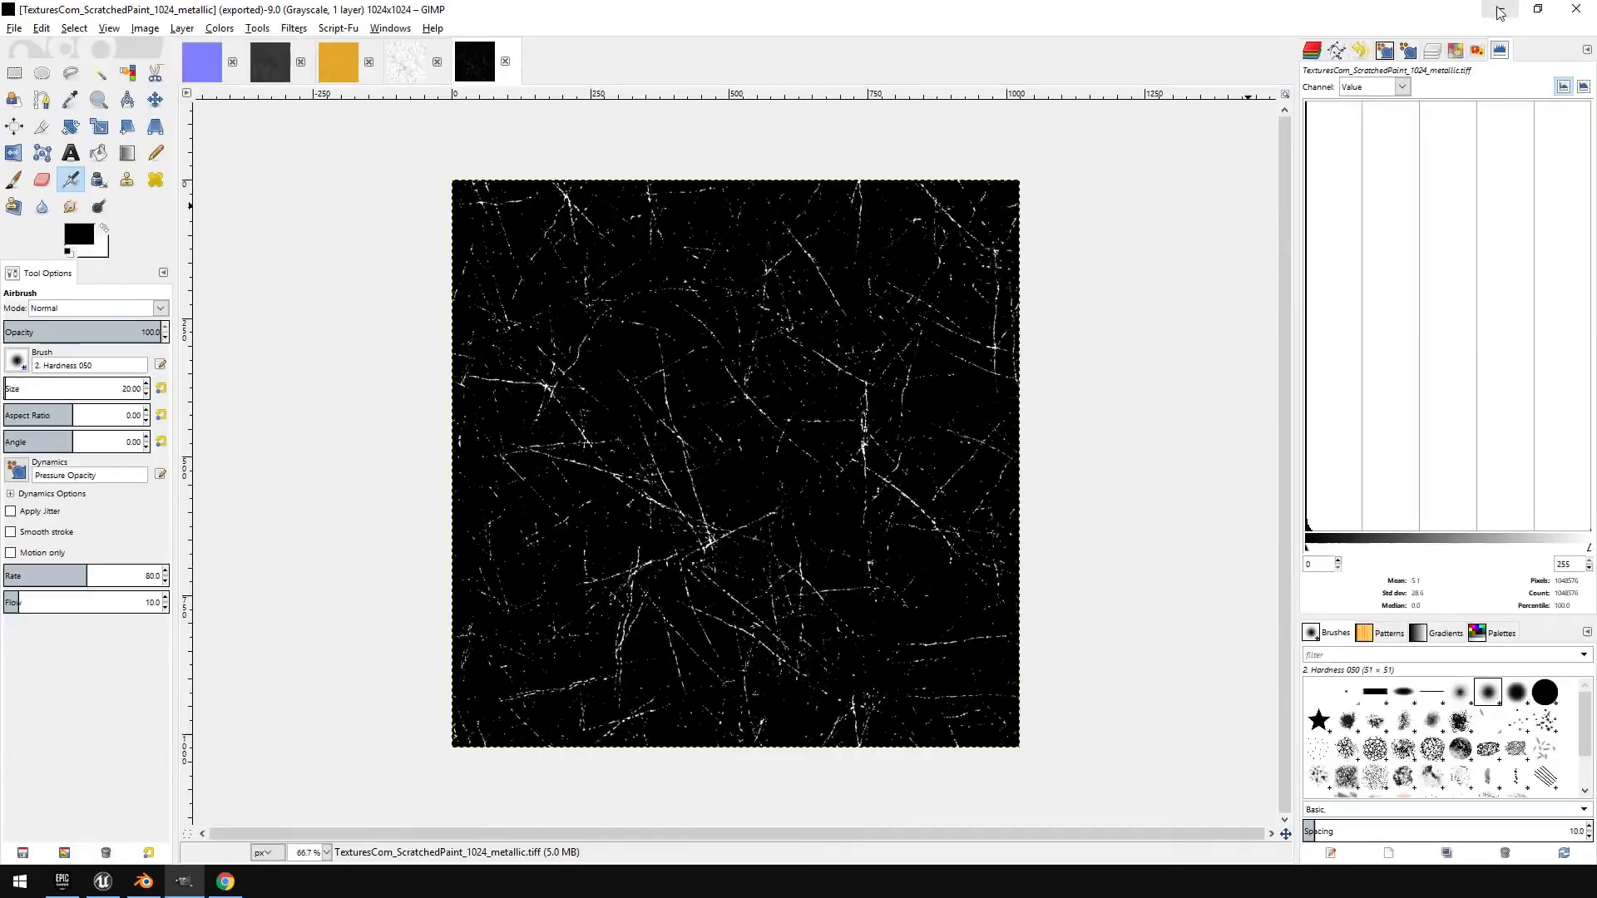
pyautogui.click(1500, 10)
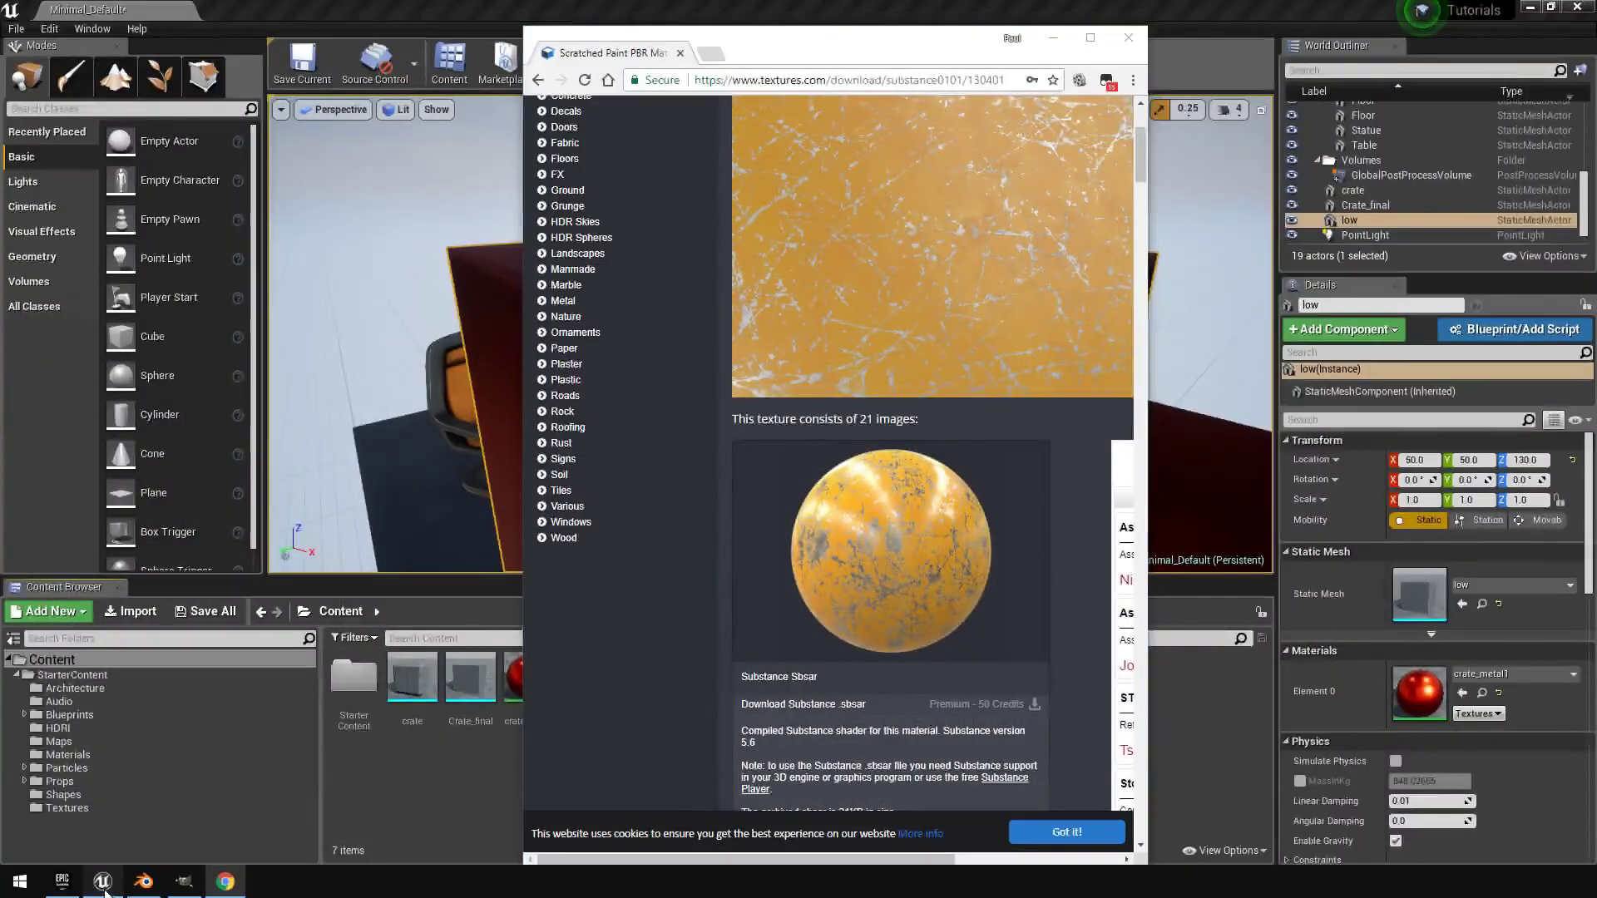
pyautogui.click(103, 881)
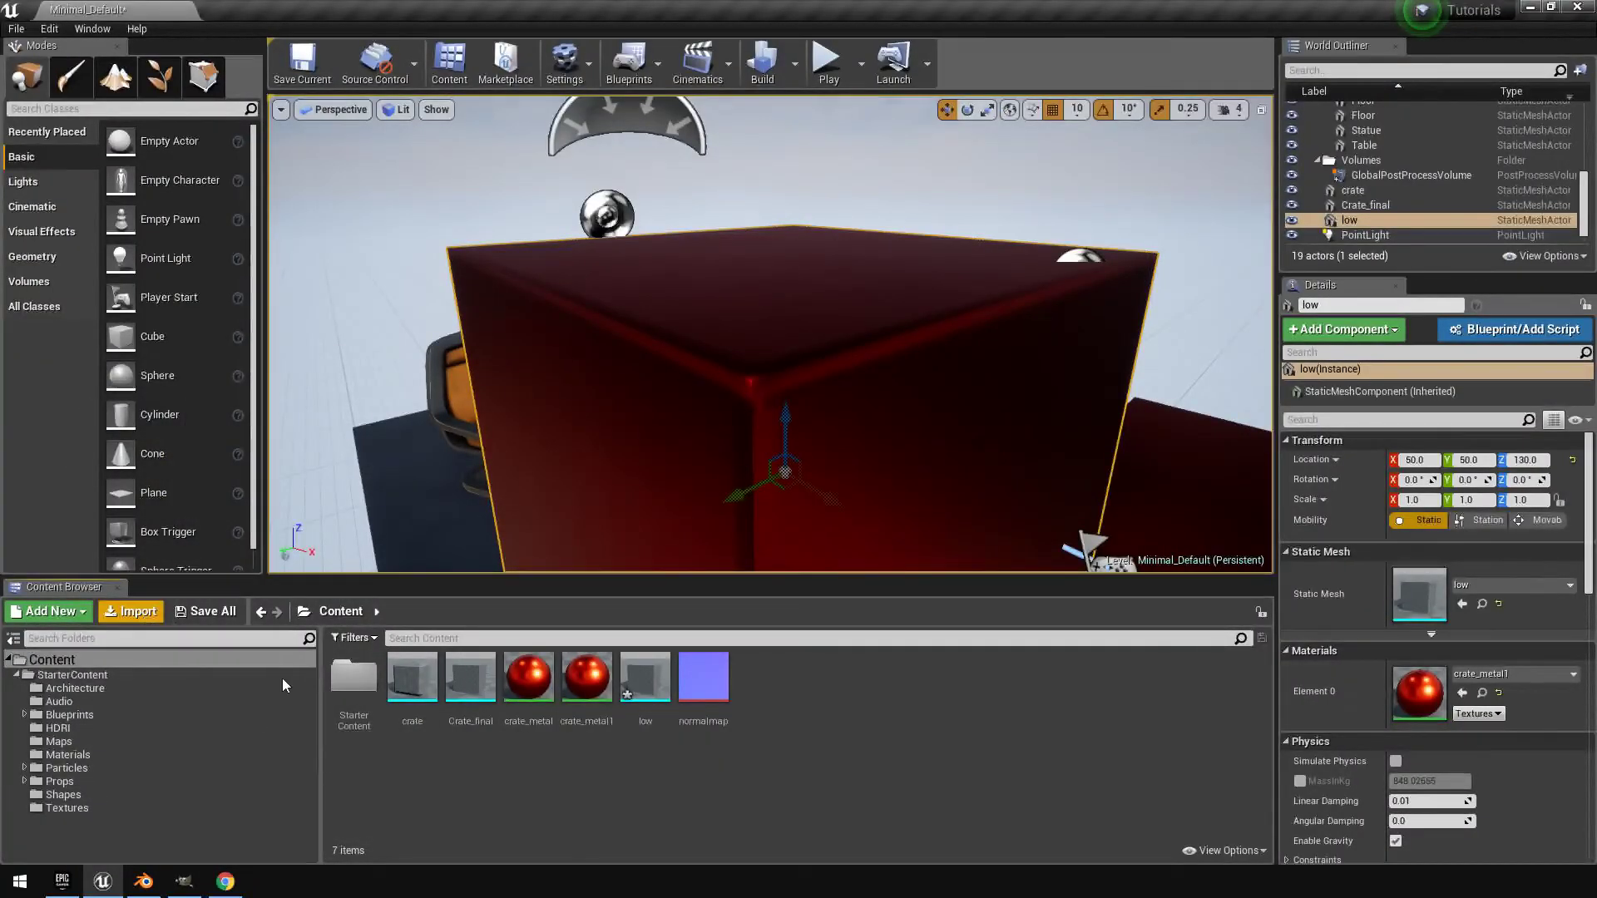
# Import the albedo, metallic, normal and roughness ScratchedPaint textures from the Content_creation textures folder
pyautogui.click(132, 611)
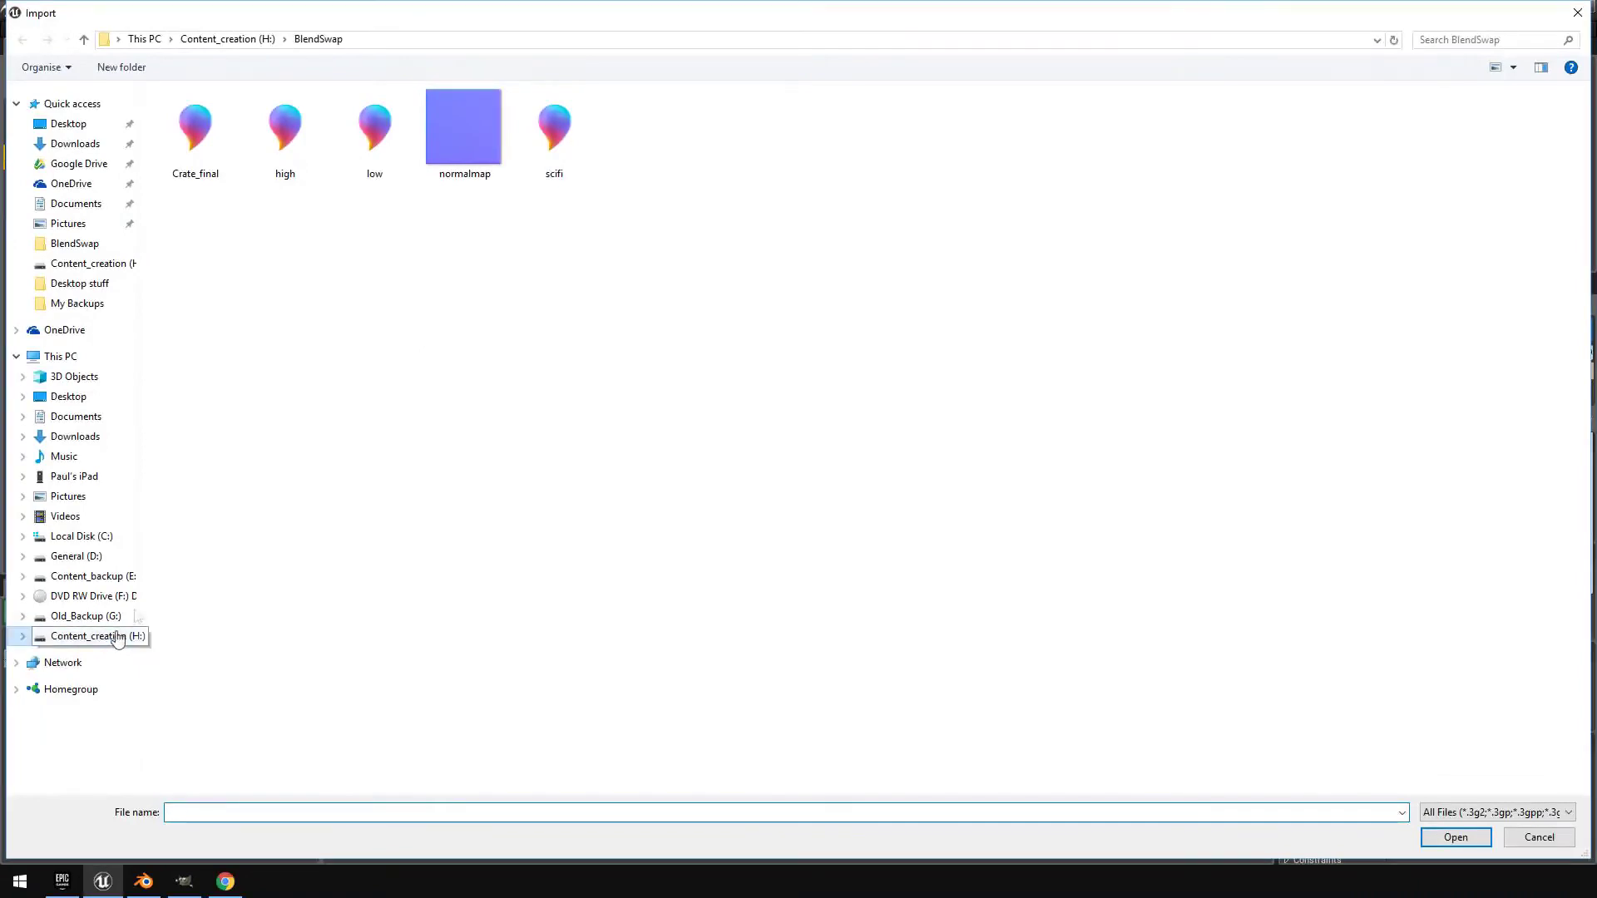
pyautogui.click(229, 39)
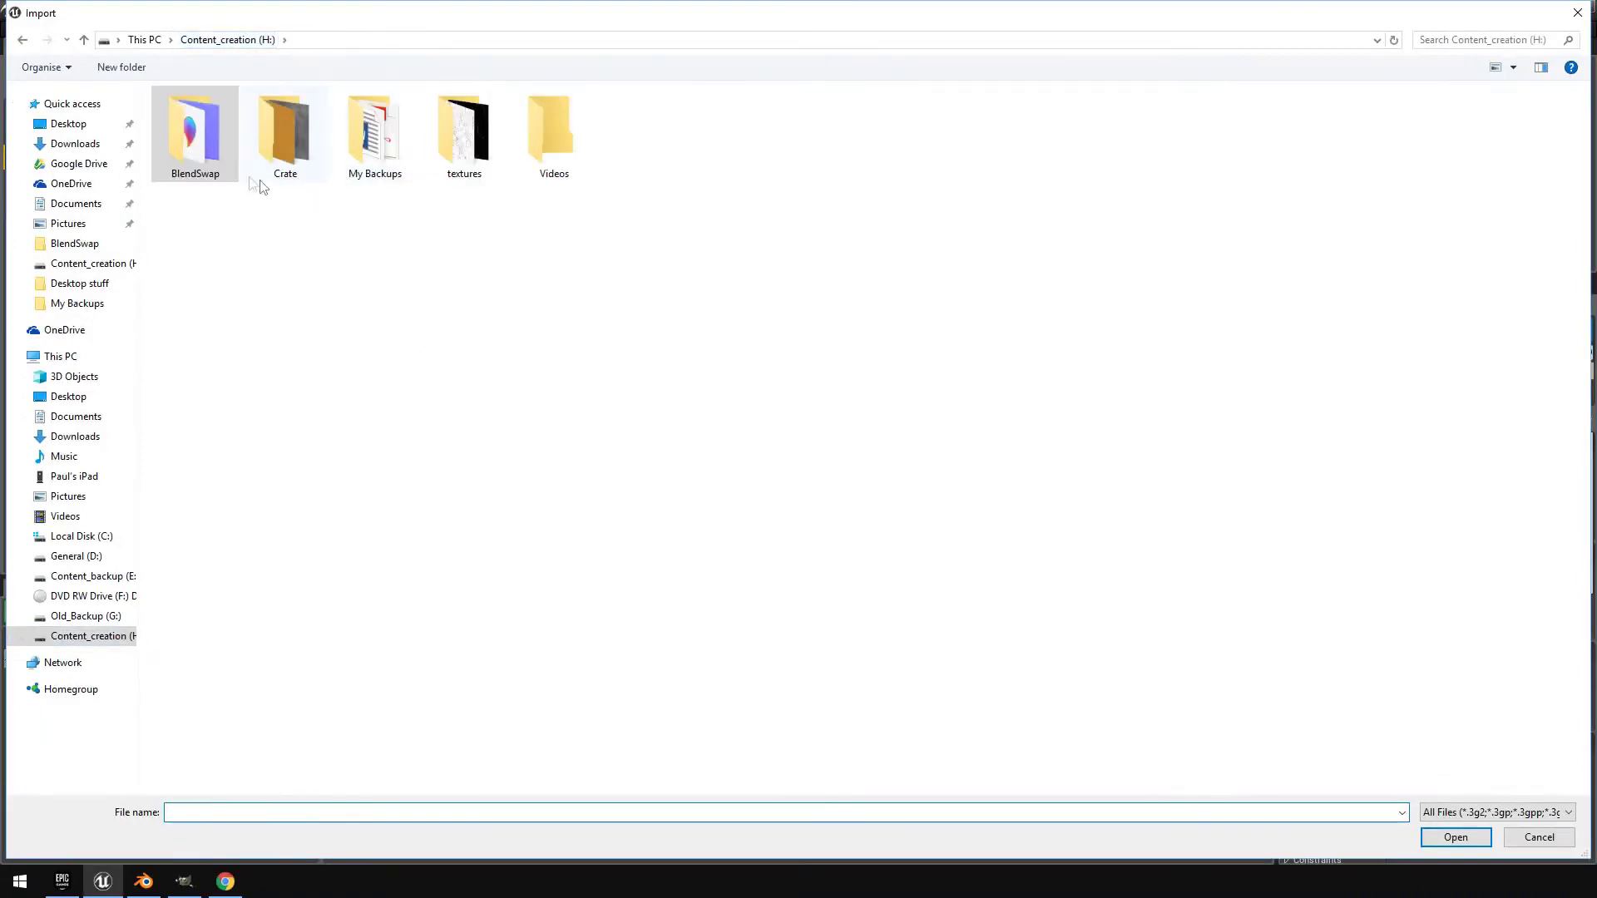
pyautogui.doubleClick(487, 126)
pyautogui.click(285, 137)
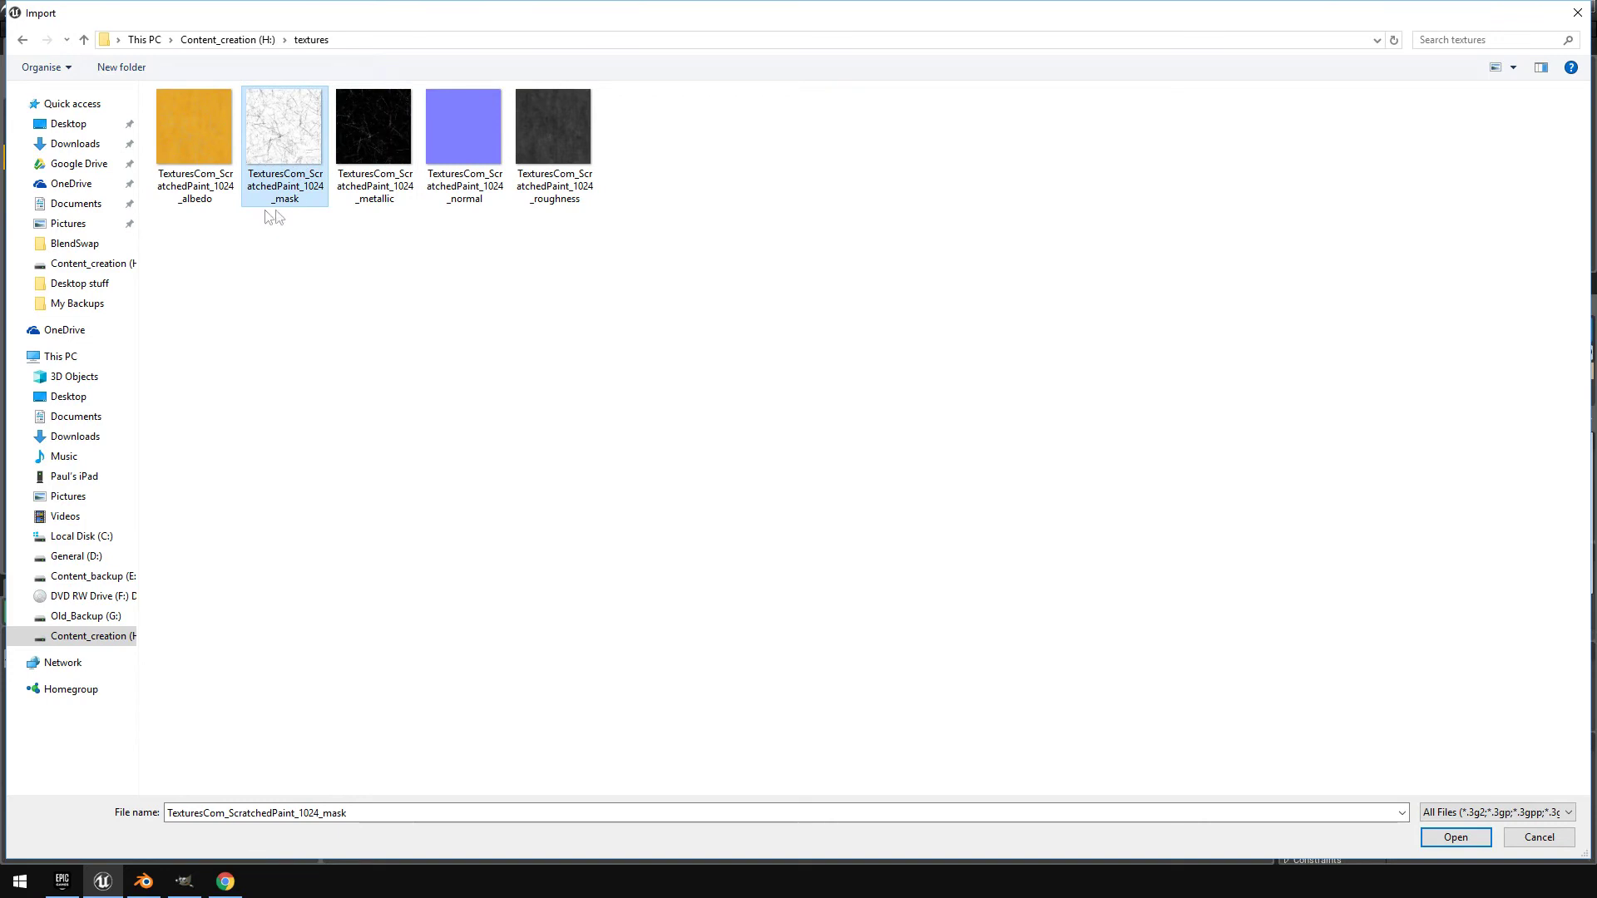
pyautogui.click(208, 118)
pyautogui.keyDown('ctrl'); pyautogui.moveTo(367, 289); pyautogui.dragTo(648, 108); pyautogui.keyUp('ctrl')
pyautogui.click(1447, 840)
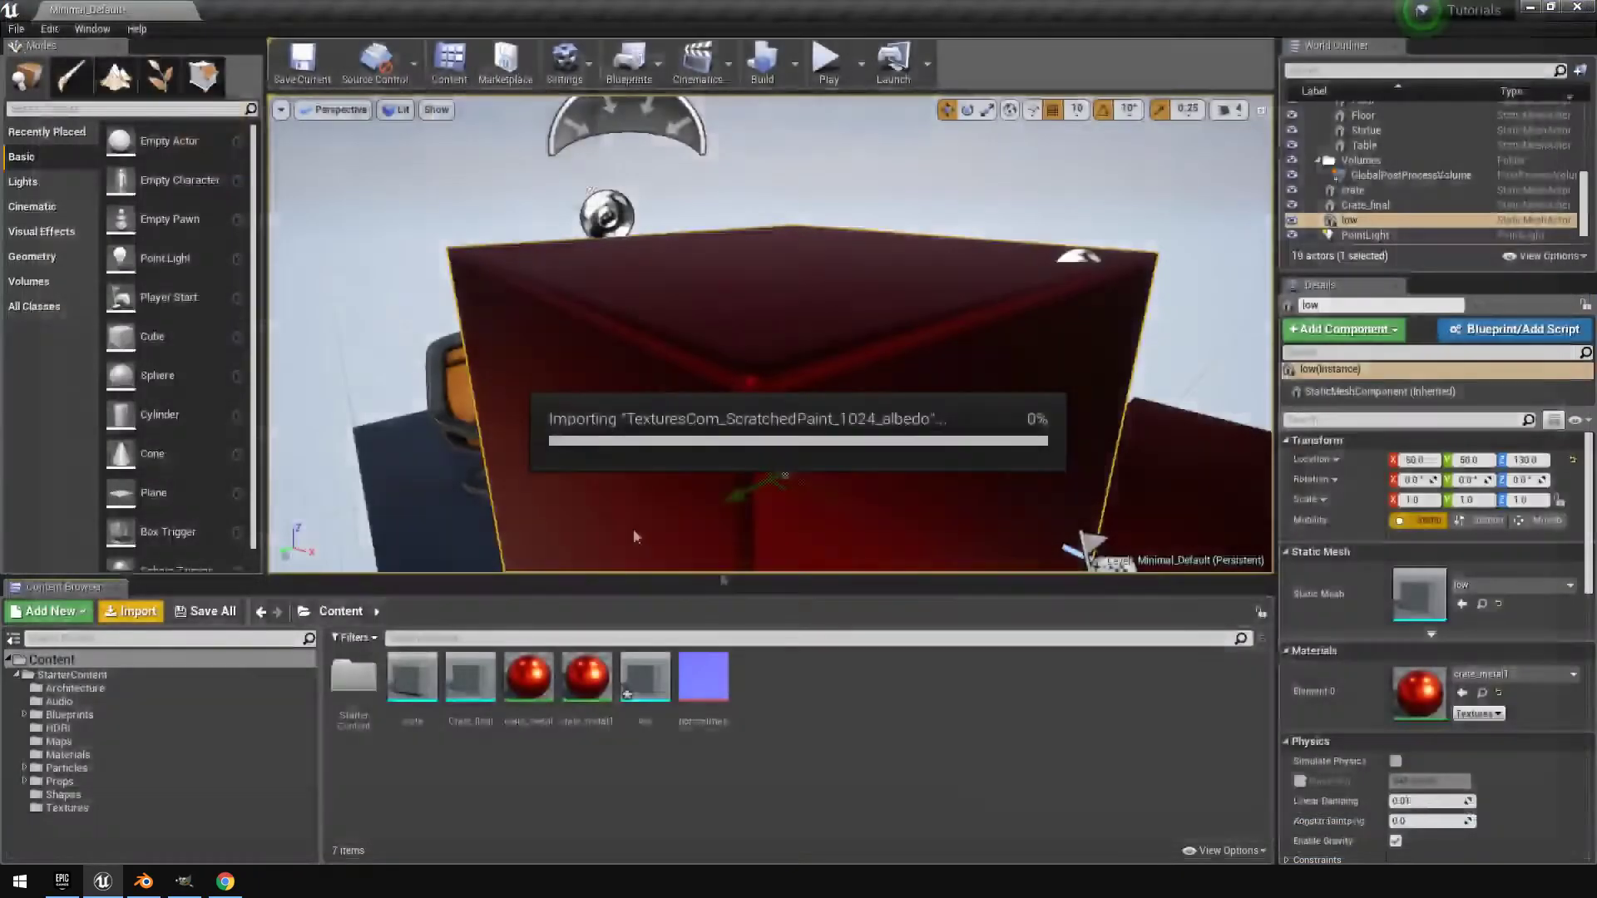
# Create a new material in the Content folder and rename it from Paint_scratcg to Paint_scratch
pyautogui.moveTo(832, 374); pyautogui.dragTo(778, 528, button='right')
pyautogui.click(1059, 721)
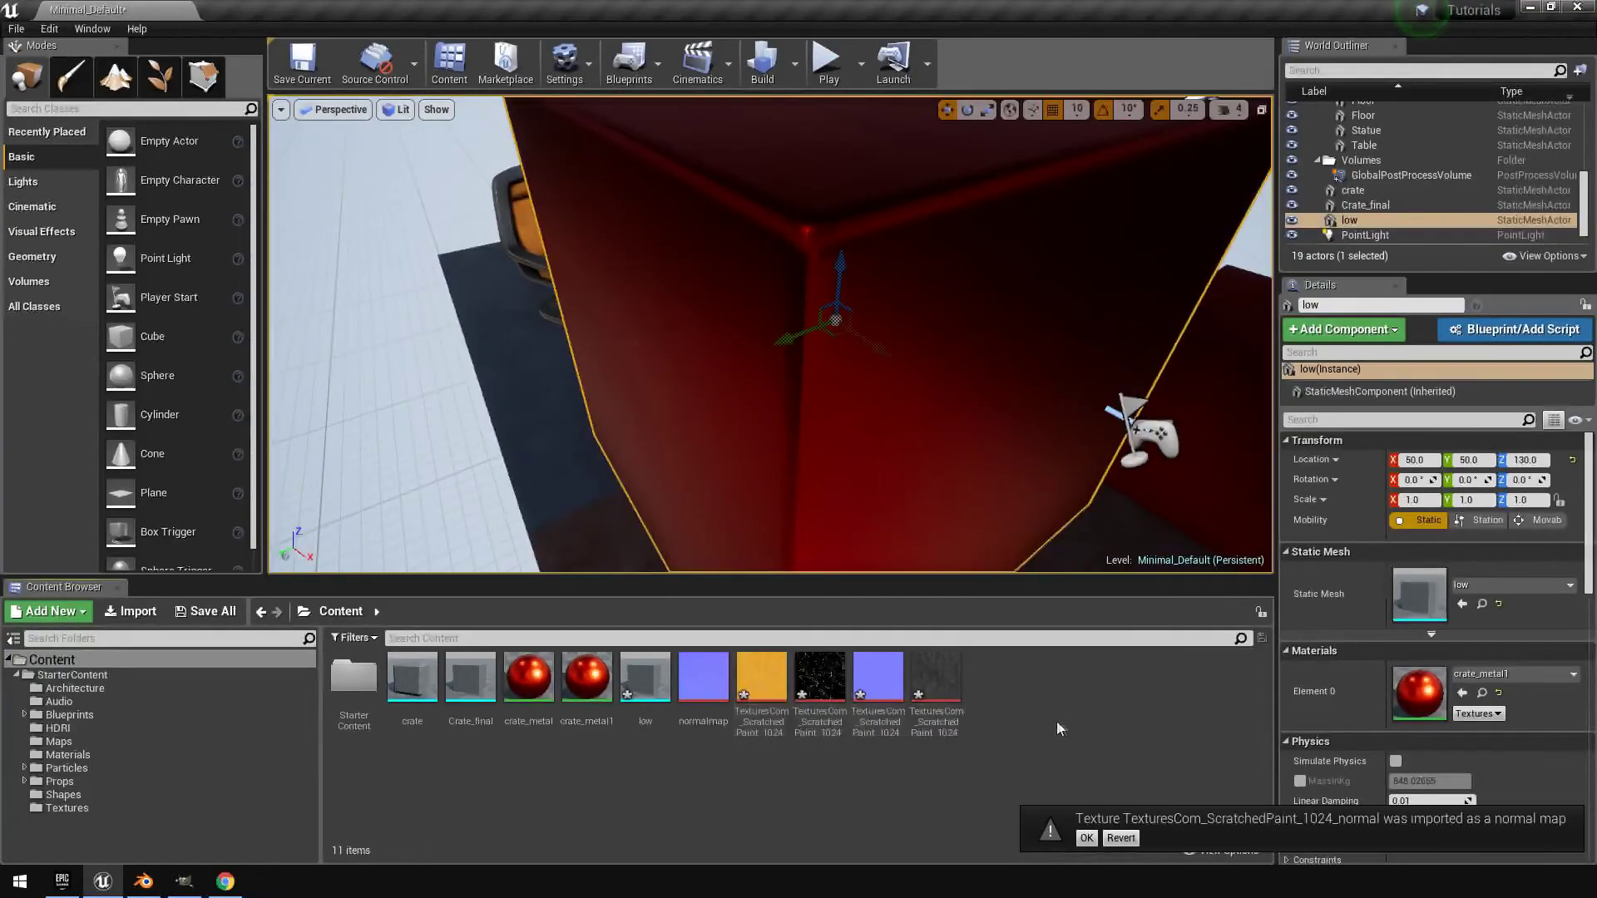
pyautogui.rightClick(1078, 713)
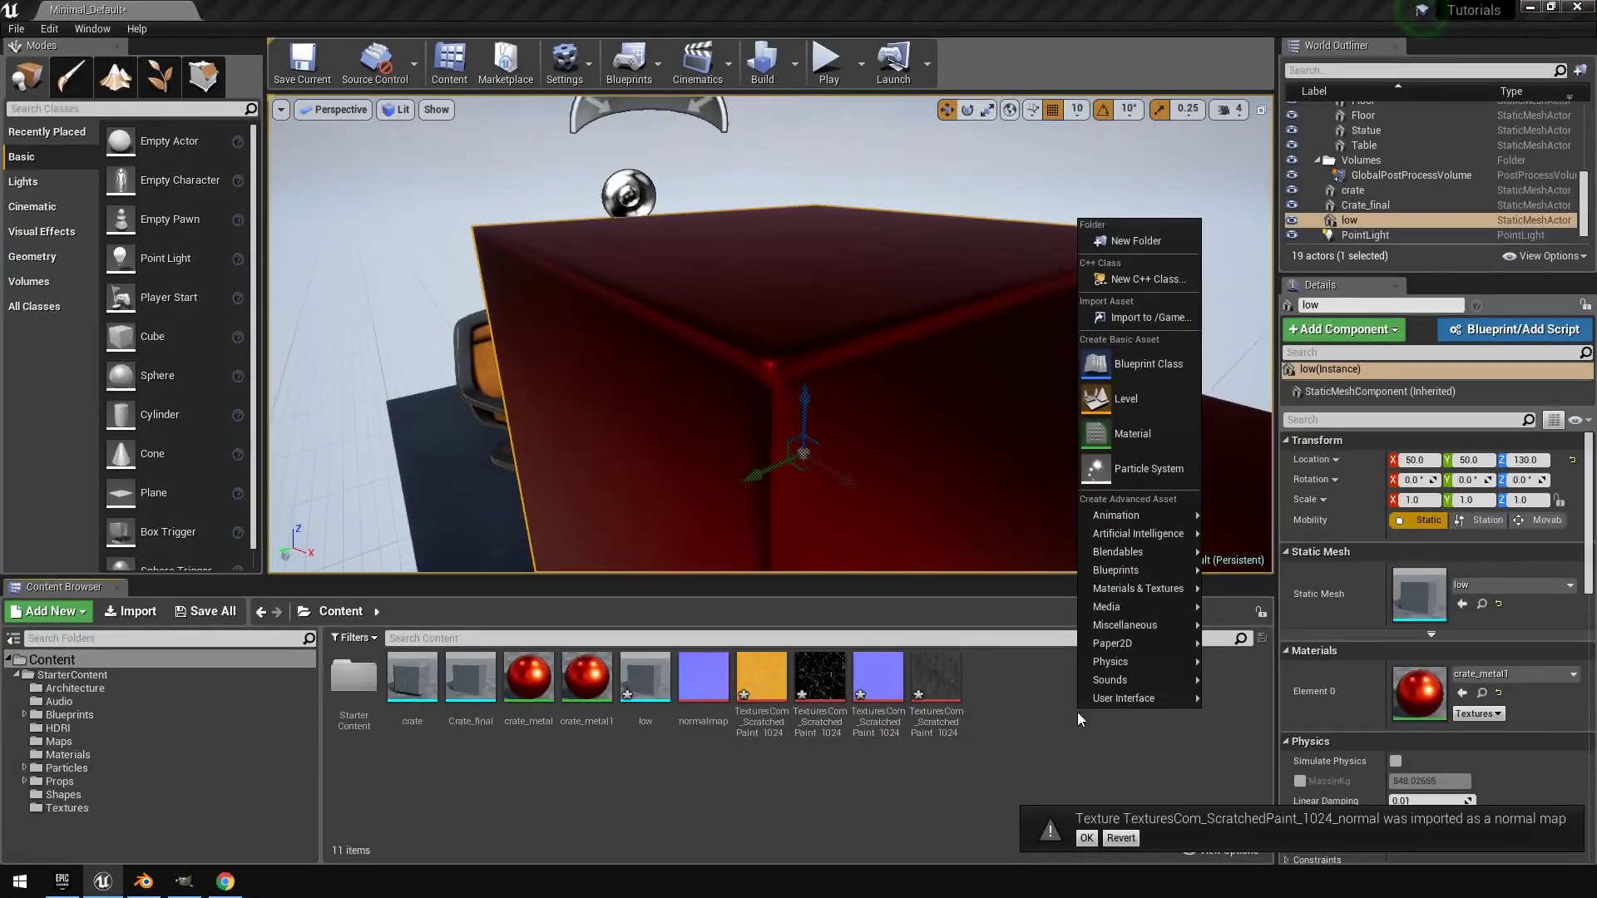
pyautogui.click(1144, 436)
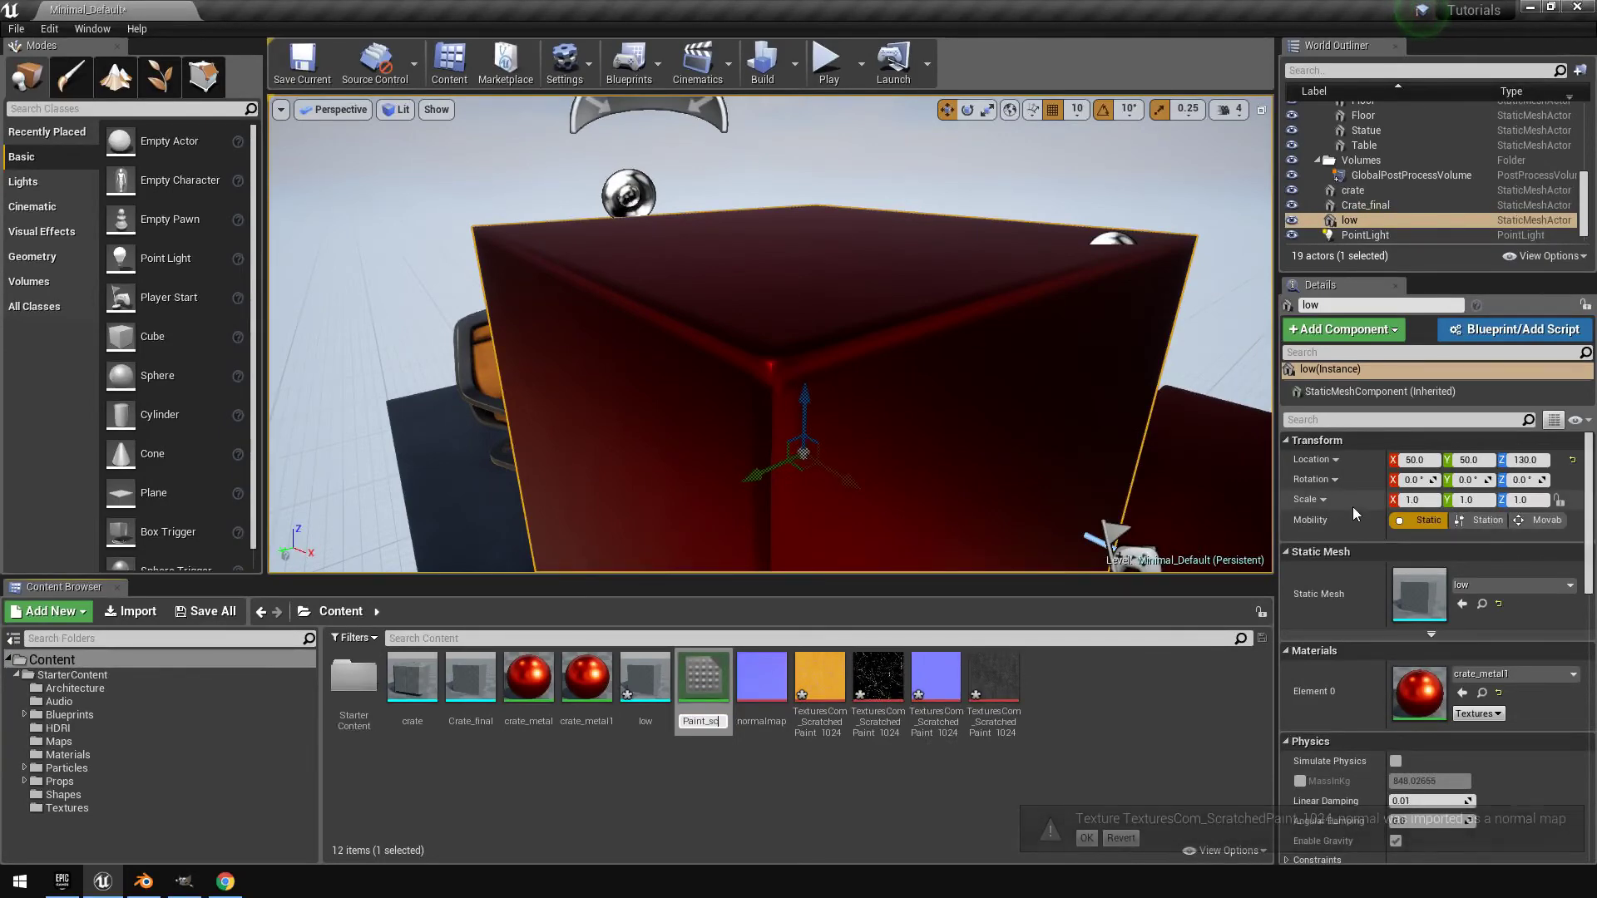
pyautogui.press('Return')
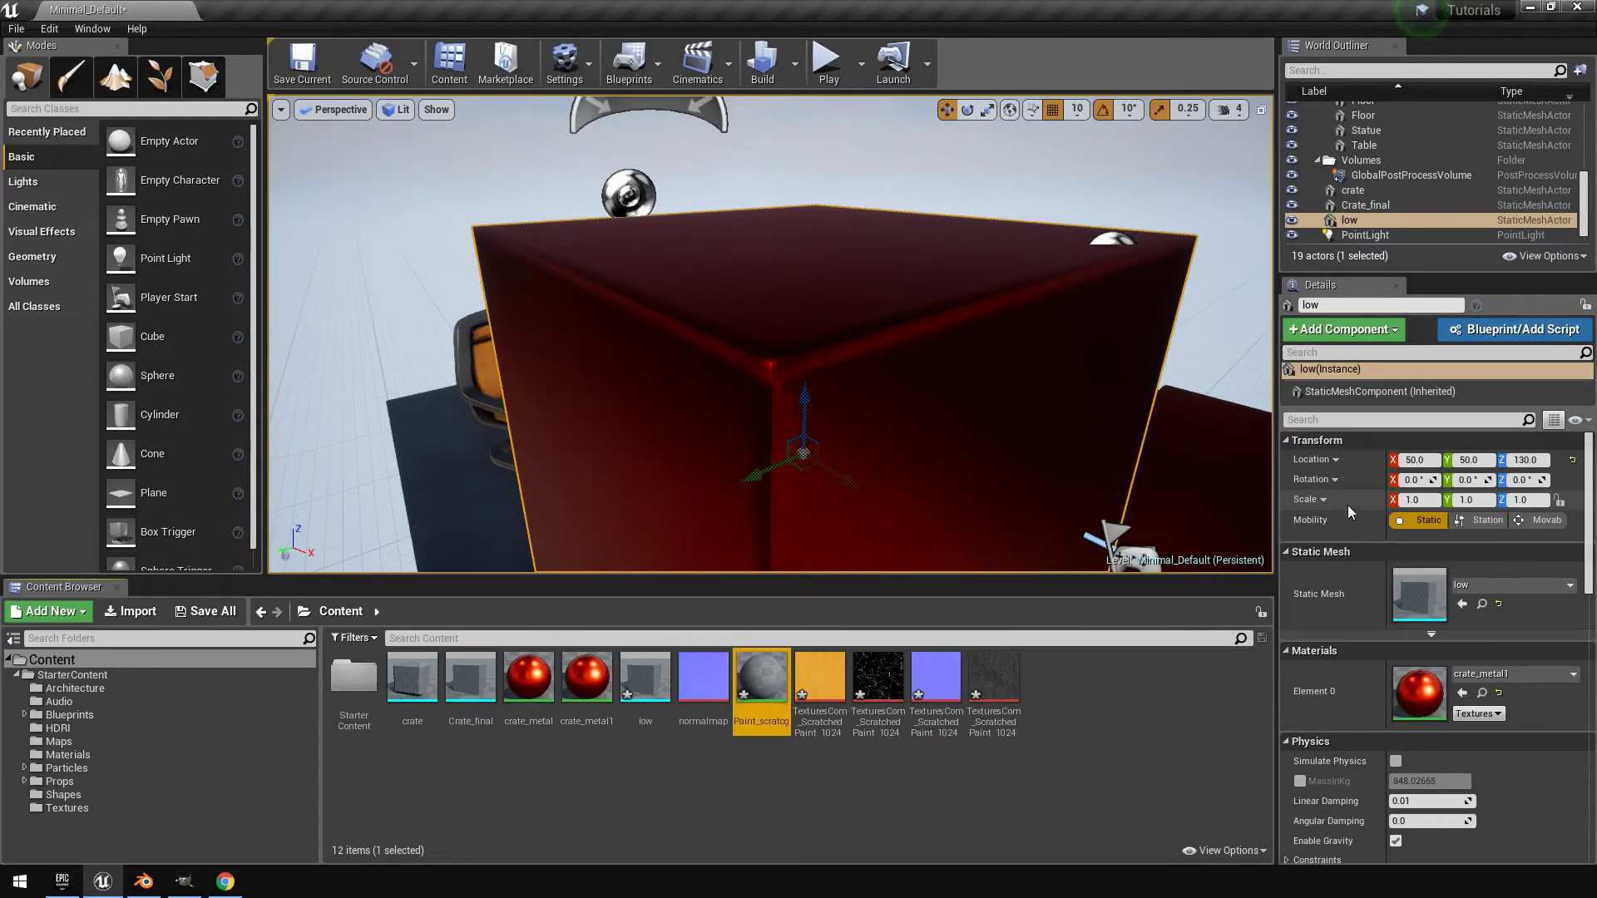
pyautogui.rightClick(778, 689)
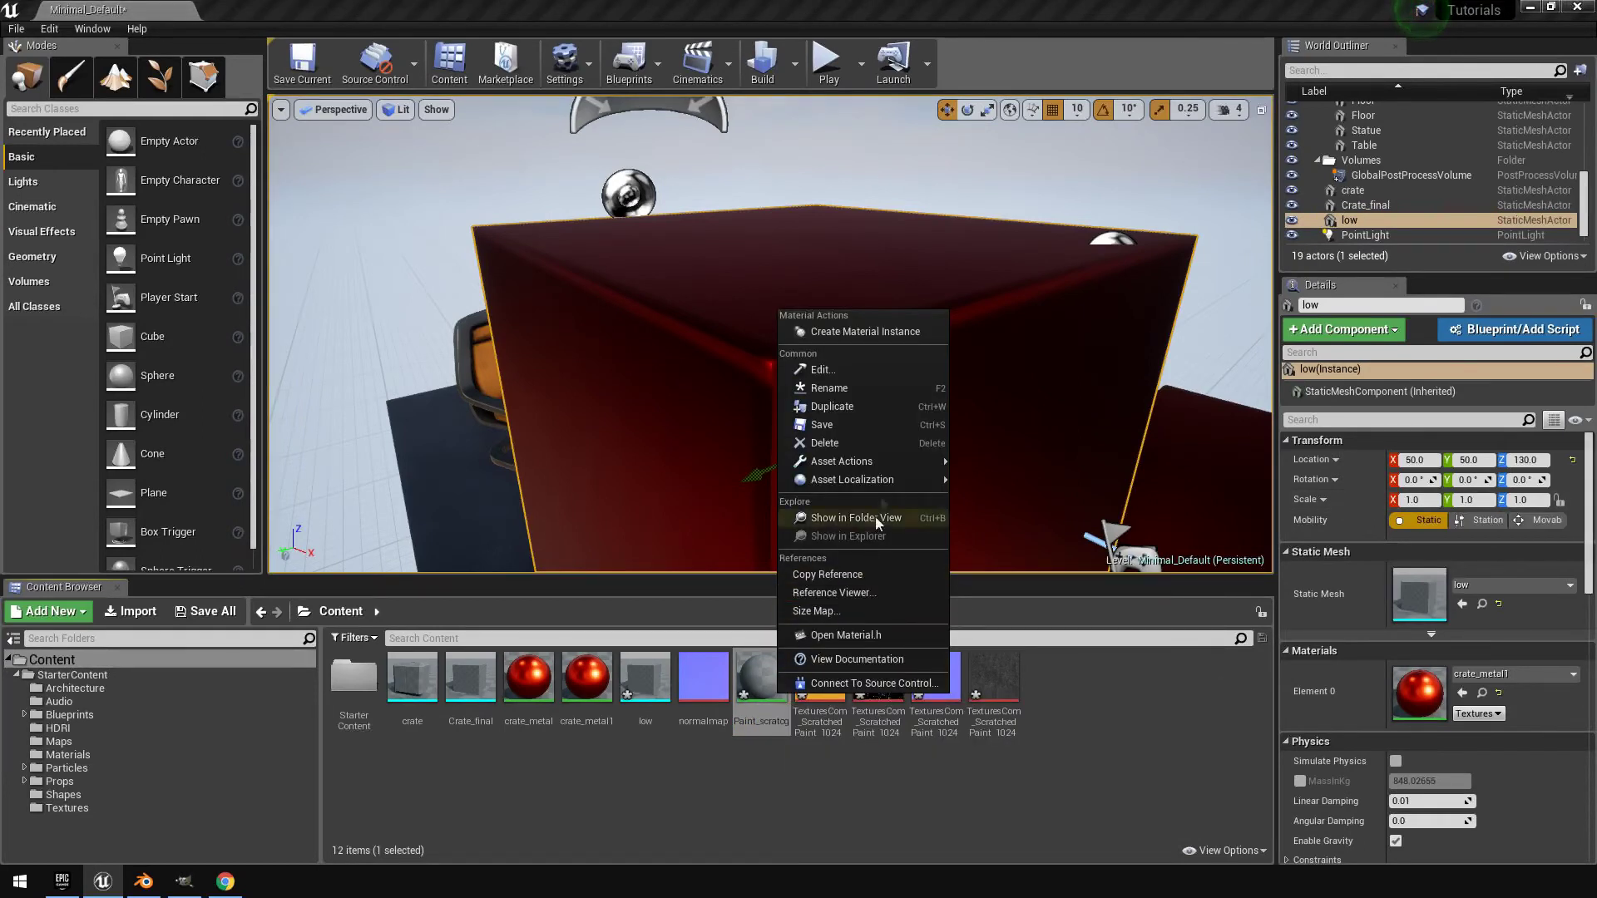
pyautogui.click(861, 388)
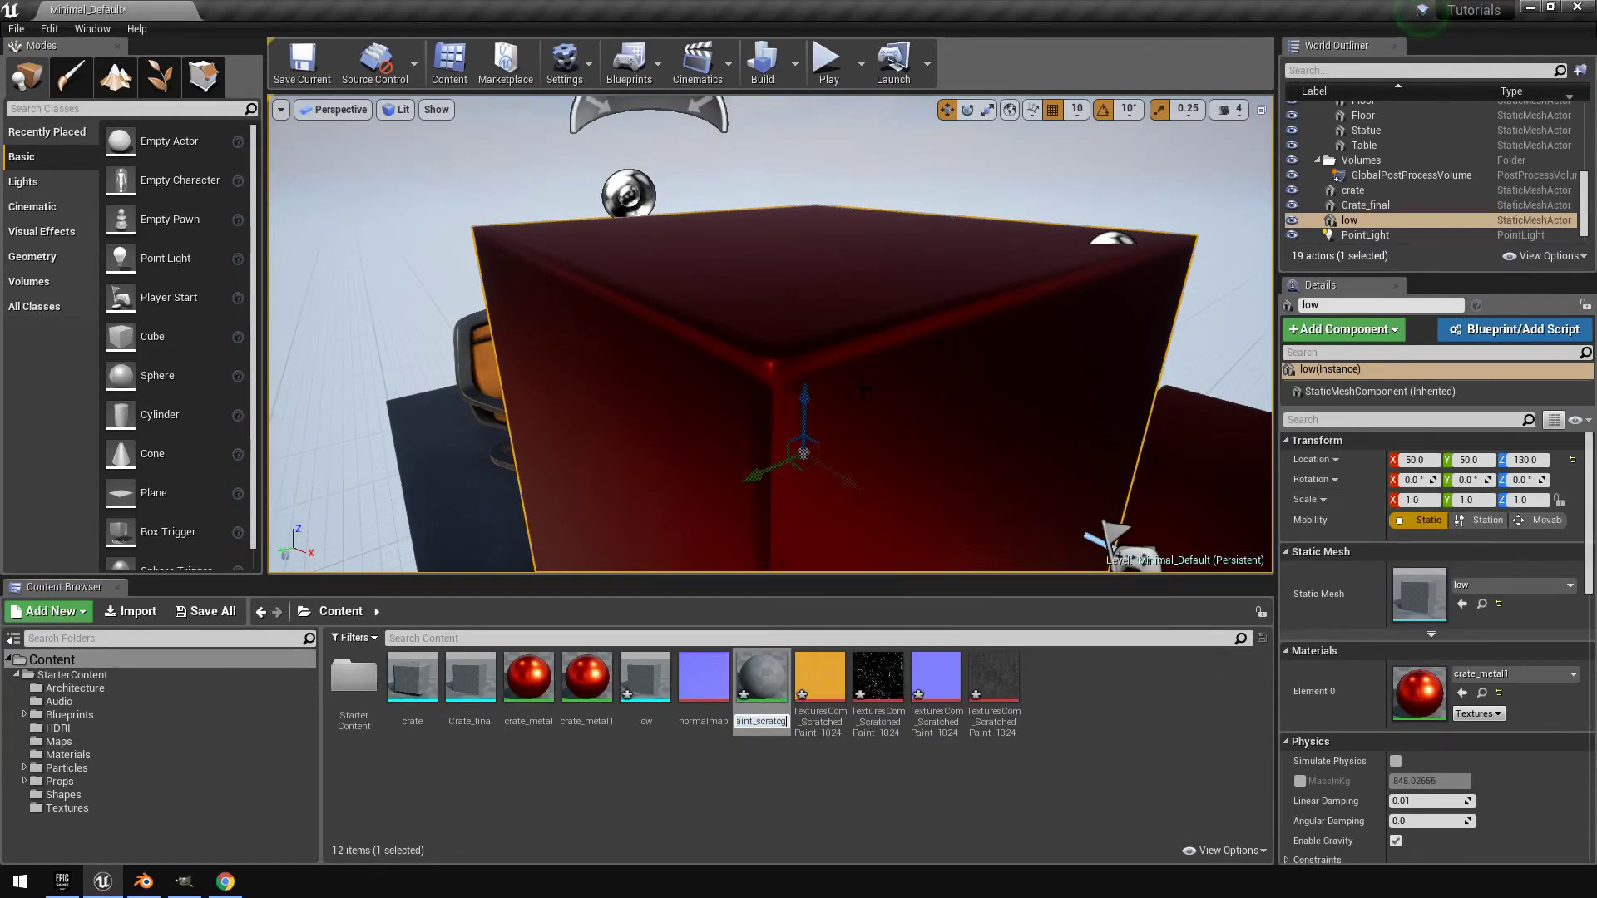
pyautogui.press('Return')
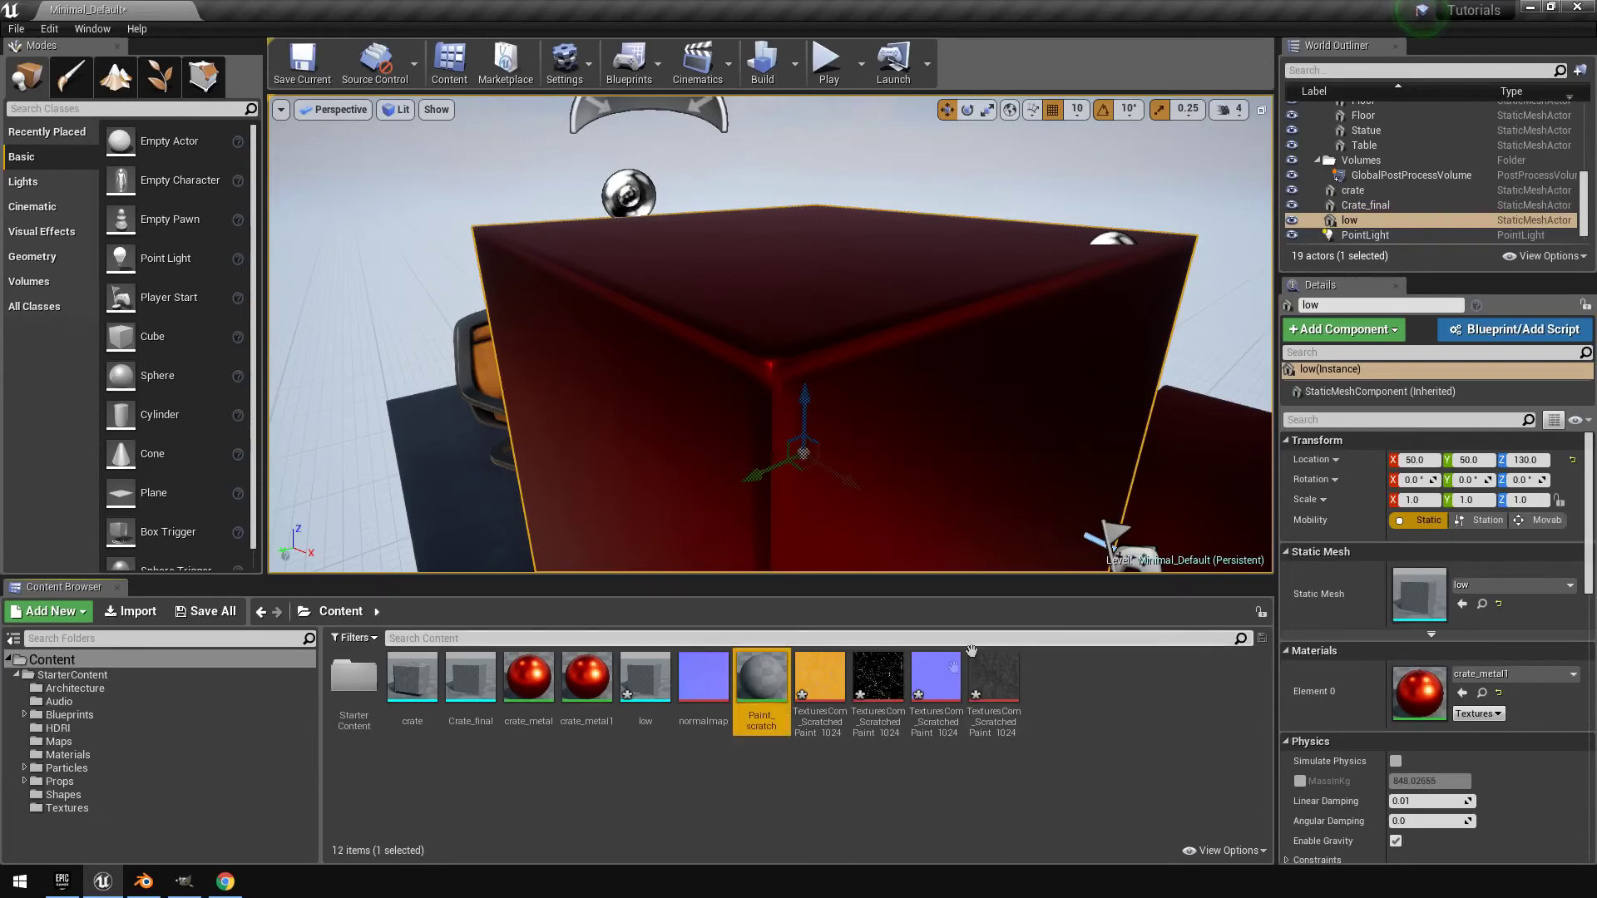
# Open Paint_scratch, drag the four ScratchedPaint textures into the graph, and spread the nodes out
pyautogui.doubleClick(759, 713)
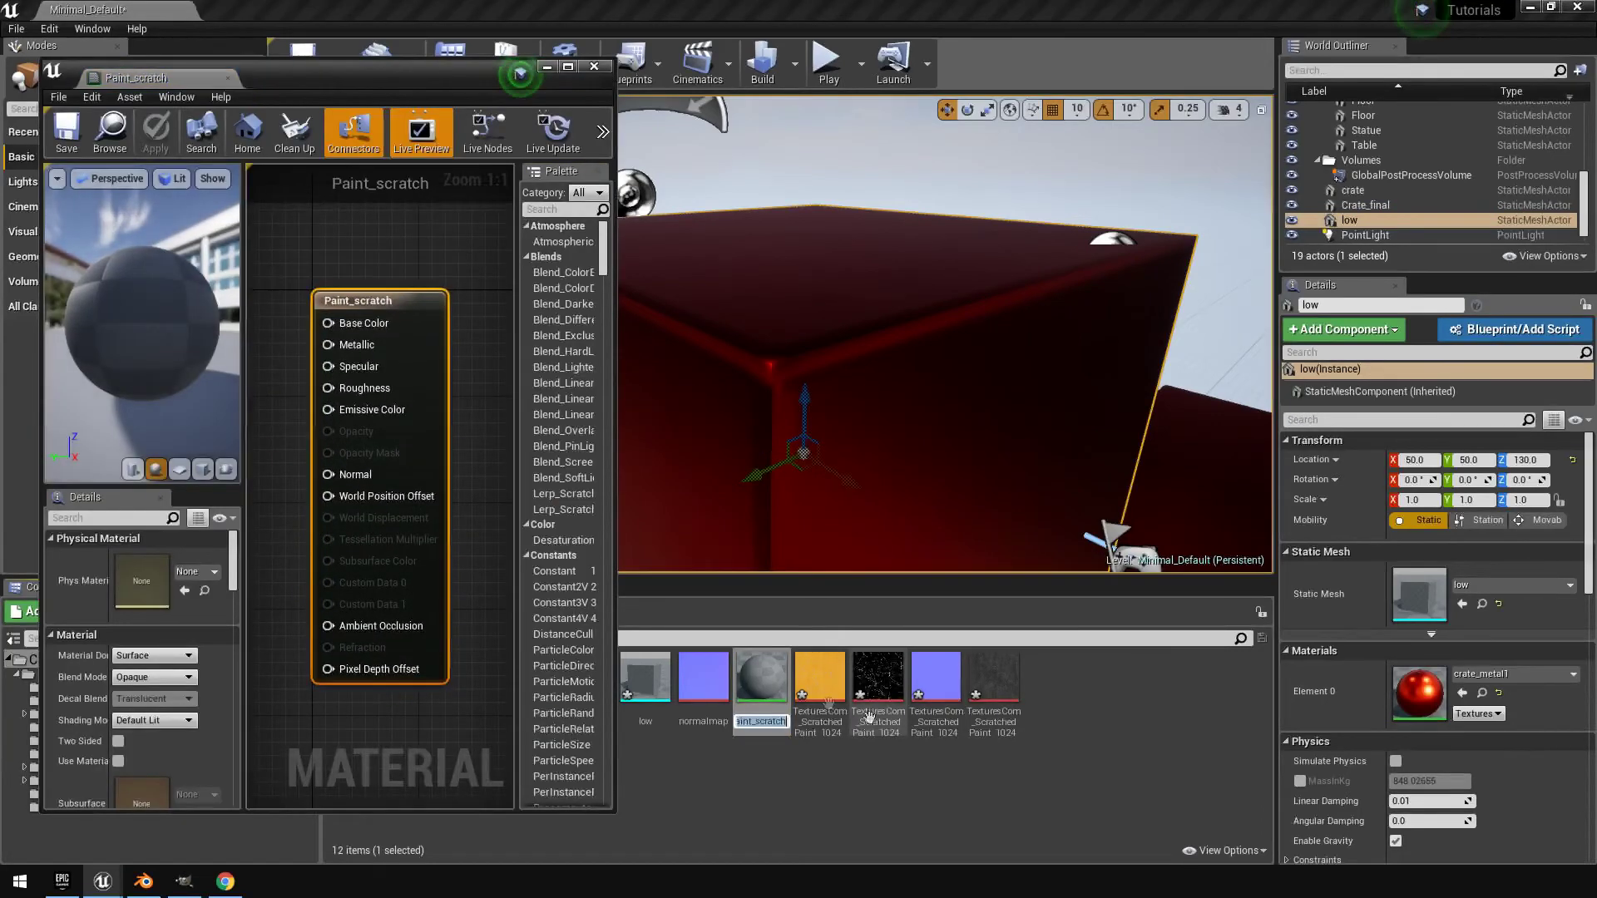
pyautogui.click(819, 678)
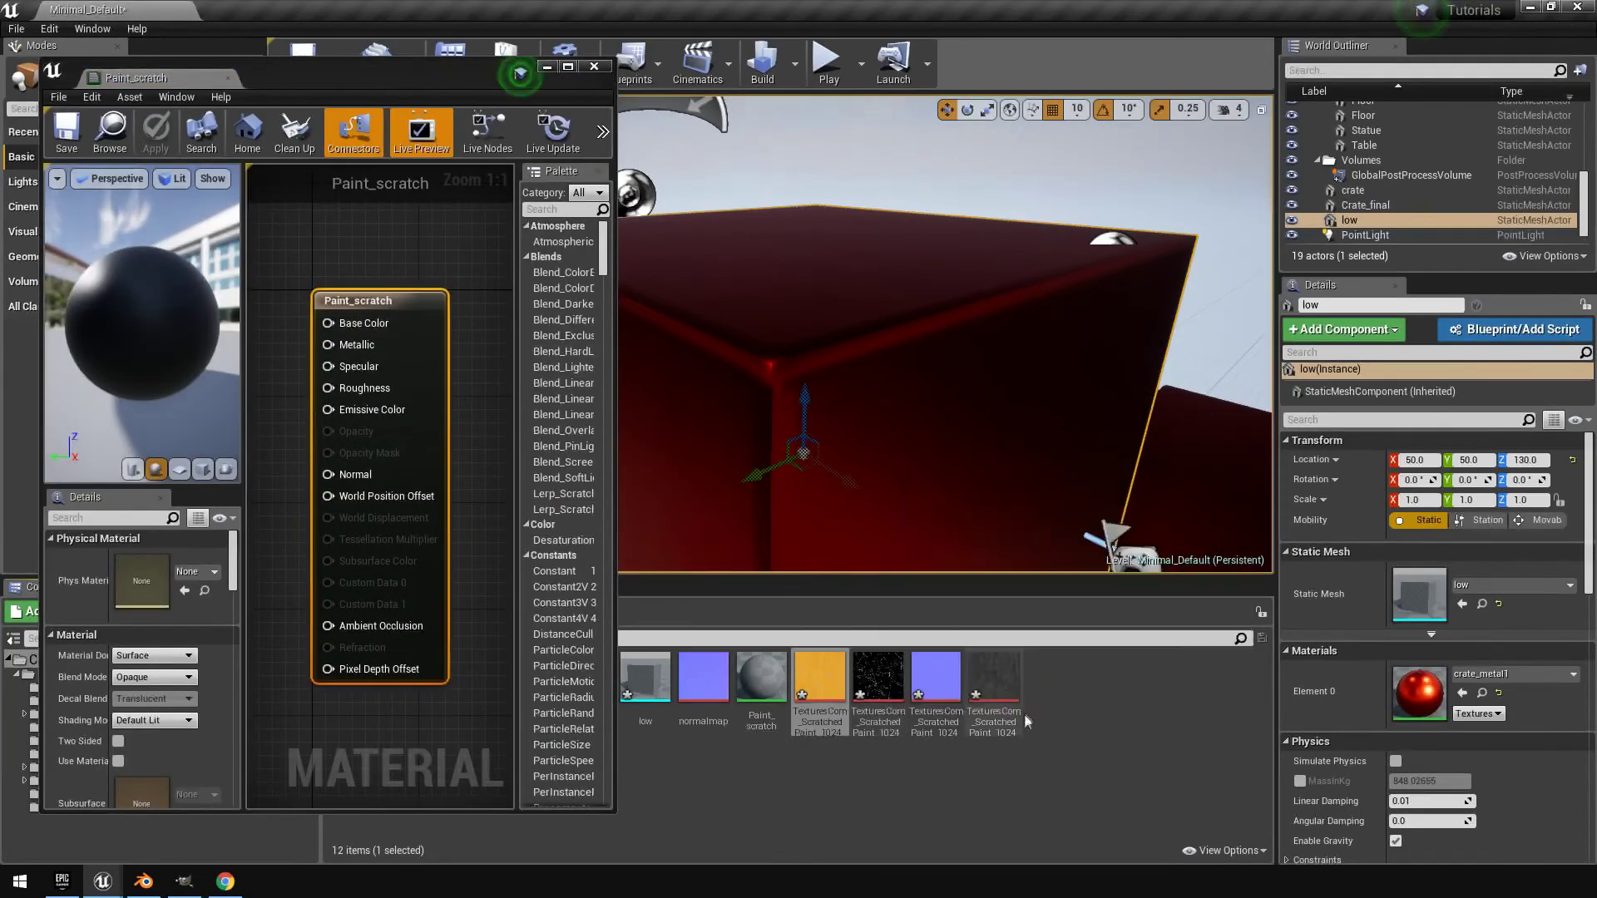
pyautogui.keyDown('shift'); pyautogui.click(994, 678); pyautogui.keyUp('shift')
pyautogui.moveTo(881, 678); pyautogui.dragTo(316, 239)
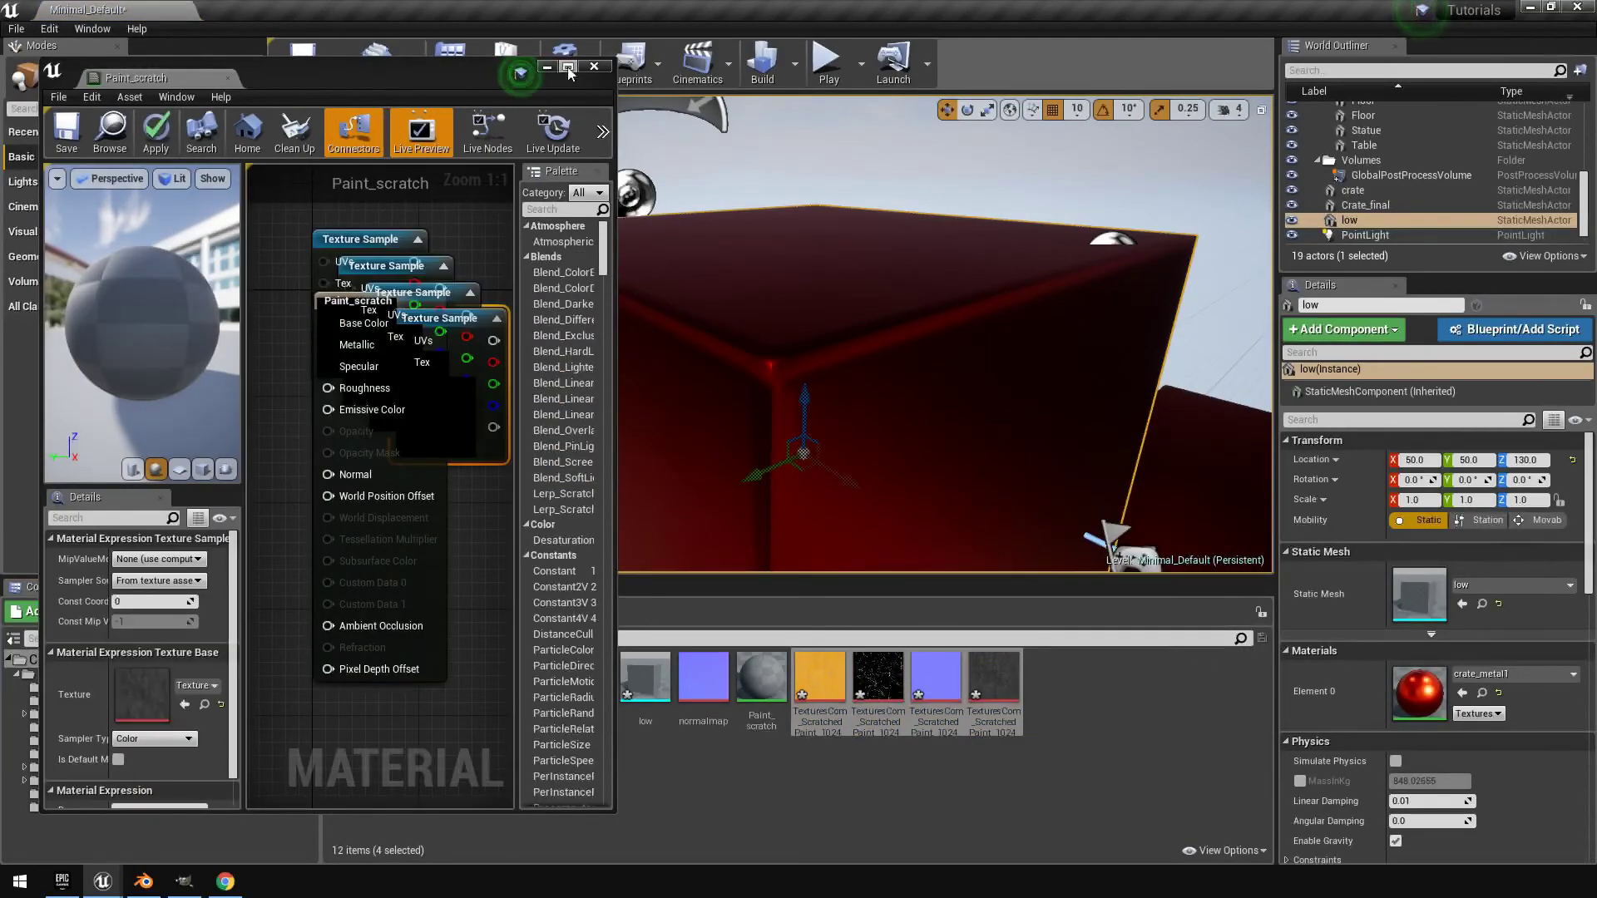
pyautogui.click(569, 73)
pyautogui.press('Home')
pyautogui.moveTo(1039, 670); pyautogui.dragTo(1293, 617)
pyautogui.moveTo(991, 356)
pyautogui.mouseDown()
pyautogui.moveTo(794, 511)
pyautogui.moveTo(800, 245)
pyautogui.mouseUp()
pyautogui.moveTo(1013, 390); pyautogui.dragTo(881, 744)
pyautogui.moveTo(1043, 503); pyautogui.dragTo(924, 459)
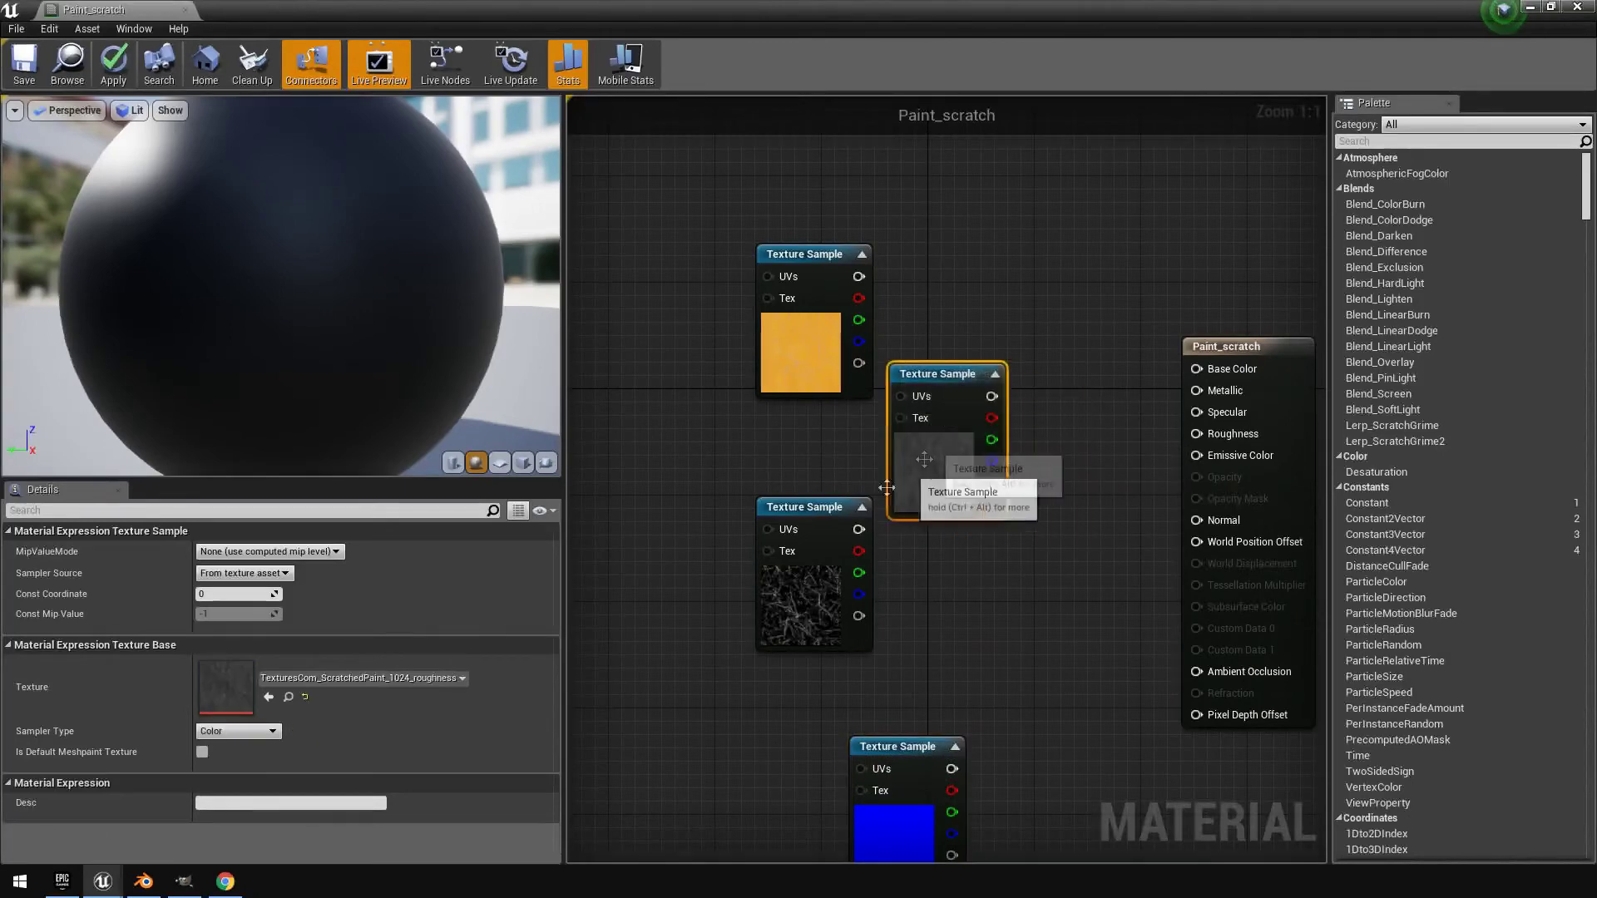
pyautogui.moveTo(803, 532); pyautogui.dragTo(920, 609)
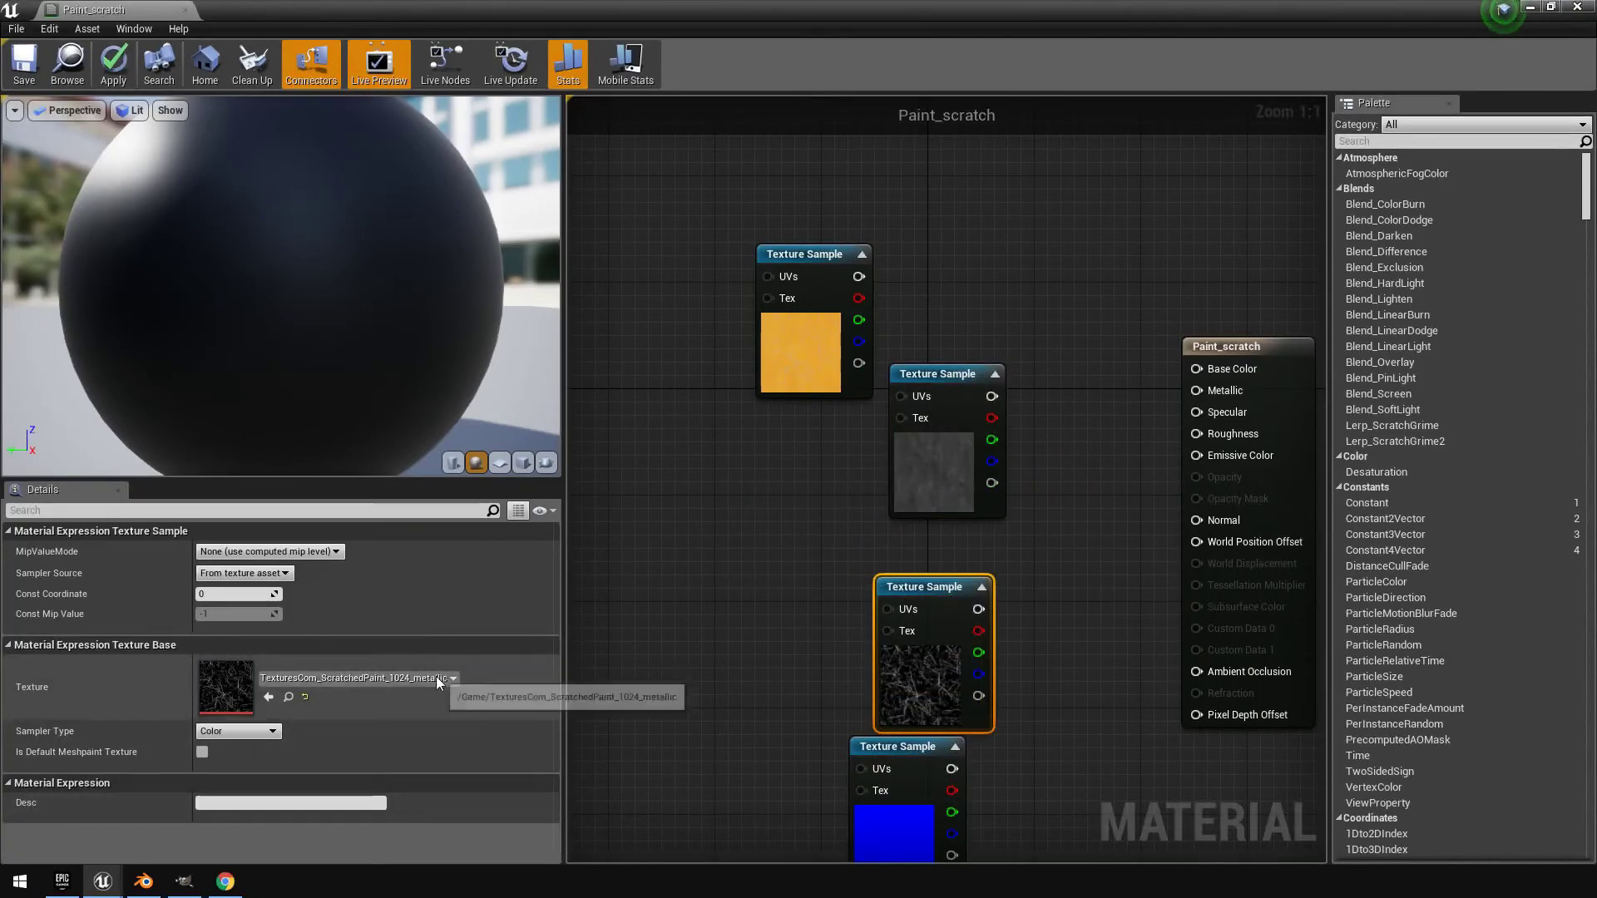
# Connect metallic to Metallic, roughness to Roughness, albedo to Base Color, and normal to Normal
pyautogui.moveTo(978, 608)
pyautogui.mouseDown()
pyautogui.moveTo(1229, 418)
pyautogui.moveTo(1207, 391)
pyautogui.mouseUp()
pyautogui.moveTo(898, 588); pyautogui.dragTo(634, 440)
pyautogui.click(948, 376)
pyautogui.moveTo(948, 376)
pyautogui.mouseDown()
pyautogui.moveTo(868, 523)
pyautogui.moveTo(1190, 539)
pyautogui.moveTo(1219, 434)
pyautogui.mouseUp()
pyautogui.click(782, 385)
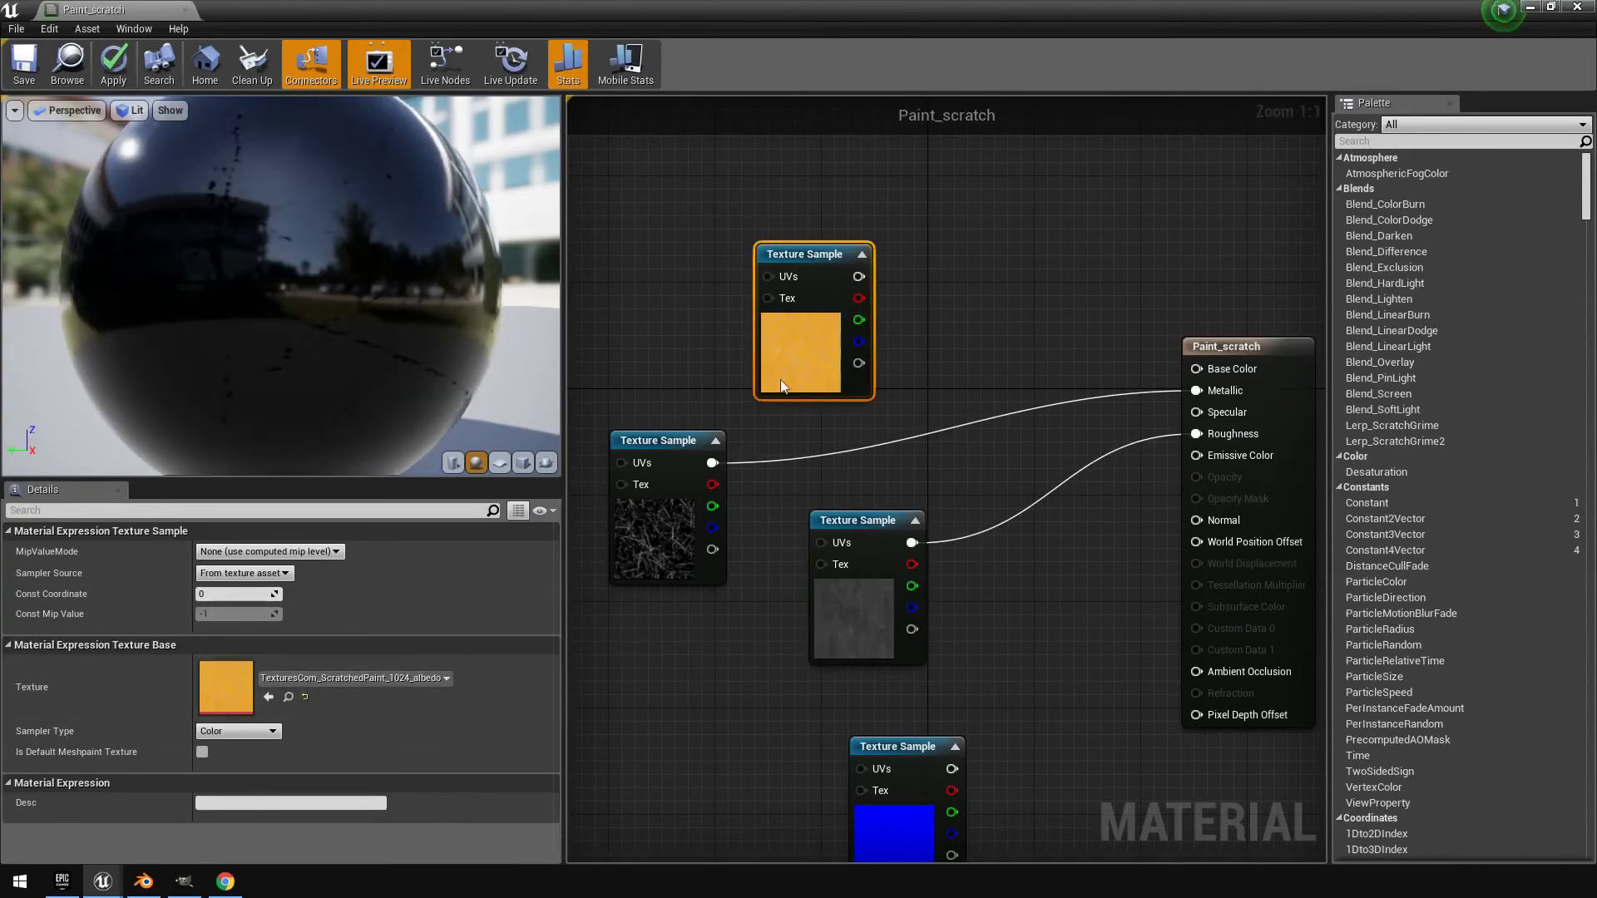
pyautogui.moveTo(858, 276)
pyautogui.mouseDown()
pyautogui.moveTo(1239, 374)
pyautogui.moveTo(1223, 369)
pyautogui.mouseUp()
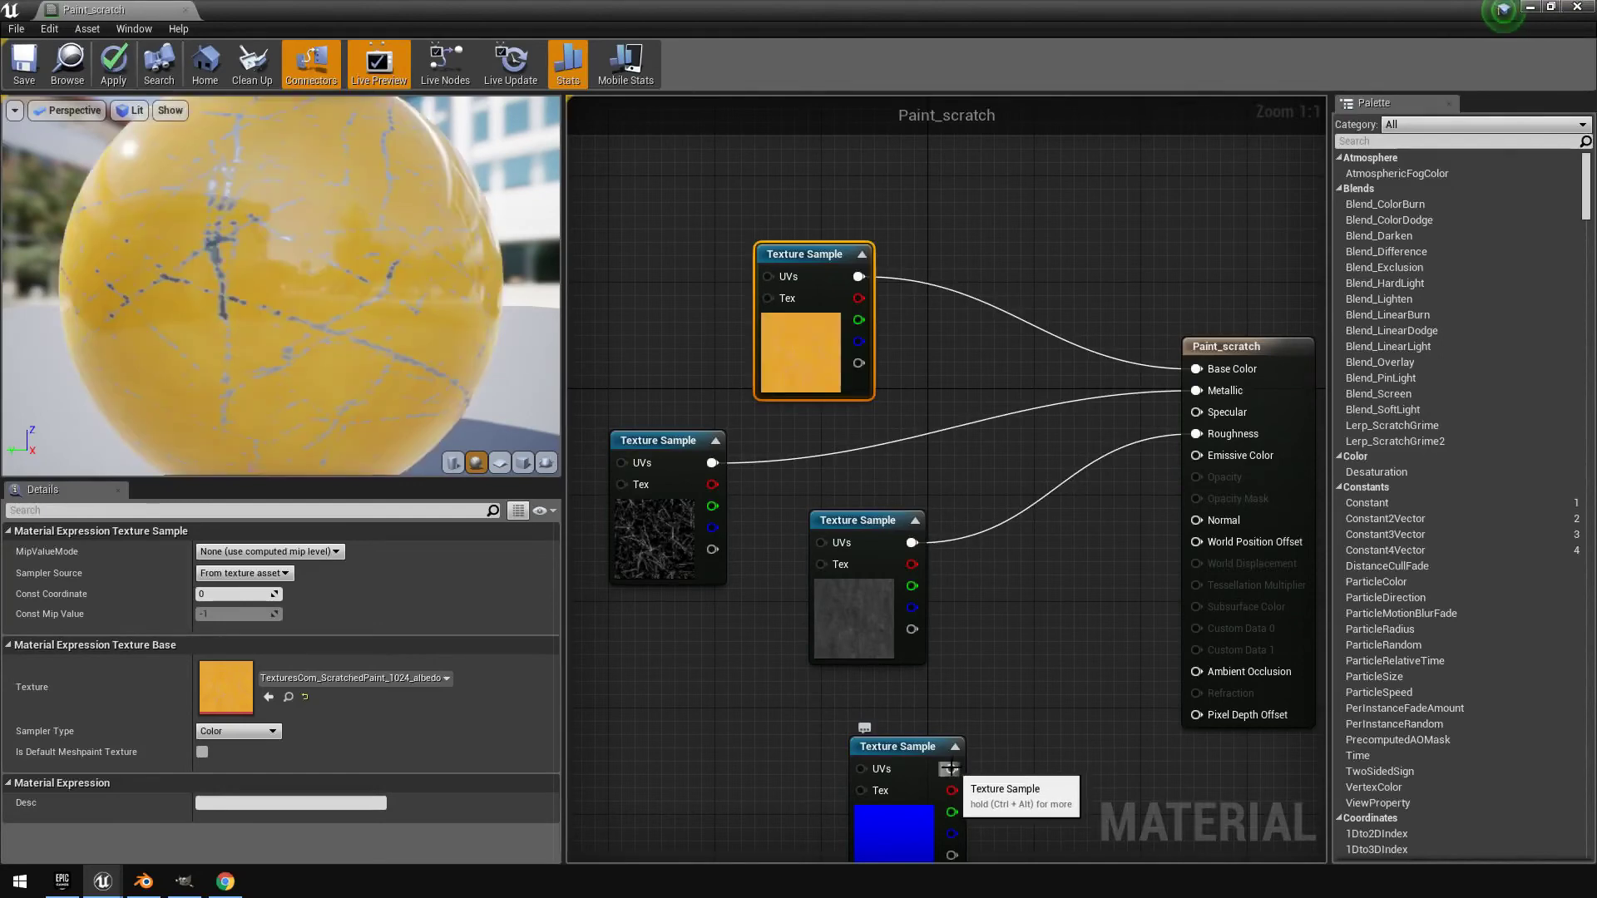
pyautogui.moveTo(949, 769)
pyautogui.mouseDown()
pyautogui.moveTo(1201, 487)
pyautogui.moveTo(1196, 521)
pyautogui.mouseUp()
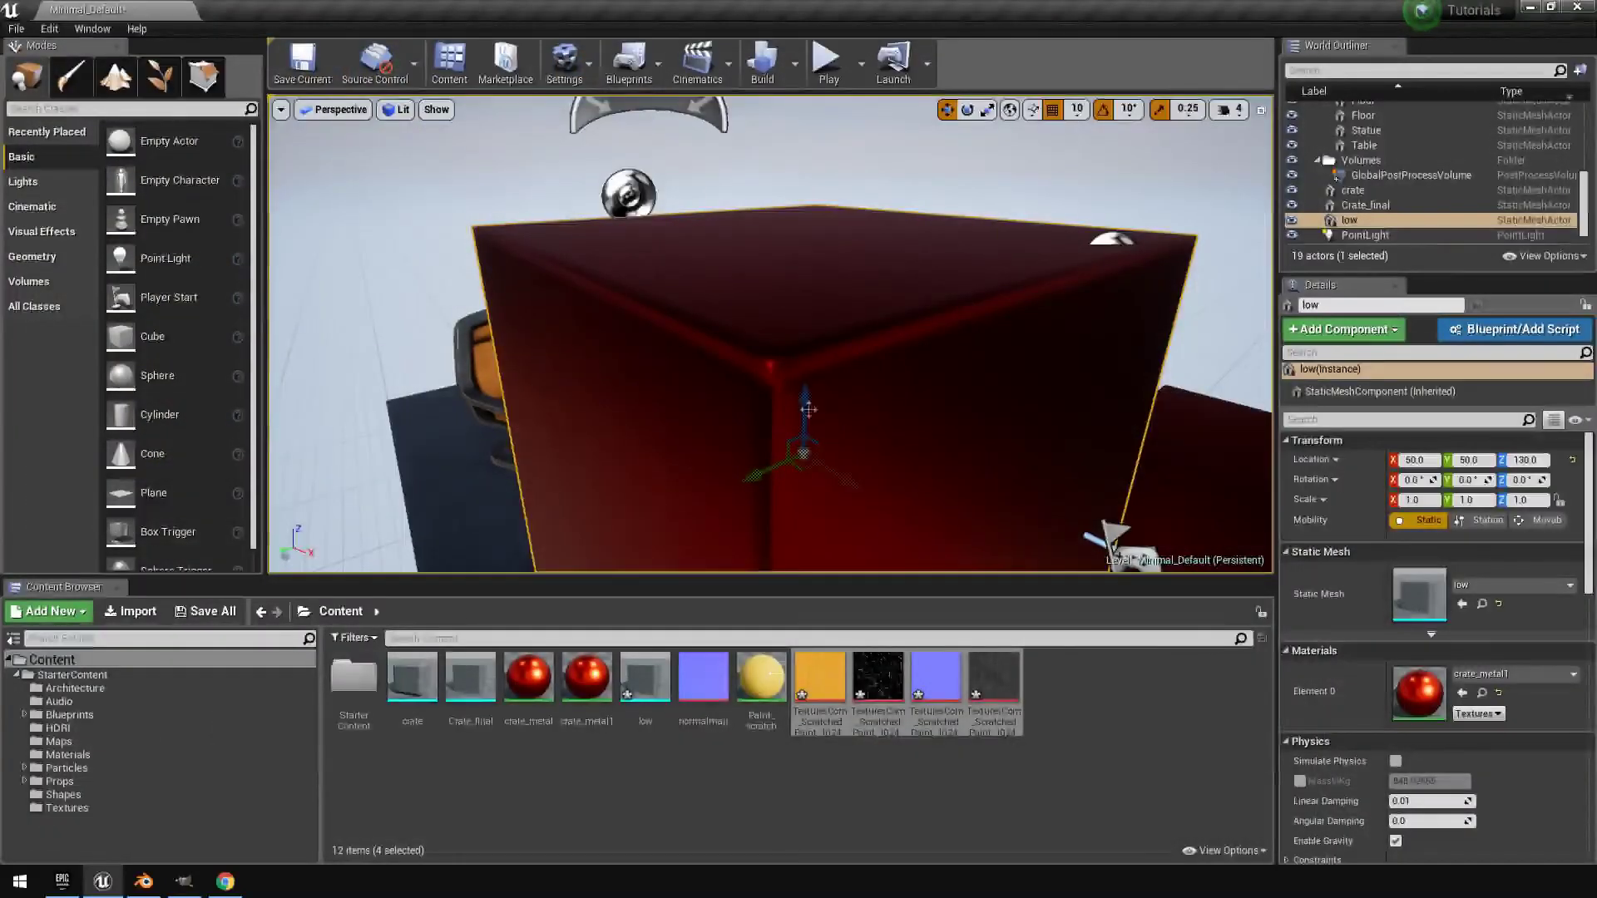
# Drop Paint_scratch onto the low crate and orbit to view its yellow scratched paint
pyautogui.moveTo(808, 409)
pyautogui.mouseDown(button='right')
pyautogui.moveTo(898, 399)
pyautogui.moveTo(809, 409)
pyautogui.mouseUp(button='right')
pyautogui.moveTo(764, 716)
pyautogui.mouseDown()
pyautogui.moveTo(820, 463)
pyautogui.moveTo(811, 399)
pyautogui.mouseUp()
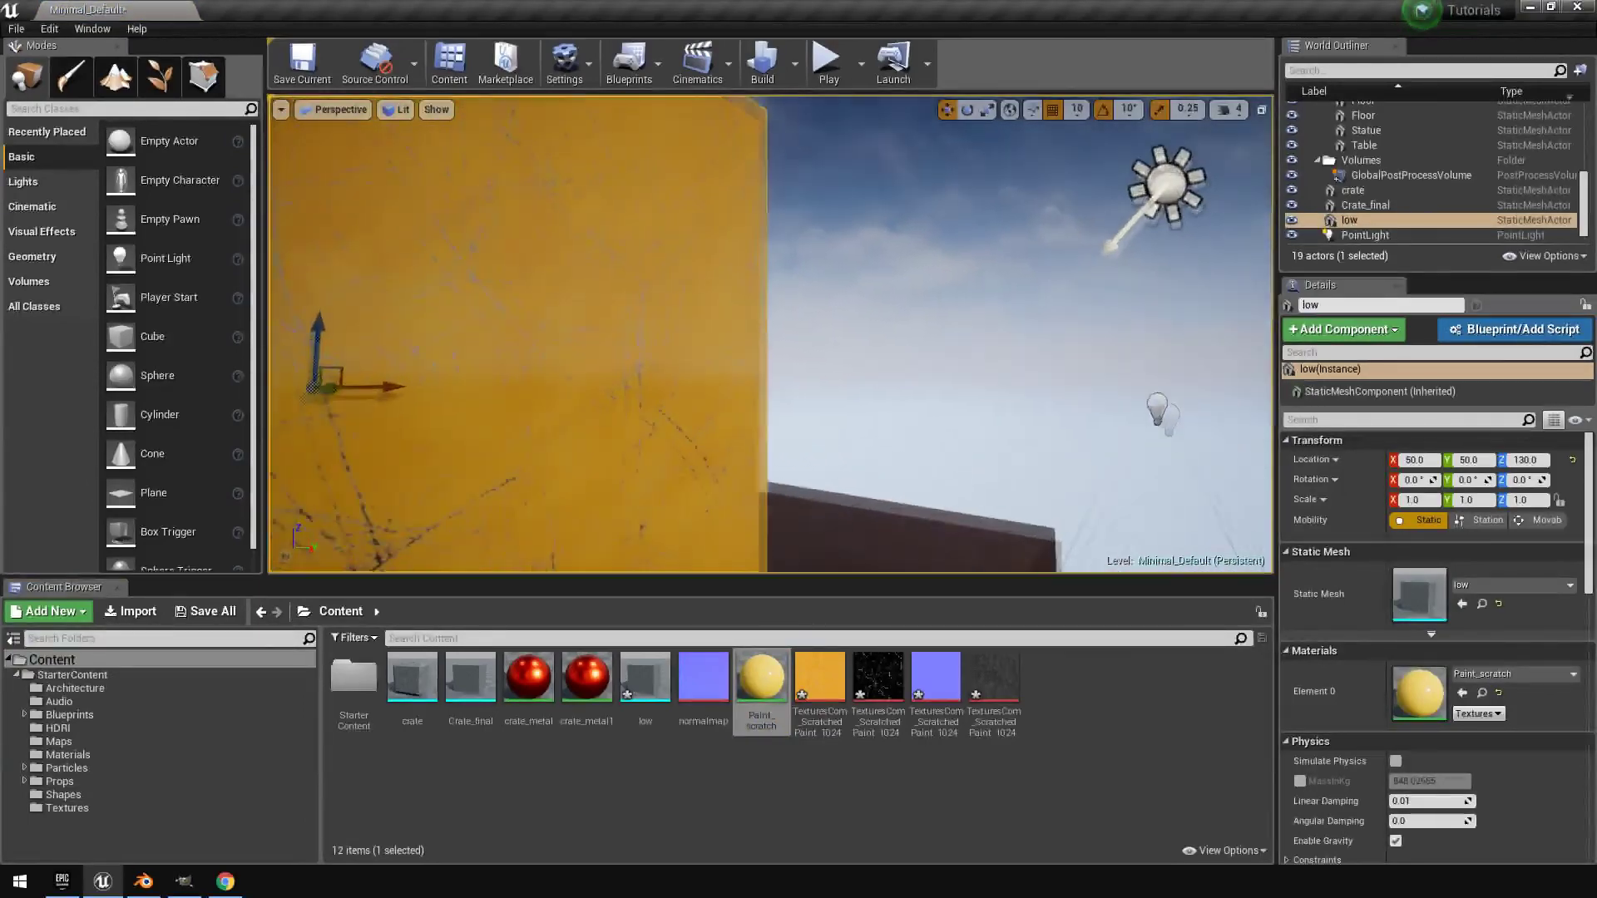
pyautogui.moveTo(811, 399); pyautogui.dragTo(944, 507, button='right')
pyautogui.moveTo(840, 358)
pyautogui.mouseDown(button='right')
pyautogui.moveTo(498, 309)
pyautogui.moveTo(541, 341)
pyautogui.moveTo(553, 316)
pyautogui.moveTo(603, 320)
pyautogui.moveTo(516, 308)
pyautogui.moveTo(566, 316)
pyautogui.mouseUp(button='right')
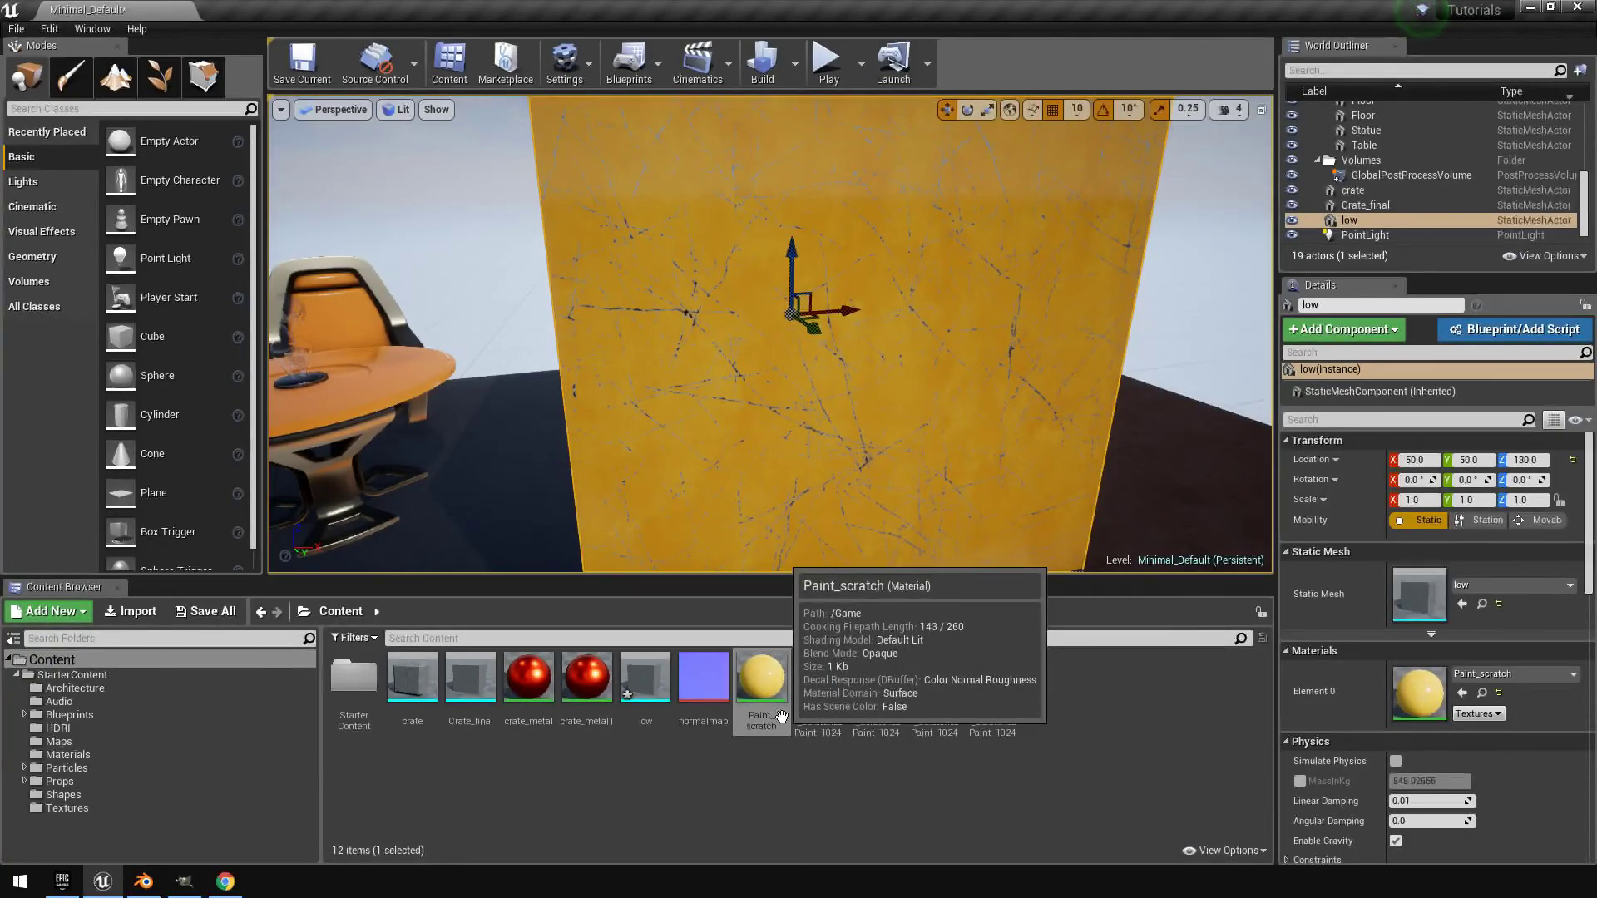
# Add a TexCoord[0] node to Paint_scratch and wire it into the texture samples' UVs
pyautogui.doubleClick(781, 716)
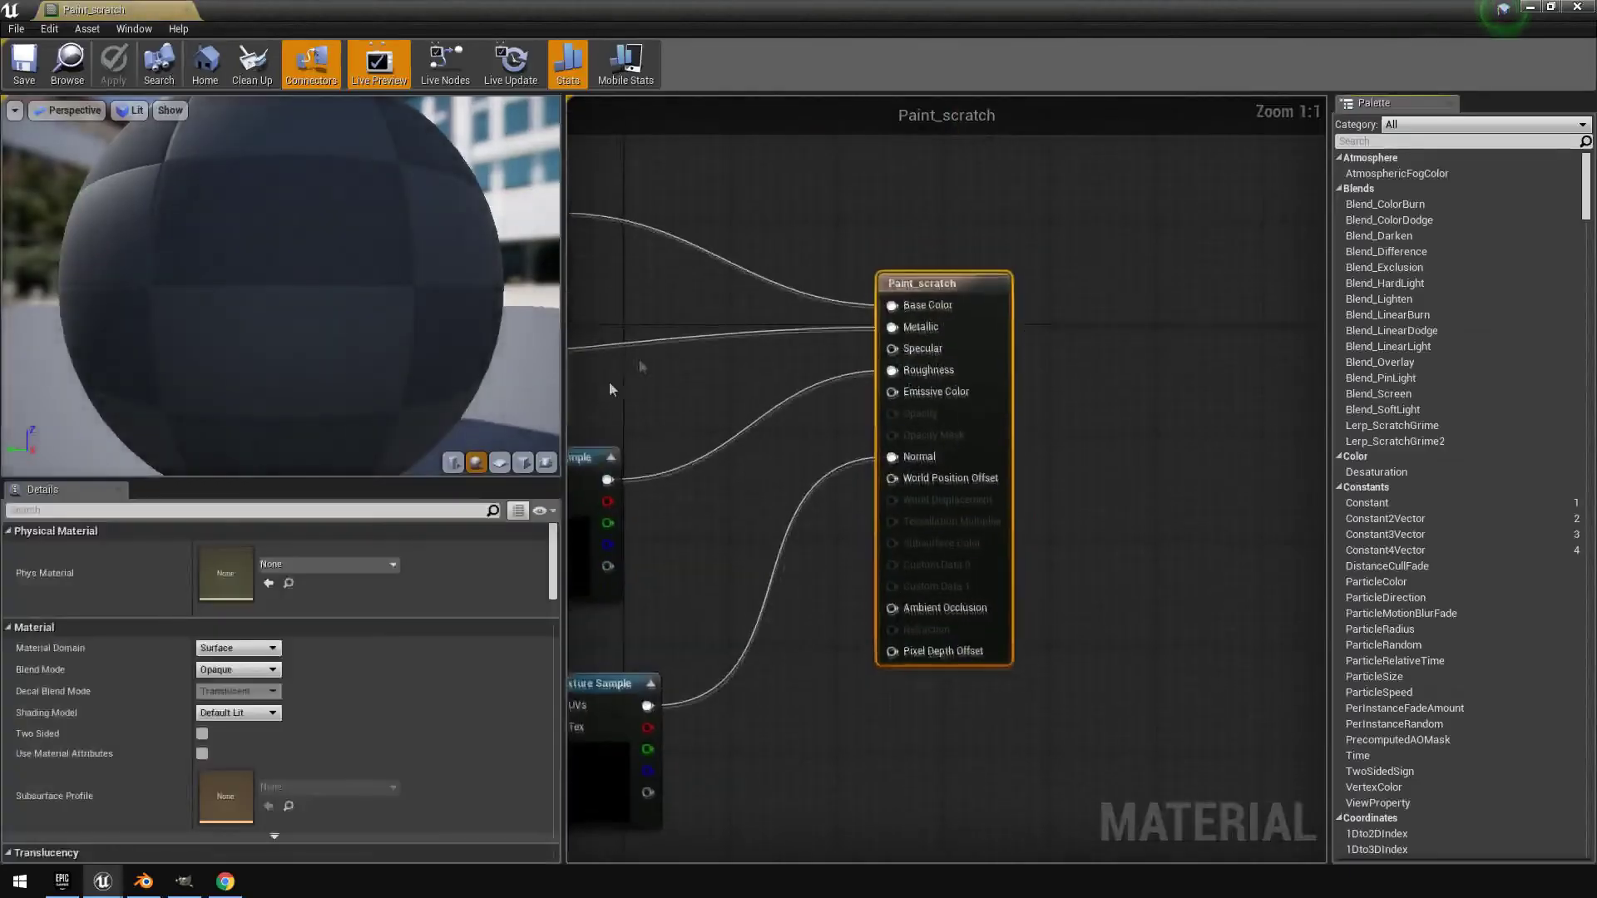
pyautogui.rightClick(959, 282)
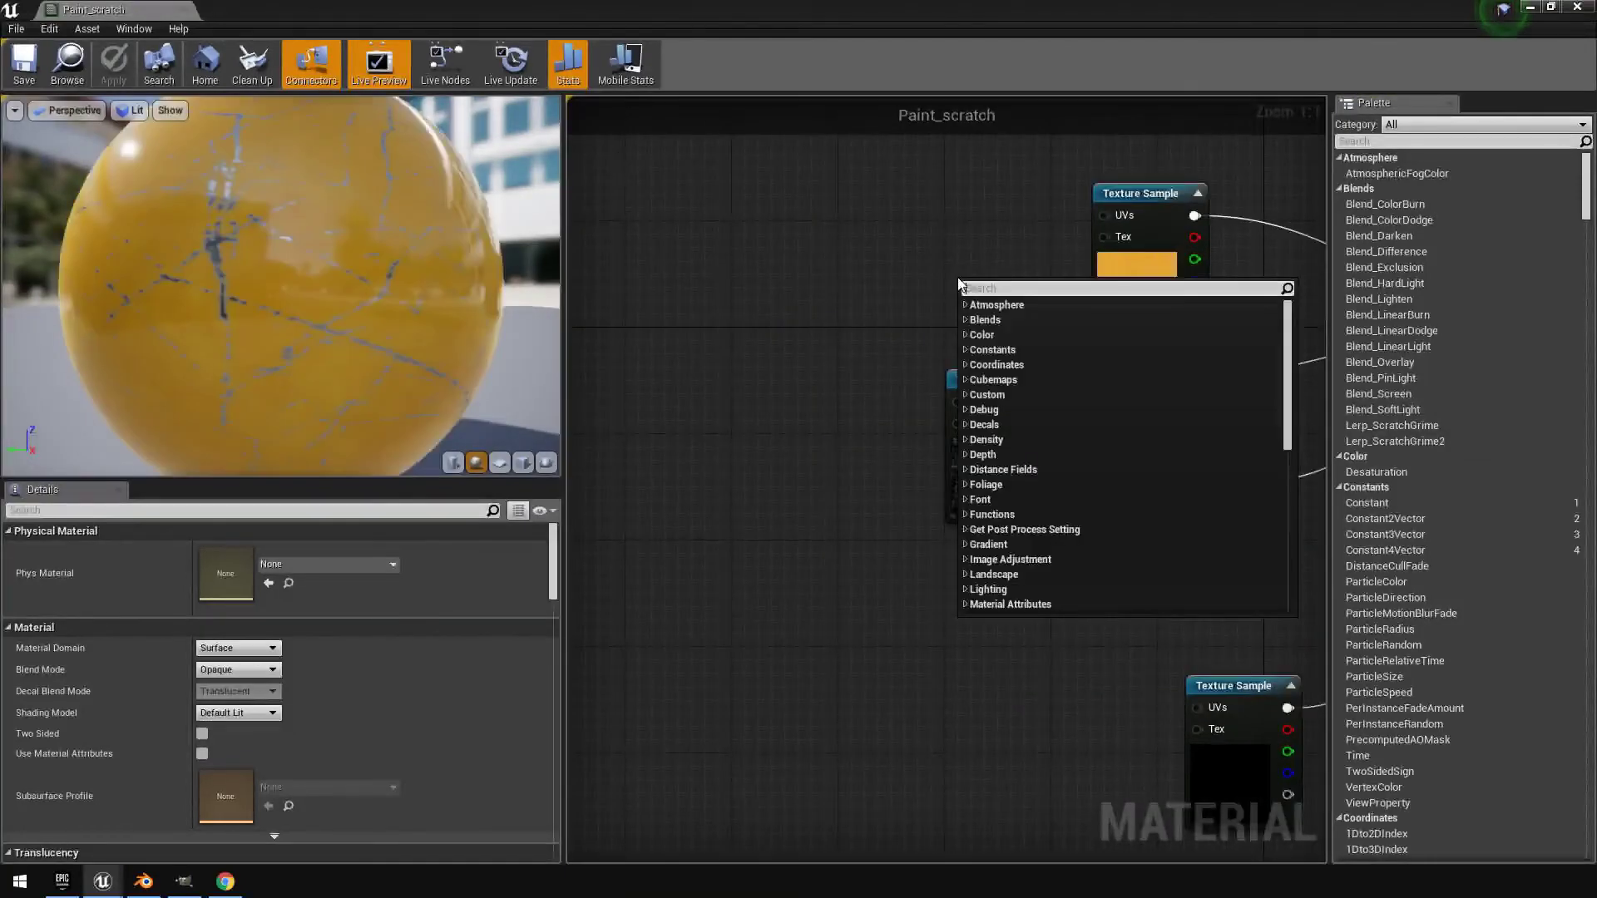
pyautogui.write('texture')
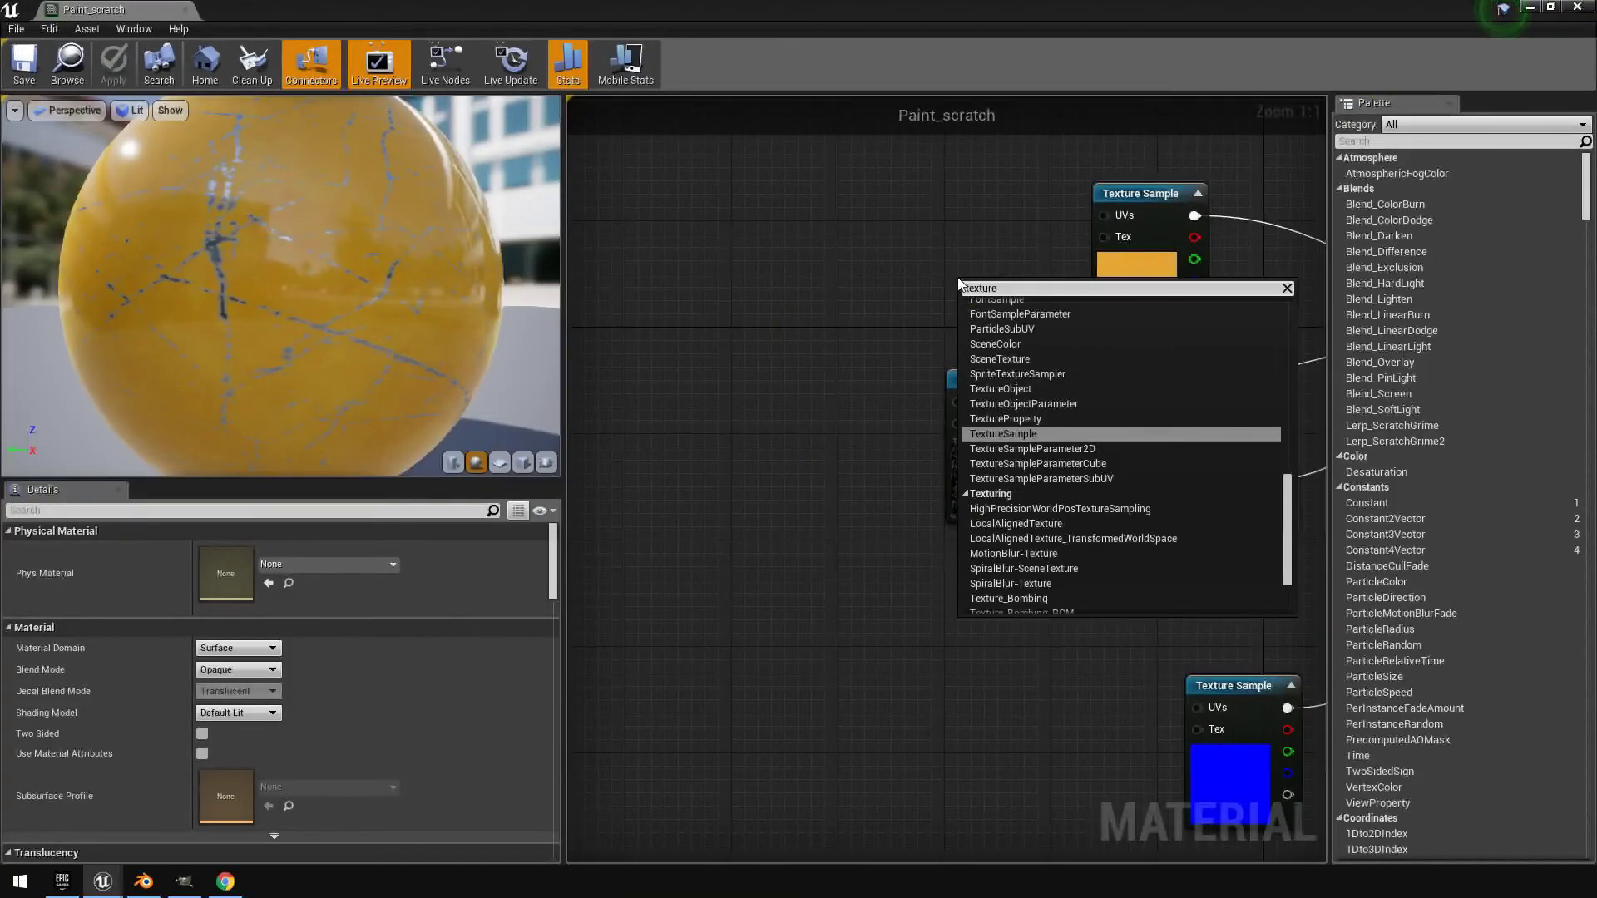
pyautogui.press('BackSpace')
pyautogui.press('BackSpace')
pyautogui.press('BackSpace')
pyautogui.press('BackSpace')
pyautogui.press('BackSpace')
pyautogui.press('BackSpace')
pyautogui.press('BackSpace')
pyautogui.write('coo')
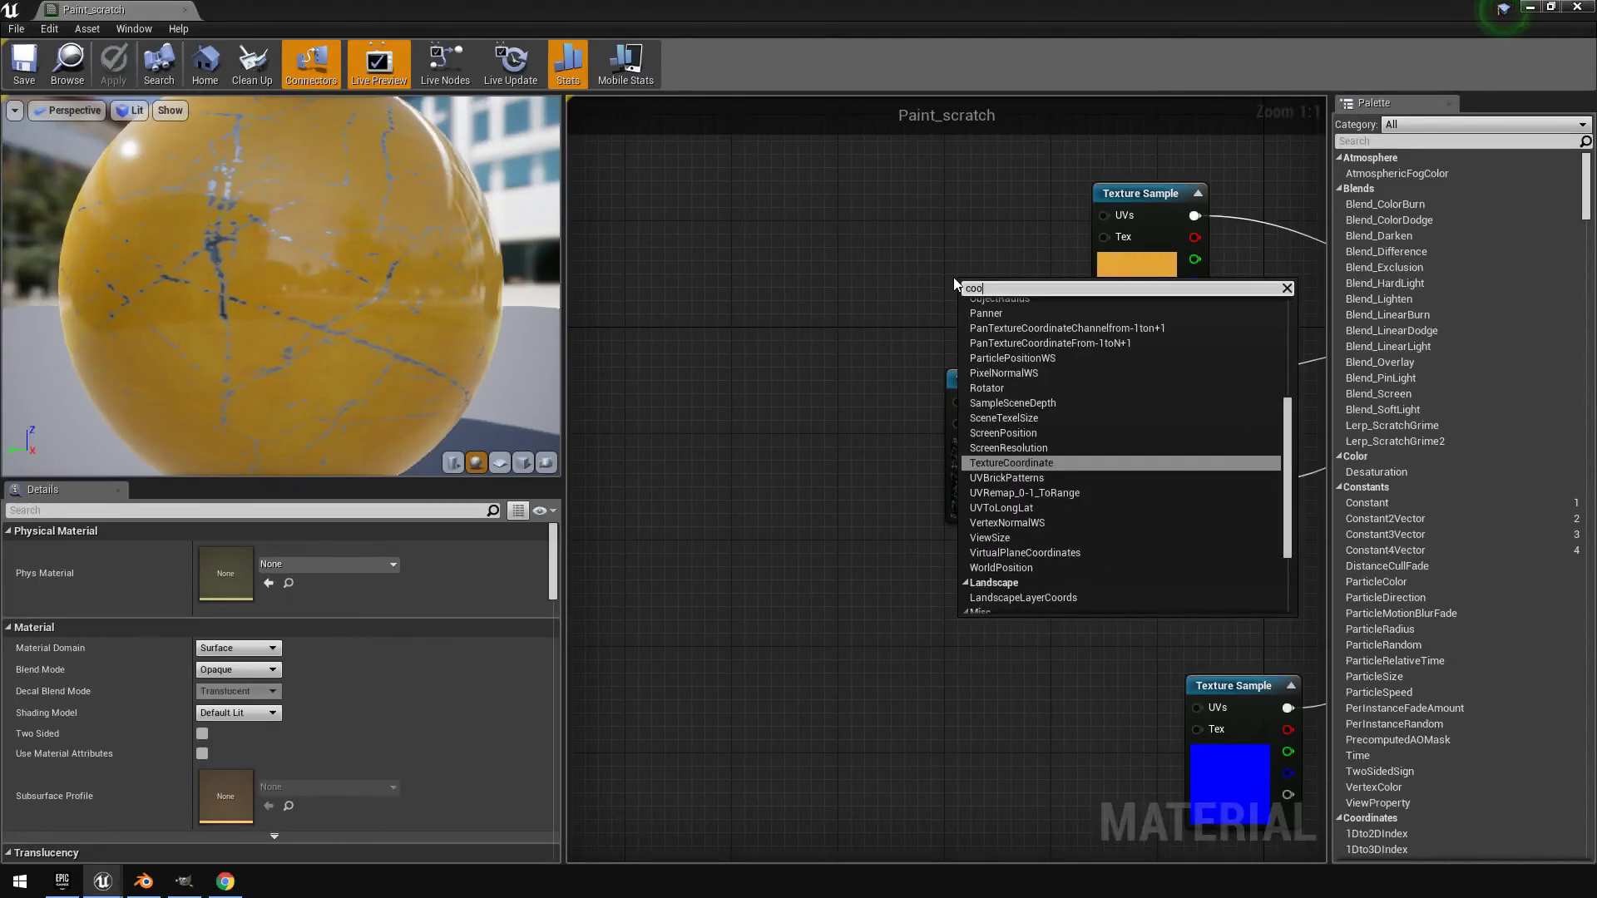
pyautogui.click(1003, 464)
pyautogui.moveTo(1039, 305); pyautogui.dragTo(1104, 215)
pyautogui.moveTo(678, 296); pyautogui.dragTo(958, 401)
pyautogui.moveTo(679, 296); pyautogui.dragTo(1161, 482)
pyautogui.moveTo(679, 296); pyautogui.dragTo(1199, 709)
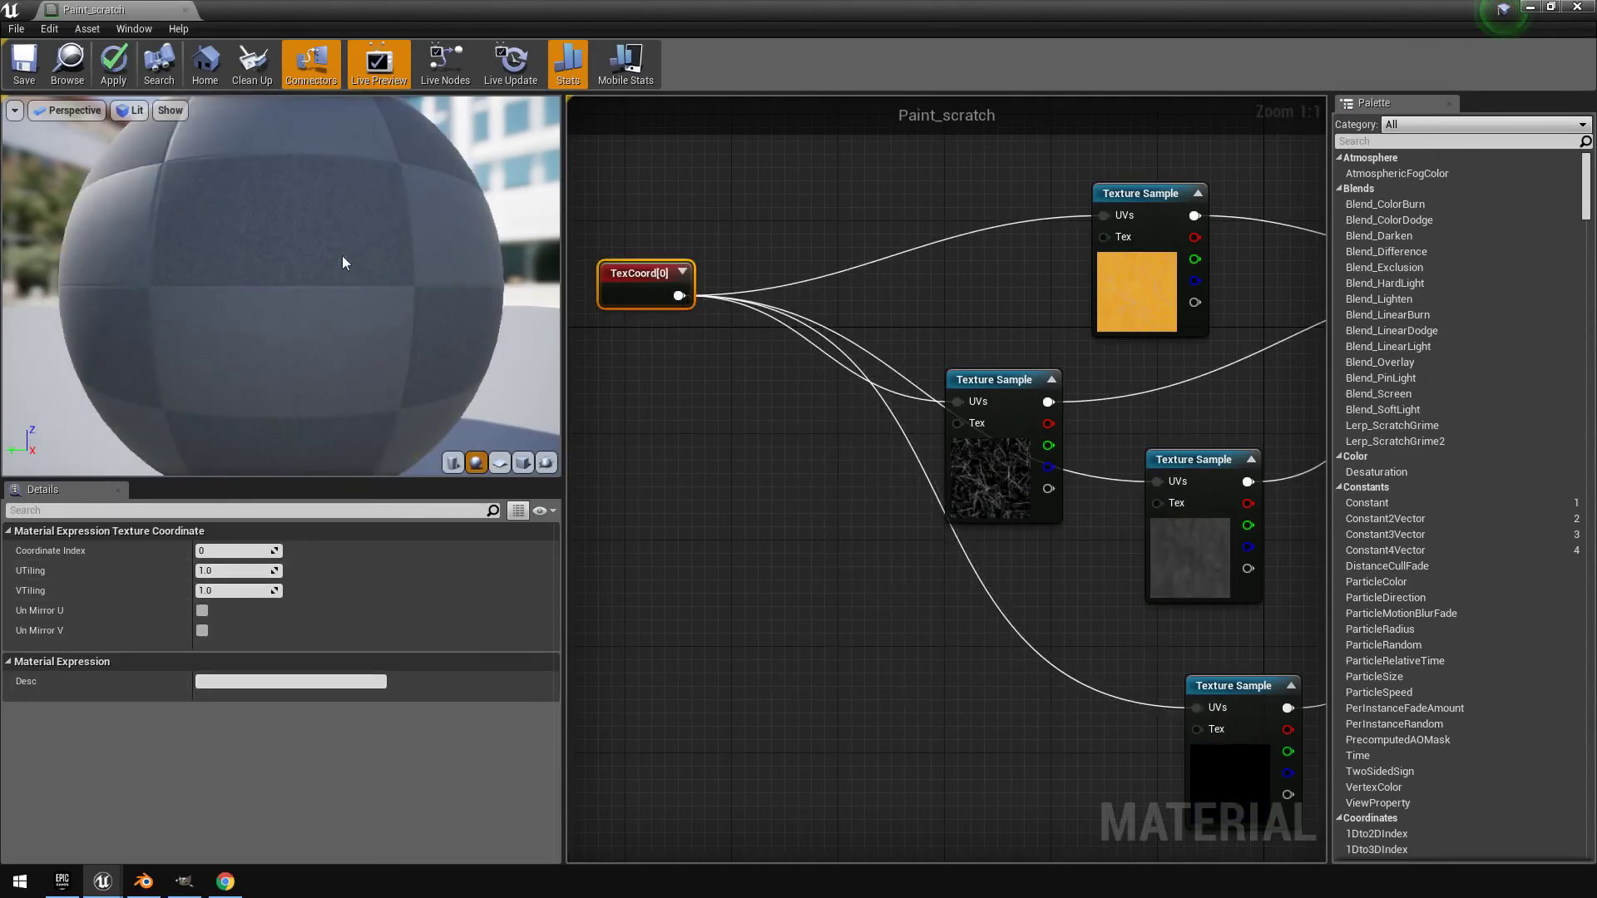
# Preview the material on a plane and set the TexCoord tiling to 4.0
pyautogui.moveTo(343, 262); pyautogui.dragTo(368, 286)
pyautogui.click(502, 468)
pyautogui.moveTo(228, 264); pyautogui.dragTo(453, 250)
pyautogui.moveTo(332, 268); pyautogui.dragTo(326, 333, button='right')
pyautogui.click(228, 573)
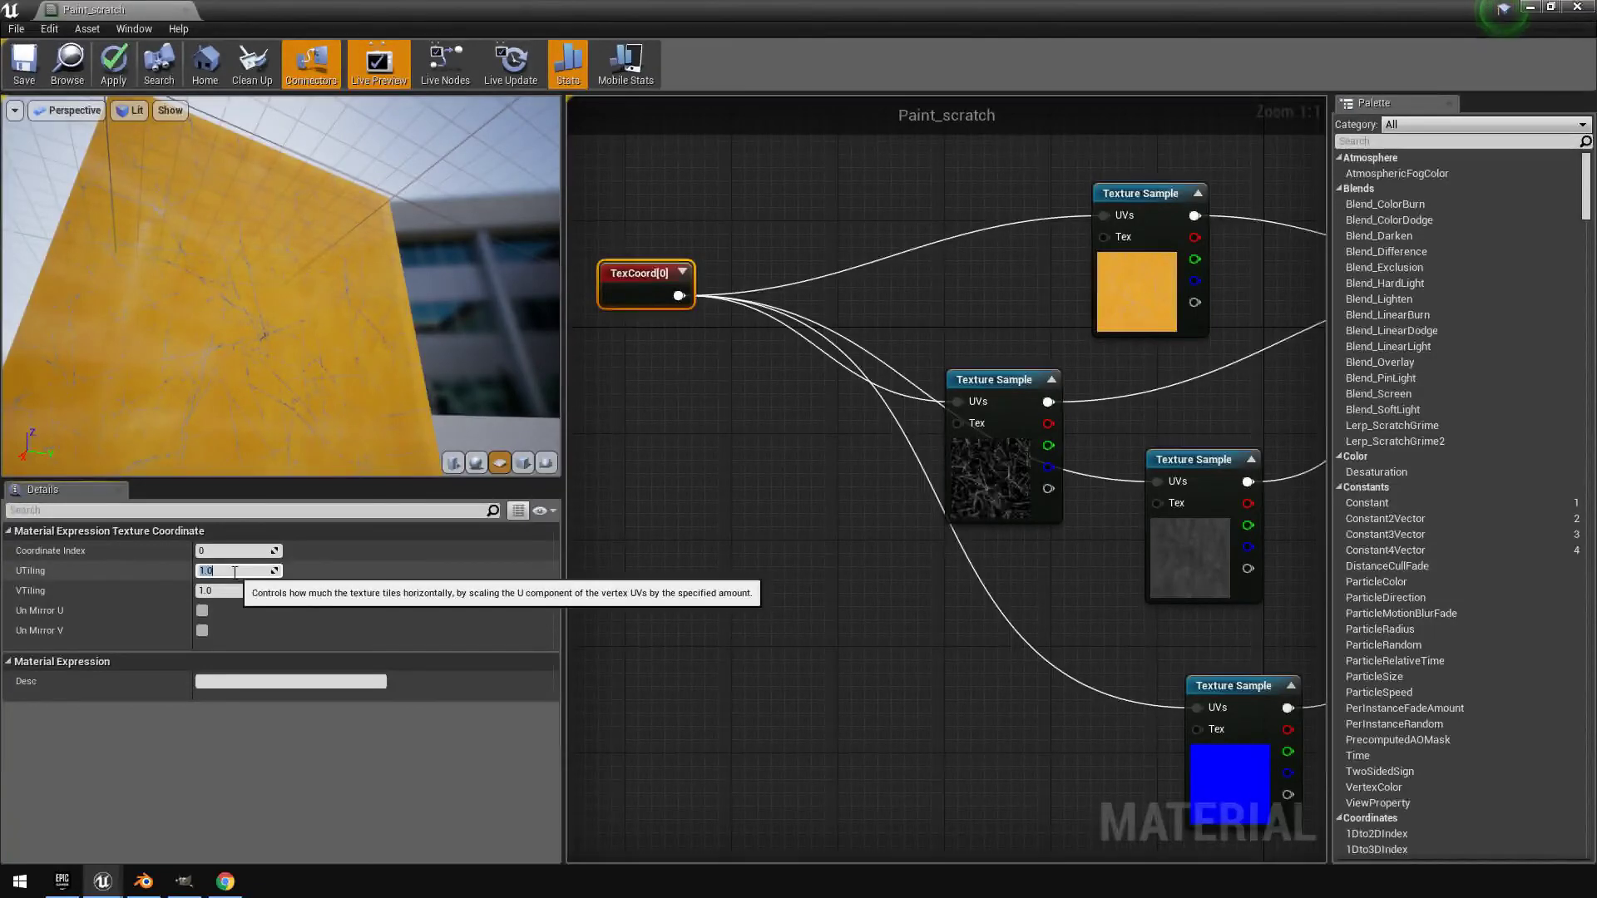
pyautogui.write('4')
pyautogui.press('Tab')
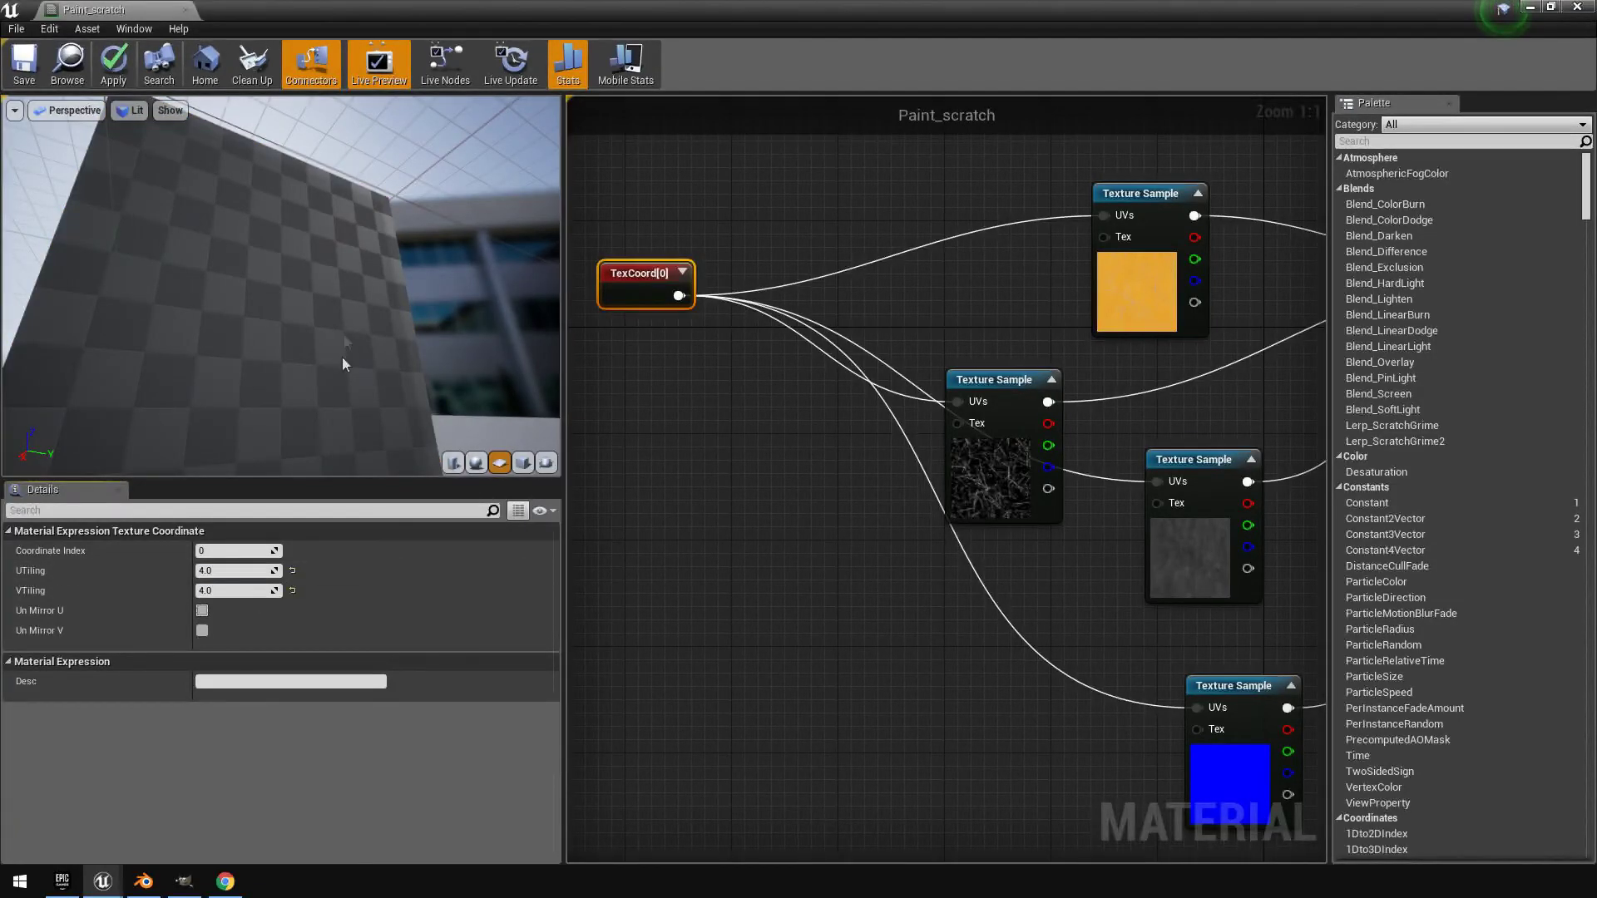
pyautogui.moveTo(301, 281)
pyautogui.mouseDown()
pyautogui.moveTo(216, 308)
pyautogui.moveTo(291, 287)
pyautogui.moveTo(266, 258)
pyautogui.moveTo(283, 274)
pyautogui.mouseUp()
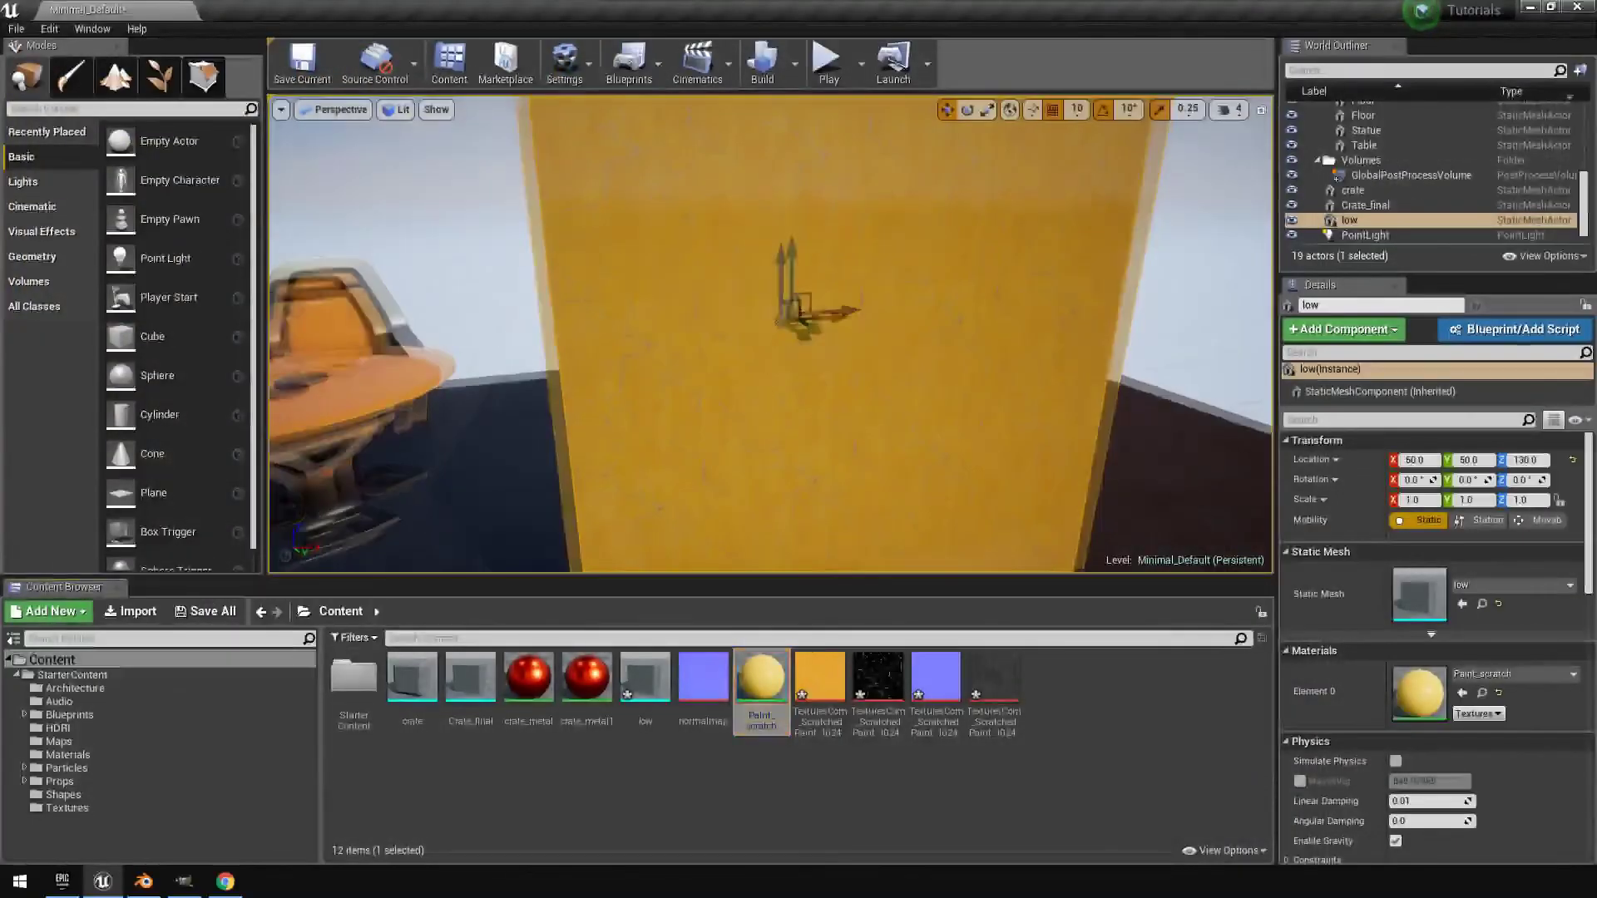
# Orbit around the low crate to check the smaller tiled scratches and reflection
pyautogui.moveTo(770, 333); pyautogui.dragTo(632, 376, button='right')
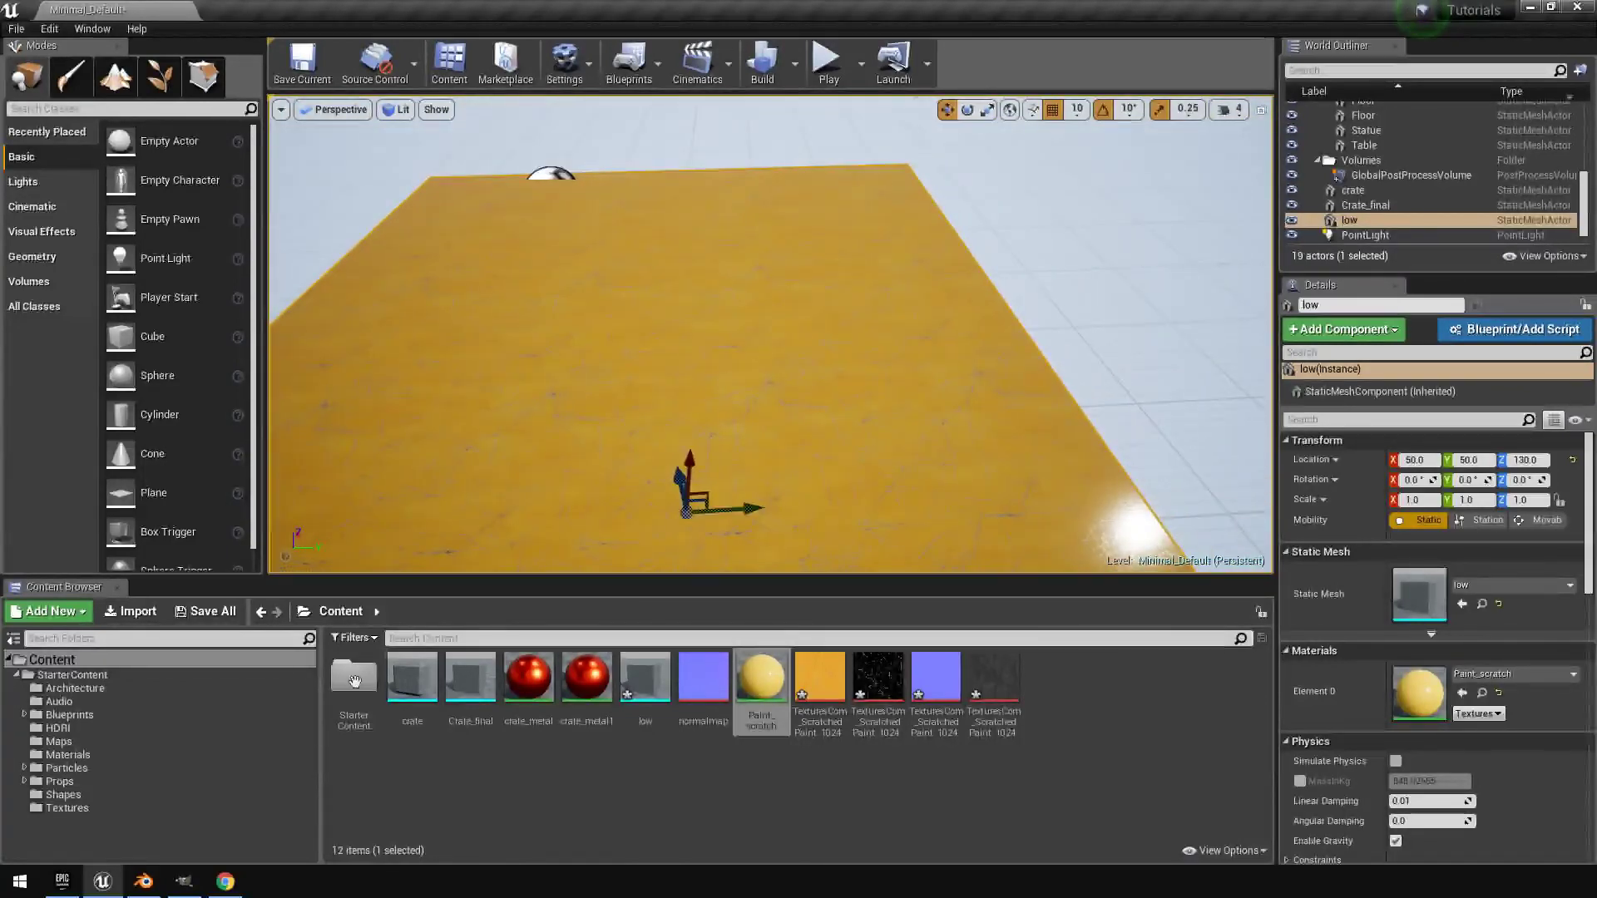
pyautogui.moveTo(770, 333); pyautogui.dragTo(902, 333, button='right')
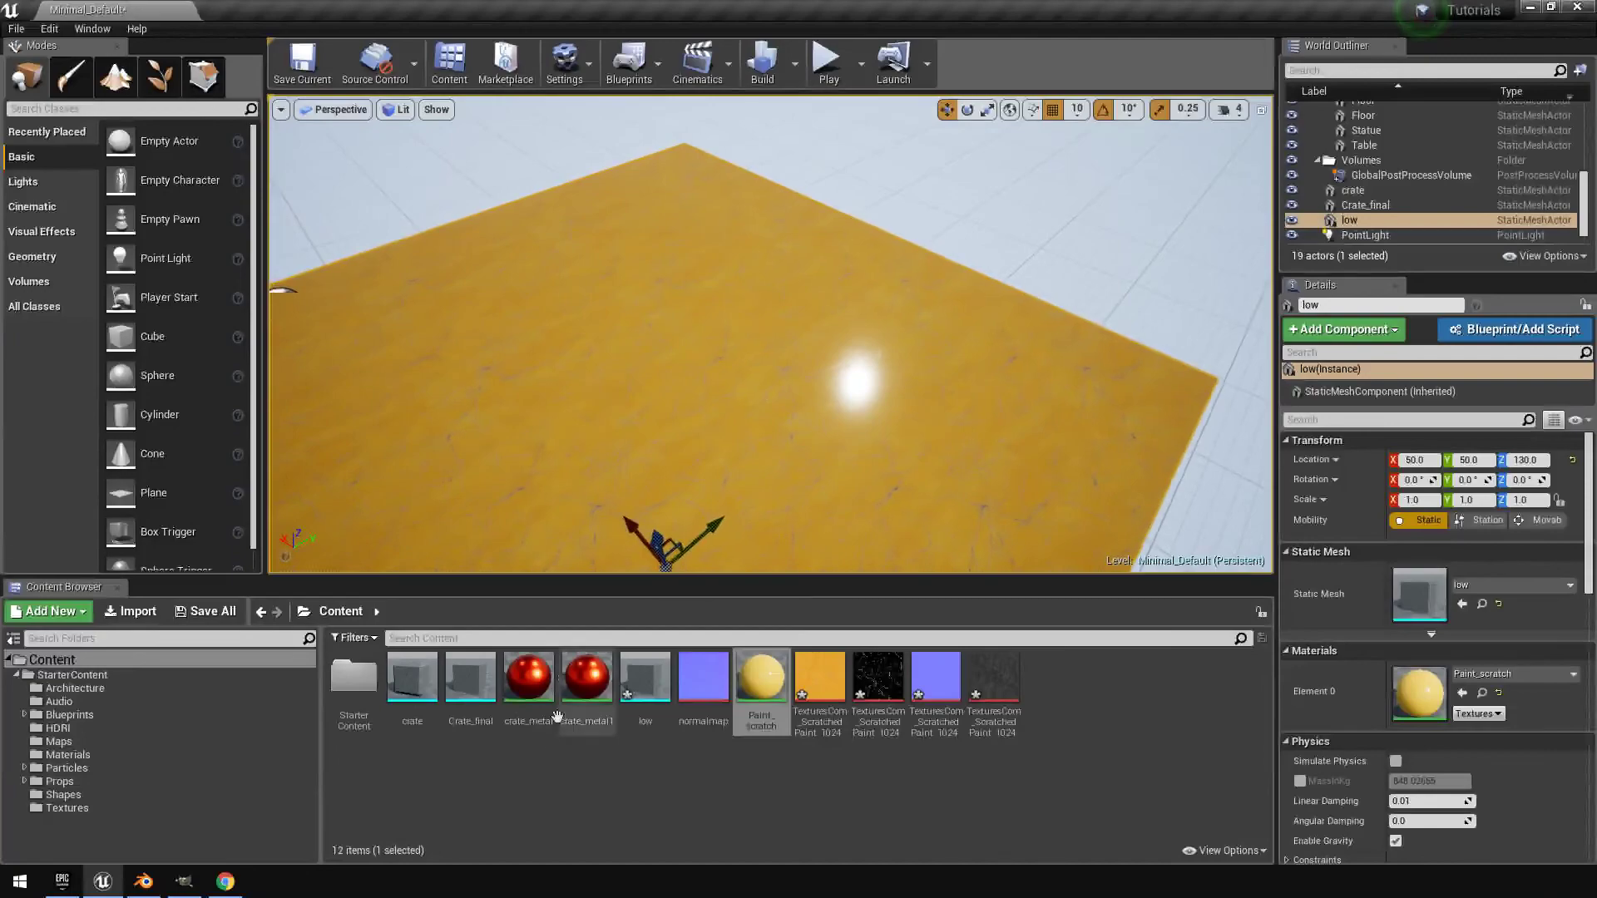
# Scroll the textures.com Scratched Paint page in Chrome down to the Worn Paint maps
pyautogui.click(227, 881)
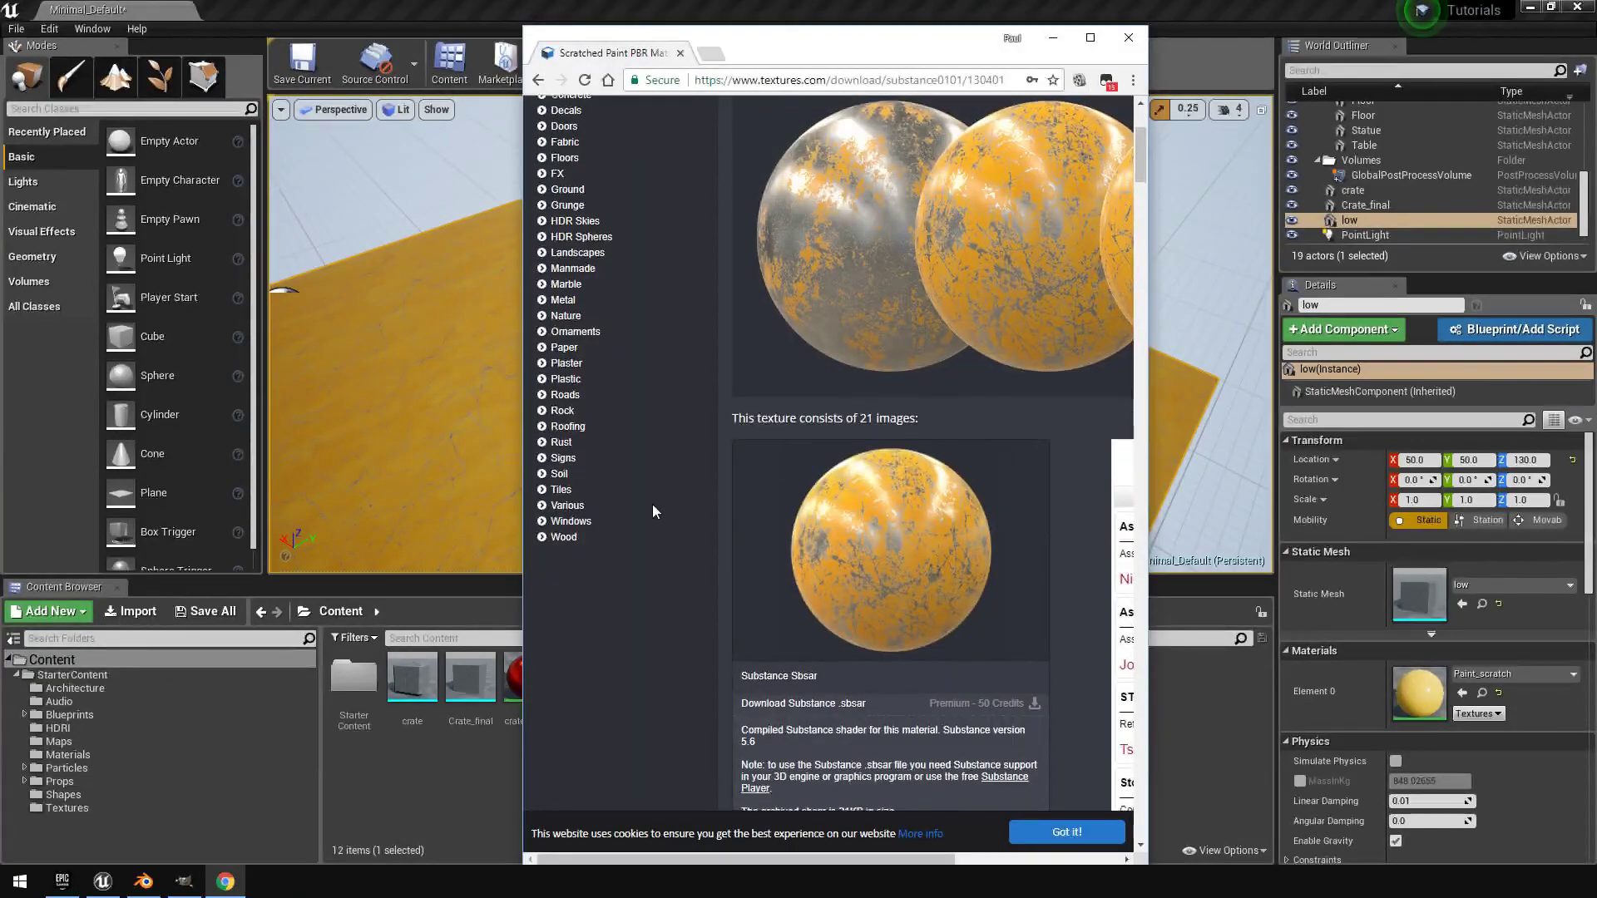
pyautogui.scroll(-5, 652, 502)
pyautogui.scroll(-12, 651, 505)
pyautogui.scroll(8, 647, 505)
pyautogui.scroll(-10, 648, 505)
pyautogui.scroll(12, 651, 506)
pyautogui.scroll(-14, 653, 507)
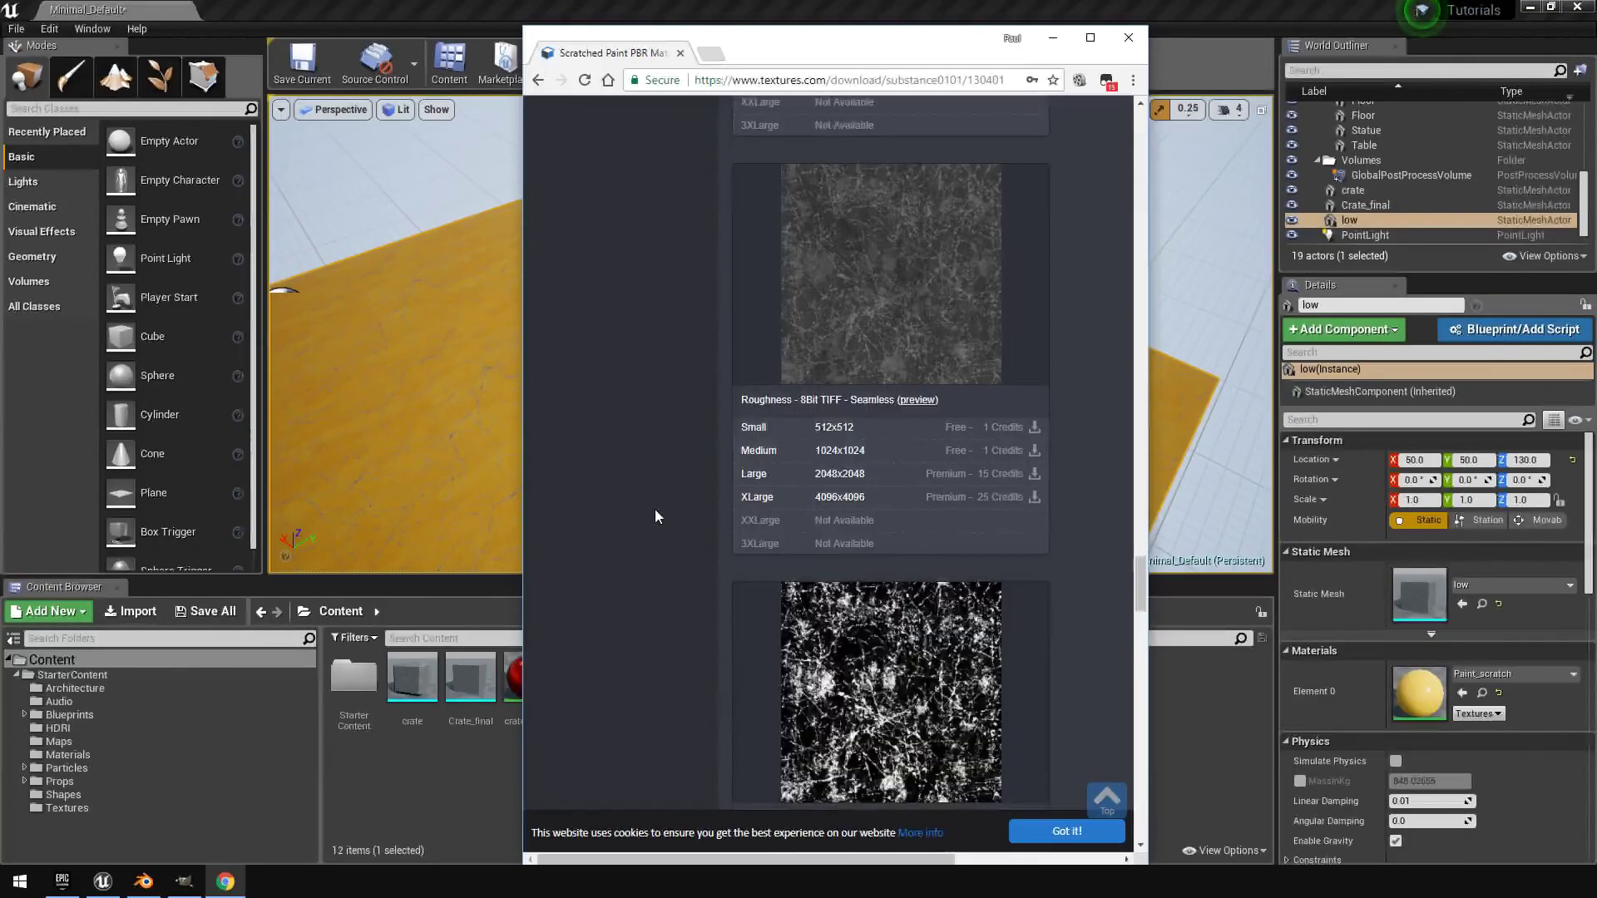
pyautogui.scroll(-15, 654, 524)
pyautogui.scroll(10, 652, 526)
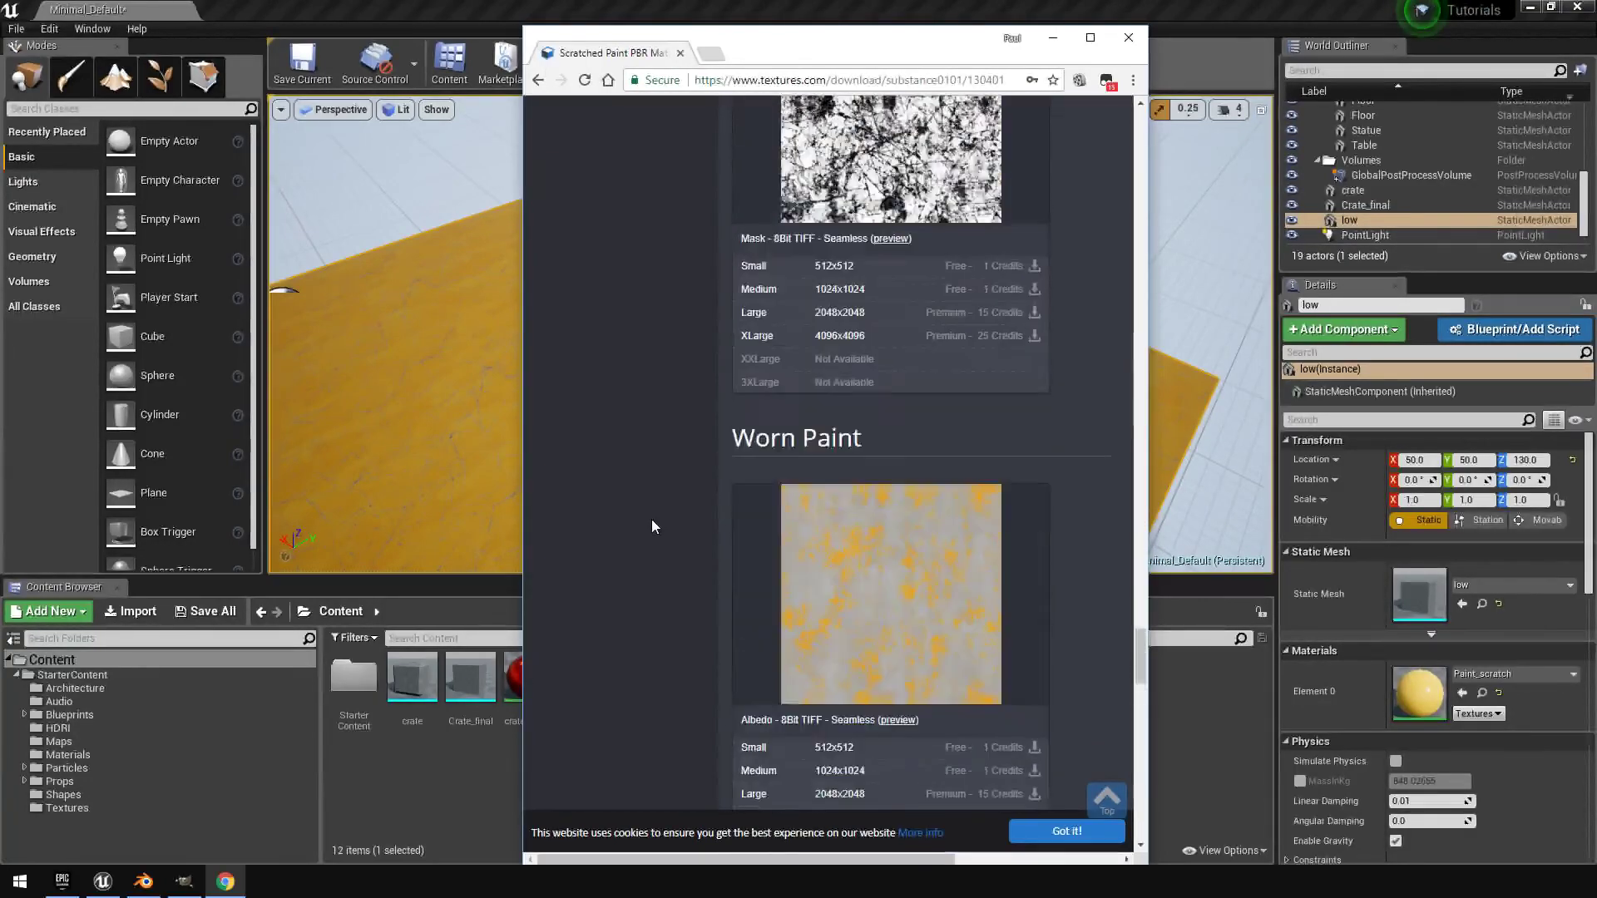
# Return to the Unreal level and fly over the crate's finely scratched yellow surface
pyautogui.click(353, 189)
pyautogui.press('w')
pyautogui.moveTo(352, 189); pyautogui.dragTo(357, 229, button='right')
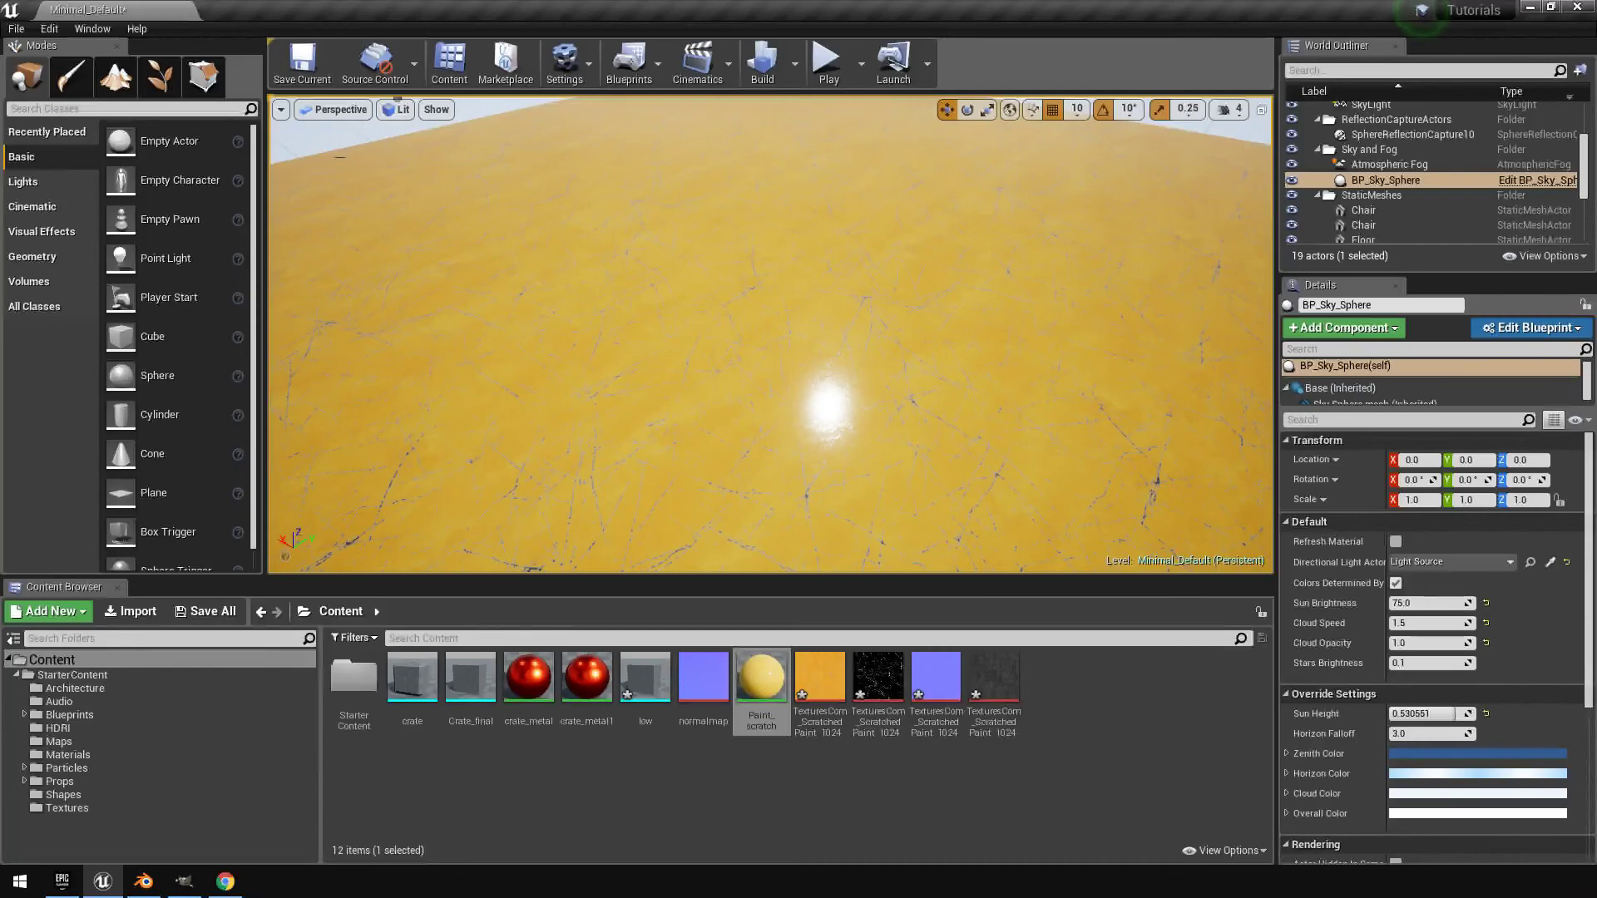
# Orbit around the crate and tilt up to inspect its finely tiled yellow scratched paint
pyautogui.moveTo(771, 333); pyautogui.dragTo(1156, 432, button='right')
pyautogui.moveTo(849, 282); pyautogui.dragTo(848, 258, button='right')
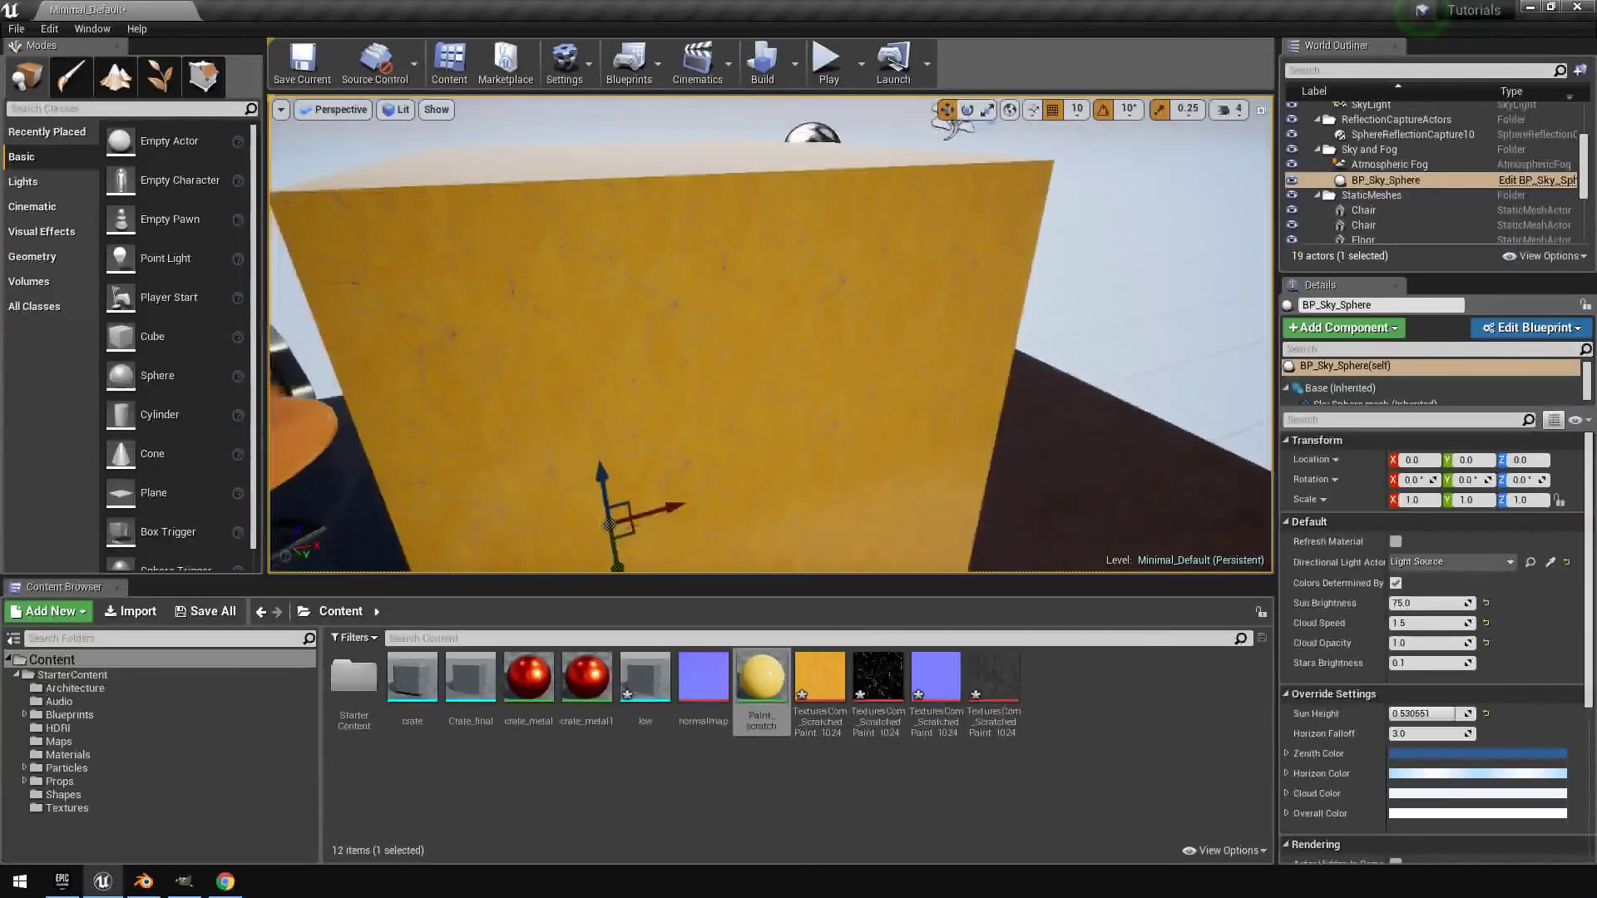